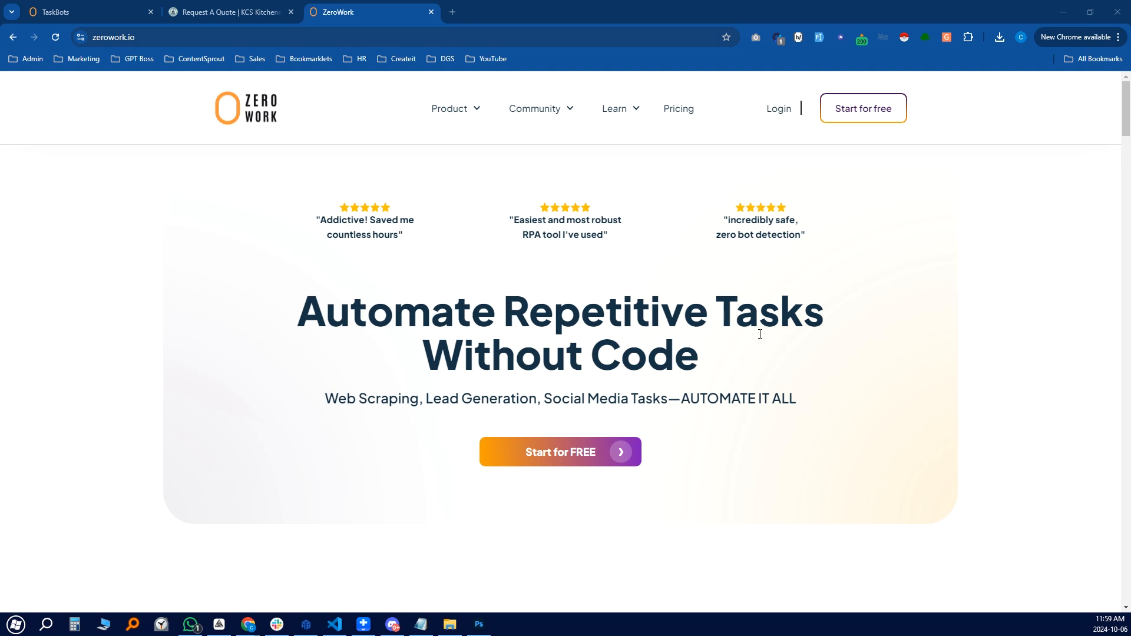
Open ZeroWork pricing and compare Starter $15/mo, Pro $37/mo, Business $75/mo and Enterprise Custom
left_click(686, 112)
scroll(395, 418, "down", 1)
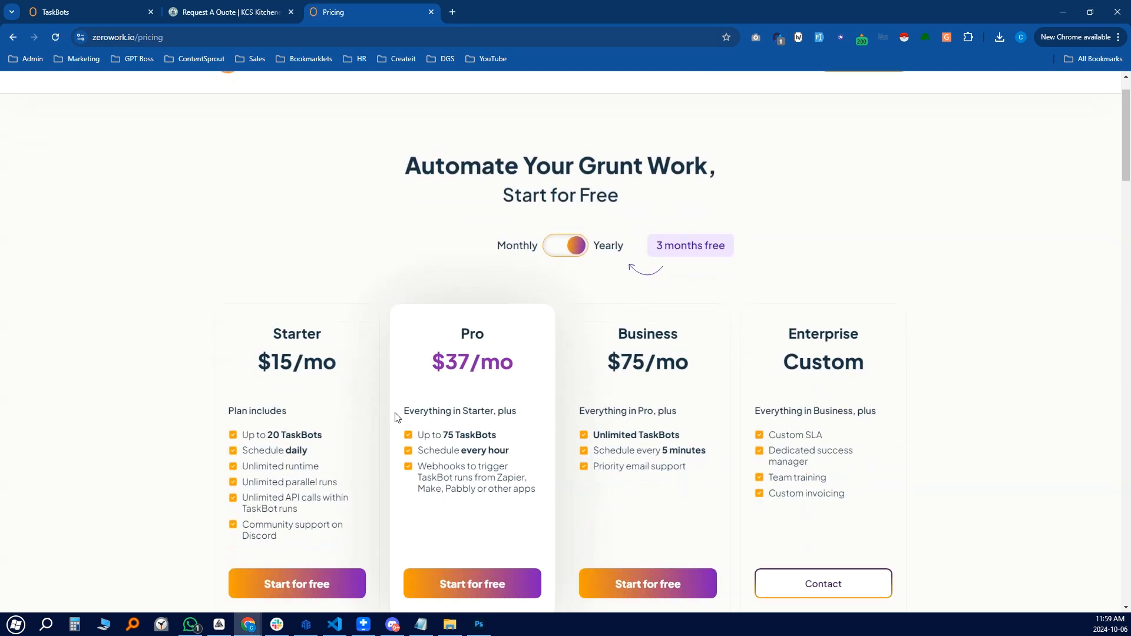
scroll(395, 417, "down", 2)
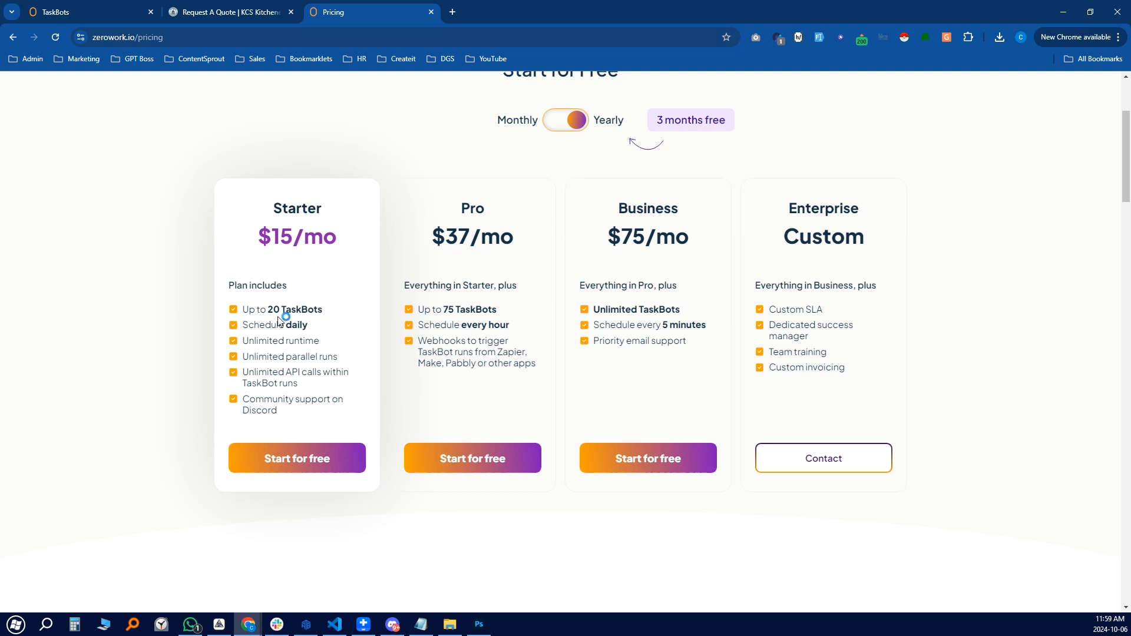
left_click_drag(268, 309, 319, 310)
scroll(197, 303, "up", 3)
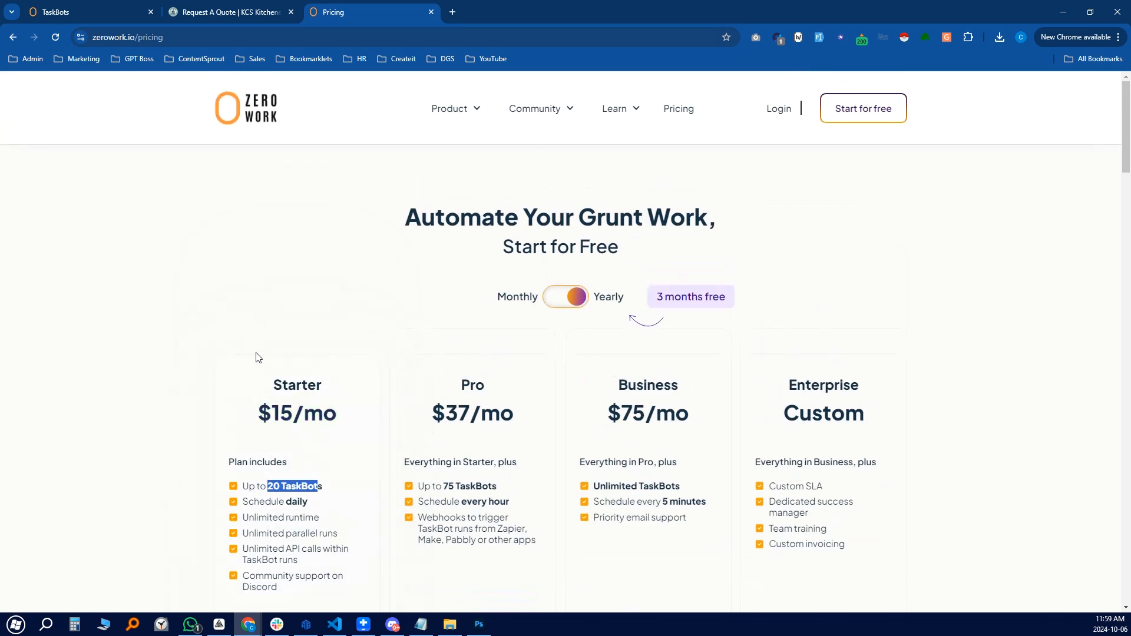
left_click(298, 407)
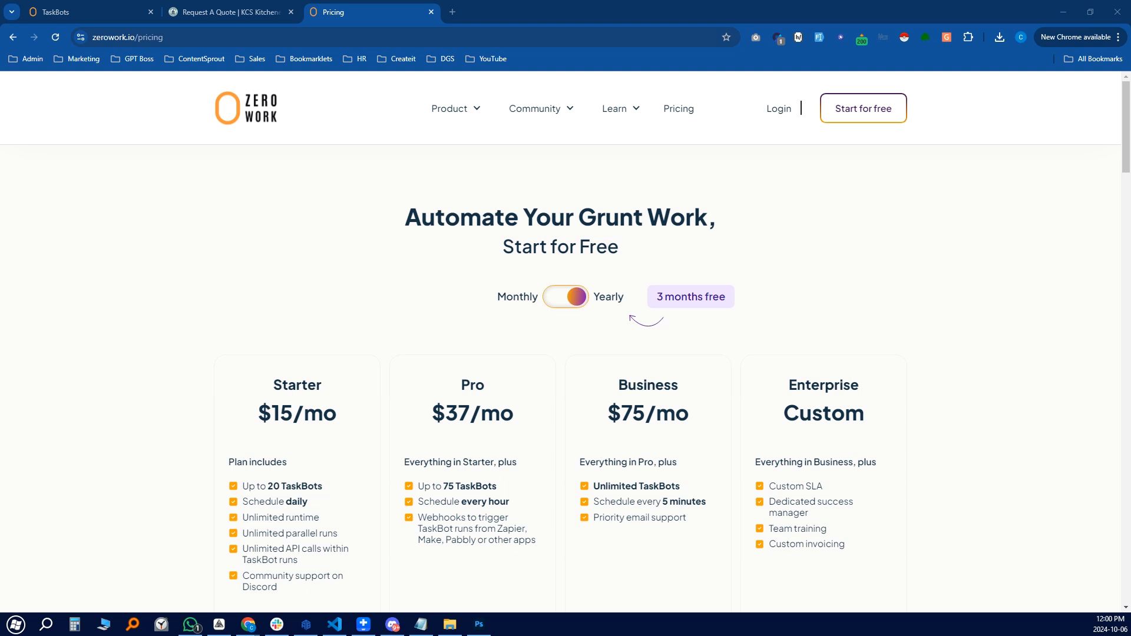
Close the Pricing tab and scroll through step 1 of the KCS Get a Free Quote form
left_click(432, 12)
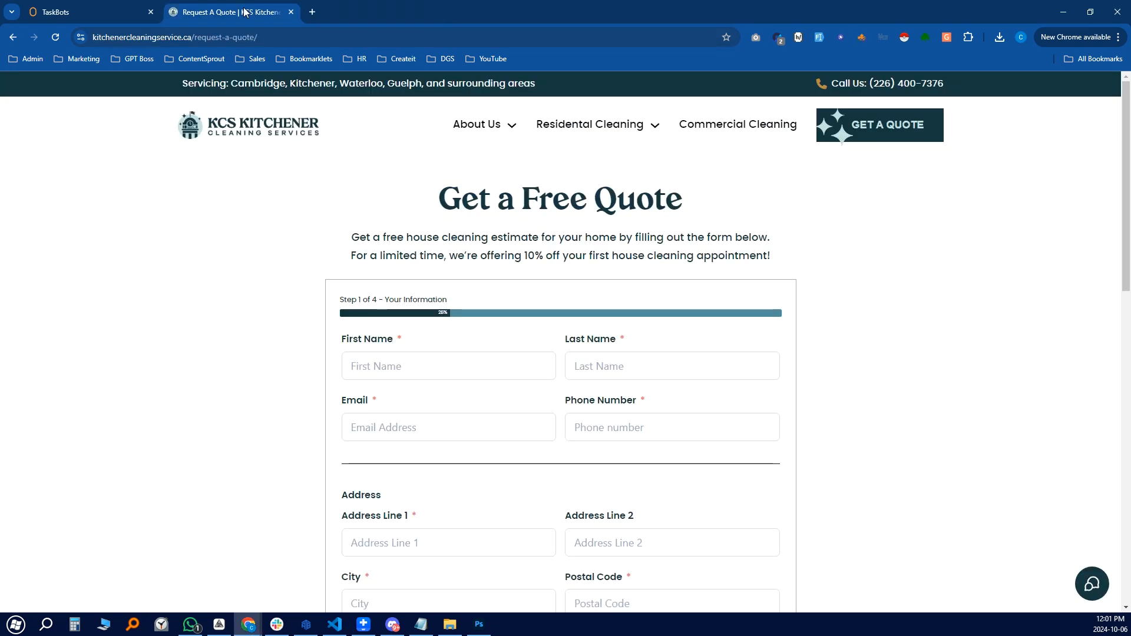
left_click(926, 39)
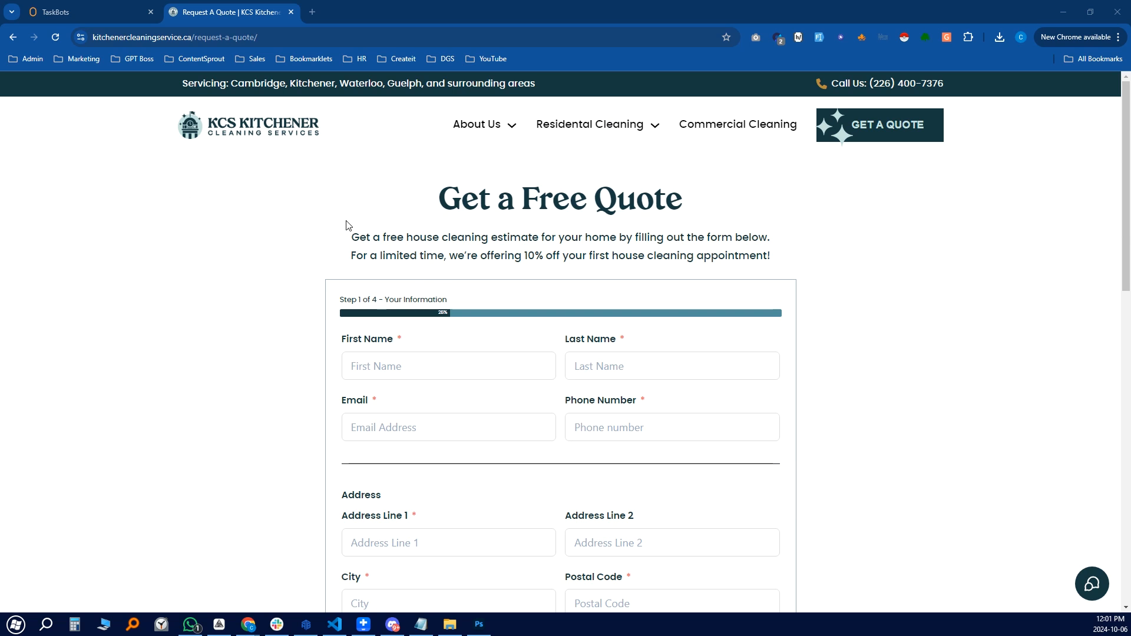
scroll(571, 320, "down", 1)
scroll(522, 228, "down", 3)
scroll(533, 326, "up", 3)
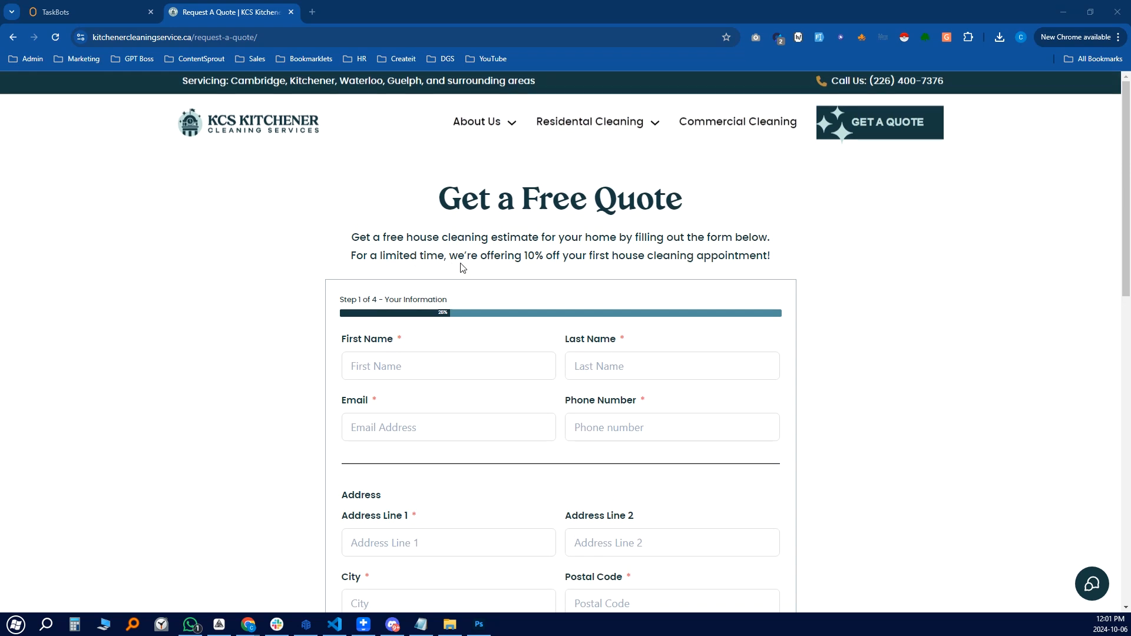
scroll(592, 380, "down", 1)
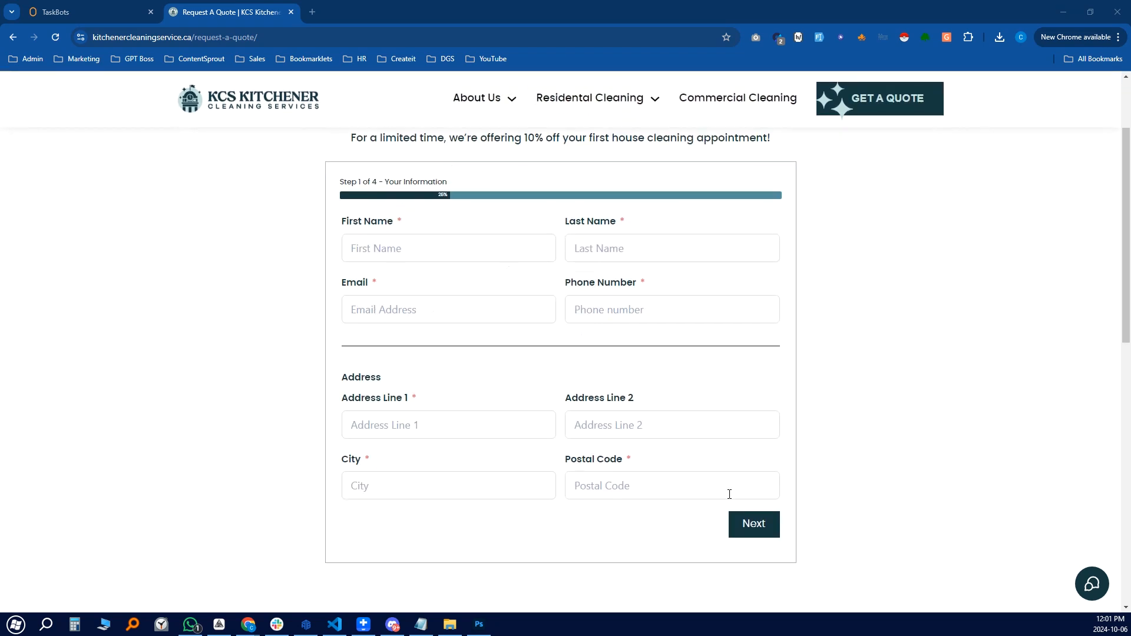
scroll(624, 399, "up", 1)
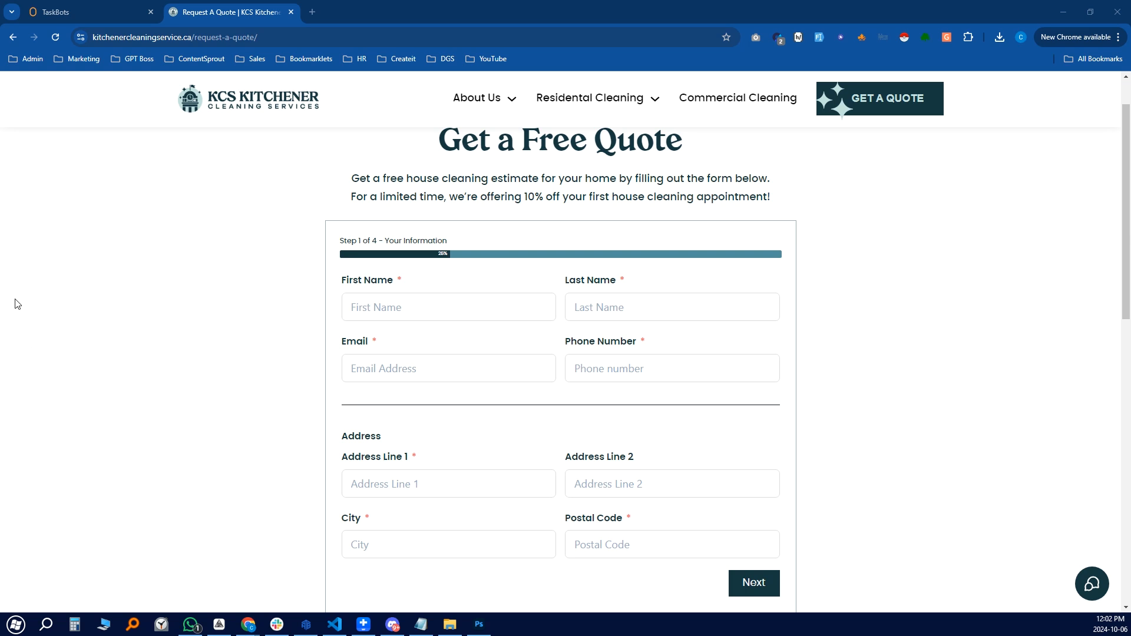
Open the Test Website Form - KCS TaskBot and pan its canvas to show the first blocks
left_click(71, 12)
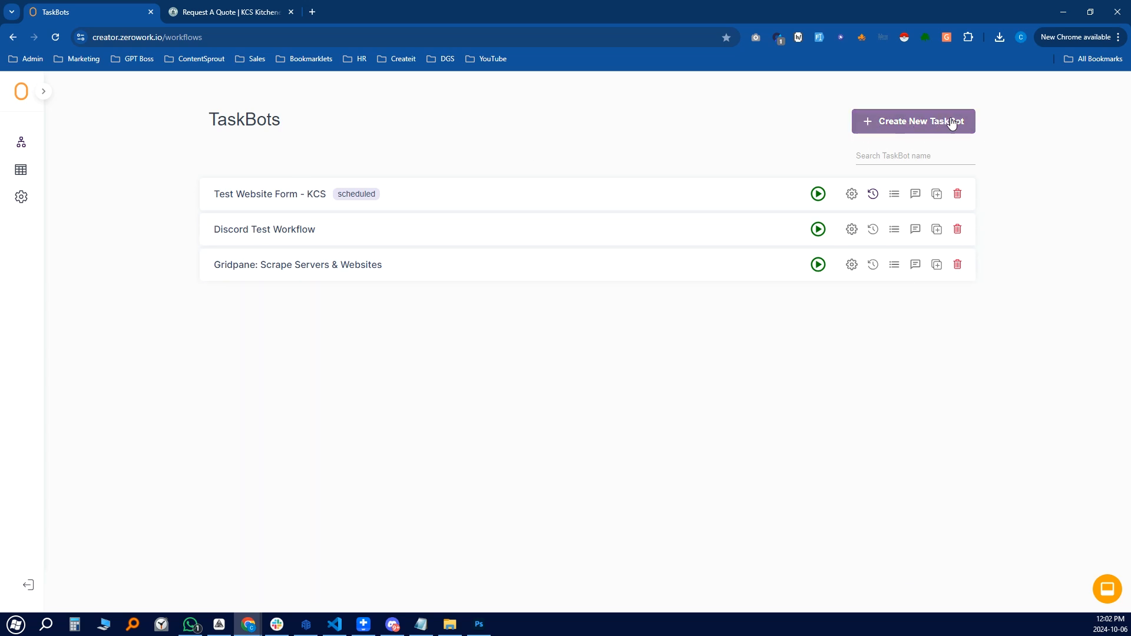
left_click(260, 201)
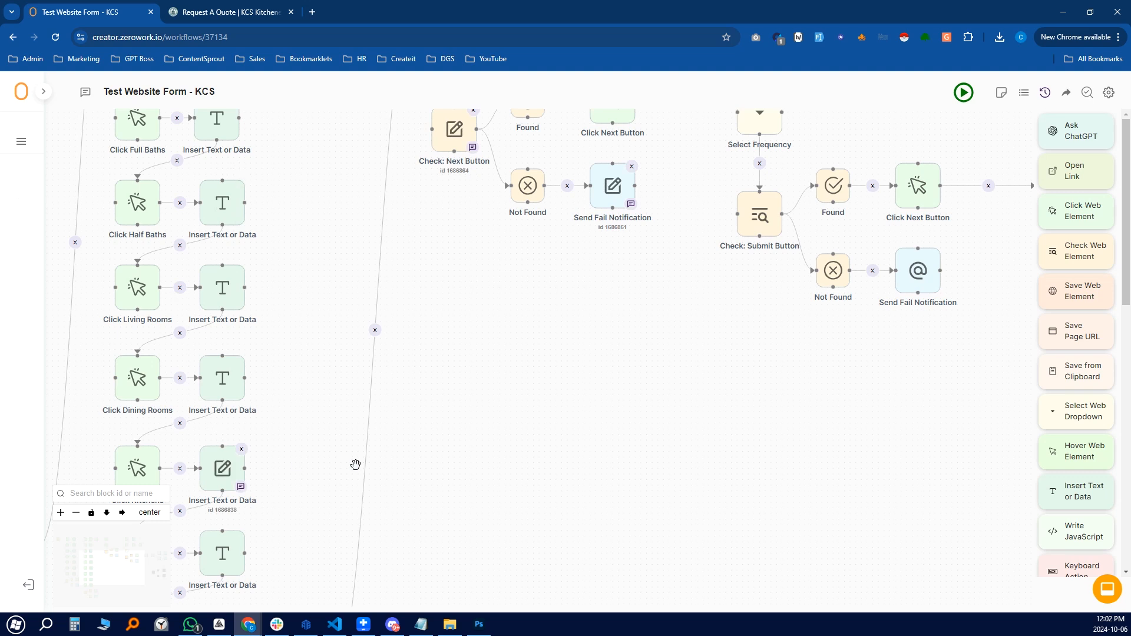
scroll(445, 279, "down", 5)
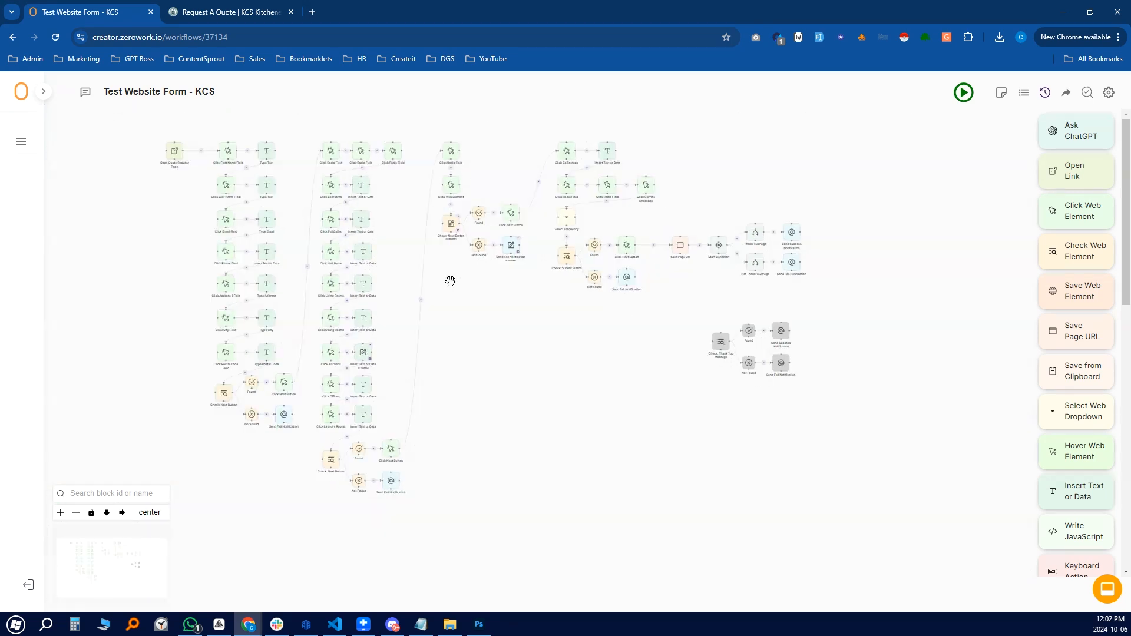
left_click_drag(394, 227, 497, 266)
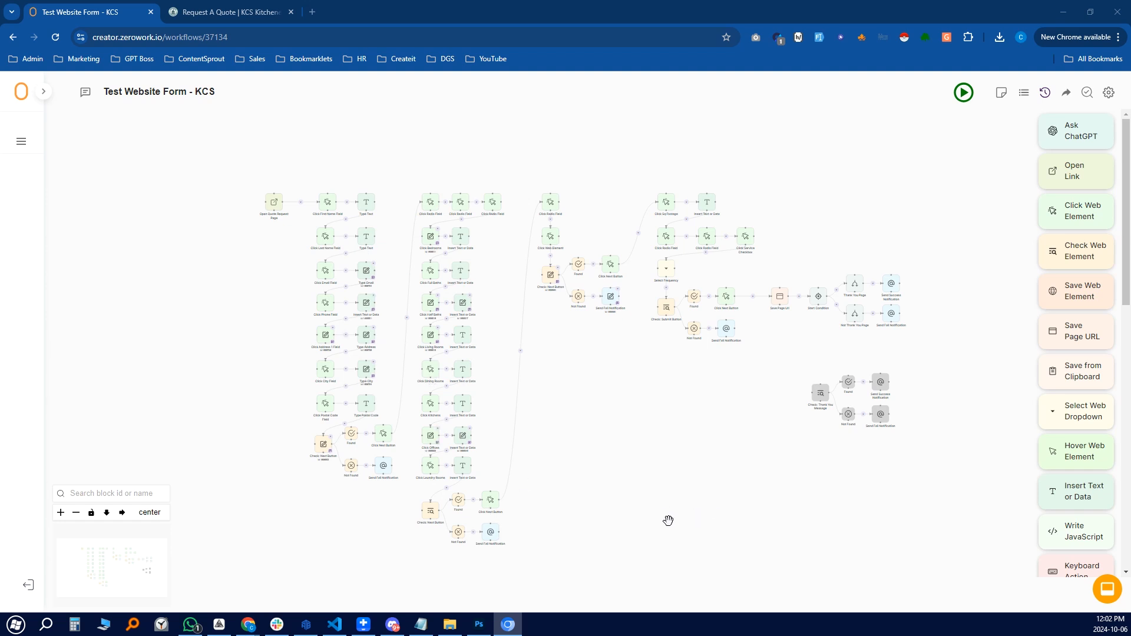
scroll(291, 282, "up", 4)
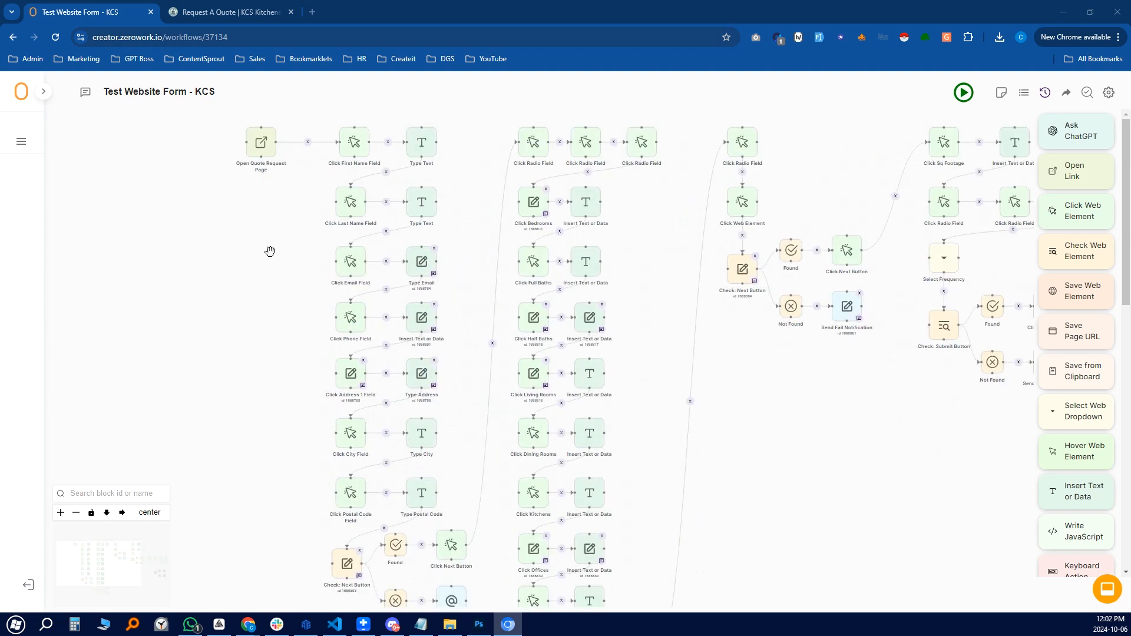
left_click_drag(270, 253, 249, 404)
scroll(291, 232, "up", 1)
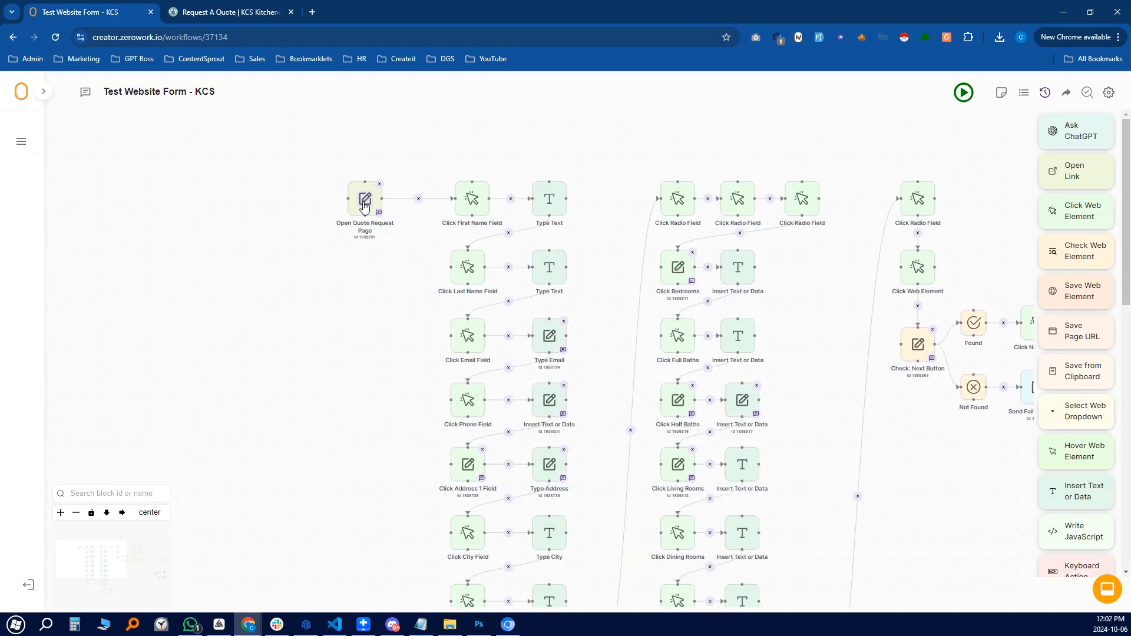
left_click(365, 204)
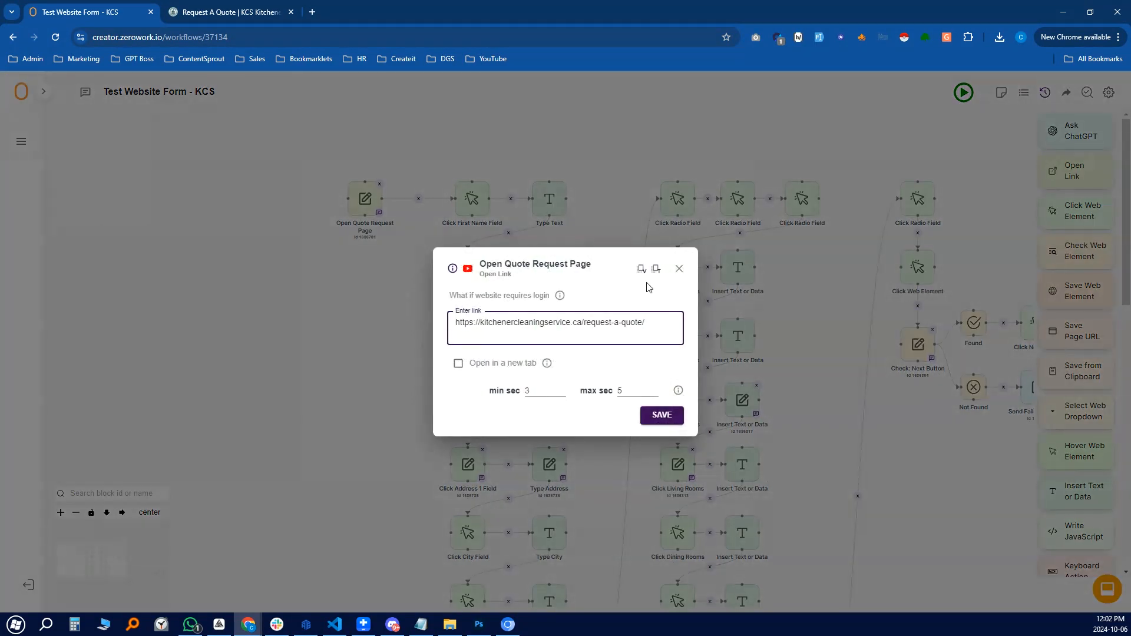
left_click(677, 269)
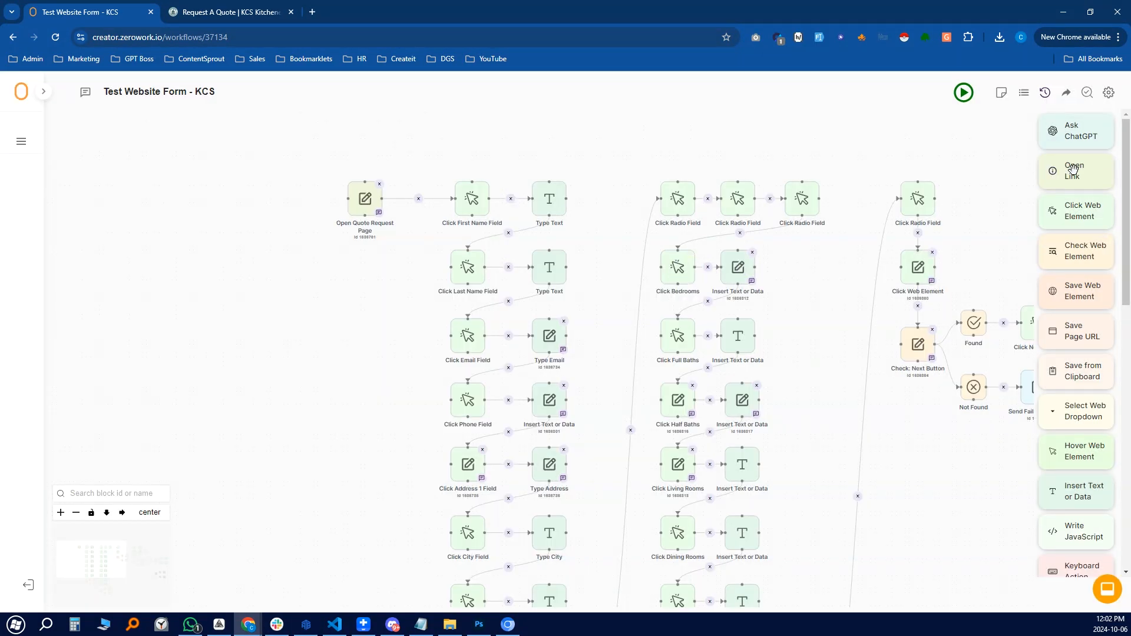
left_click_drag(1080, 168, 271, 314)
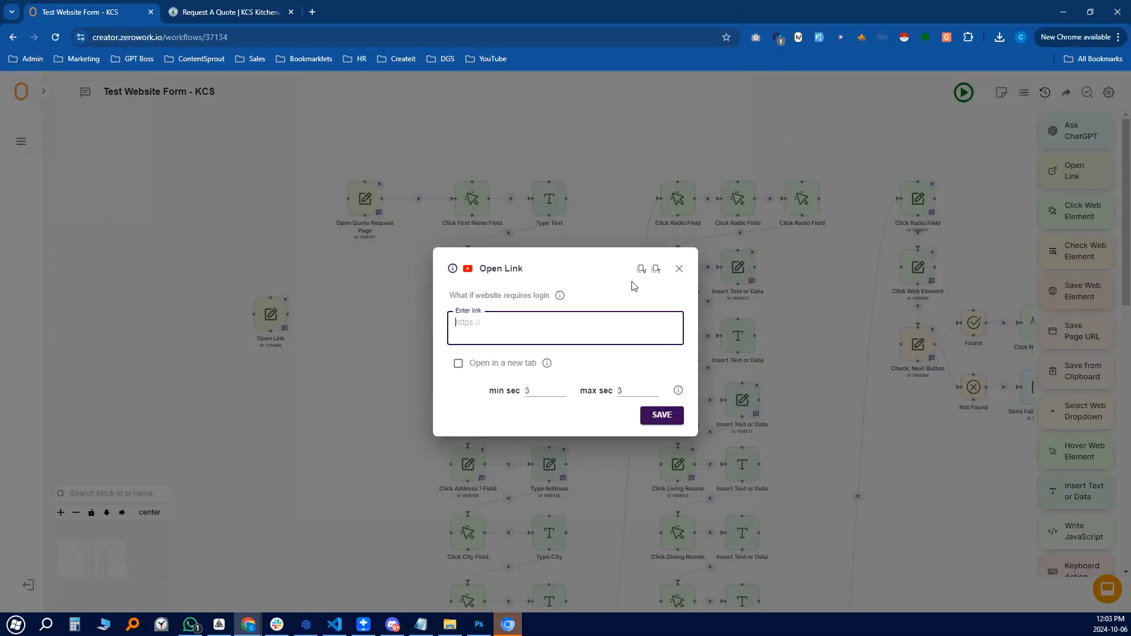
left_click(679, 269)
left_click(285, 300)
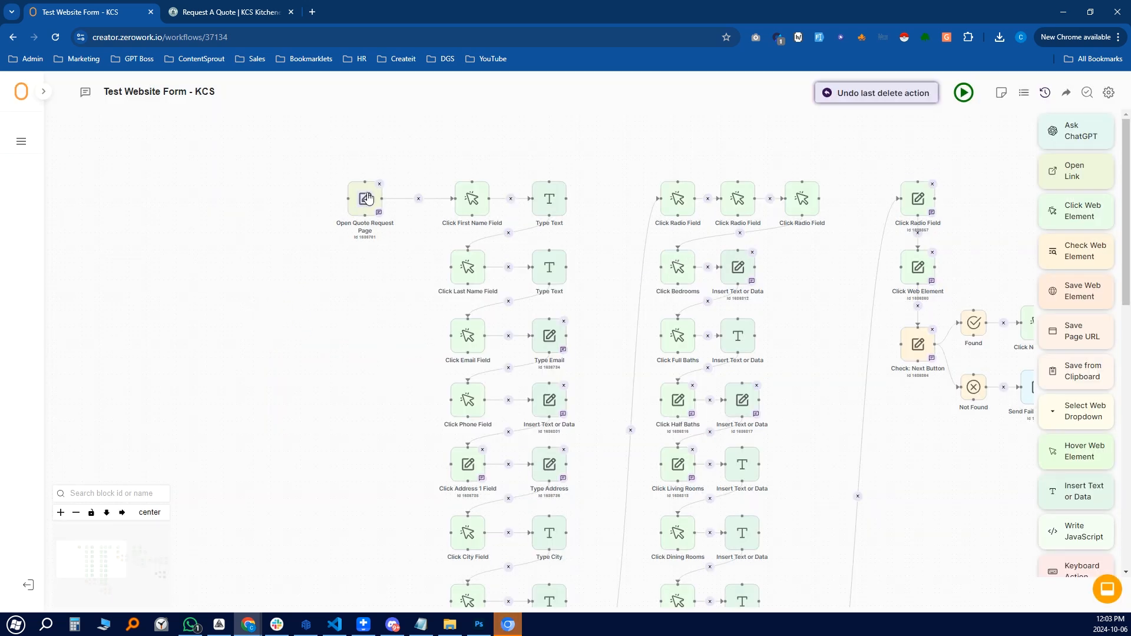
left_click(367, 199)
left_click(678, 268)
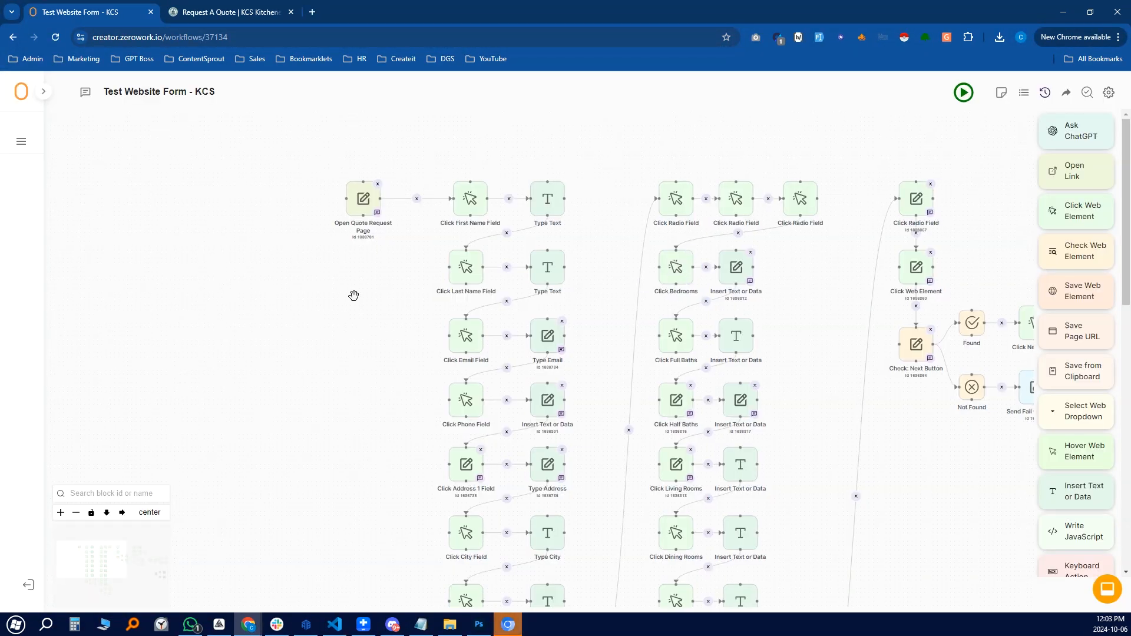
left_click_drag(353, 296, 211, 306)
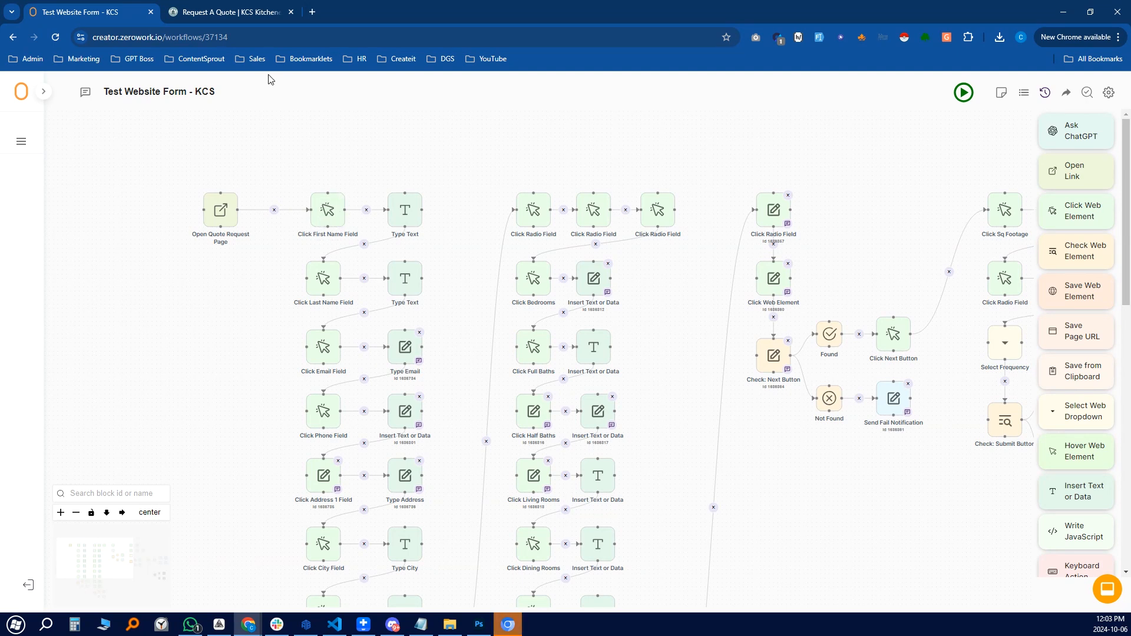
left_click(230, 12)
left_click(389, 309)
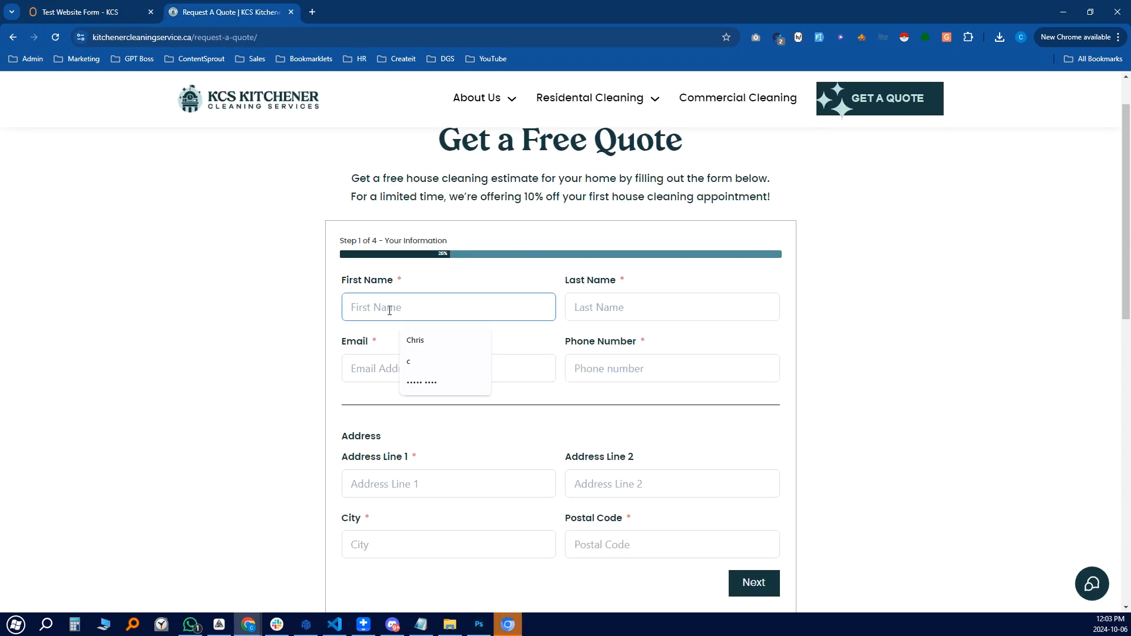
left_click(100, 18)
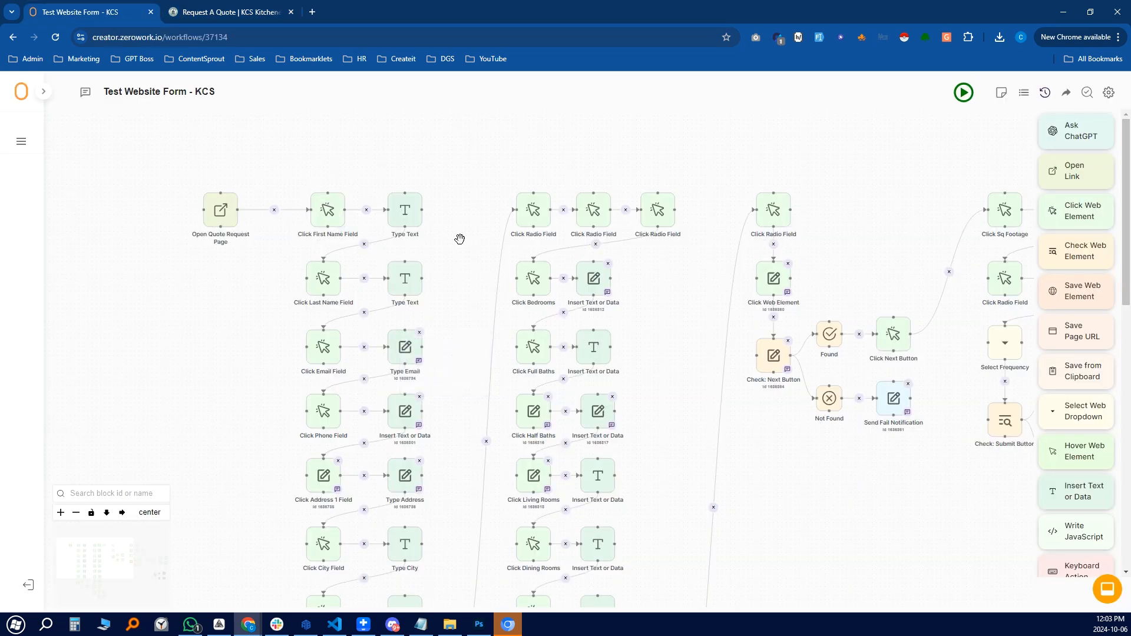
left_click(329, 210)
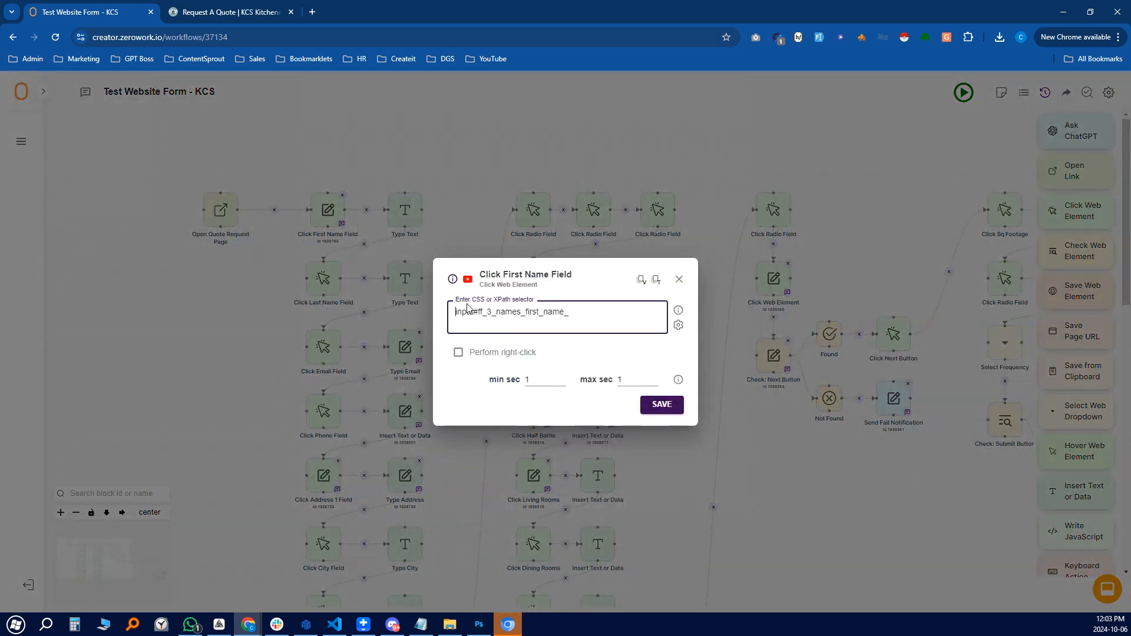
left_click_drag(587, 316, 454, 314)
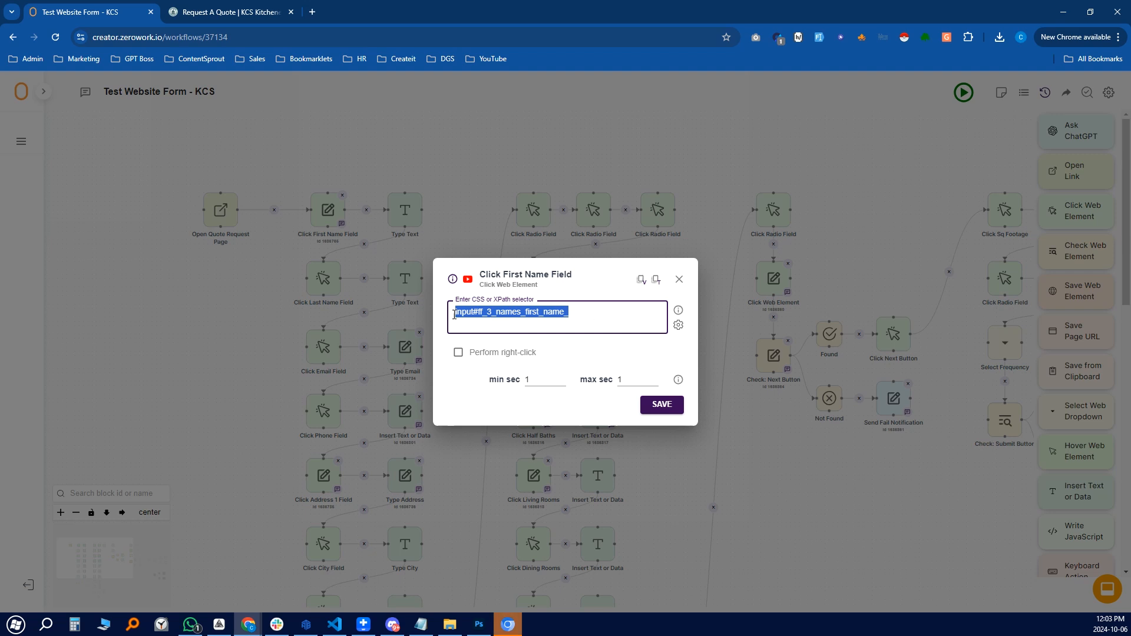
left_click(590, 314)
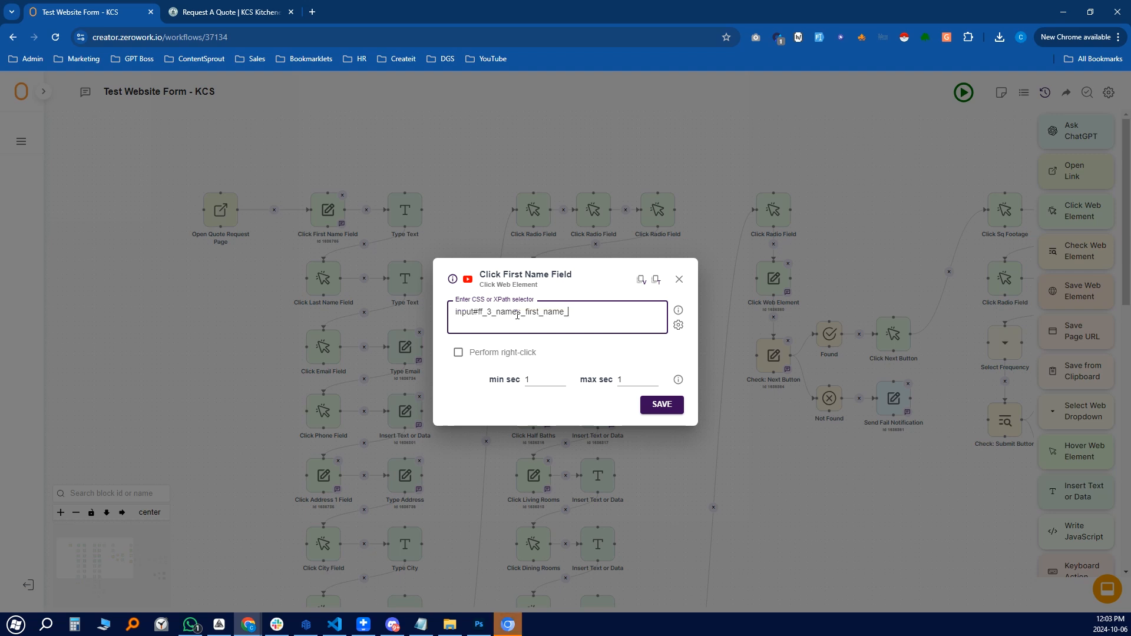
left_click(680, 280)
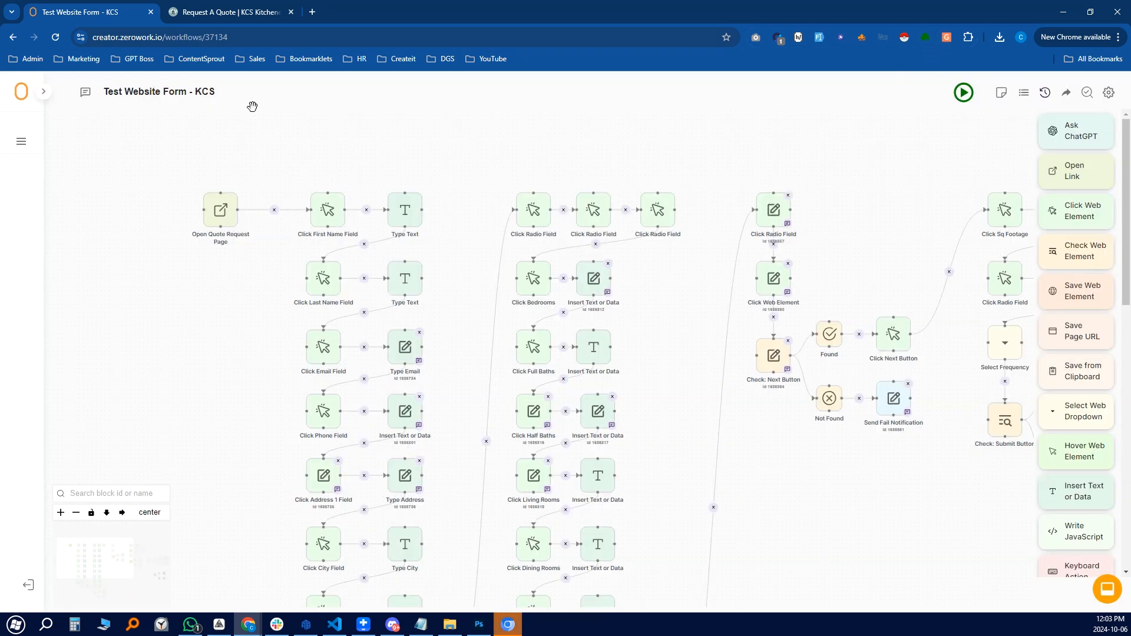
left_click(230, 11)
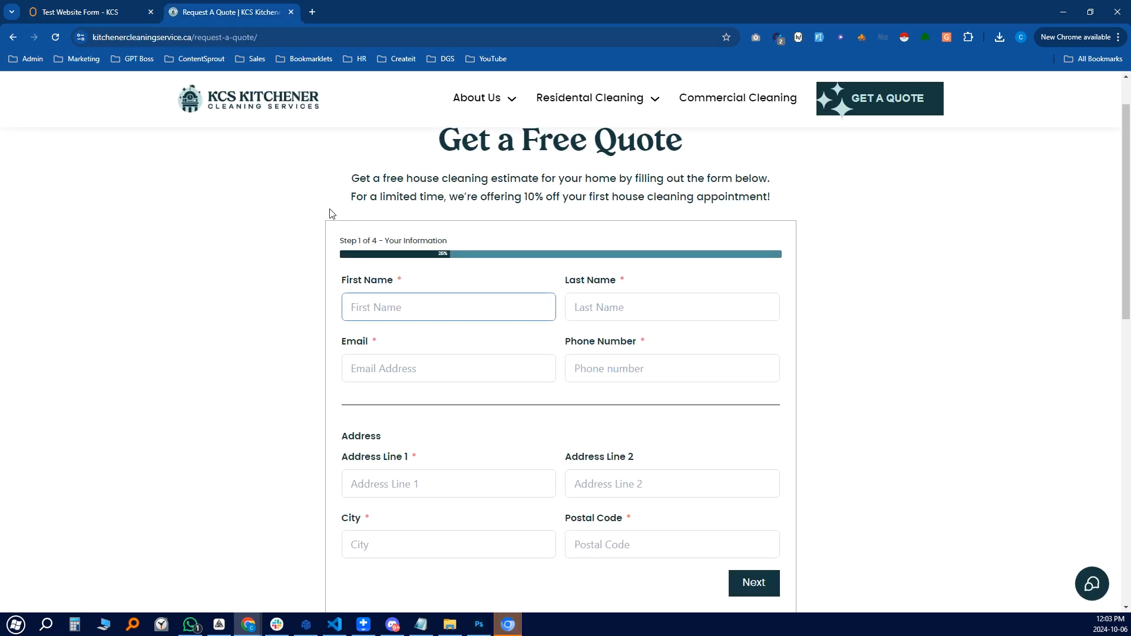
right_click(398, 310)
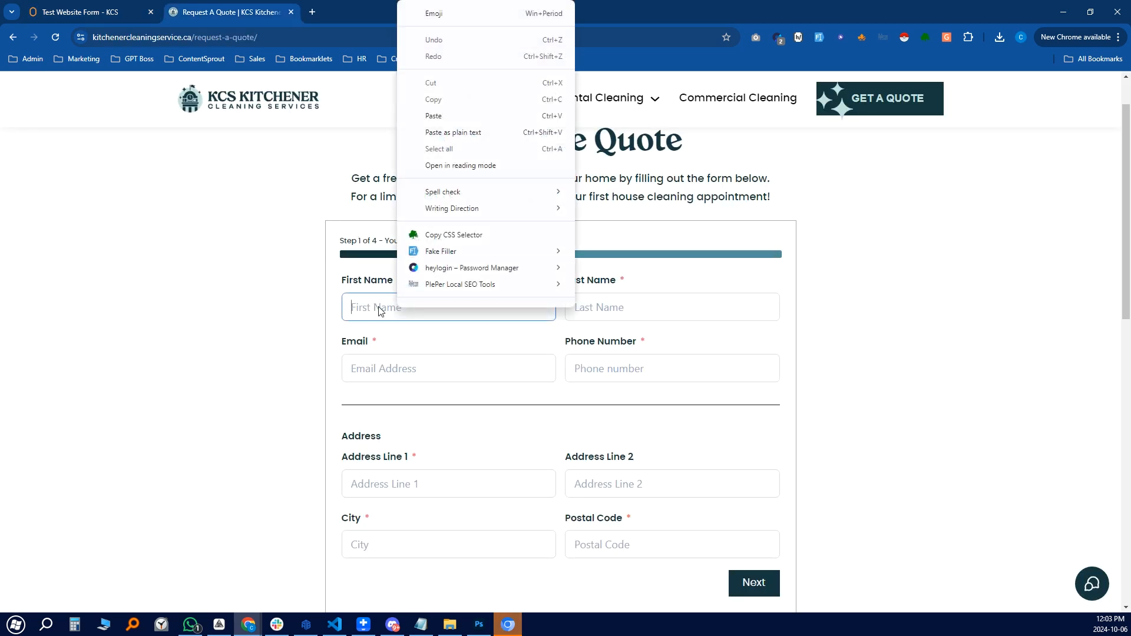
left_click(464, 236)
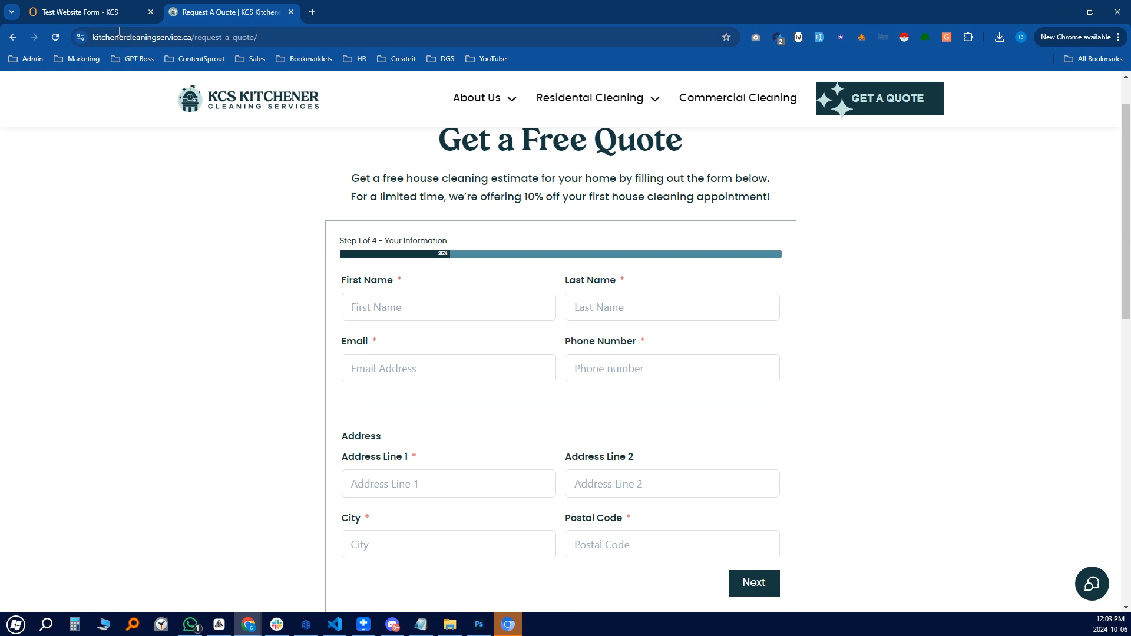
left_click(89, 11)
double_click(329, 217)
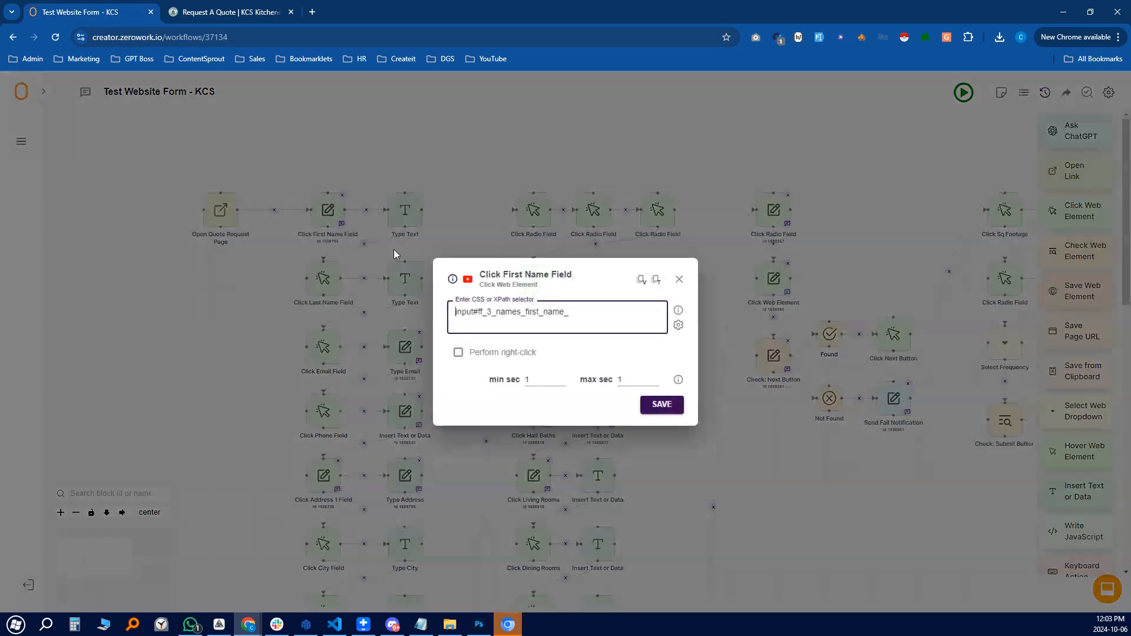
triple_click(611, 318)
left_click(611, 318)
key("ctrl+v")
key("ctrl+z")
key("ctrl+a")
key("ctrl+v")
key("ctrl+a")
key("ctrl+v")
left_click(679, 279)
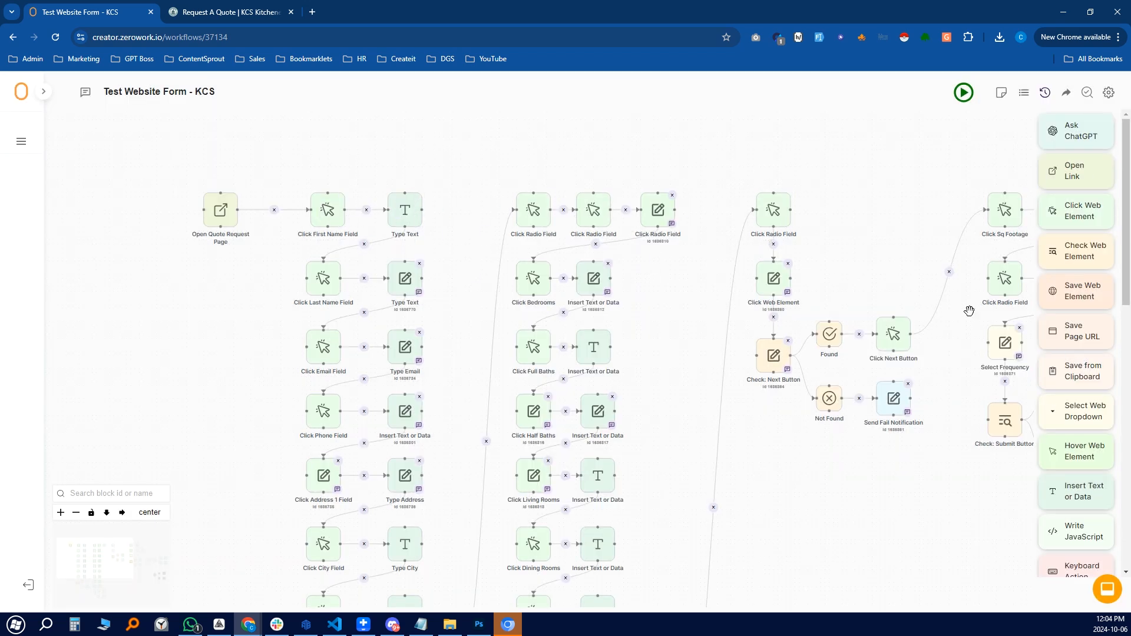
scroll(1086, 369, "down", 1)
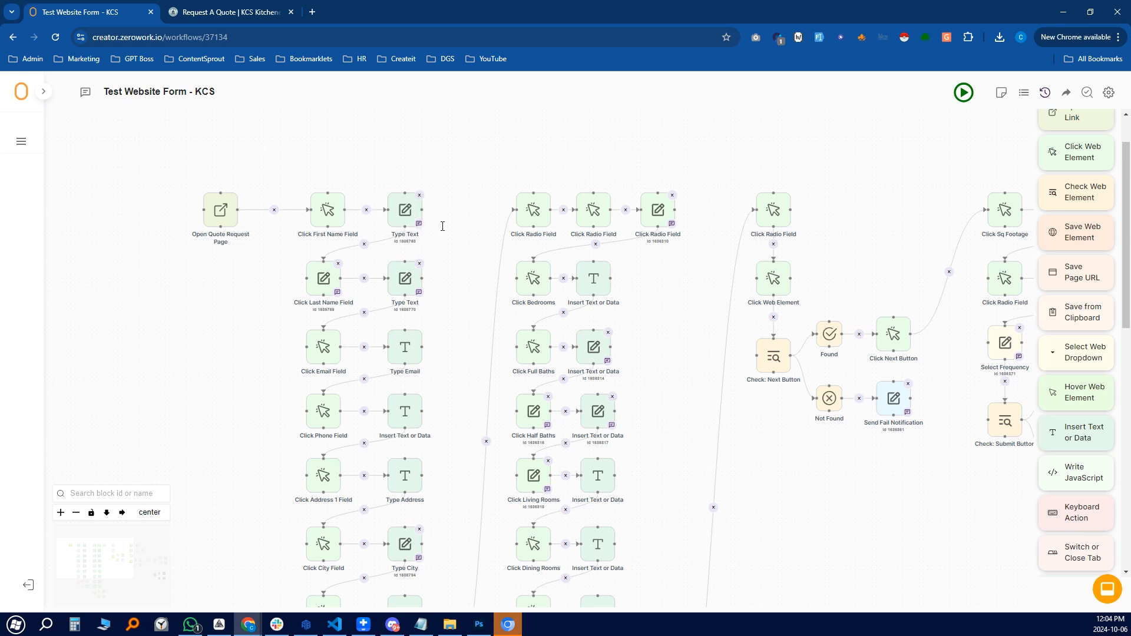
left_click(404, 222)
key("ctrl+a")
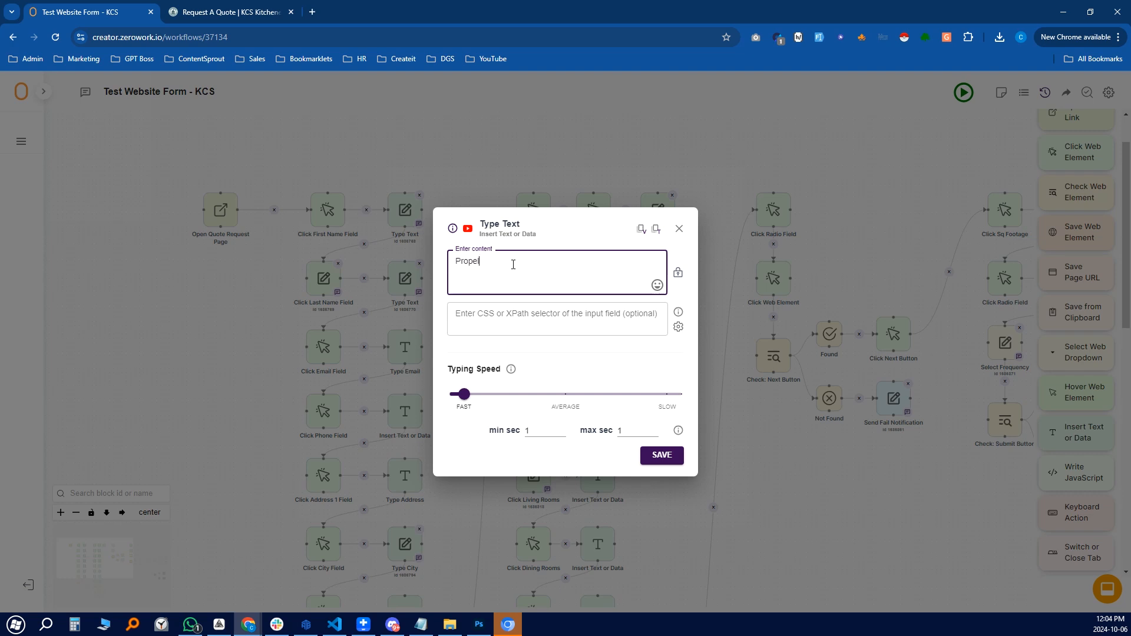
left_click(681, 229)
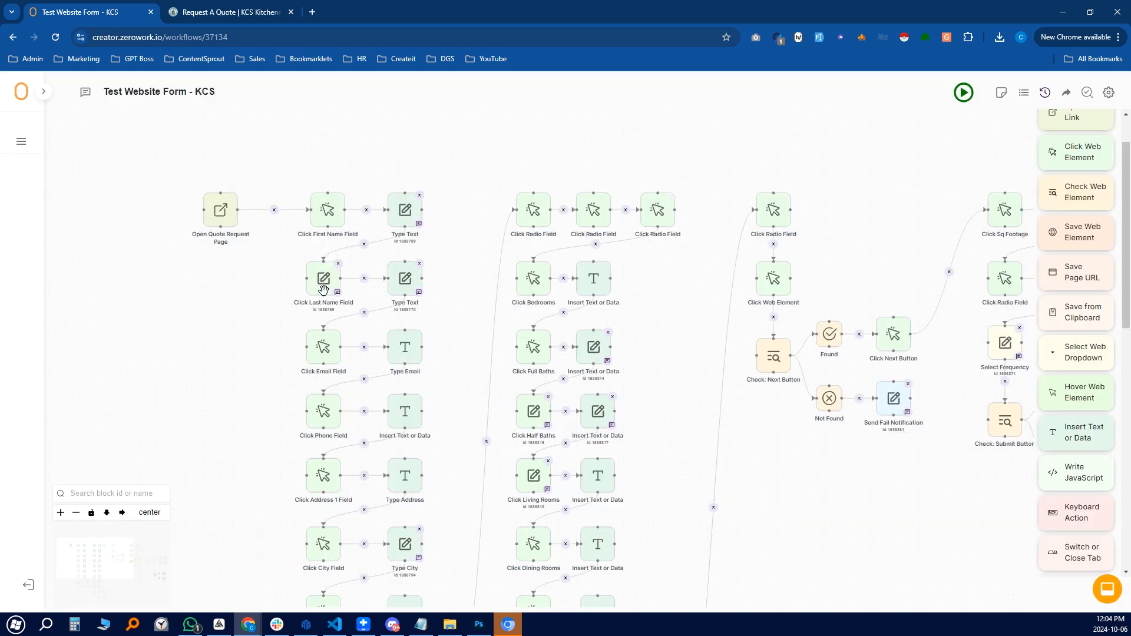
left_click(227, 10)
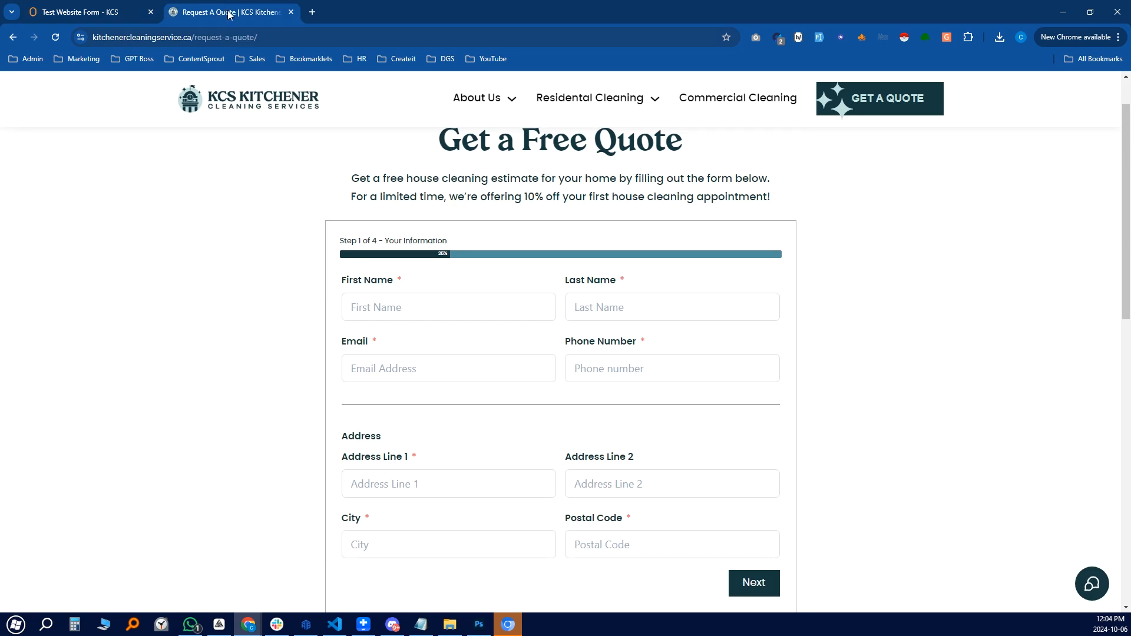
right_click(652, 306)
left_click(678, 538)
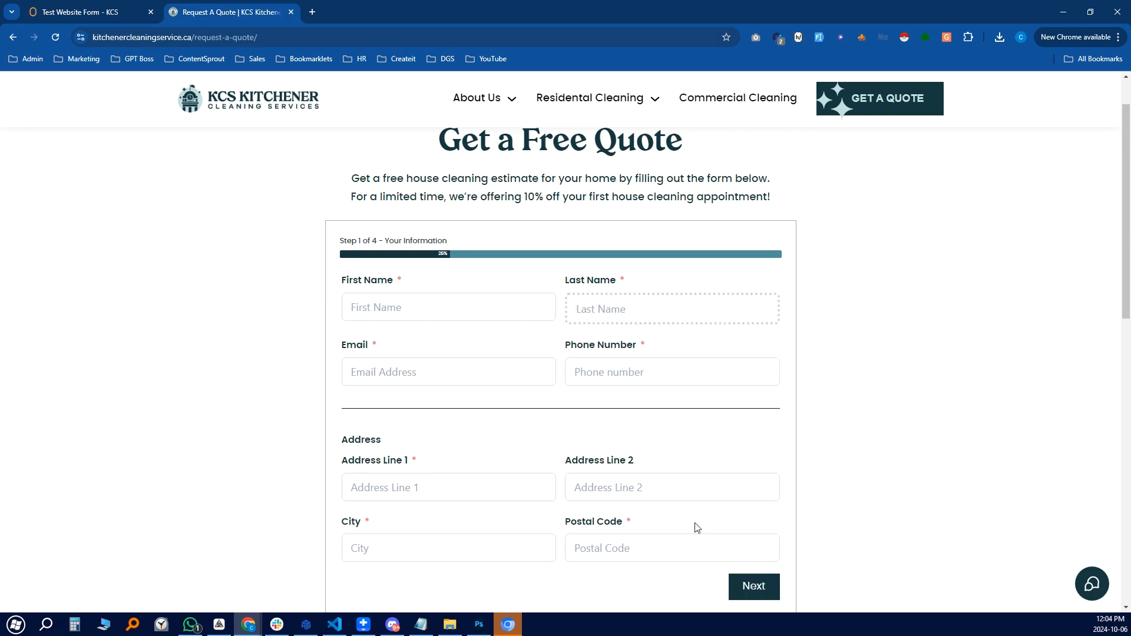
left_click(114, 9)
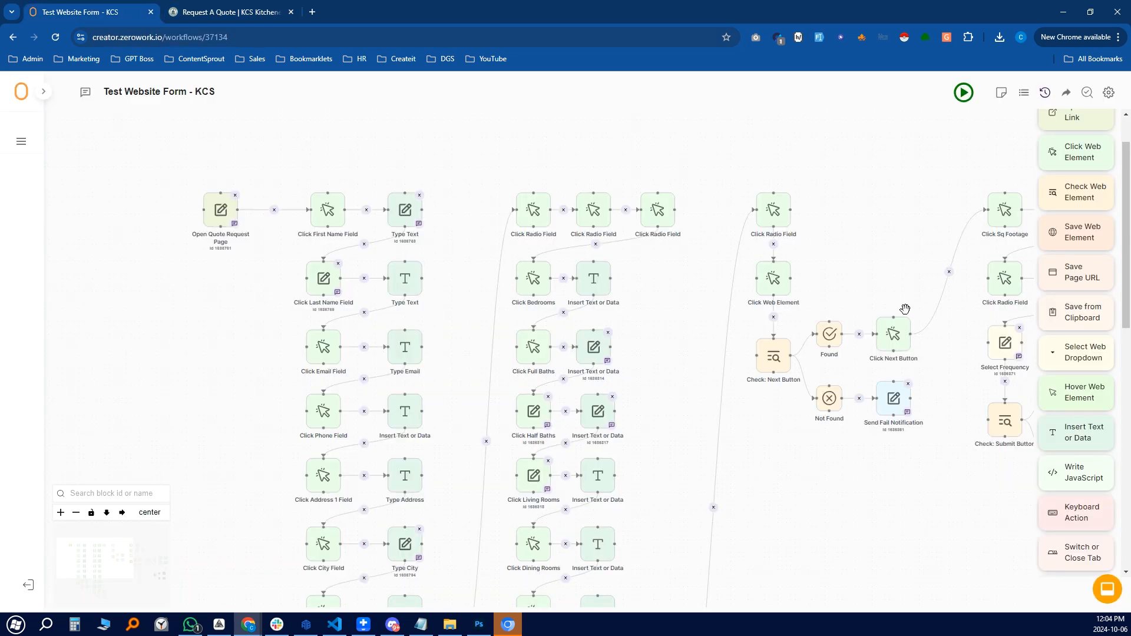
left_click(325, 280)
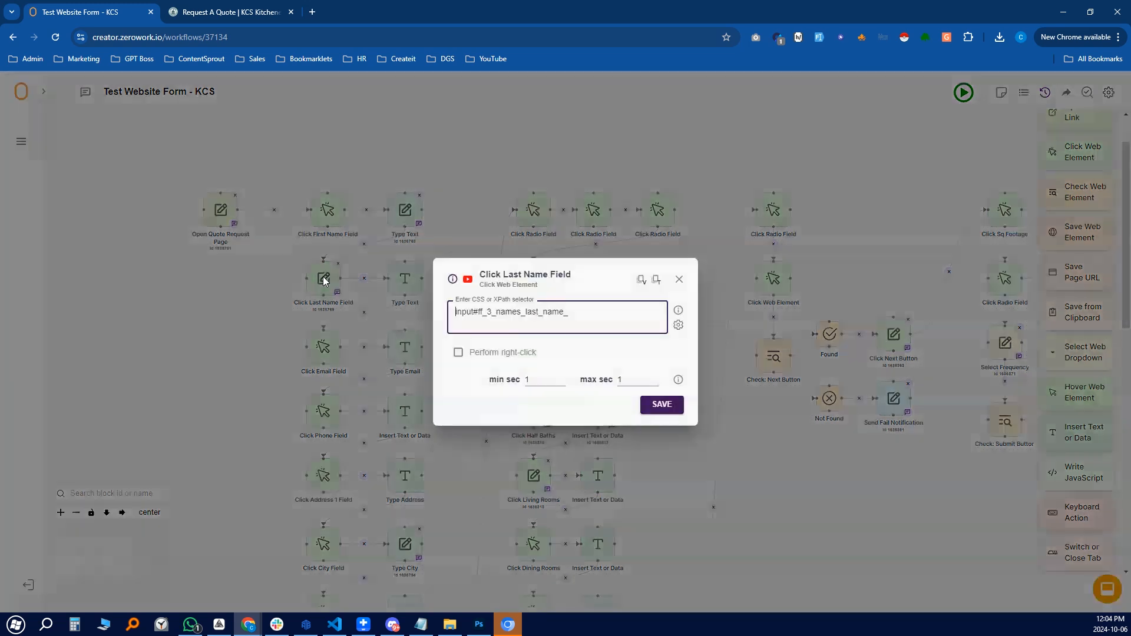
left_click_drag(592, 317, 444, 318)
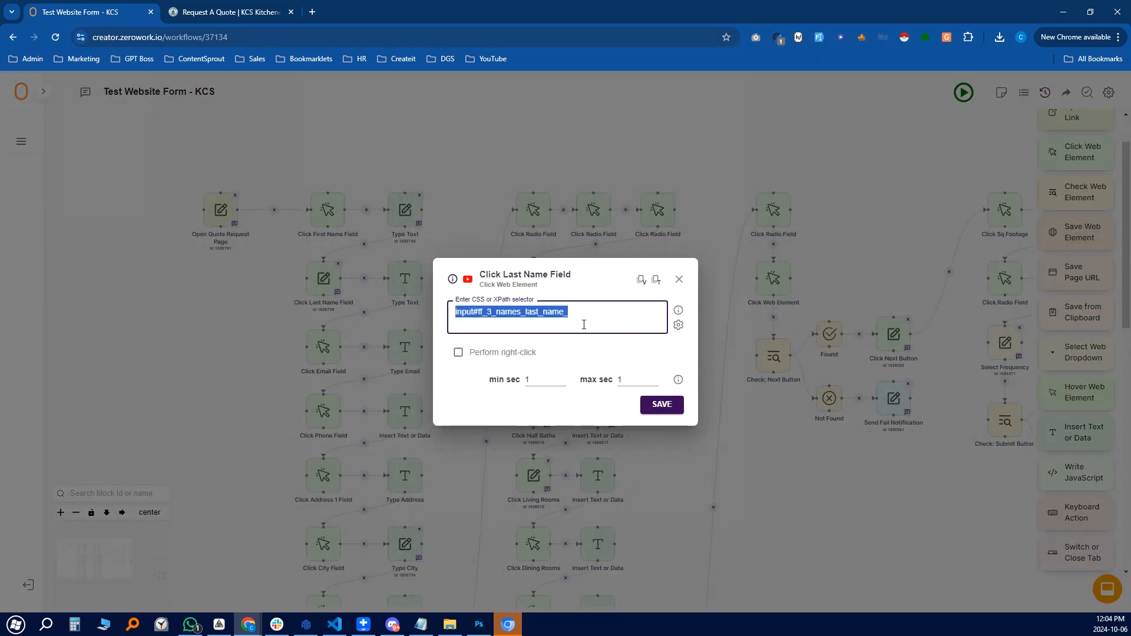
left_click(680, 278)
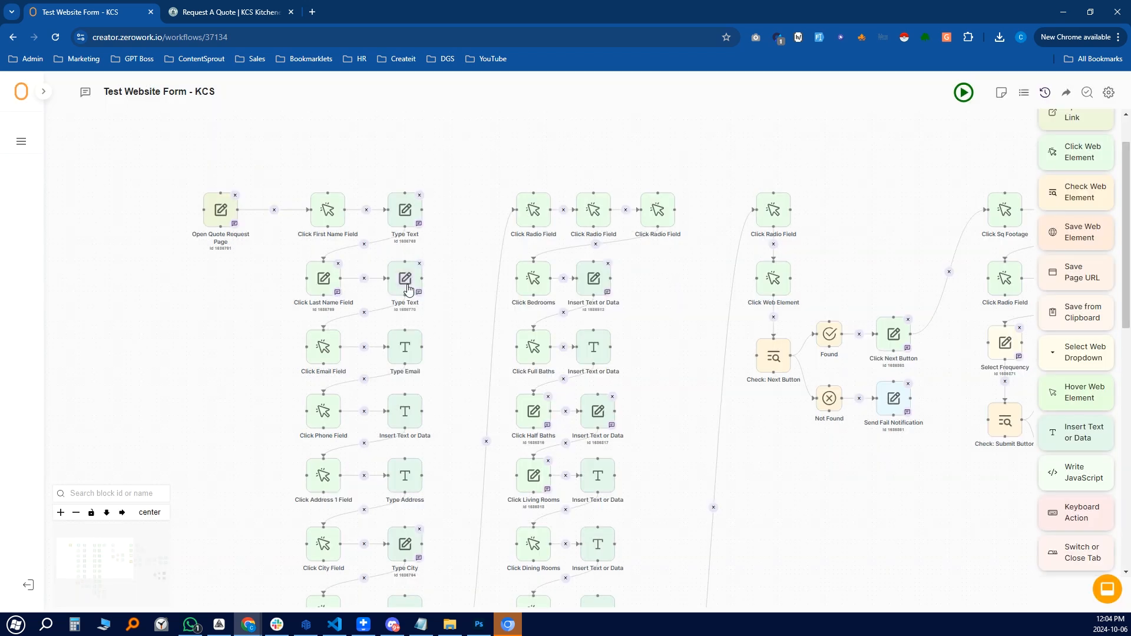
left_click(405, 284)
key("ctrl+a")
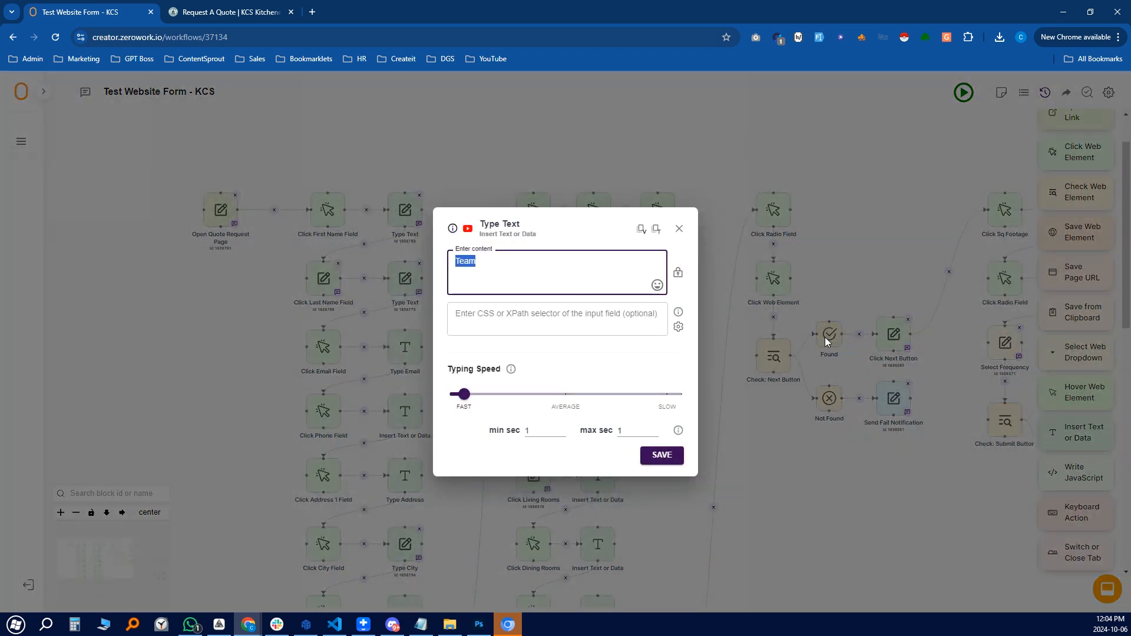
left_click(500, 268)
key("ctrl+a")
left_click(542, 268)
key("ctrl+a")
left_click(679, 229)
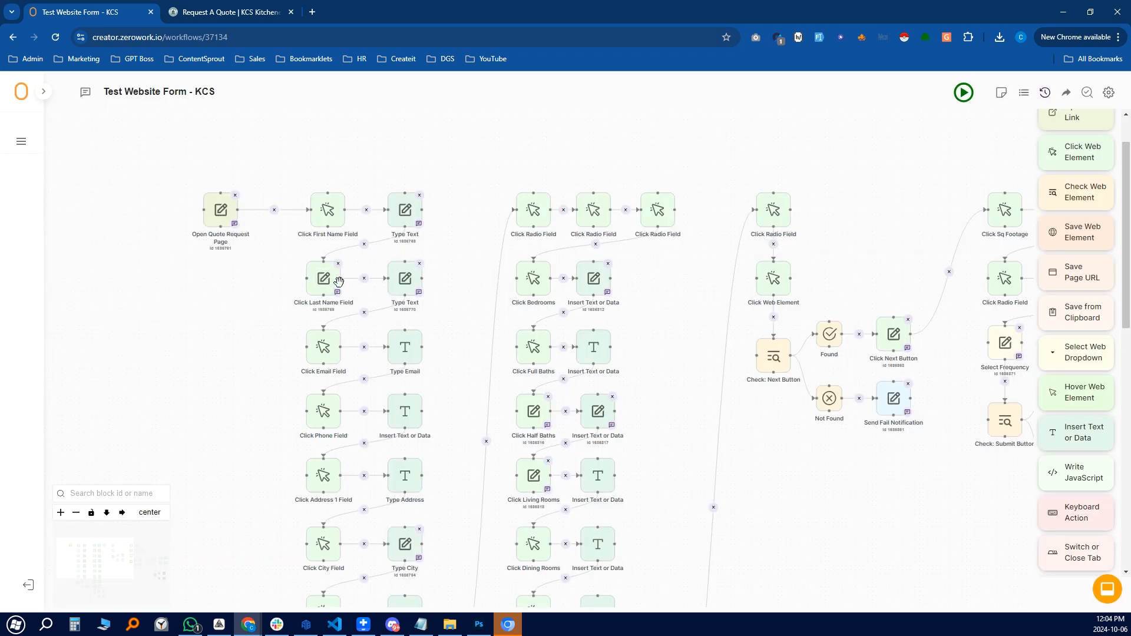
scroll(409, 287, "down", 1)
left_click_drag(462, 332, 455, 270)
left_click(242, 9)
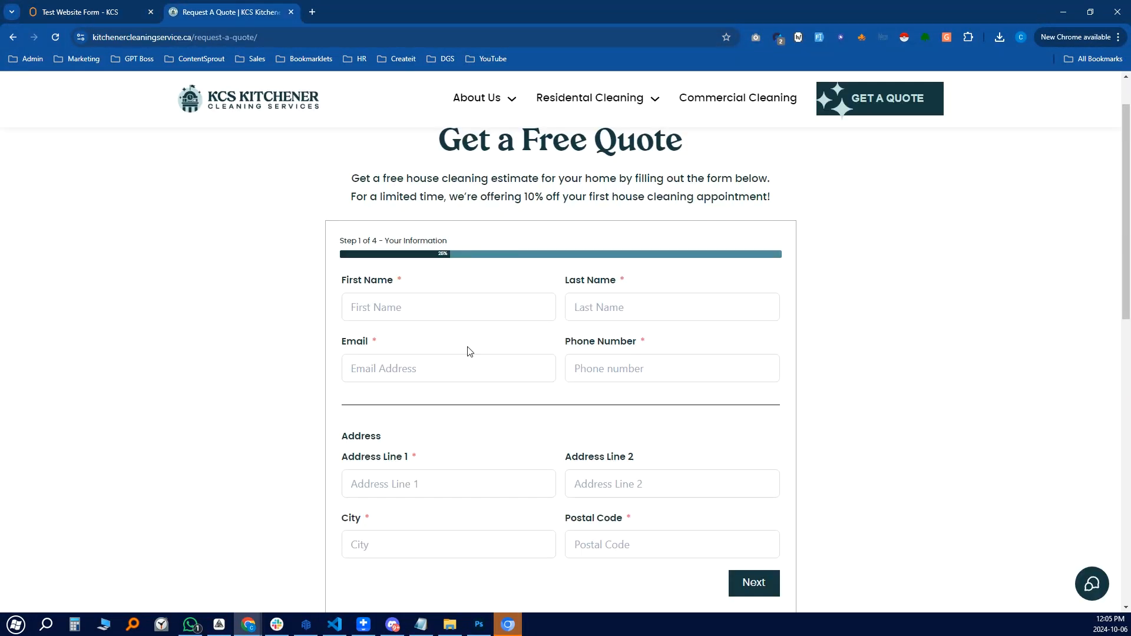
right_click(437, 365)
left_click(499, 285)
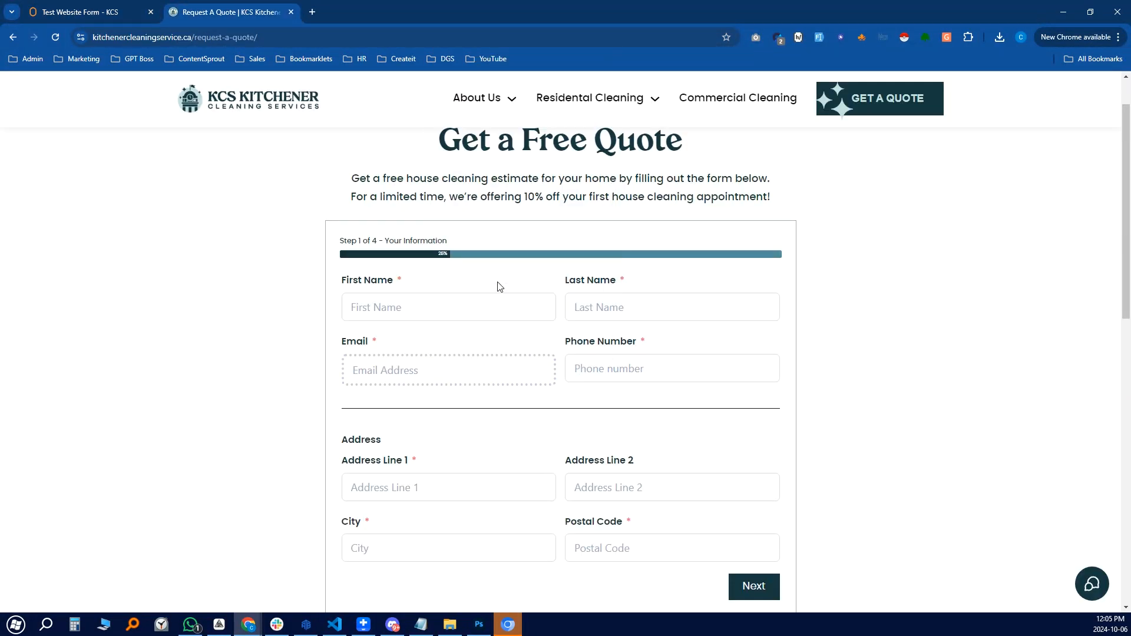
left_click(130, 22)
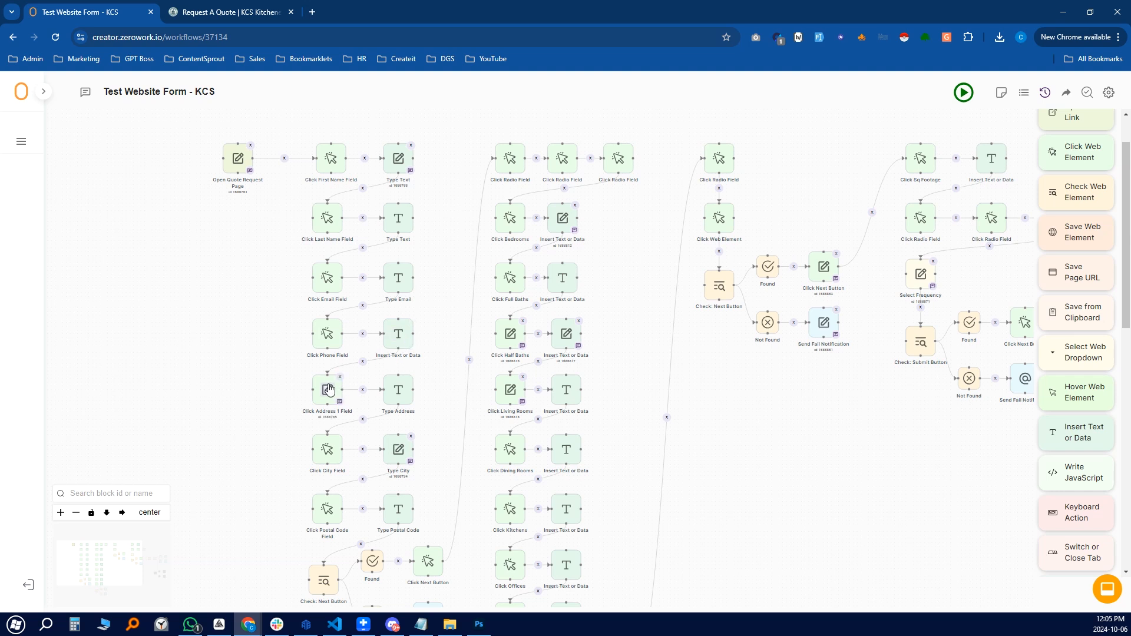
scroll(312, 421, "down", 1)
left_click_drag(425, 412, 442, 277)
scroll(425, 344, "up", 2)
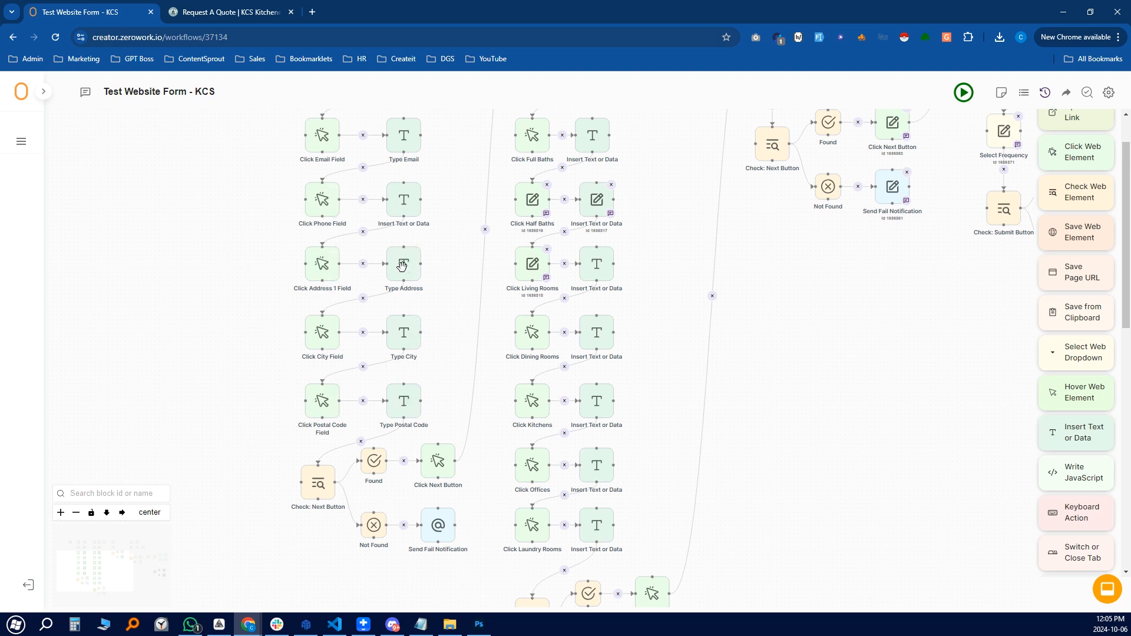
scroll(429, 310, "up", 2)
scroll(451, 326, "down", 3)
scroll(454, 312, "down", 2)
scroll(447, 298, "down", 2)
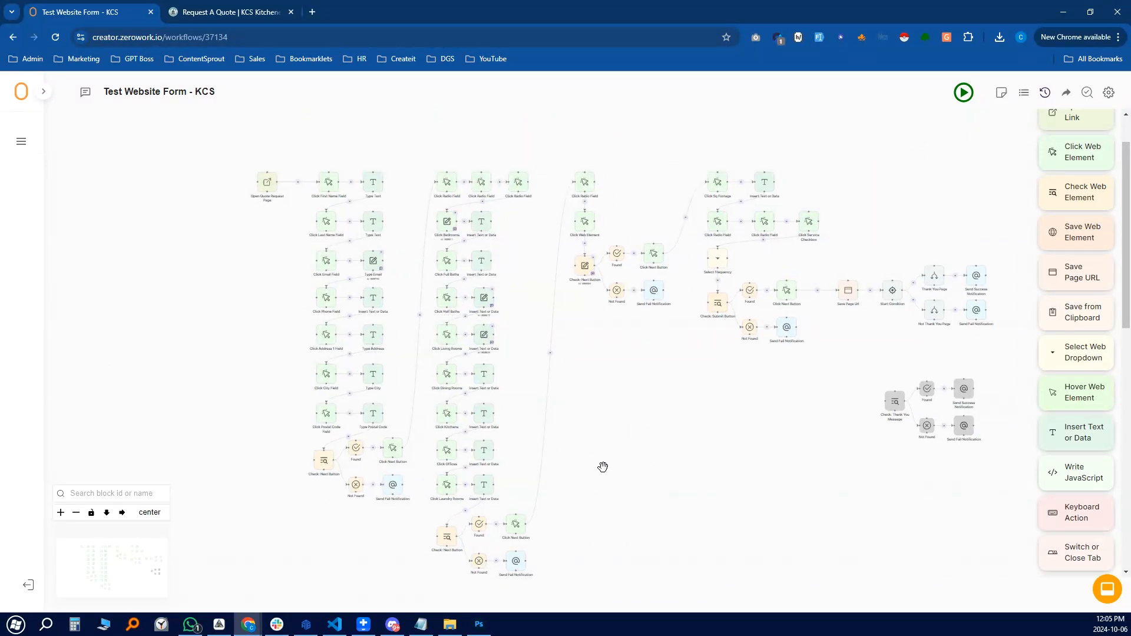
scroll(570, 386, "up", 4)
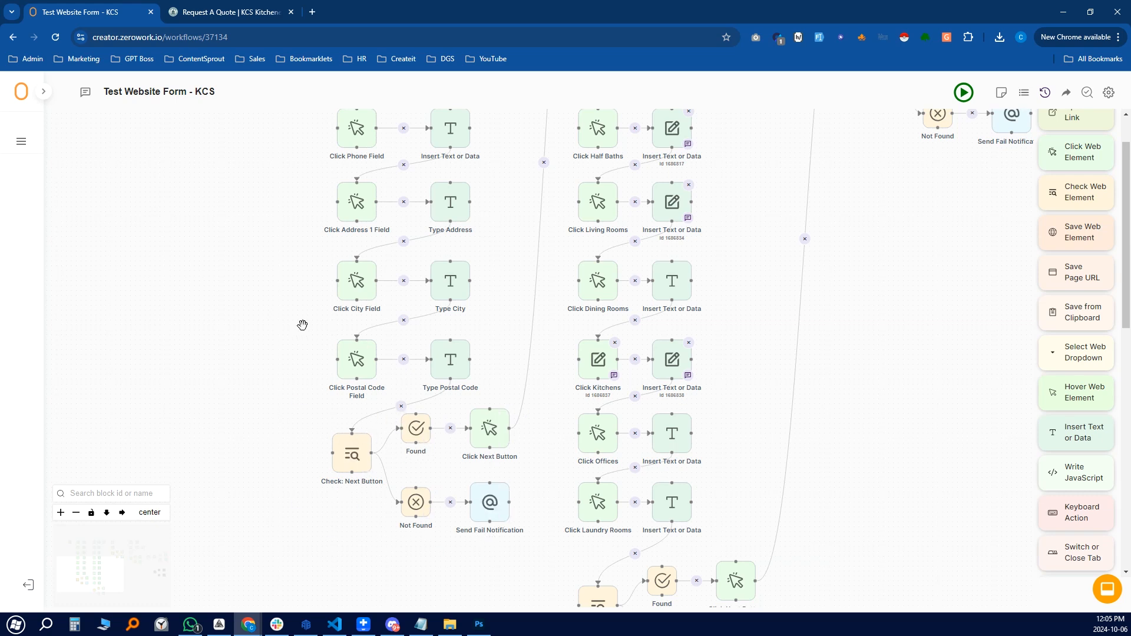
scroll(364, 323, "up", 1)
scroll(361, 340, "down", 2)
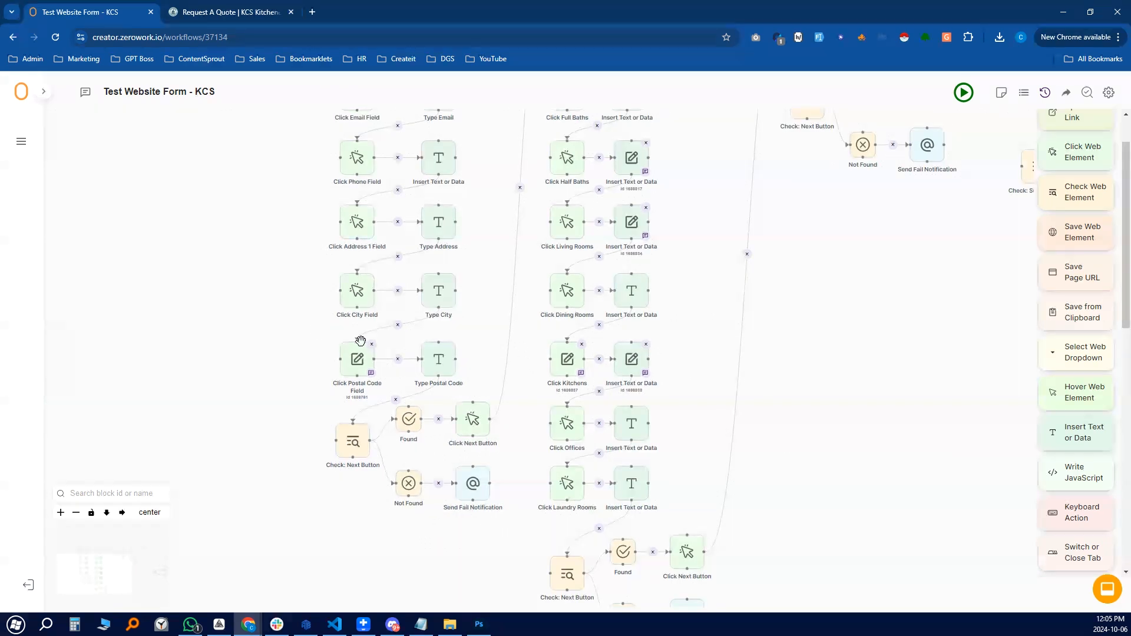
left_click_drag(266, 298, 246, 375)
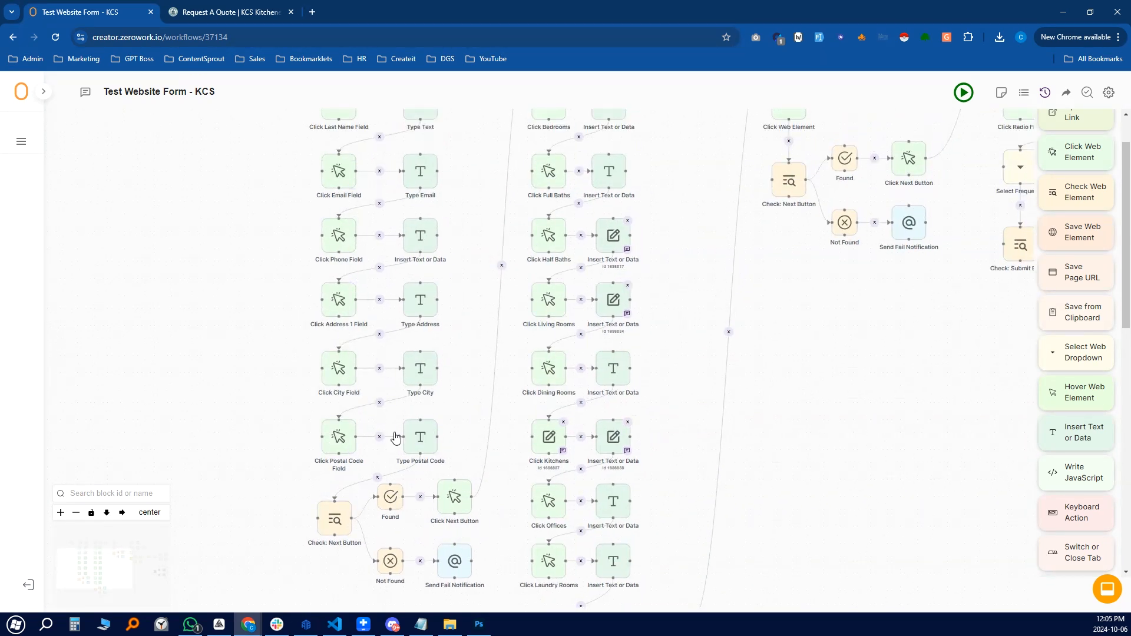
Review the empty Step 1 contact and address fields and the Next button on the KCS quote form
left_click(243, 12)
scroll(638, 384, "down", 3)
scroll(622, 374, "up", 1)
scroll(630, 413, "up", 1)
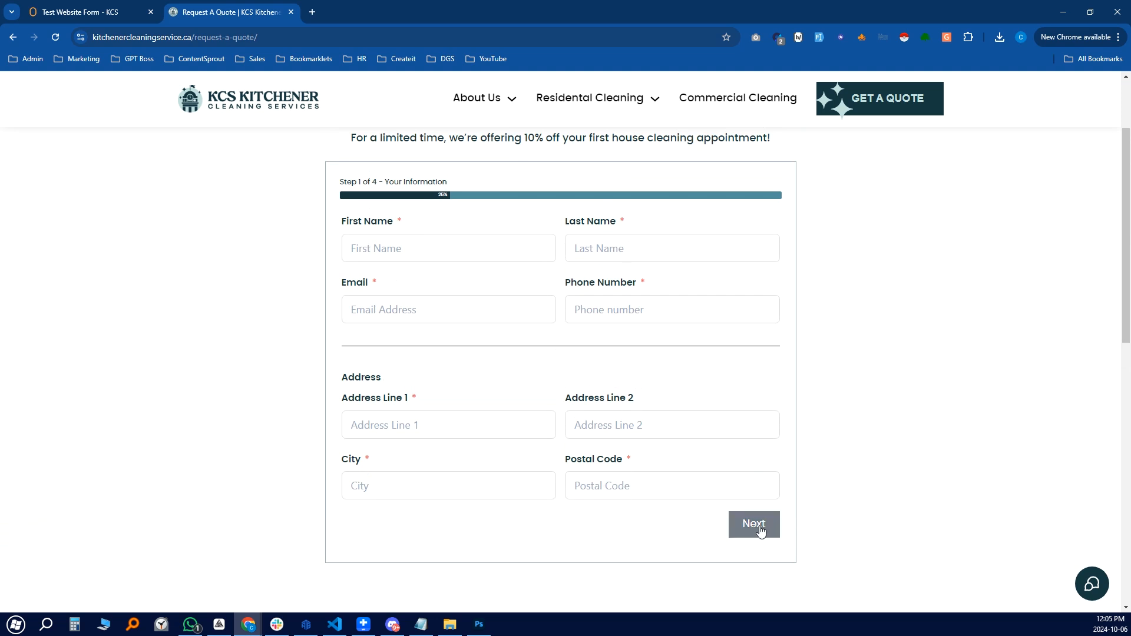
scroll(678, 528, "up", 2)
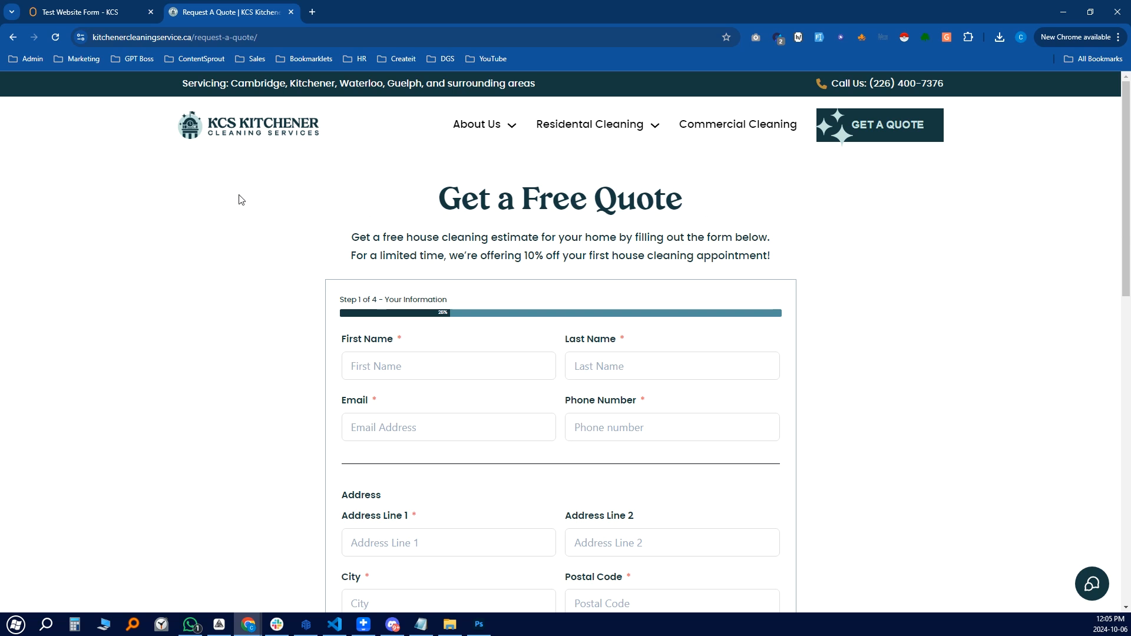
scroll(734, 424, "down", 2)
scroll(672, 372, "up", 2)
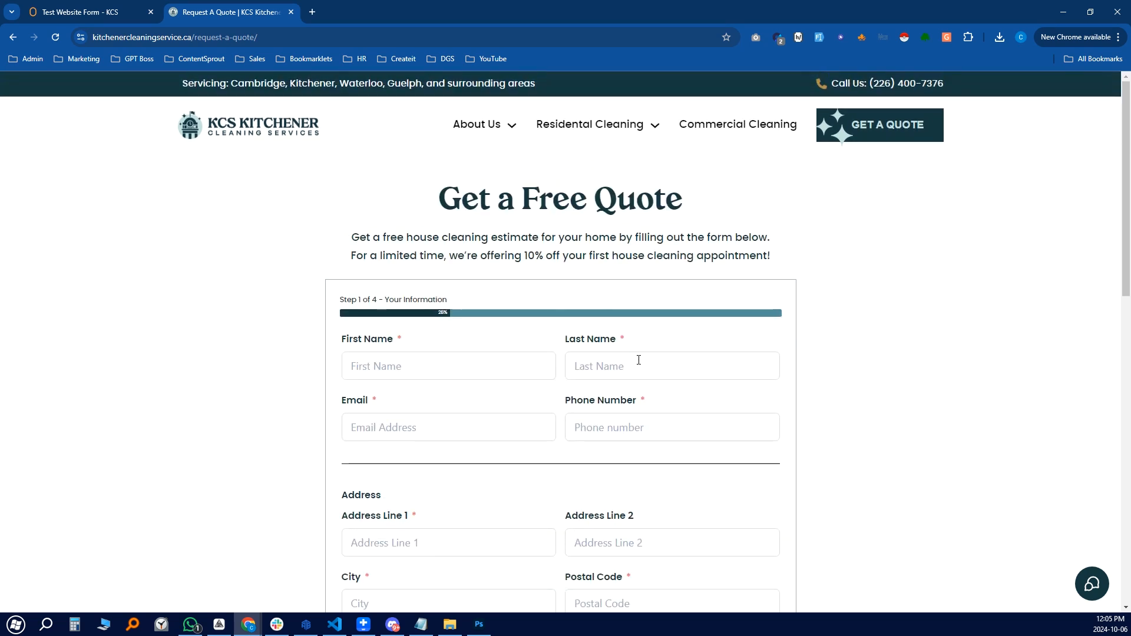
scroll(639, 360, "down", 3)
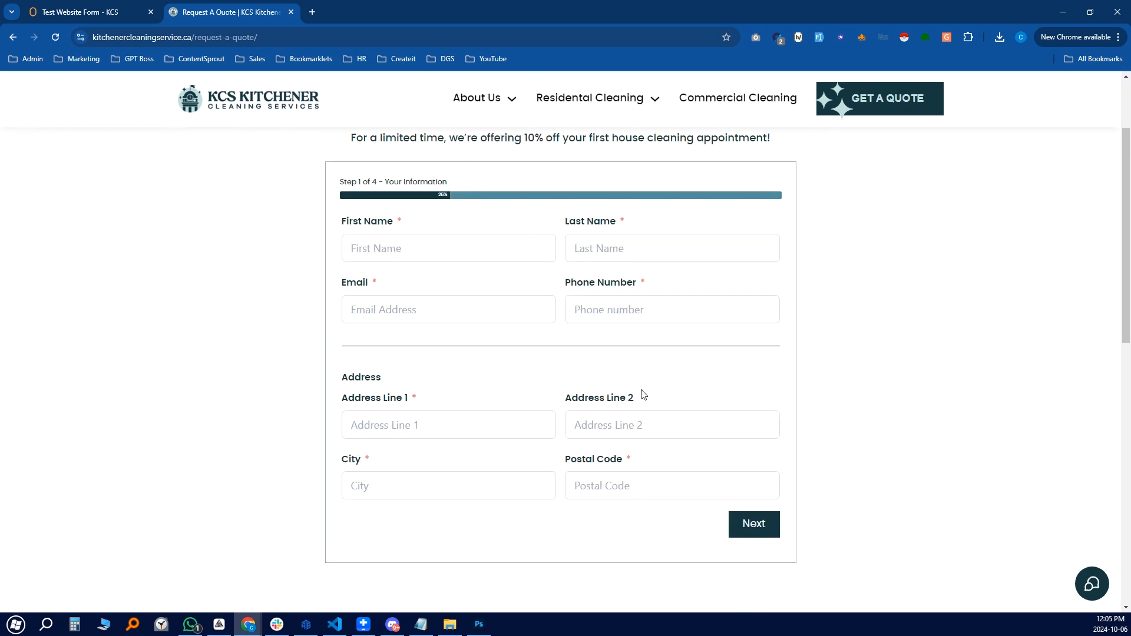
scroll(644, 394, "up", 2)
scroll(537, 411, "up", 1)
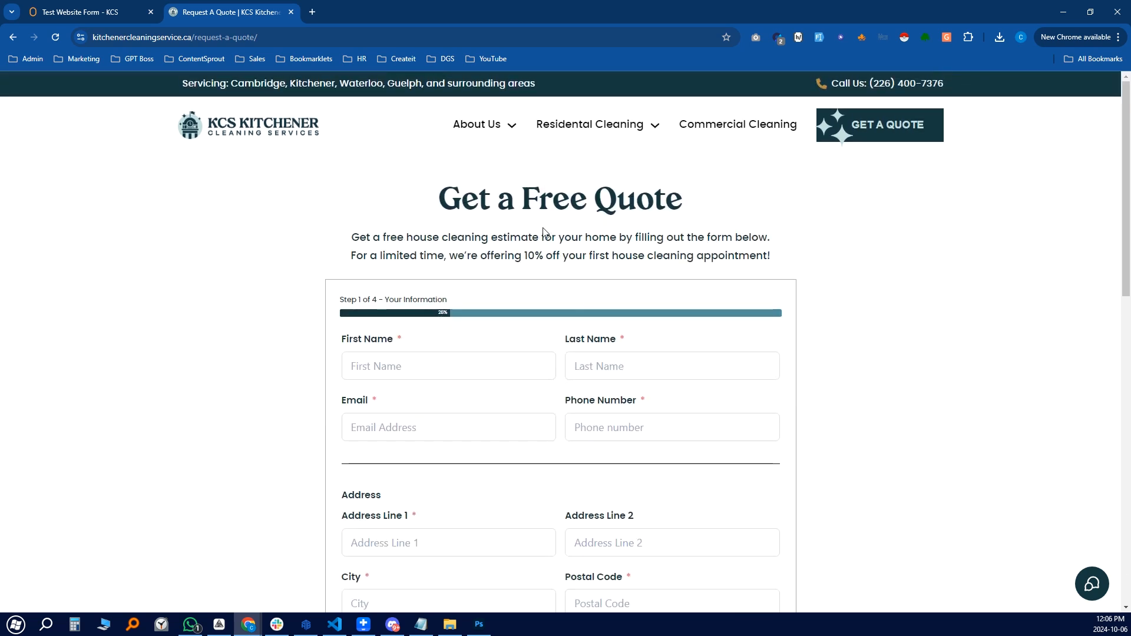
scroll(619, 342, "down", 2)
scroll(630, 330, "up", 1)
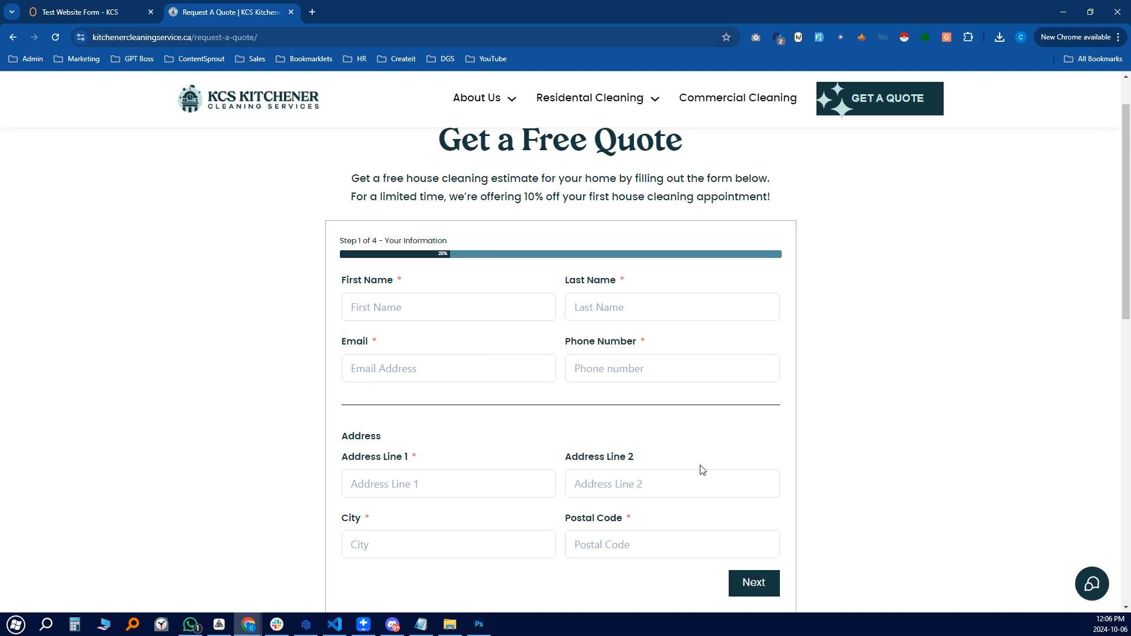
scroll(702, 468, "down", 1)
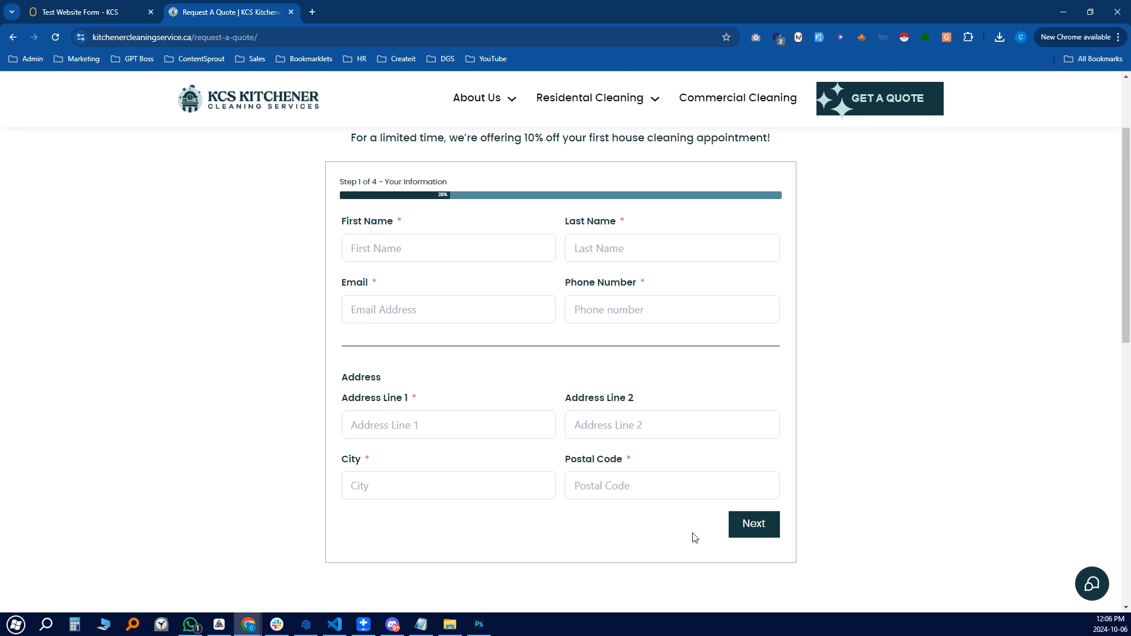
scroll(414, 270, "up", 1)
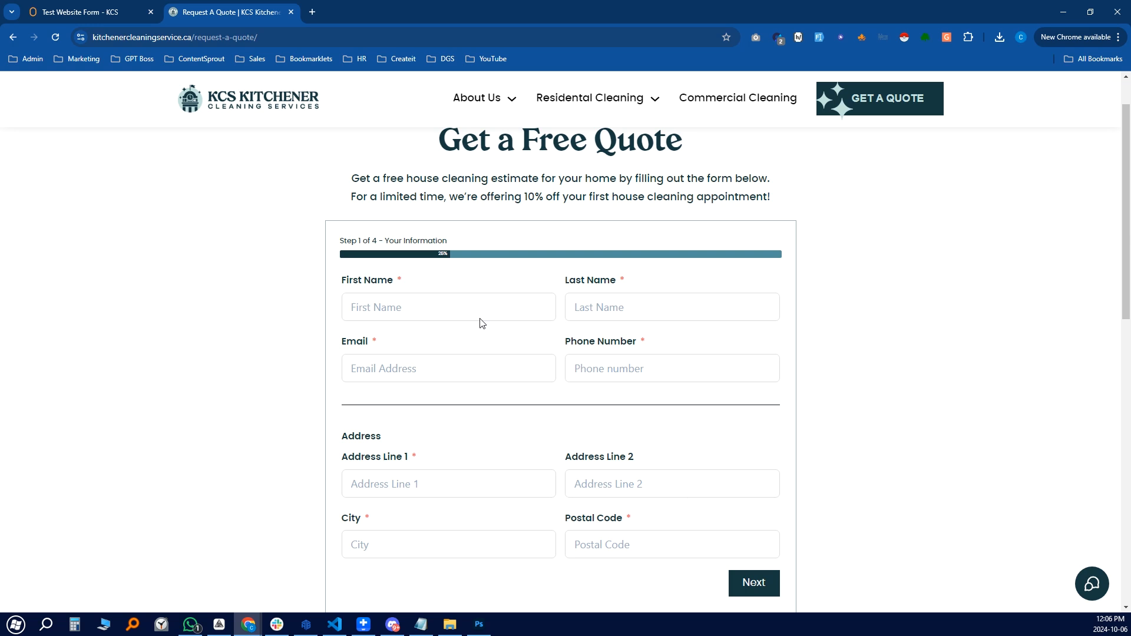
scroll(480, 323, "down", 1)
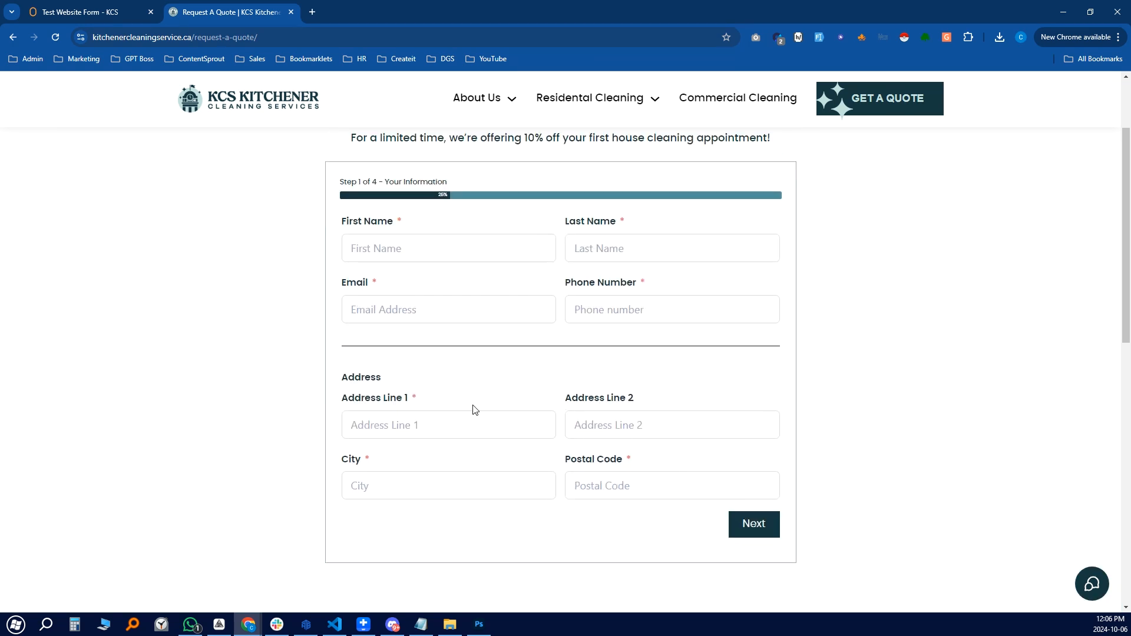
Add a Check Web Element block next to the existing Check: Next Button blocks
left_click(98, 21)
scroll(261, 495, "down", 3)
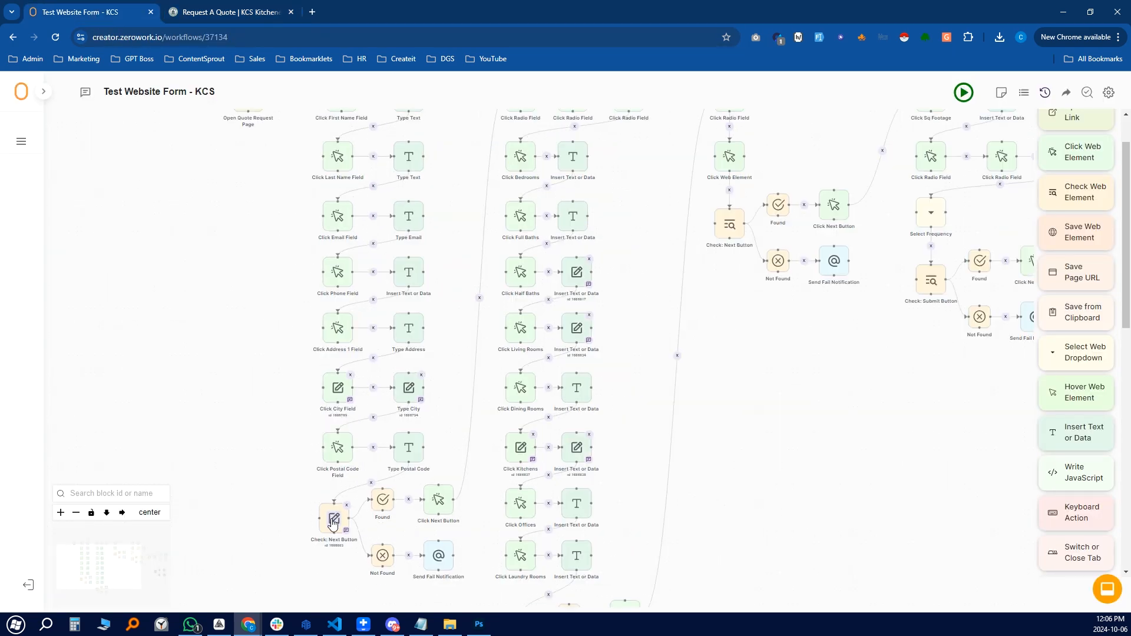
left_click_drag(261, 495, 249, 437)
scroll(289, 467, "up", 3)
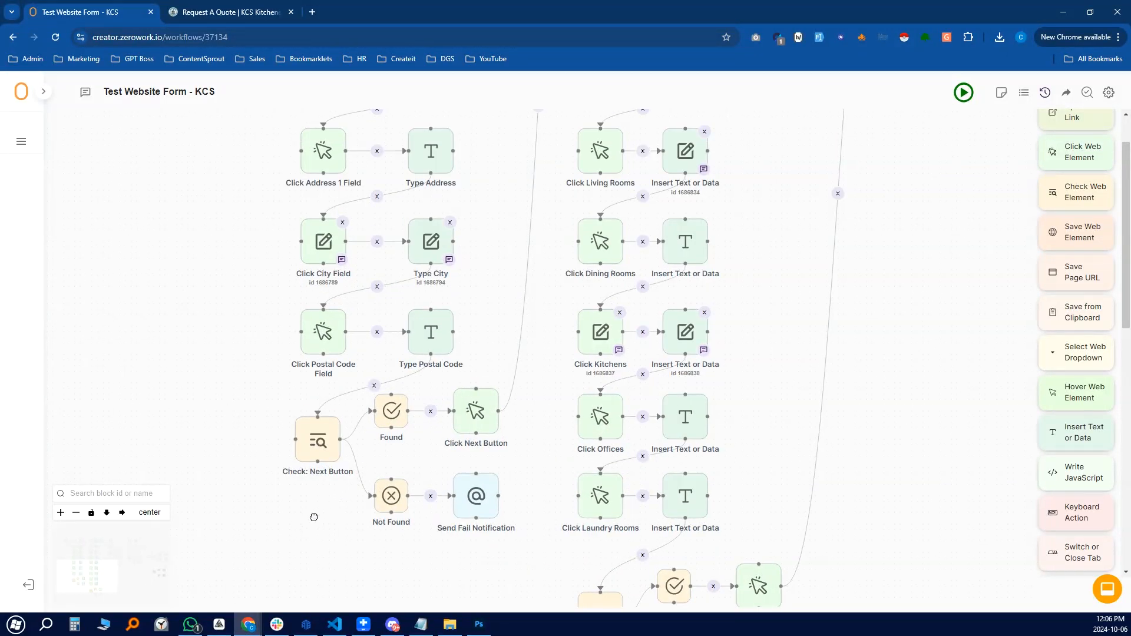
left_click_drag(313, 515, 286, 528)
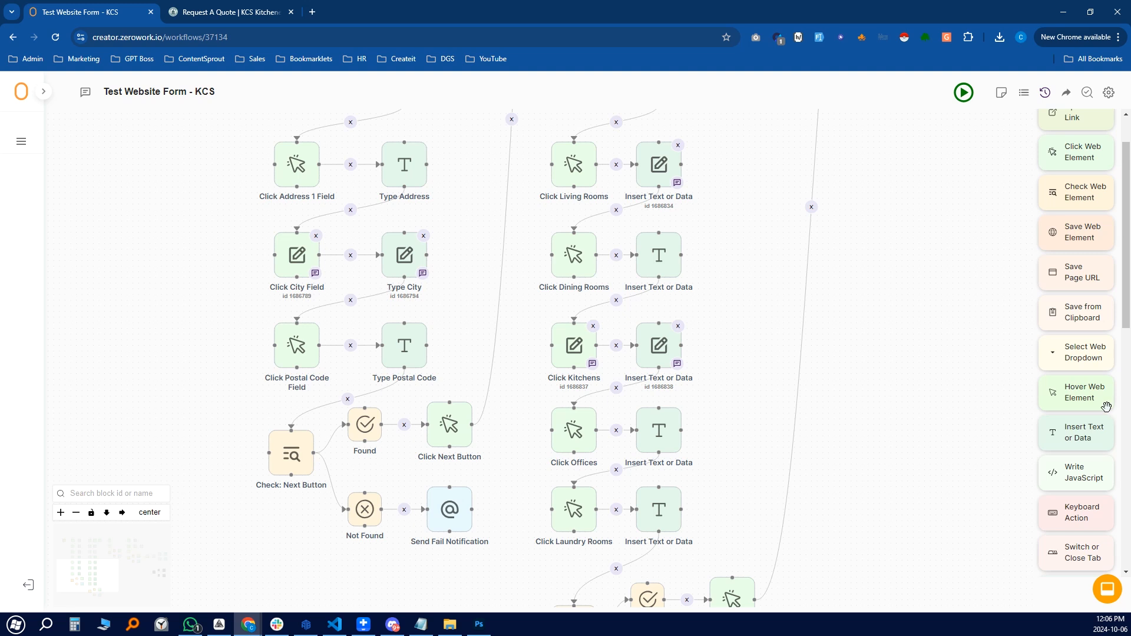
scroll(1106, 407, "up", 1)
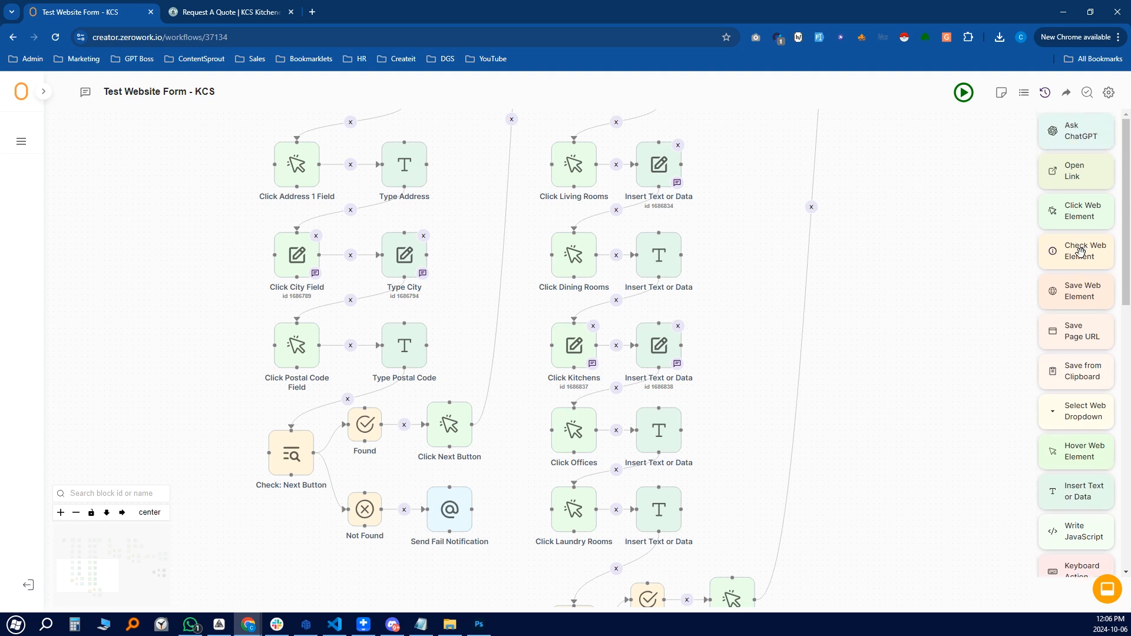
left_click_drag(1080, 252, 114, 344)
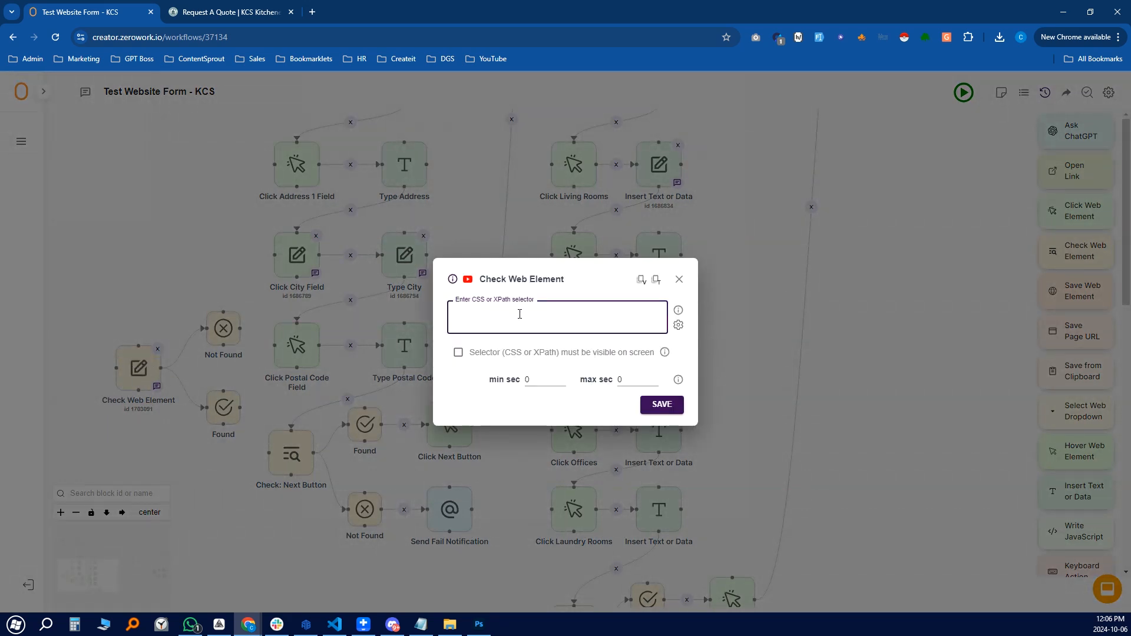
Give the check the Next button's copied CSS selector and require it to be visible
left_click(244, 5)
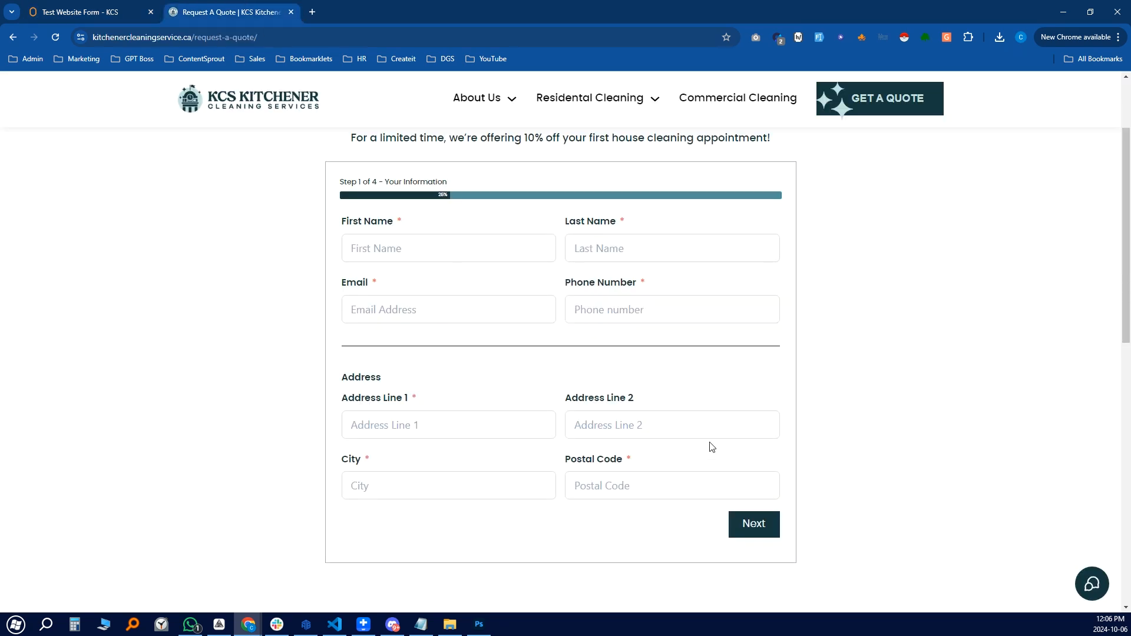
right_click(750, 528)
left_click(807, 435)
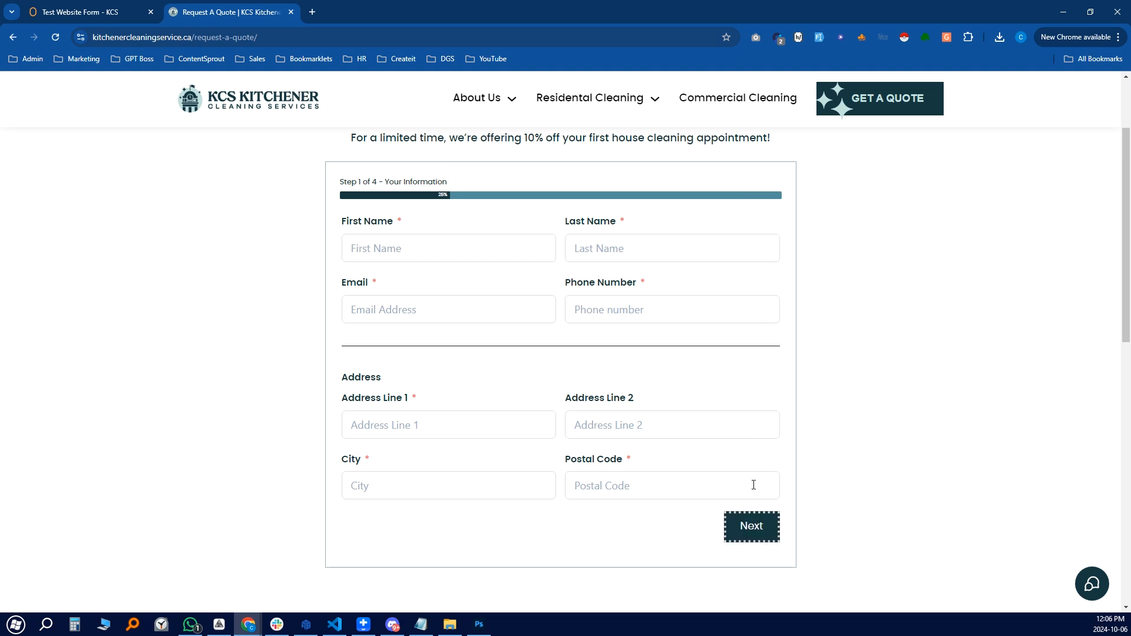
left_click(48, 7)
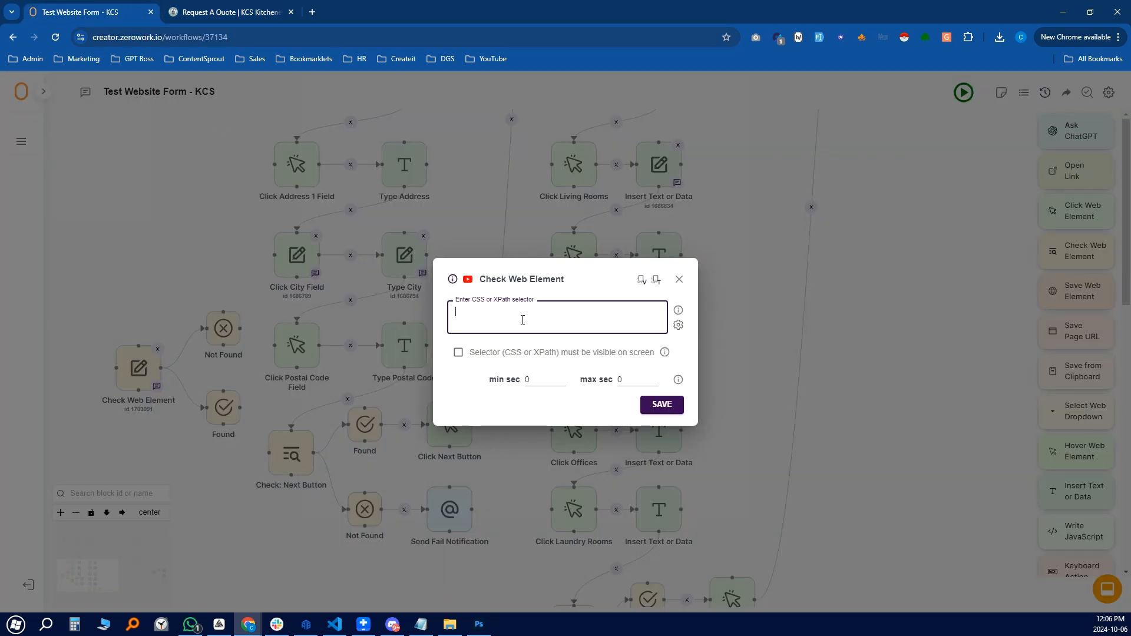
key("ctrl+v")
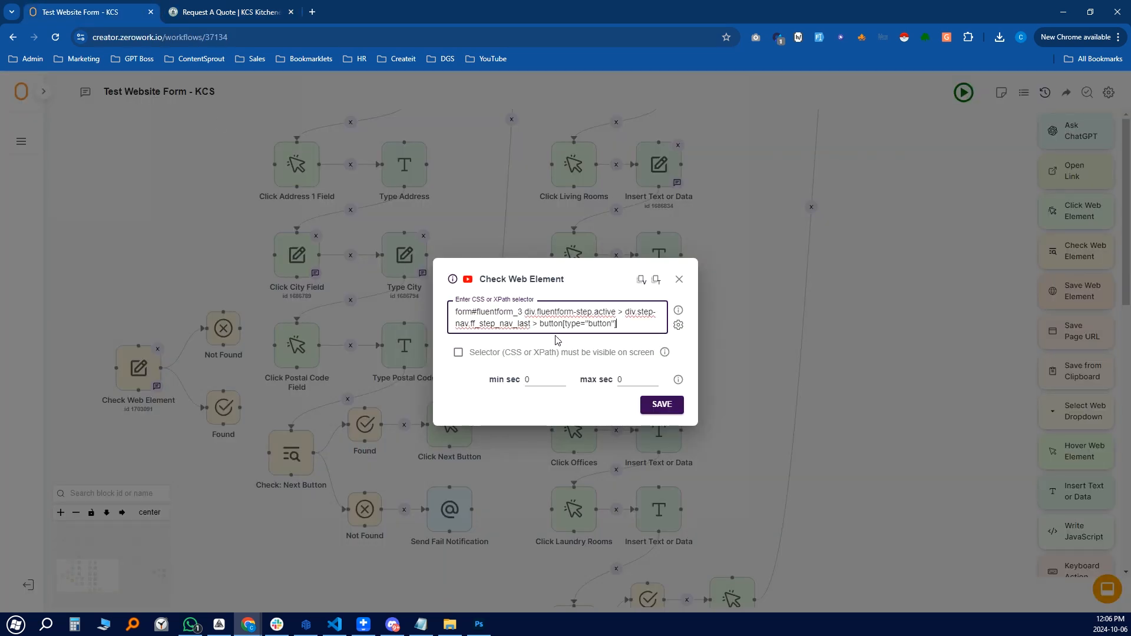
left_click(459, 353)
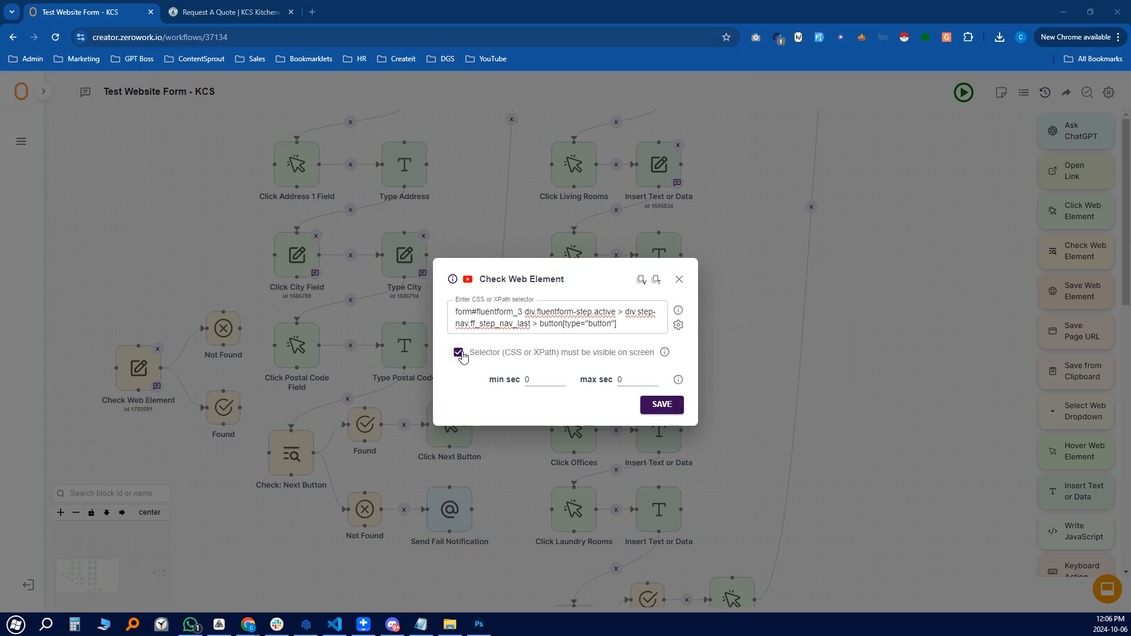
left_click(633, 318)
left_click(679, 279)
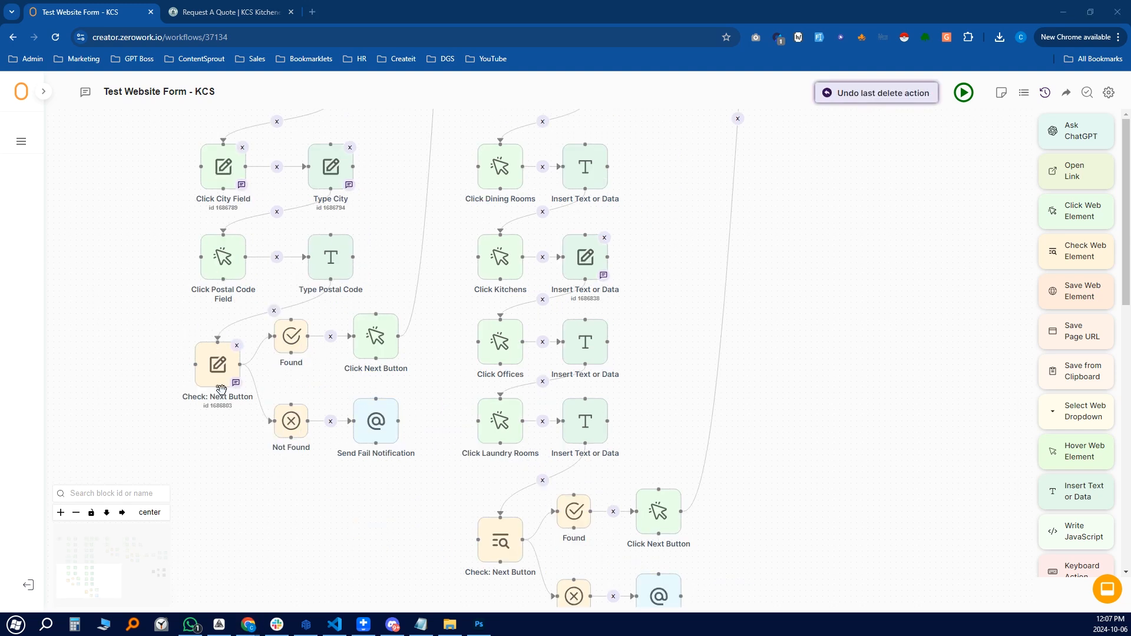
left_click(303, 360)
left_click(445, 337)
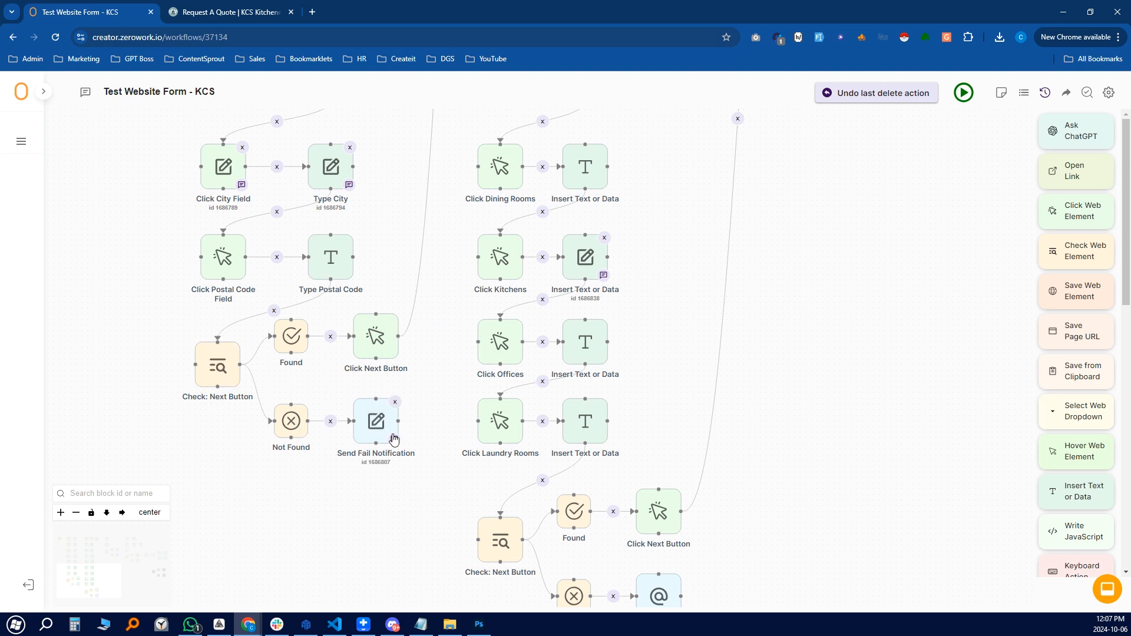
left_click(377, 421)
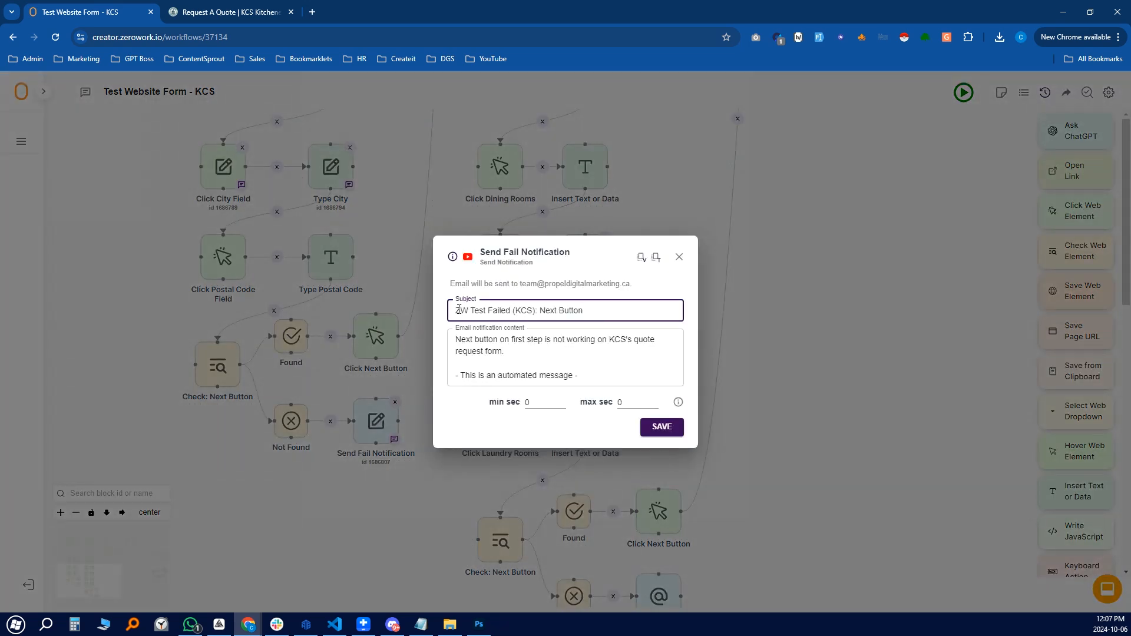
double_click(525, 309)
left_click_drag(540, 311, 454, 311)
left_click(620, 312)
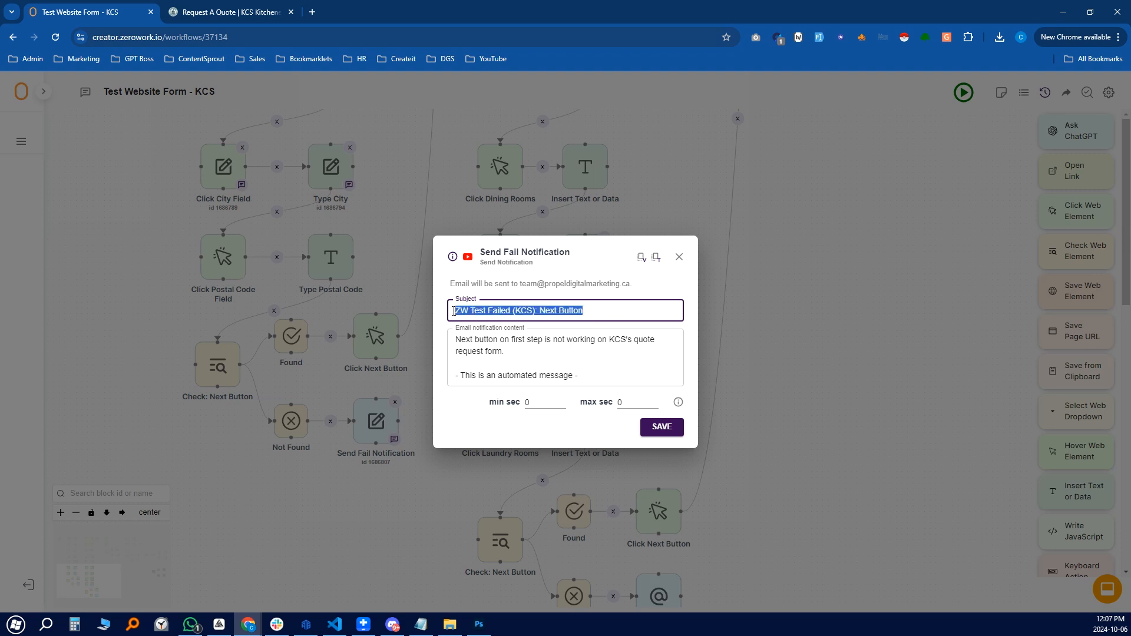
left_click(576, 352)
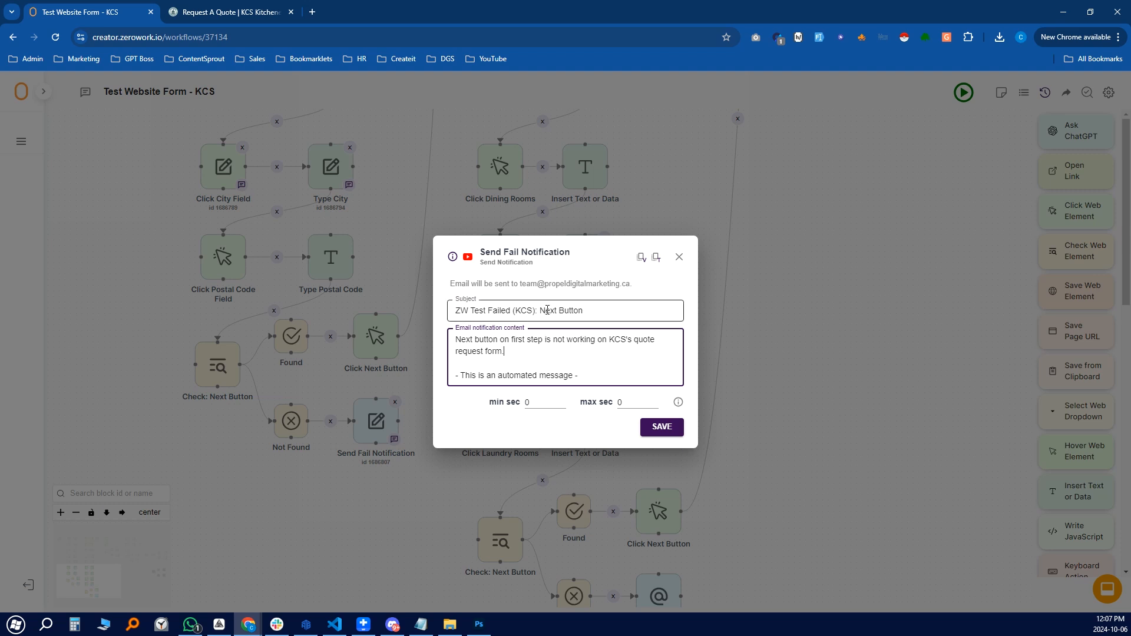
double_click(523, 310)
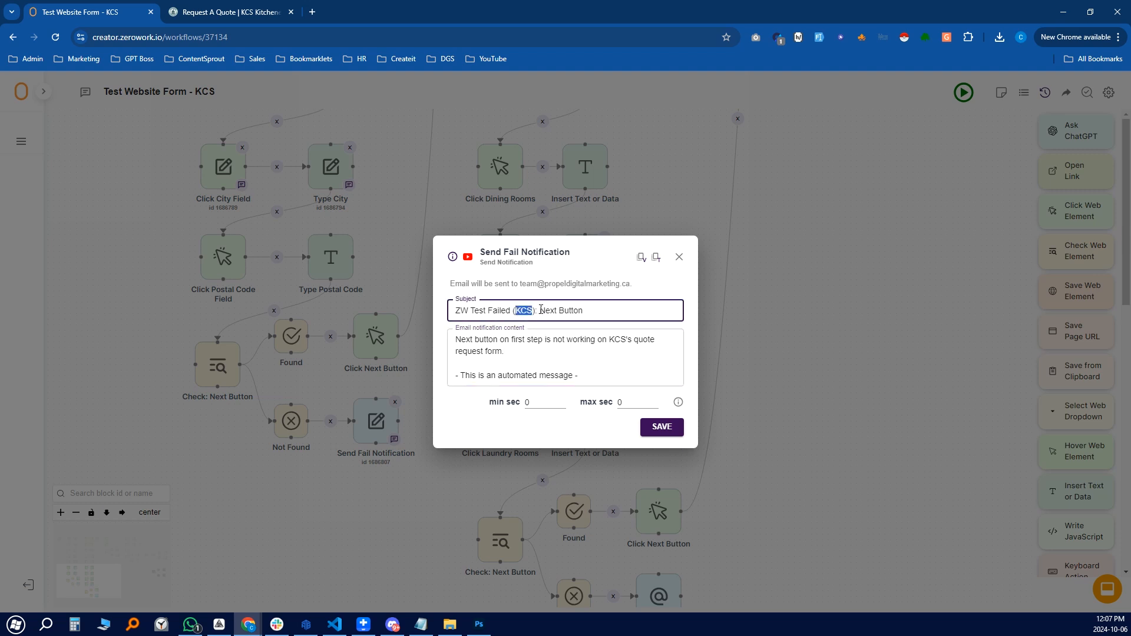
left_click(499, 351)
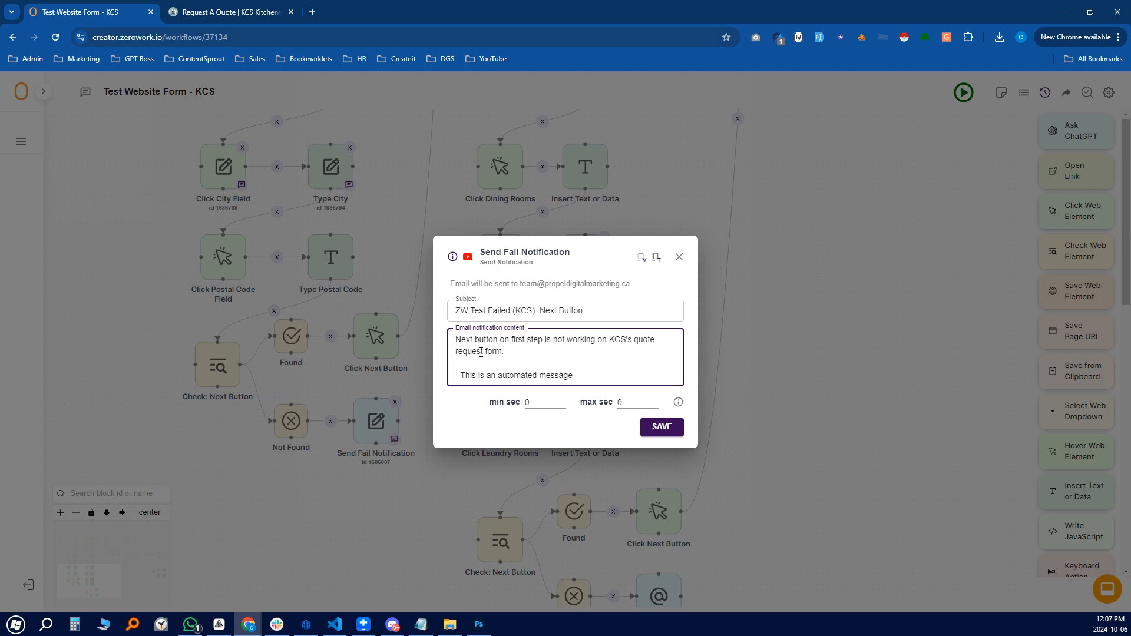
left_click_drag(457, 340, 548, 358)
left_click(550, 362)
left_click_drag(513, 340, 554, 343)
left_click(522, 360)
left_click_drag(516, 340, 541, 341)
left_click(558, 354)
left_click(679, 258)
left_click_drag(446, 319, 441, 391)
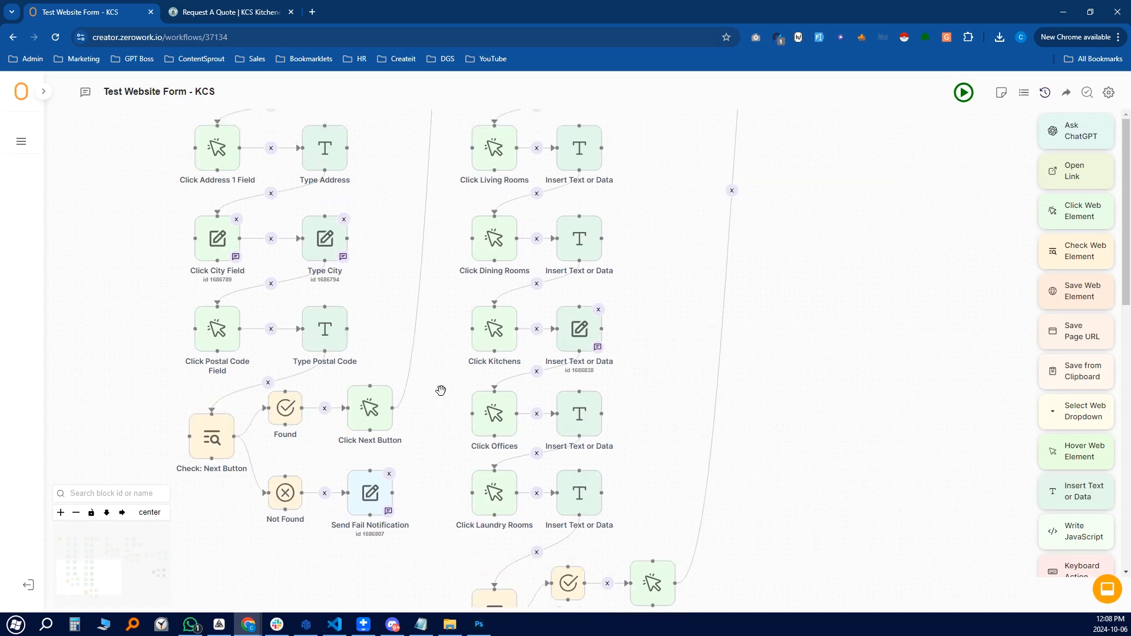
scroll(439, 383, "up", 1)
left_click(371, 439)
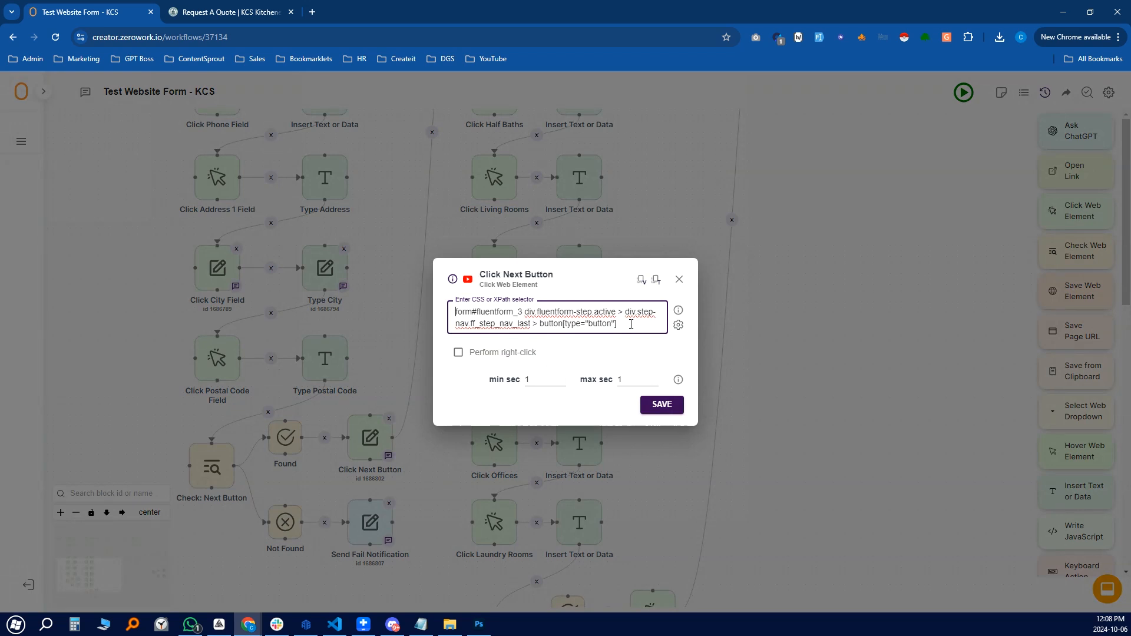
left_click(677, 280)
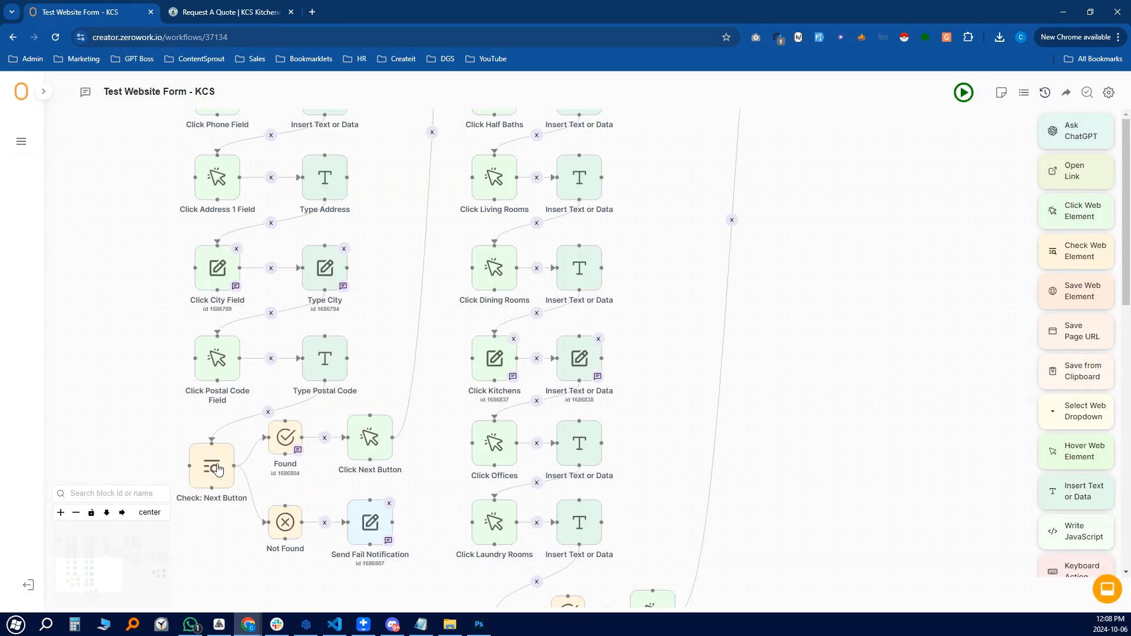
left_click(219, 468)
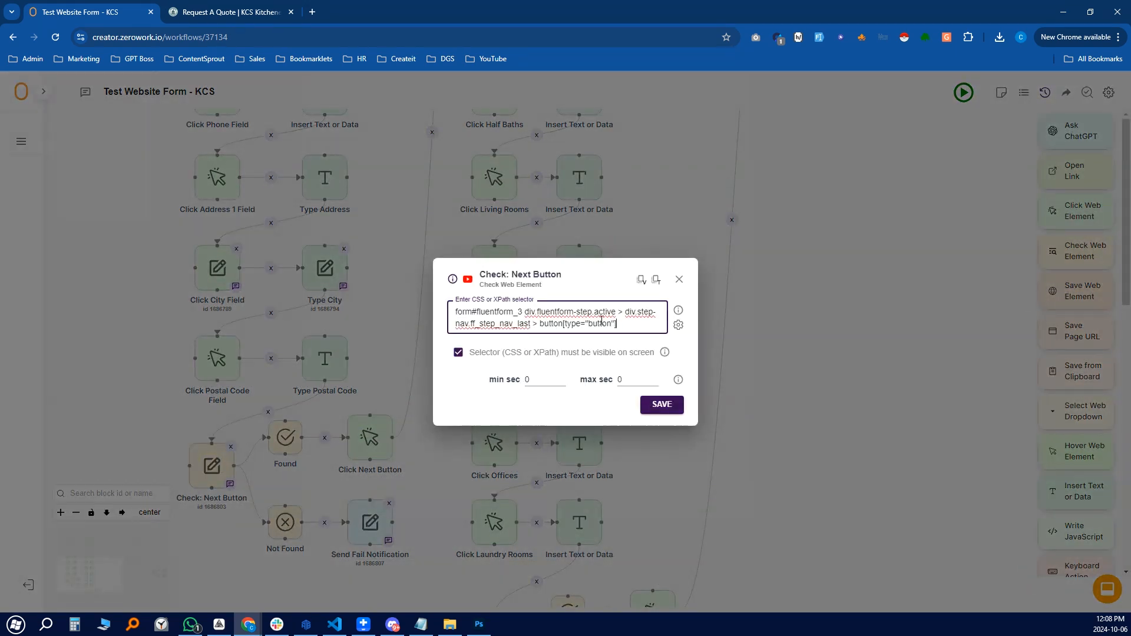
left_click_drag(617, 324, 453, 315)
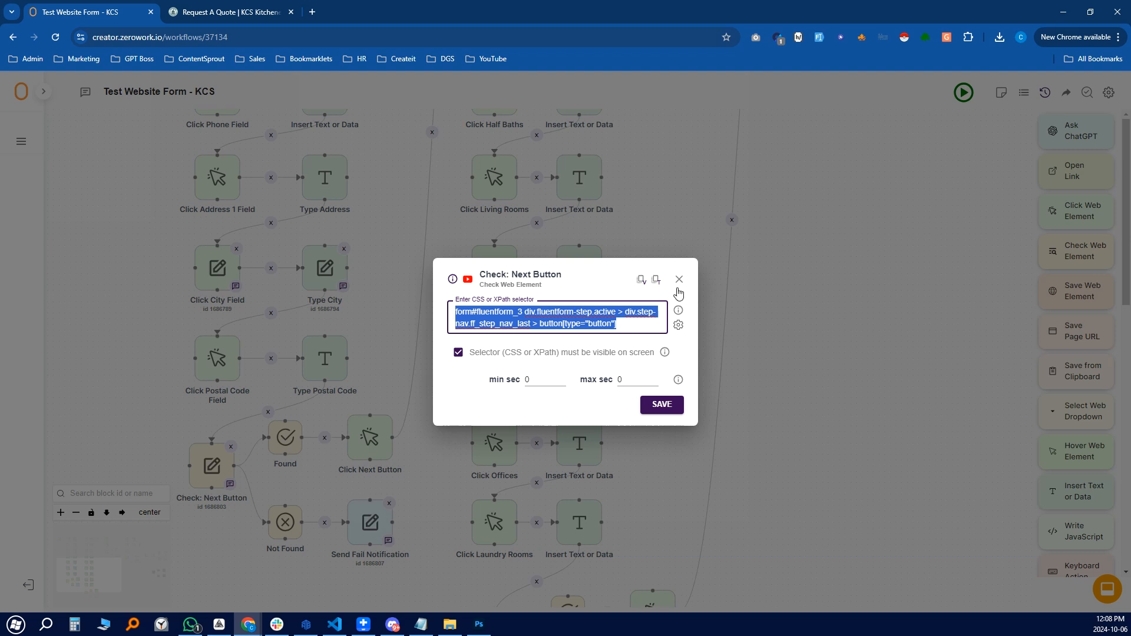
left_click(680, 279)
left_click(370, 437)
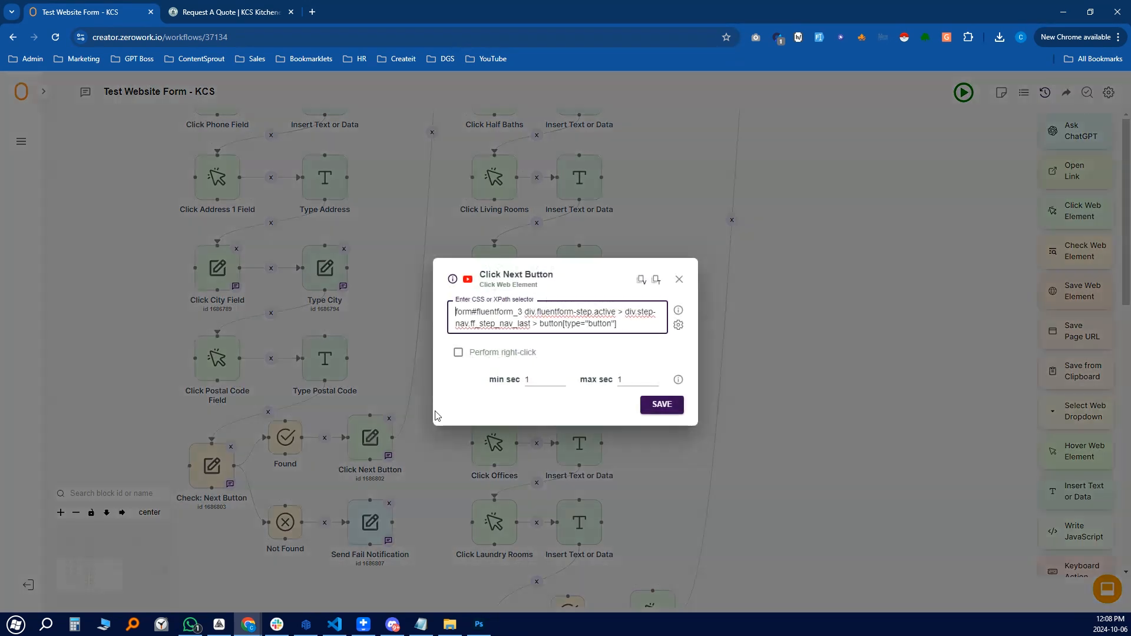
triple_click(635, 324)
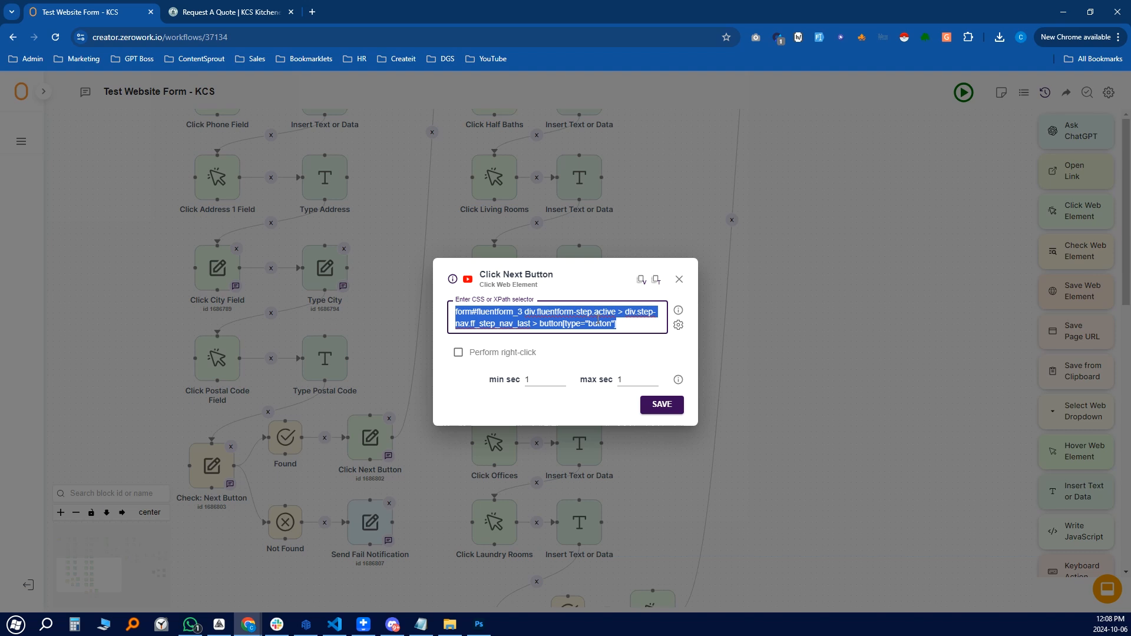
left_click(680, 279)
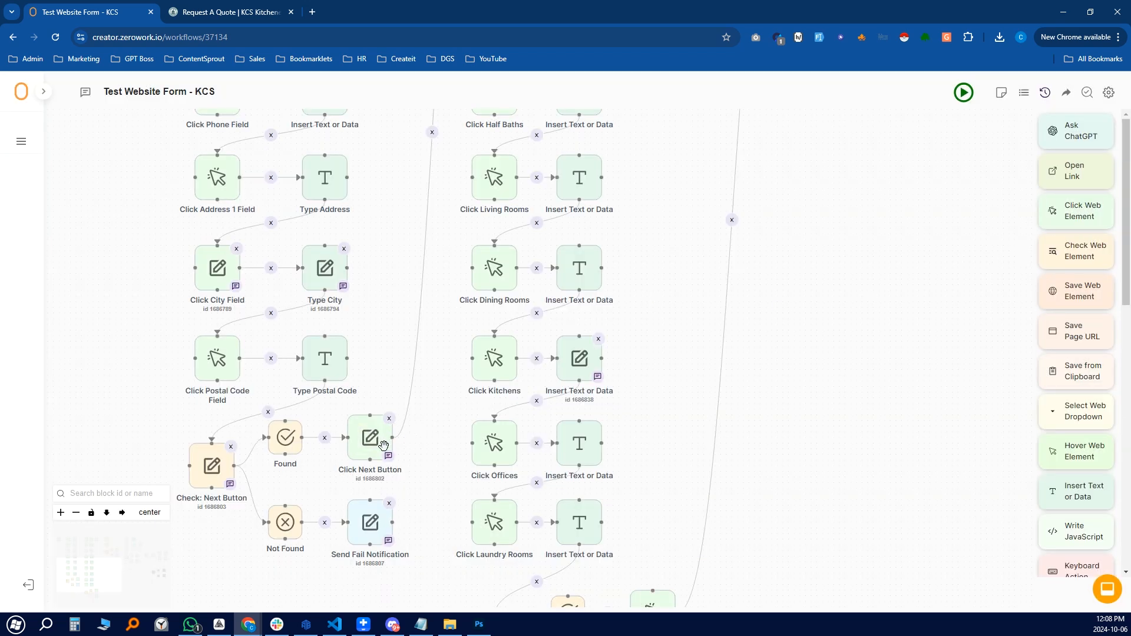
left_click_drag(636, 260, 596, 432)
left_click_drag(602, 246, 520, 471)
left_click_drag(532, 359, 566, 393)
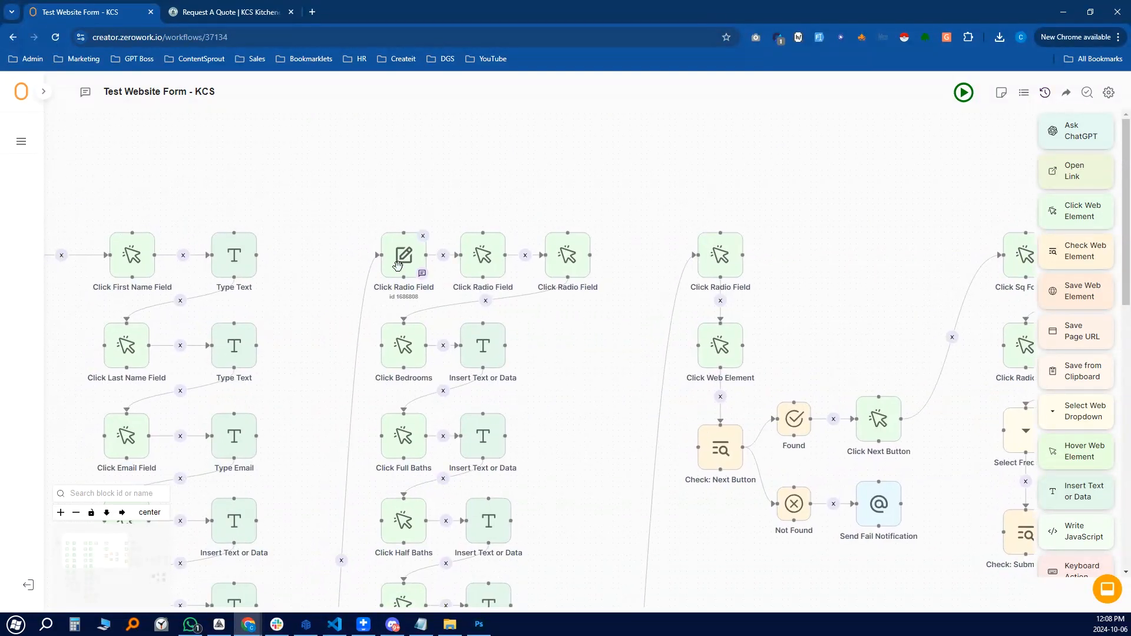
key("ctrl+Tab")
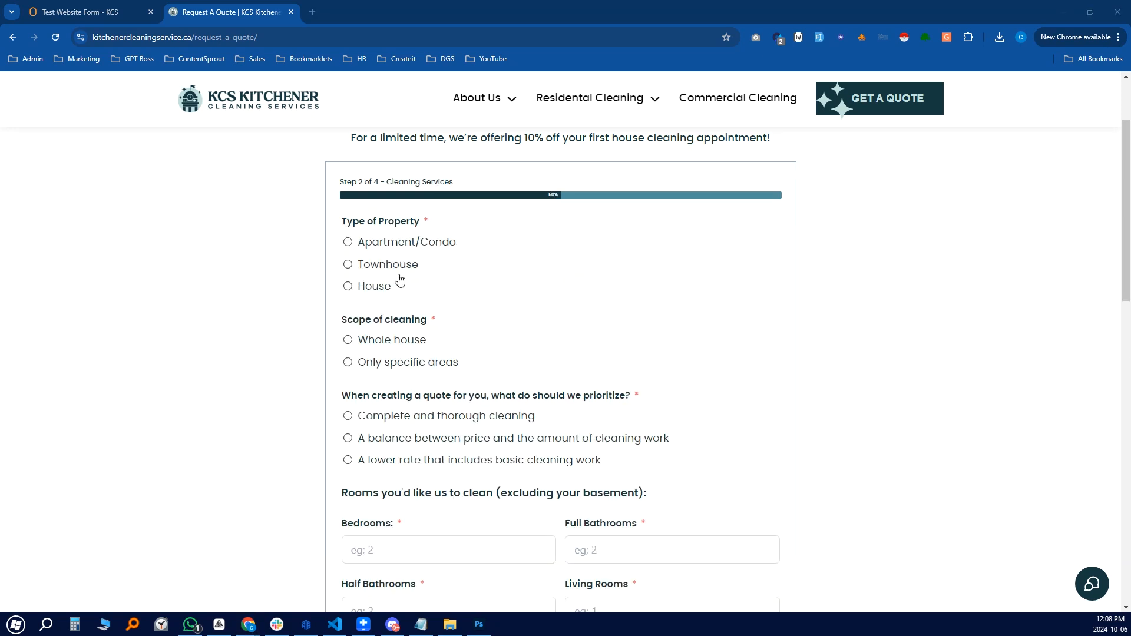
scroll(392, 283, "down", 2)
scroll(389, 329, "up", 2)
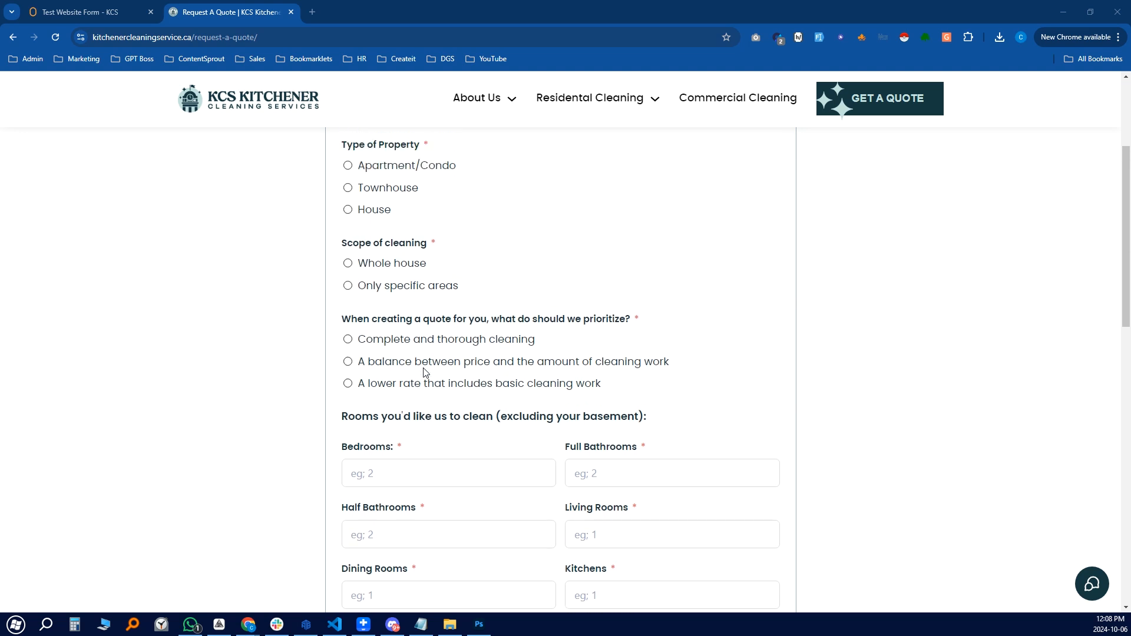
left_click(107, 13)
left_click_drag(607, 382, 600, 191)
left_click_drag(586, 359, 529, 512)
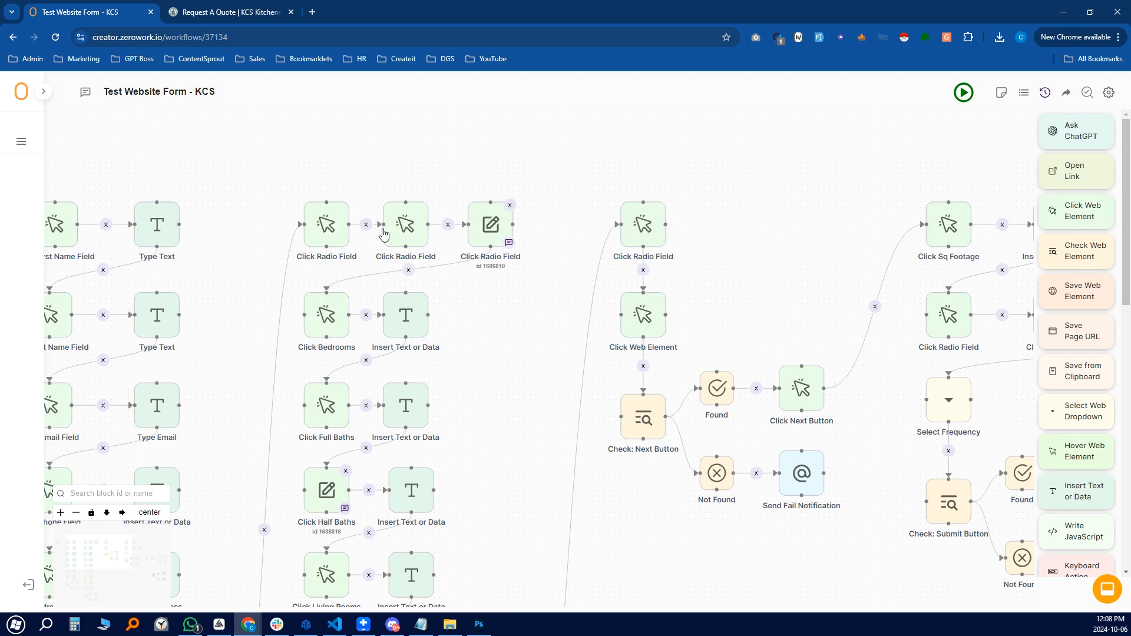
Copy the CSS selector of the Apartment/Condo option on the quote form
left_click(218, 11)
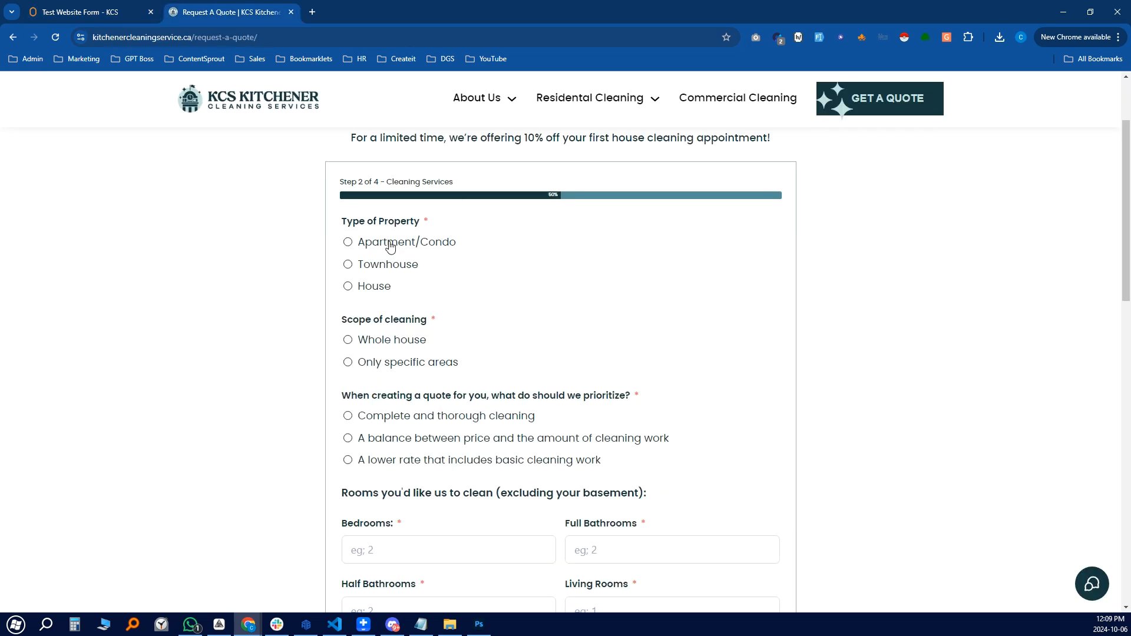
right_click(348, 243)
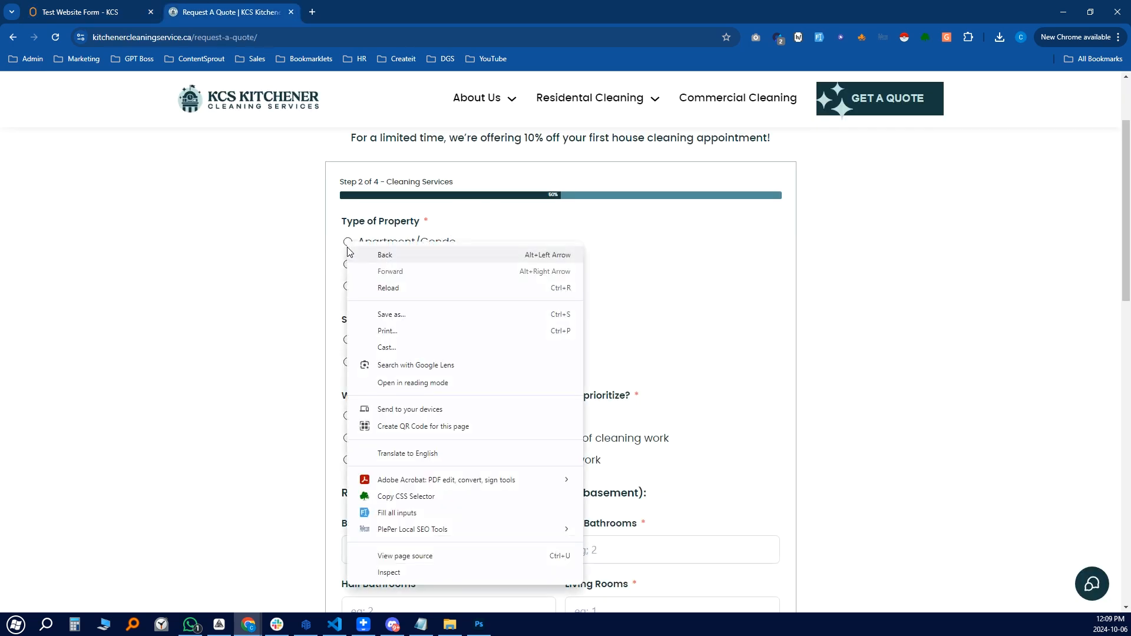
left_click(409, 498)
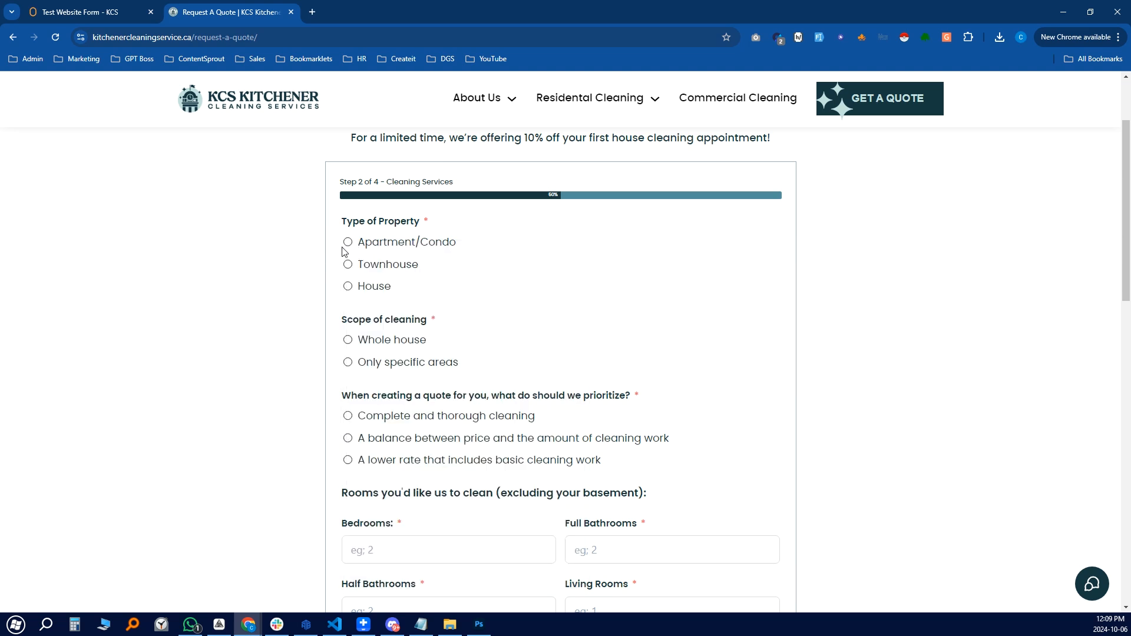
right_click(389, 247)
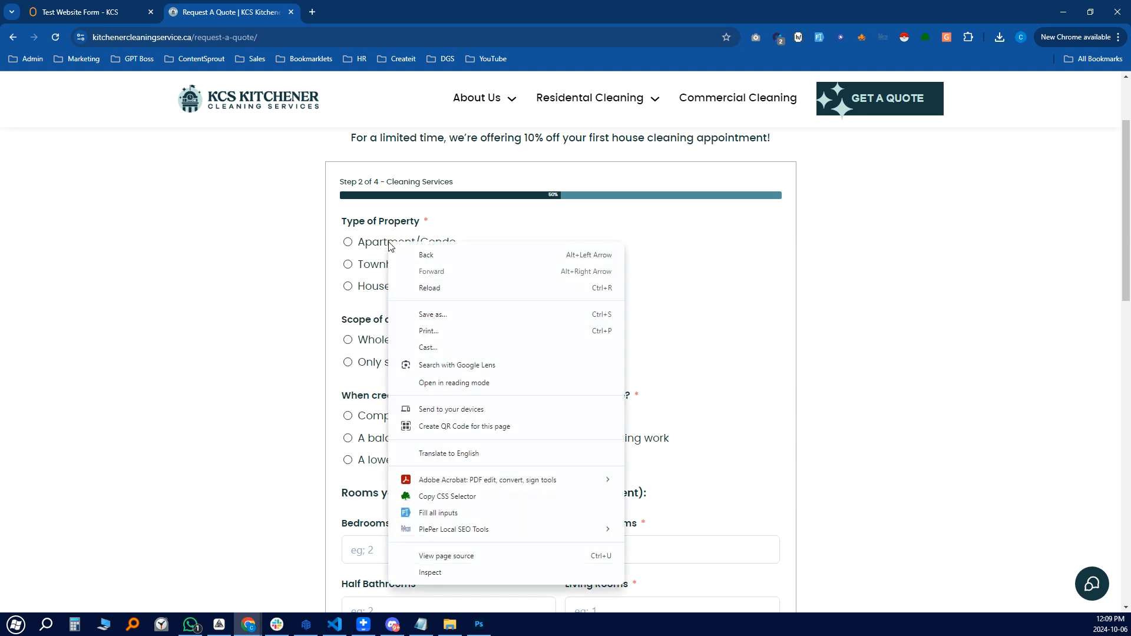
left_click(450, 496)
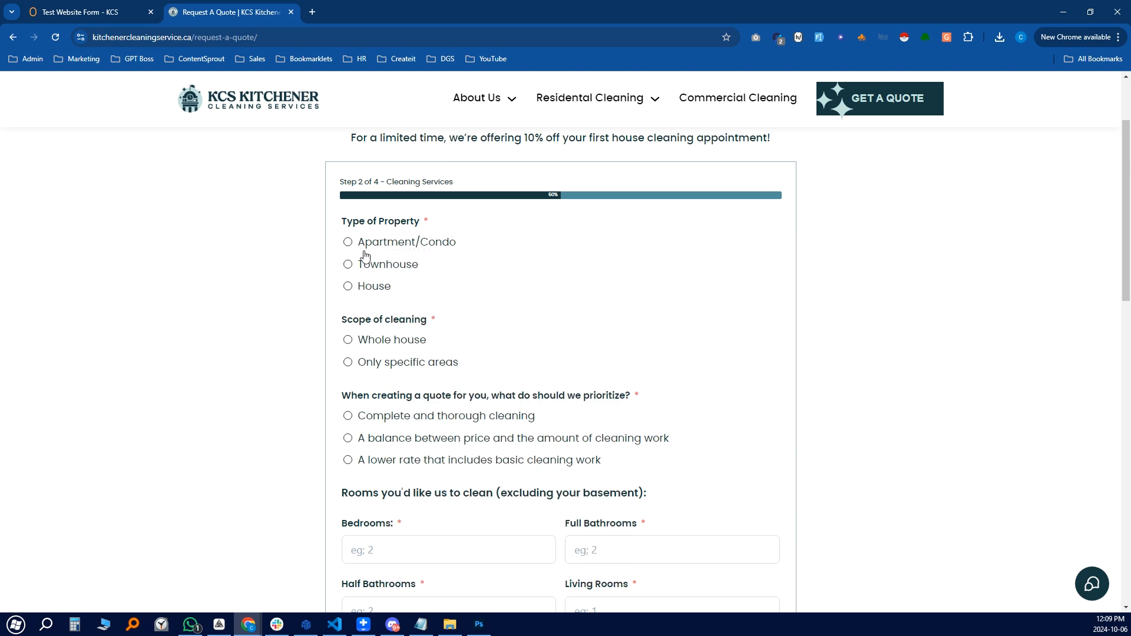
Compare it with the second Click Radio Field block's selector ending in div:nth-child(3) > label > span
left_click(97, 12)
left_click(326, 224)
key("ctrl+a")
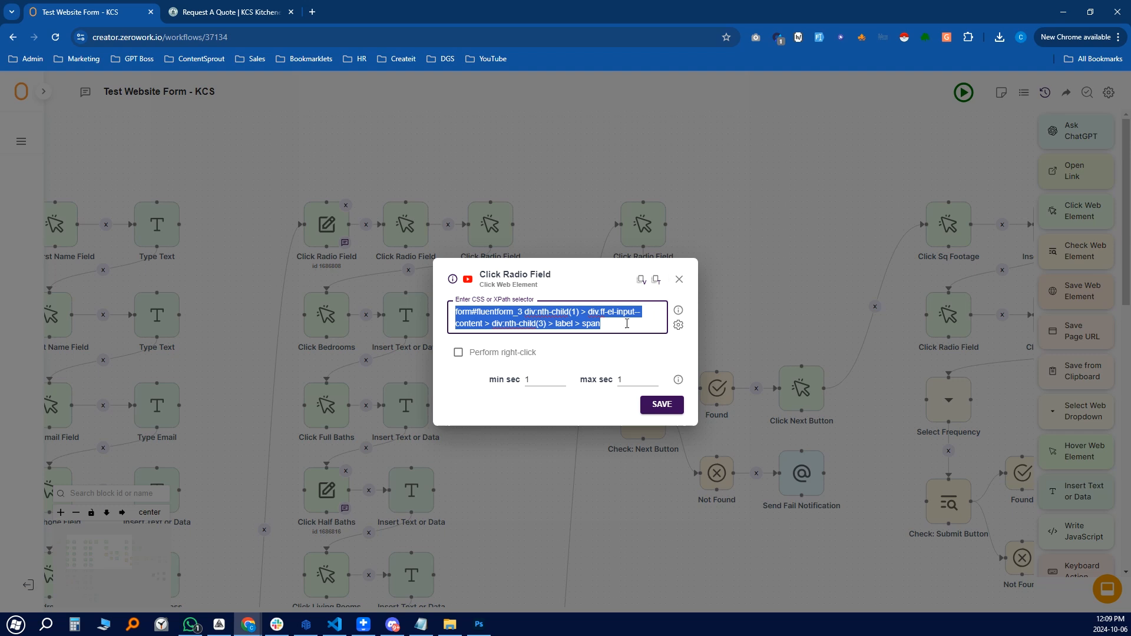
left_click(680, 279)
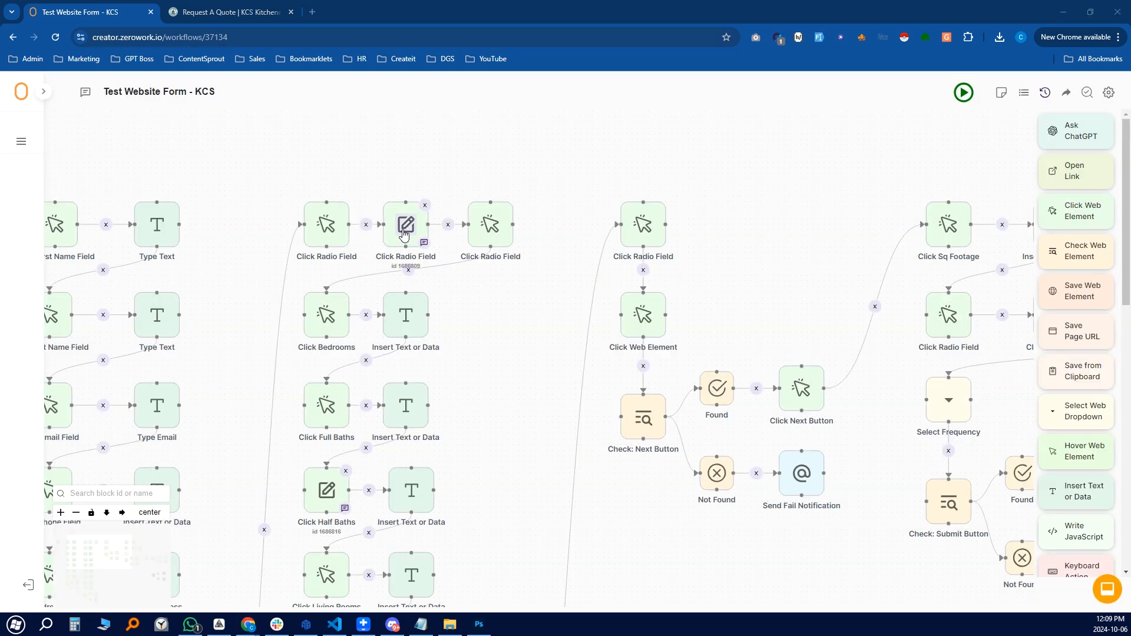
Choose Townhouse, Whole house and Complete and thorough cleaning on step 2
left_click(236, 4)
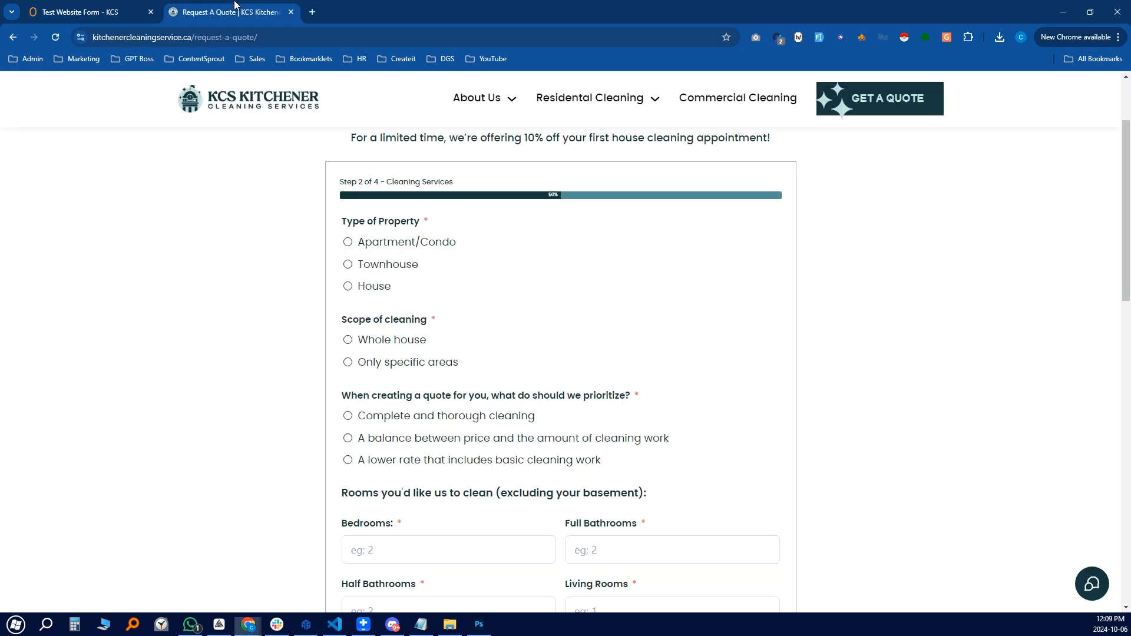
left_click(380, 265)
left_click(384, 341)
left_click(398, 420)
scroll(443, 467, "down", 5)
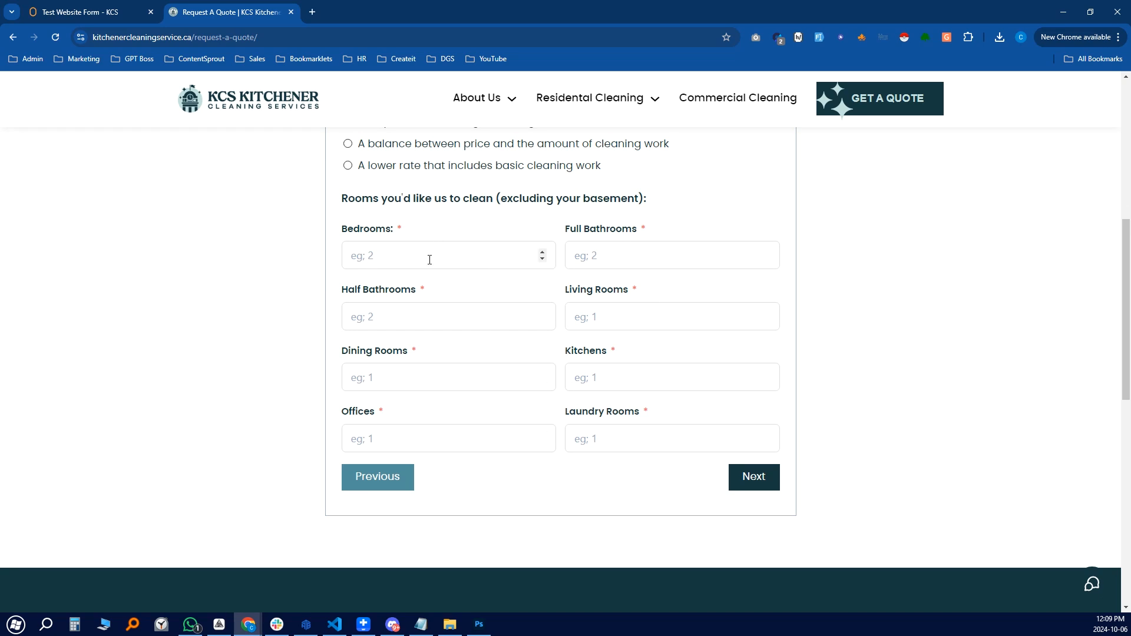
Enter 1 for Bedrooms, Full and Half Bathrooms, Living, Dining, Kitchens, Offices and Laundry Rooms
left_click(397, 255)
type("1")
left_click(601, 254)
type("1")
left_click(430, 321)
type("1")
left_click(614, 320)
type("1")
left_click(449, 380)
type("1")
left_click(659, 376)
type("1")
left_click(449, 439)
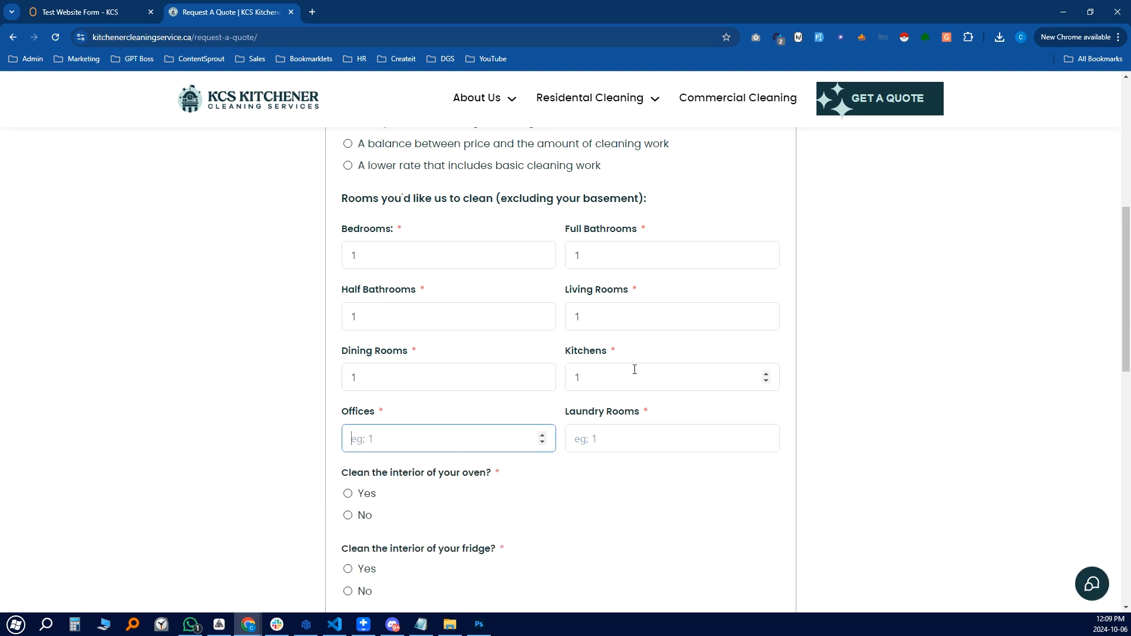
scroll(635, 370, "down", 2)
type("1")
left_click(625, 320)
type("1")
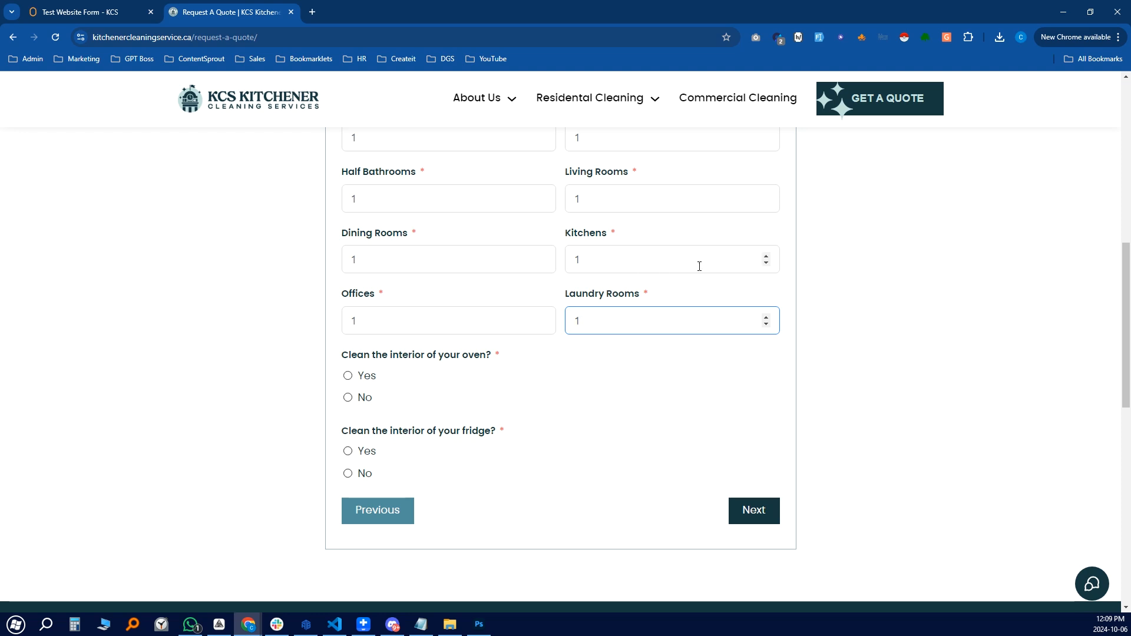
Lower the Kitchens count to 0, removing the oven and fridge questions
left_click(767, 264)
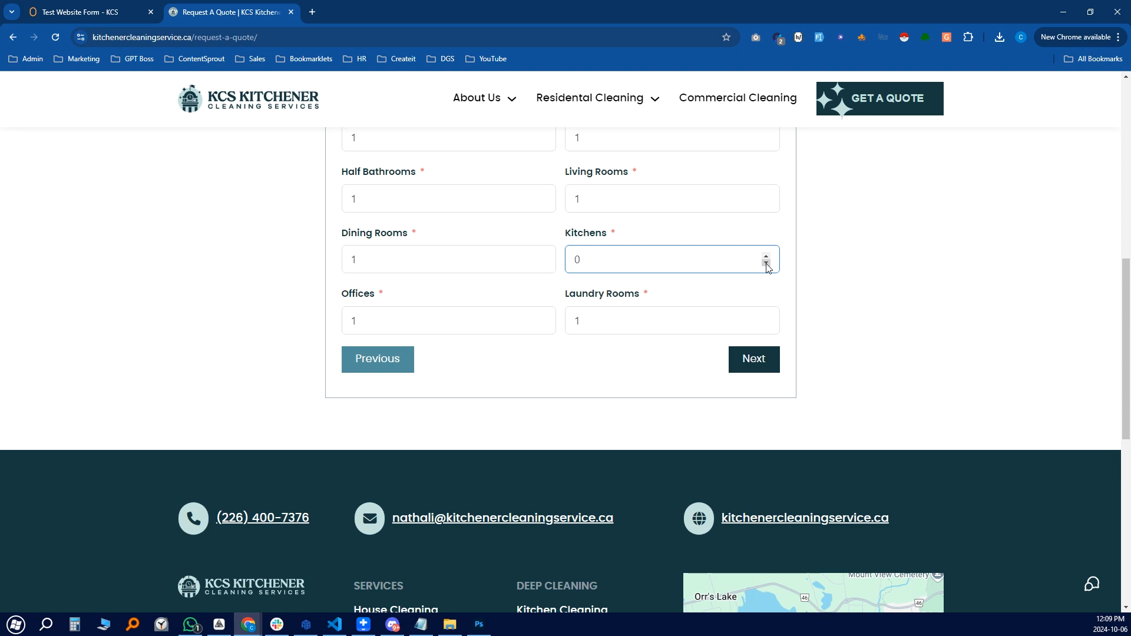
scroll(516, 267, "up", 4)
scroll(590, 276, "down", 2)
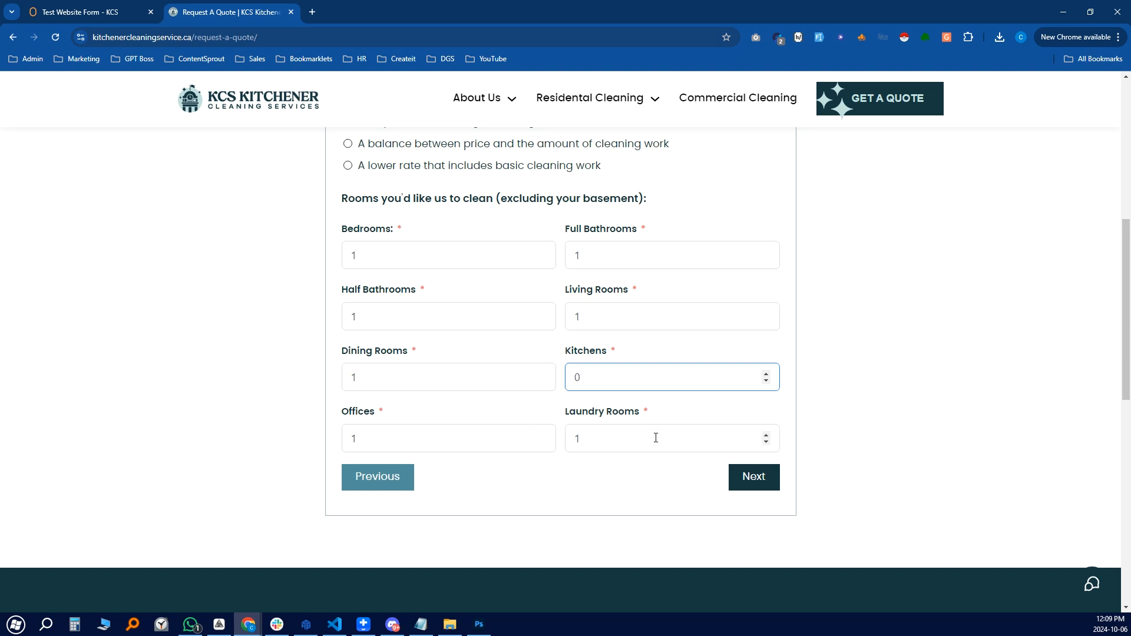
left_click(158, 382)
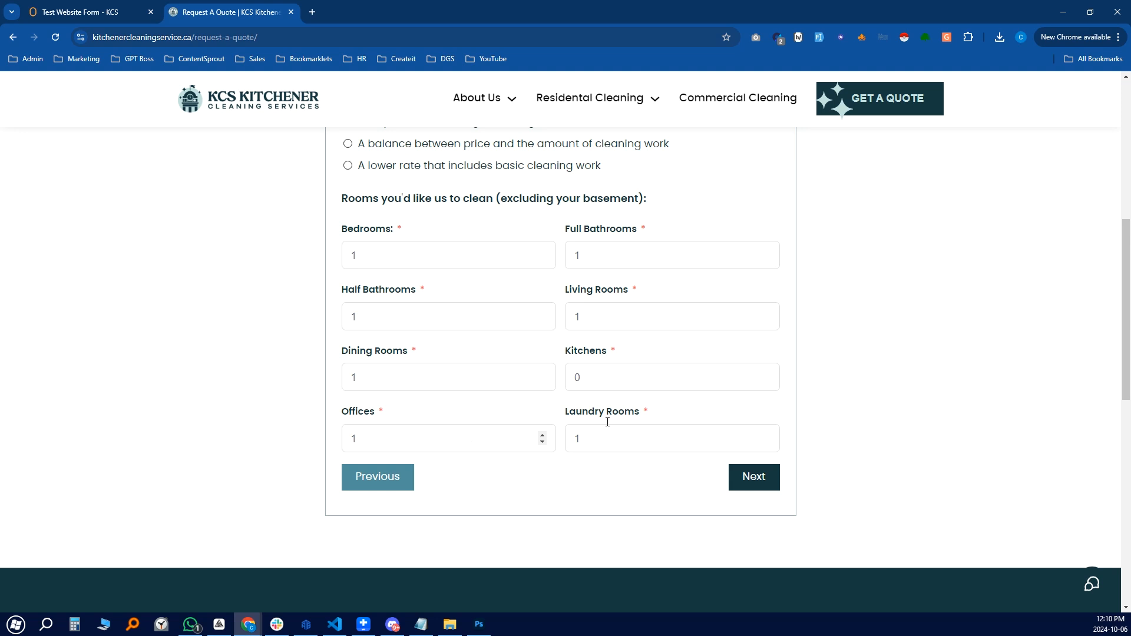
Inspect the Bedrooms Insert Text block's settings in the workflow
left_click(88, 12)
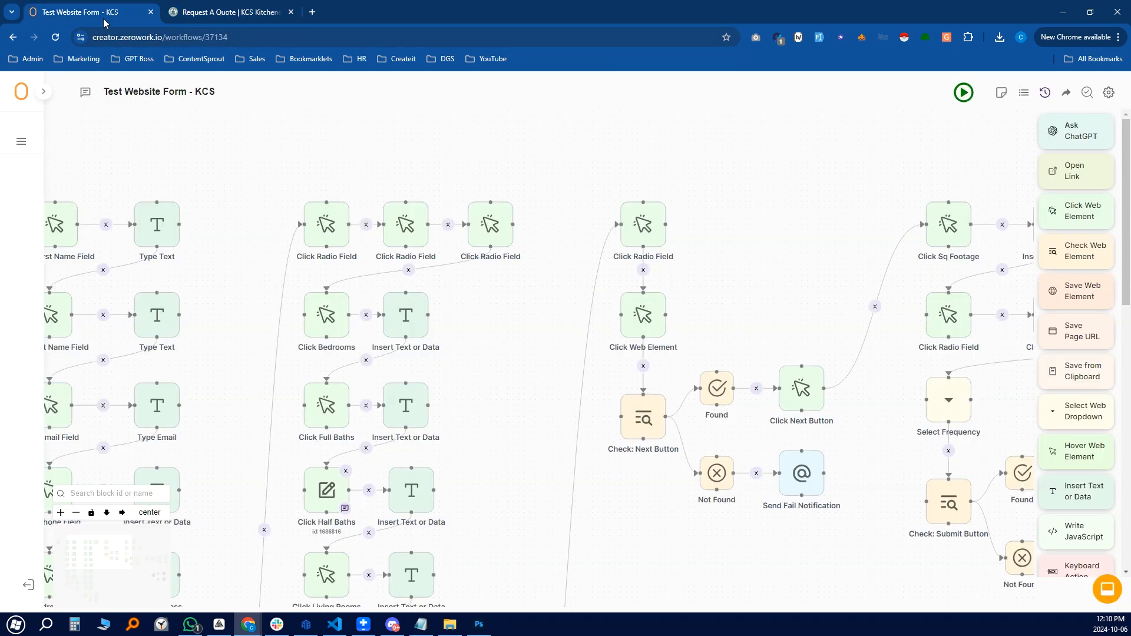
scroll(474, 224, "down", 2)
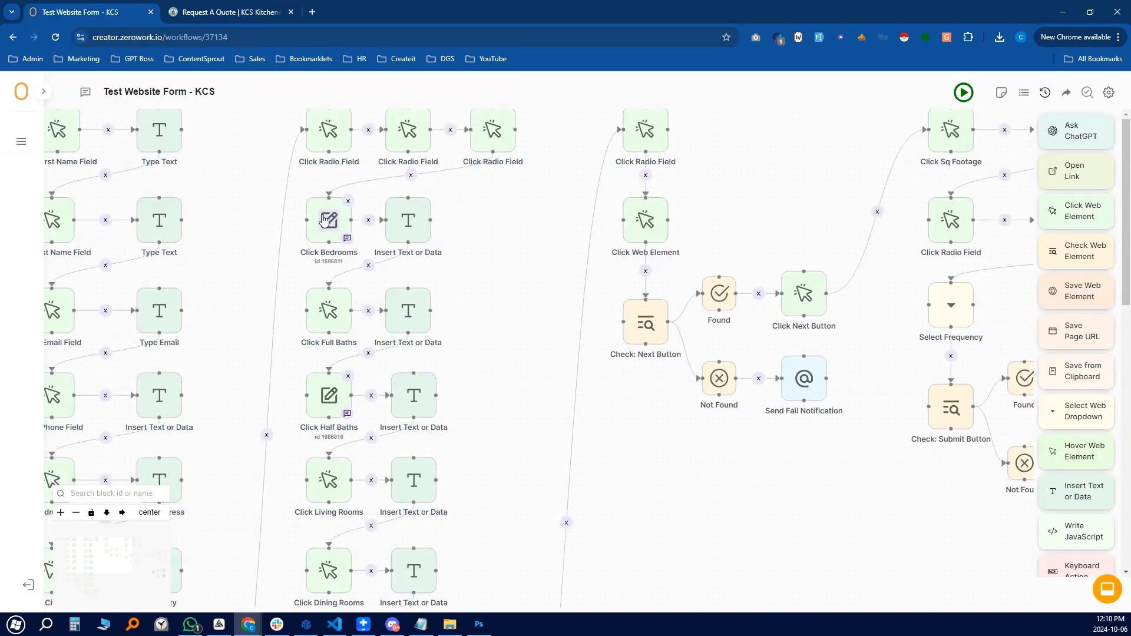
left_click(408, 221)
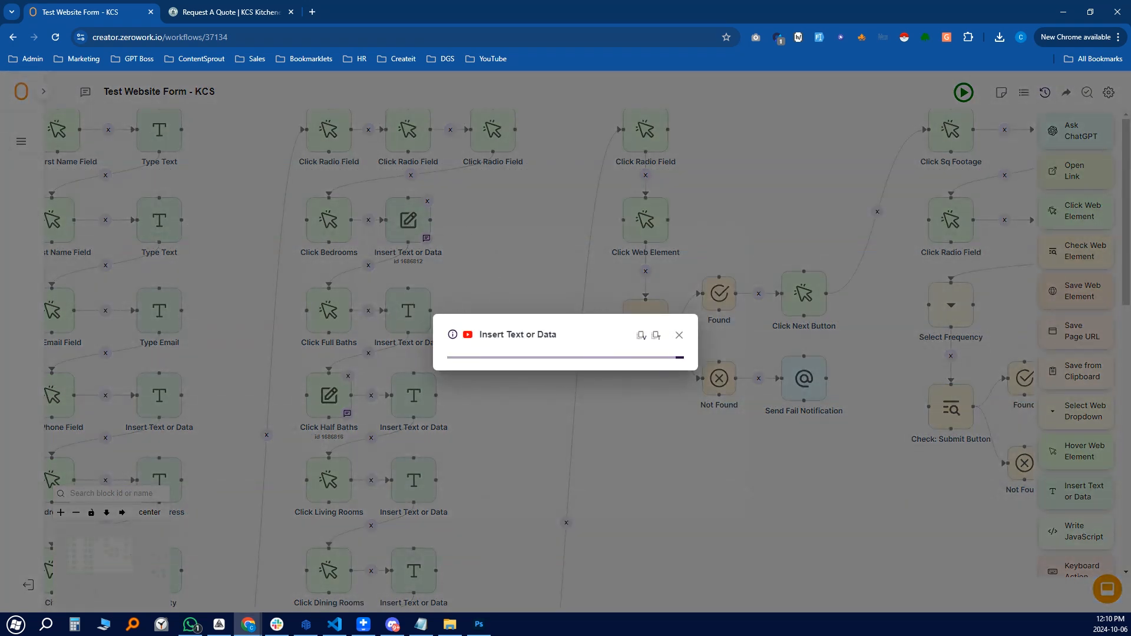
left_click(679, 228)
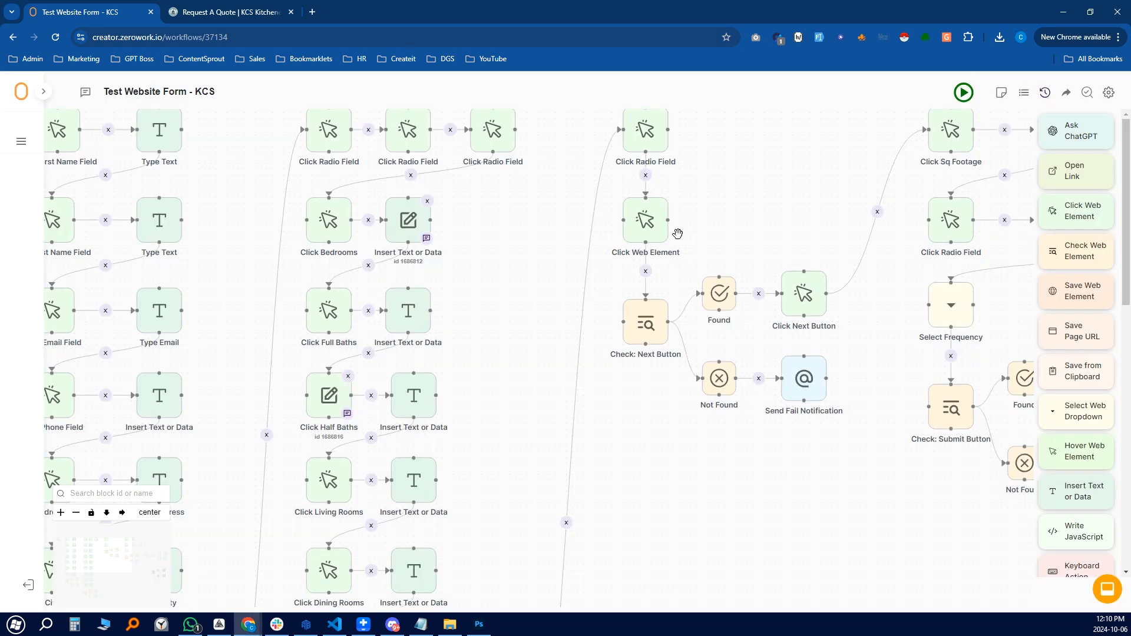
Confirm Click Kitchens targets input#ff_3_num_kitchens and its Insert Text block enters 0
scroll(477, 353, "down", 2)
scroll(502, 386, "down", 3)
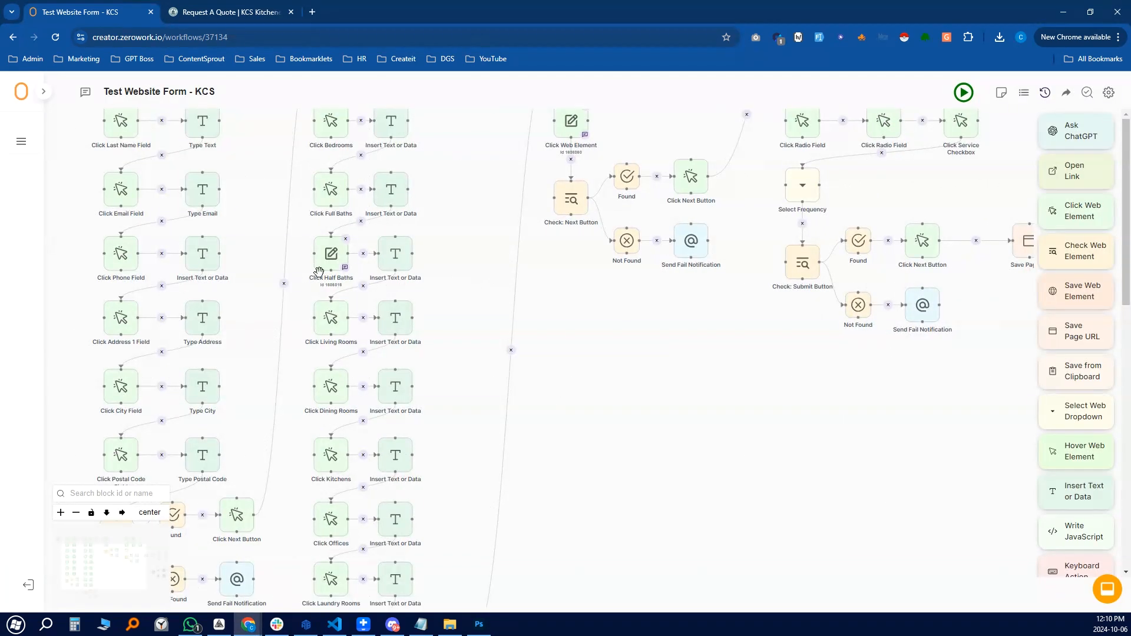
left_click(333, 457)
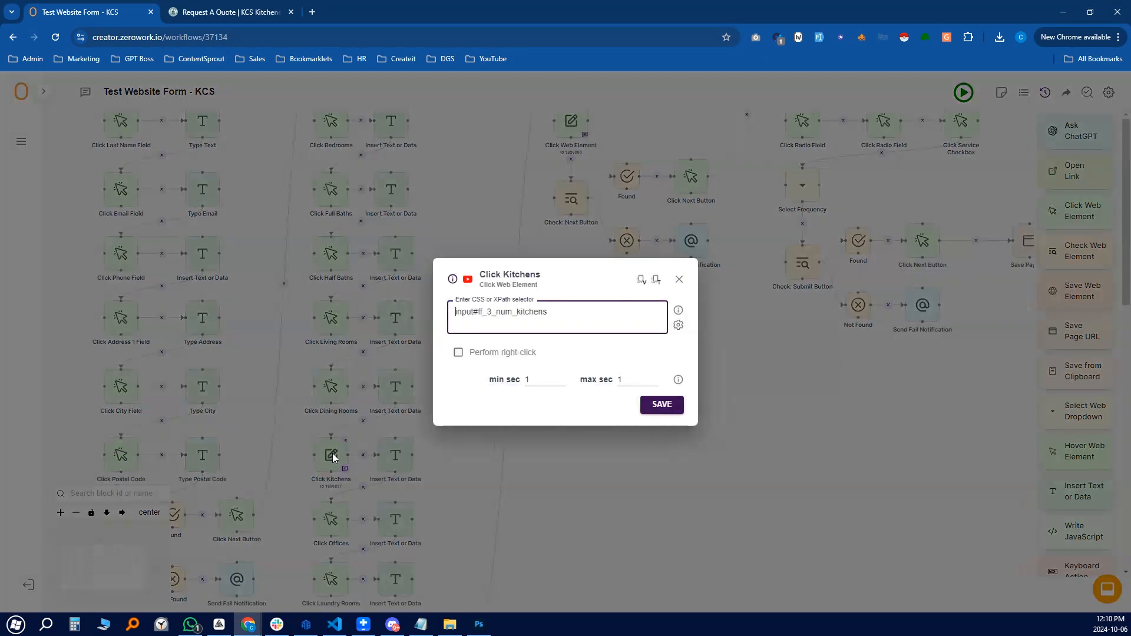
left_click(680, 279)
left_click(395, 455)
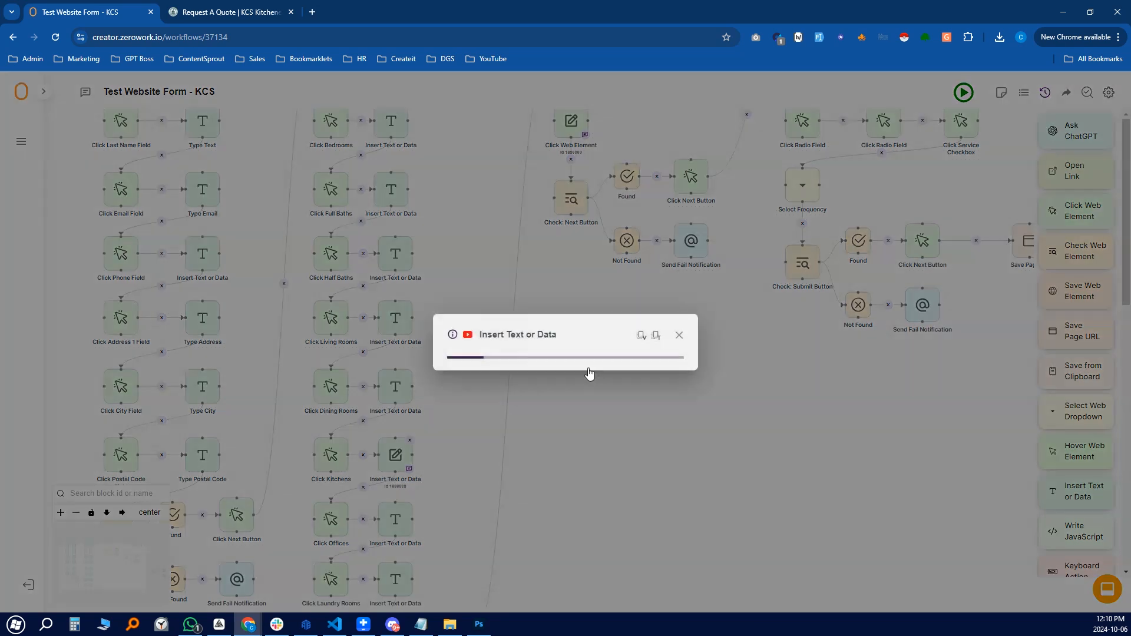
double_click(449, 261)
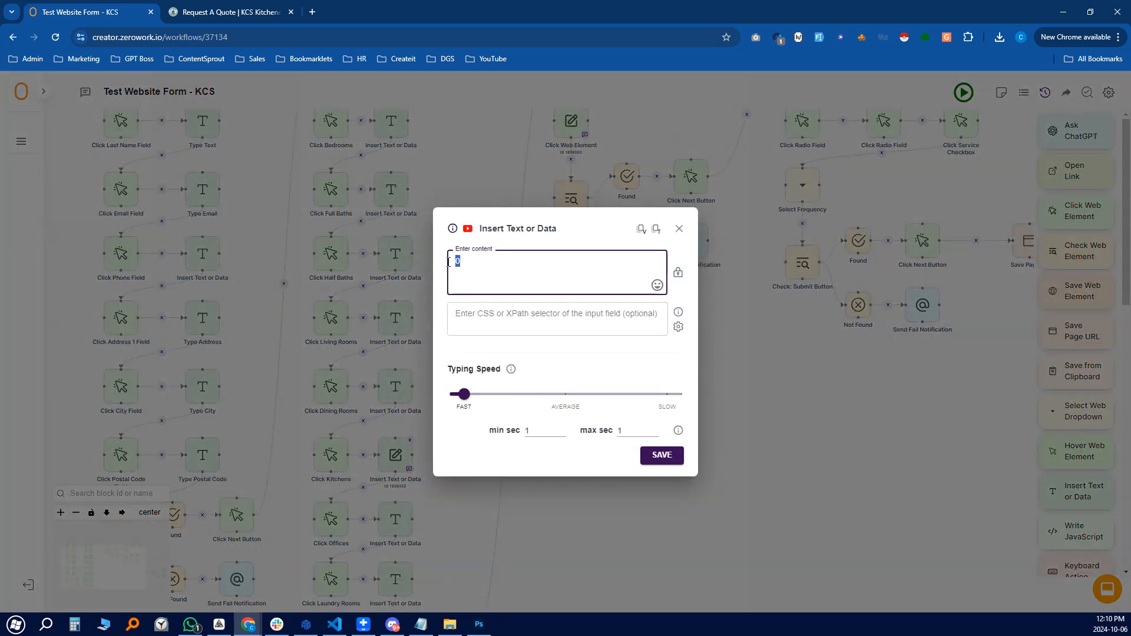
left_click(681, 229)
scroll(457, 356, "down", 1)
left_click_drag(483, 438, 478, 328)
scroll(454, 380, "up", 2)
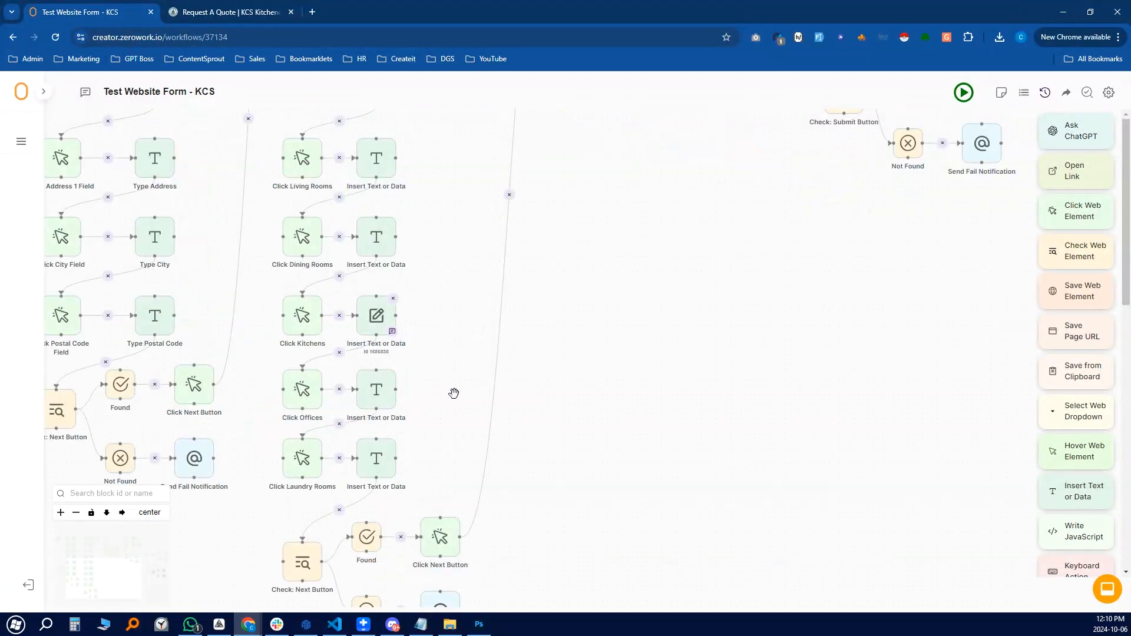
scroll(453, 394, "up", 2)
left_click_drag(472, 415, 512, 347)
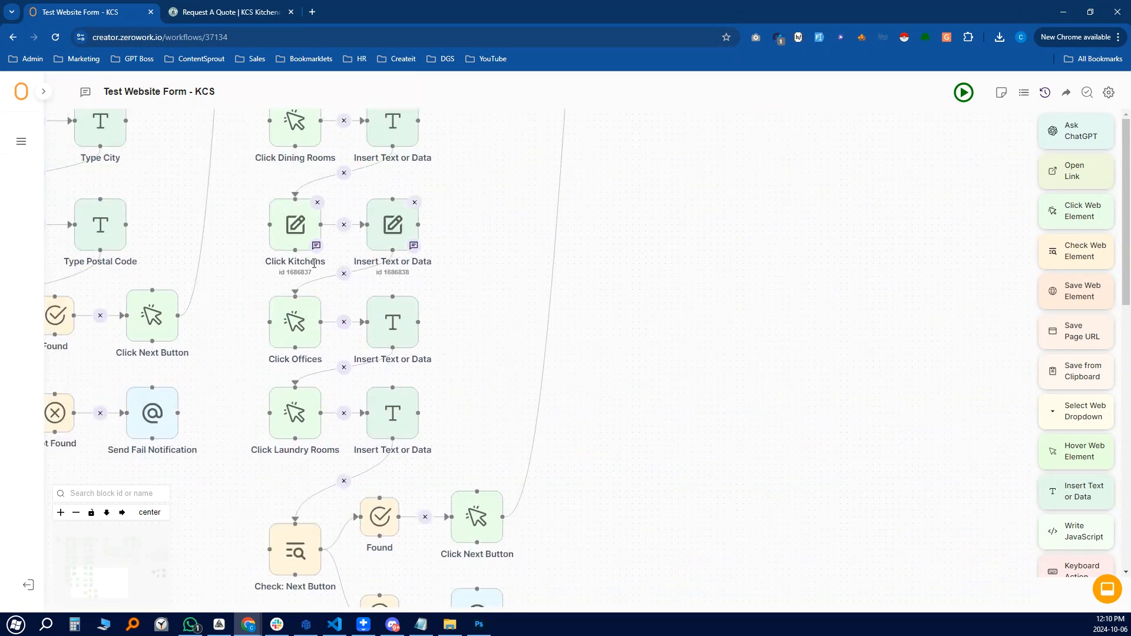
scroll(489, 259, "down", 3)
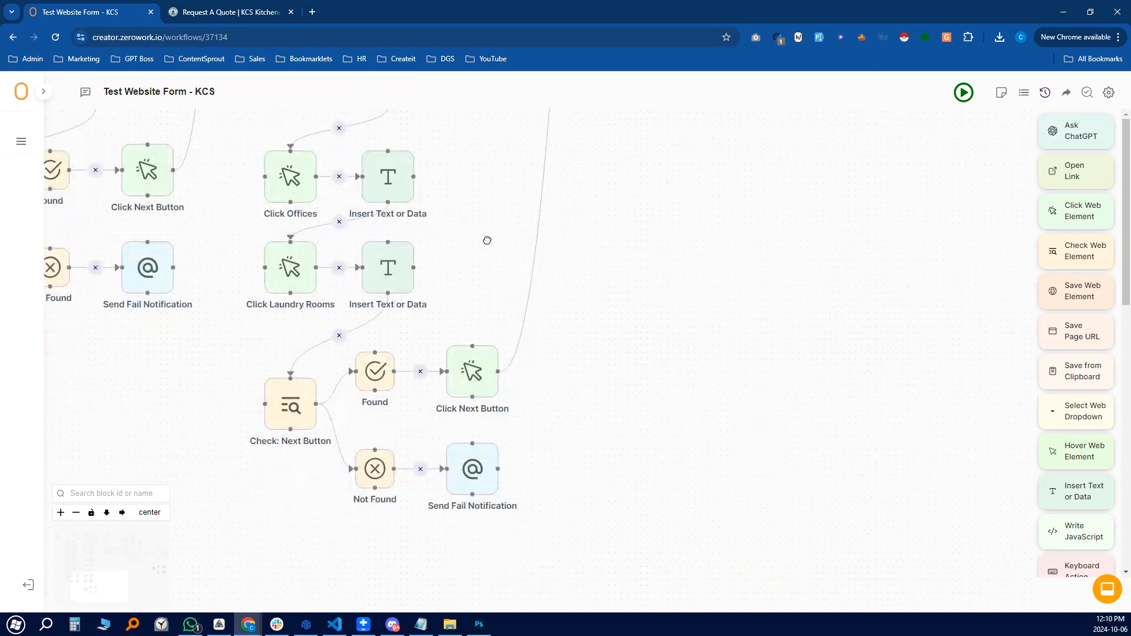
left_click(231, 13)
left_click(746, 484)
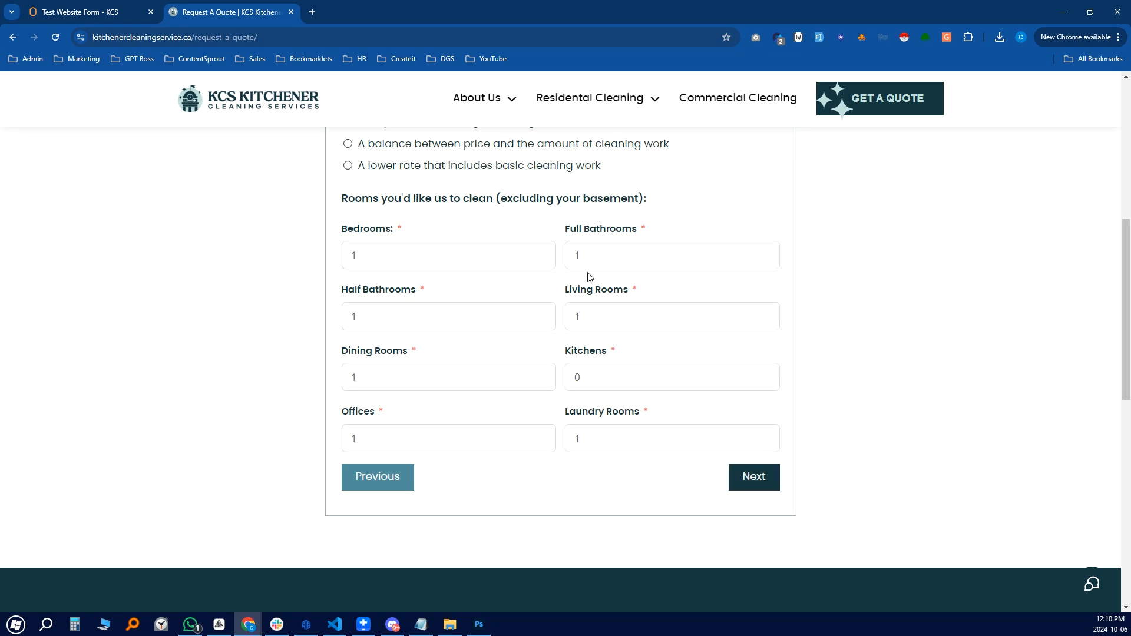
left_click(117, 19)
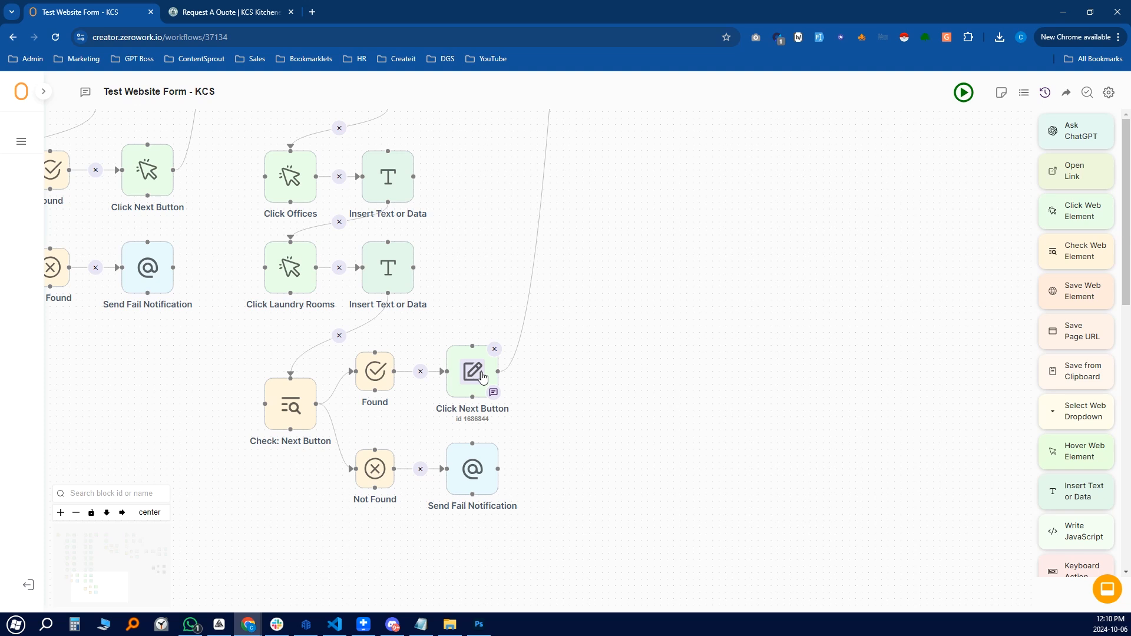
left_click(471, 468)
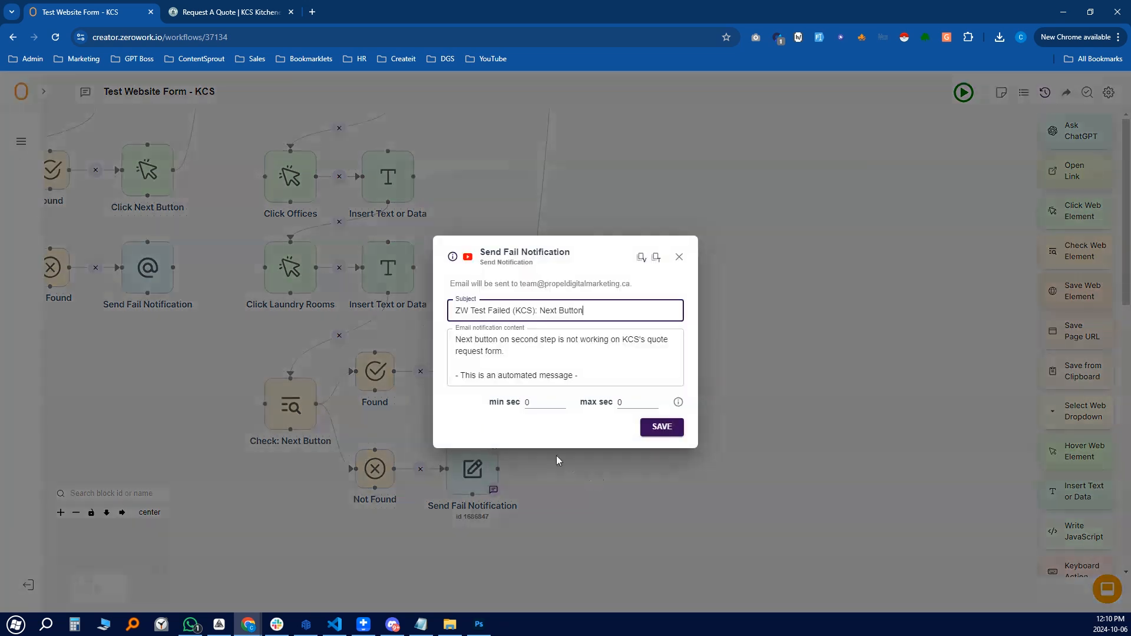
key("Tab")
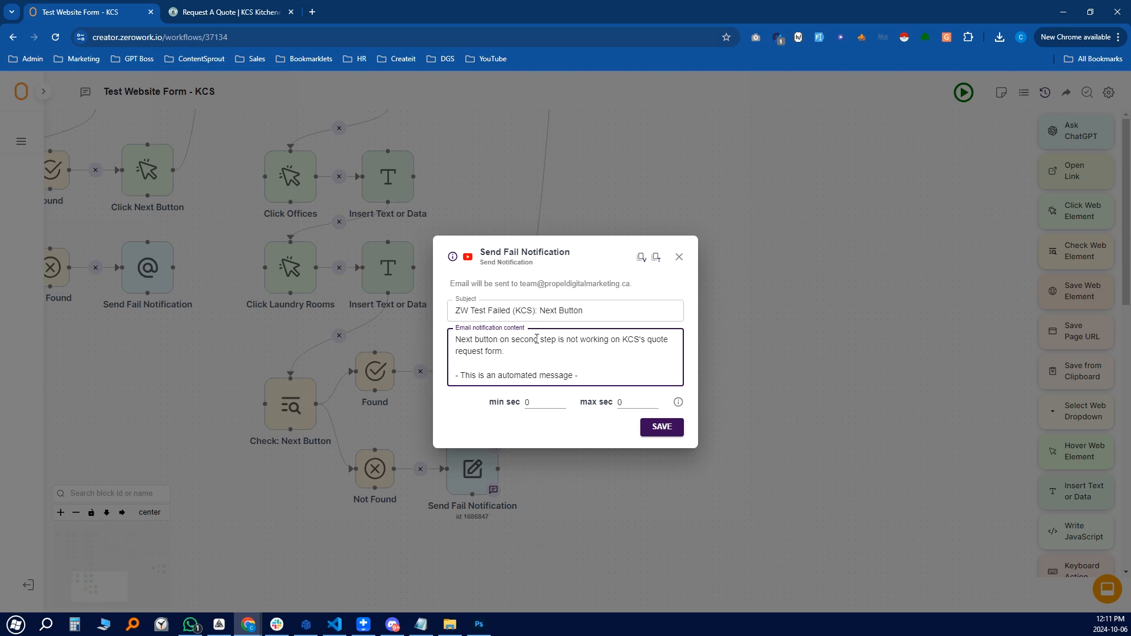
left_click_drag(513, 340, 559, 341)
left_click(575, 348)
left_click(679, 258)
scroll(583, 495, "up", 15)
Advance the quote form to step 3 and answer No to formal room and basement cleaning
scroll(562, 474, "down", 5)
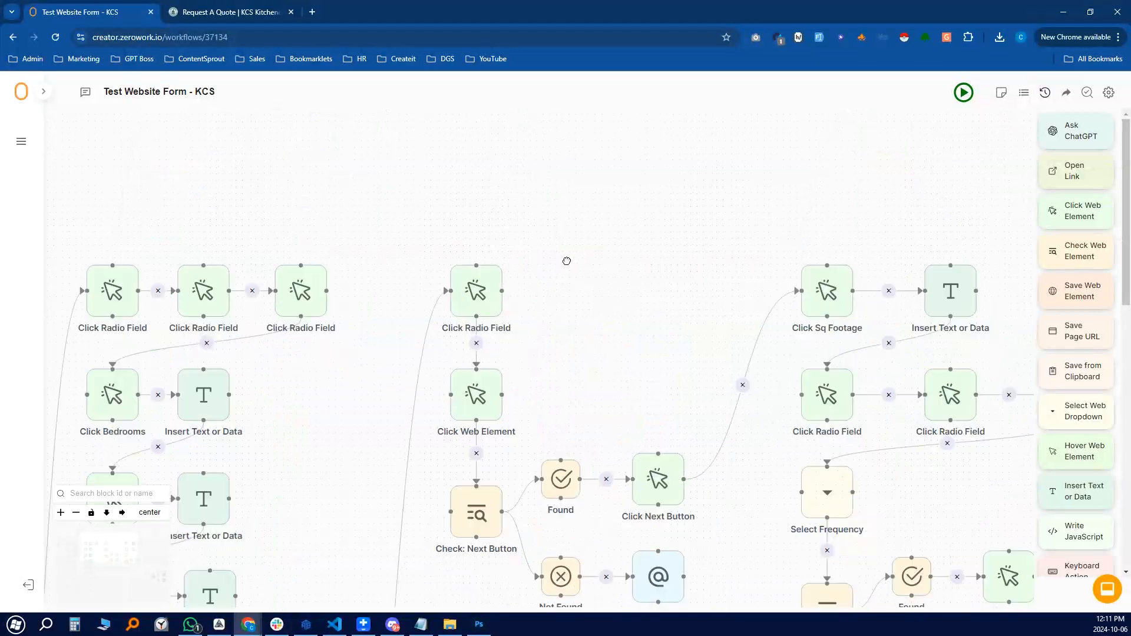
left_click(236, 12)
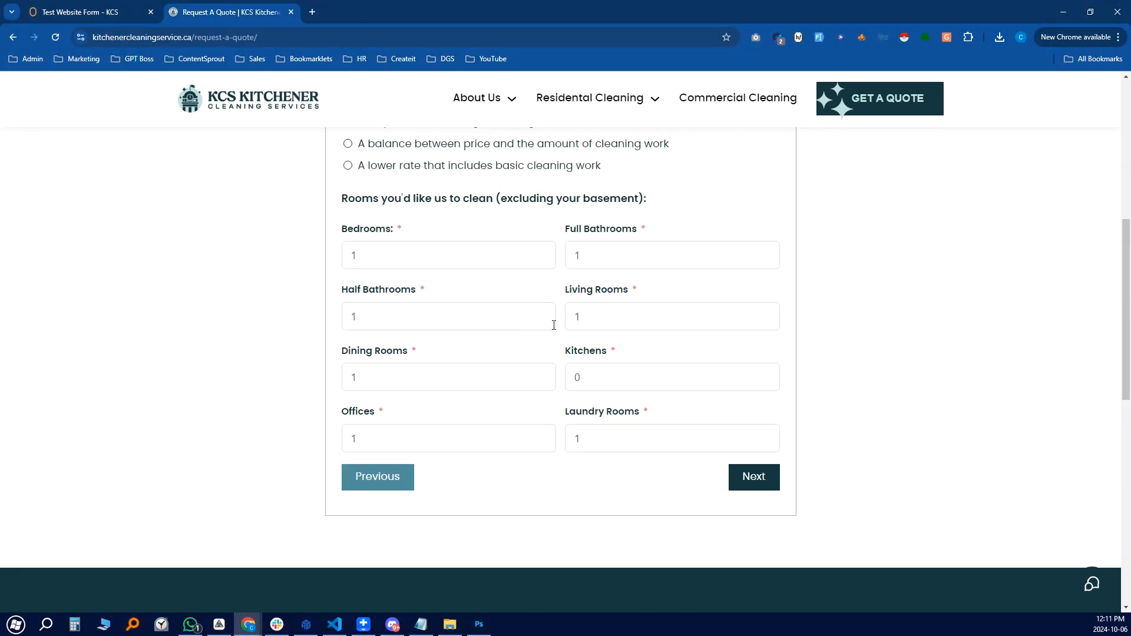
left_click(757, 479)
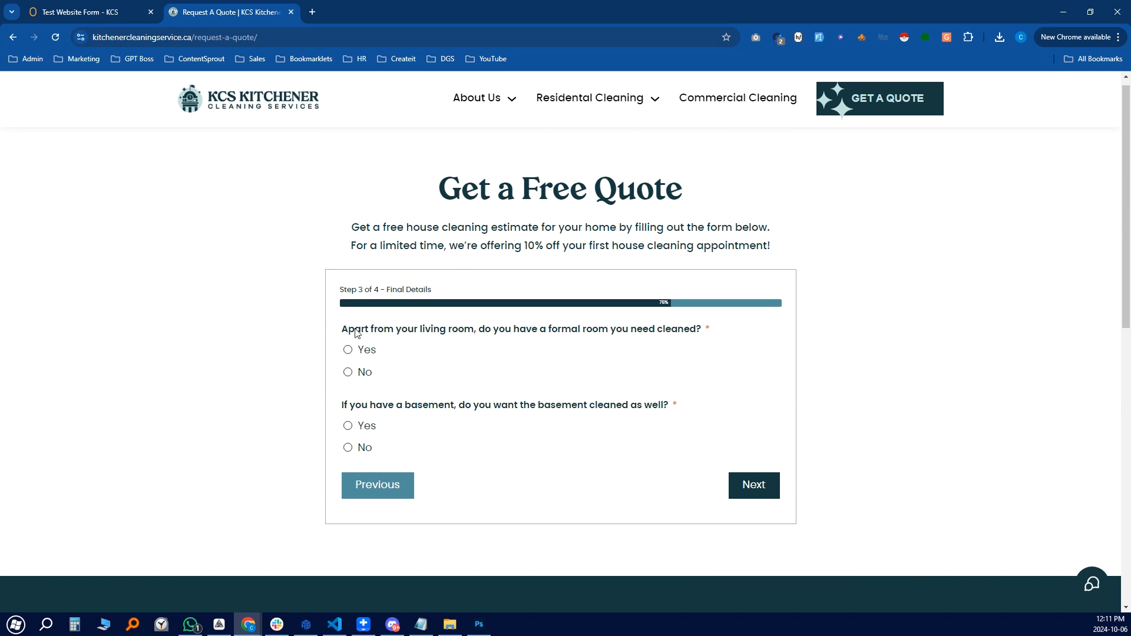
left_click(357, 354)
left_click(360, 427)
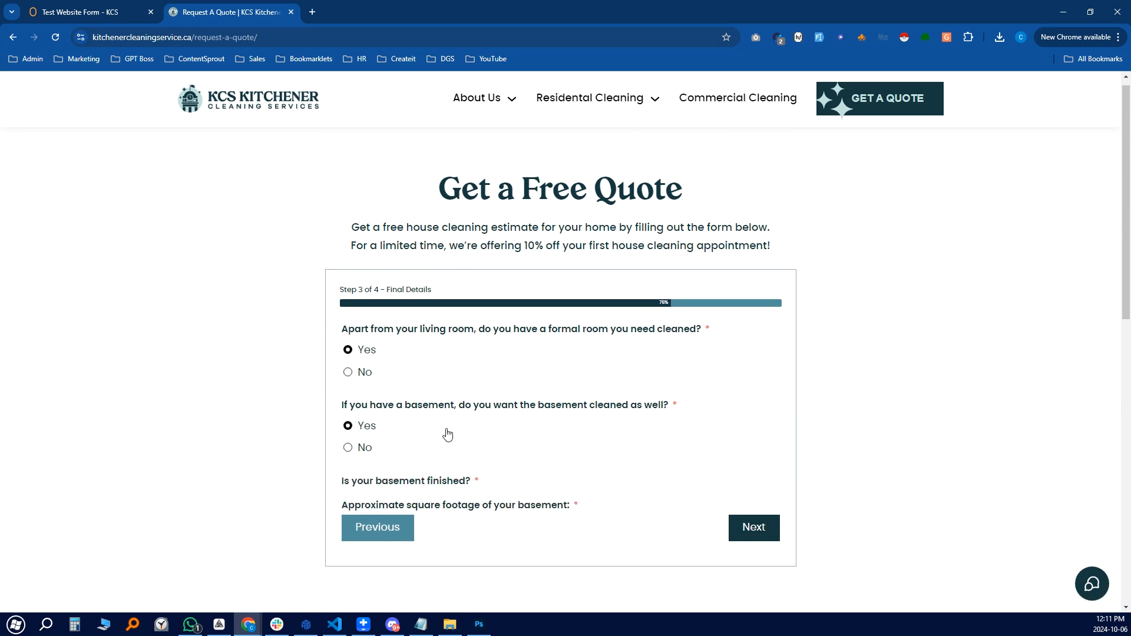
scroll(399, 402, "down", 2)
left_click(359, 331)
left_click(362, 256)
Inspect the step-3 Click Radio Field block's settings in the workflow
left_click(109, 5)
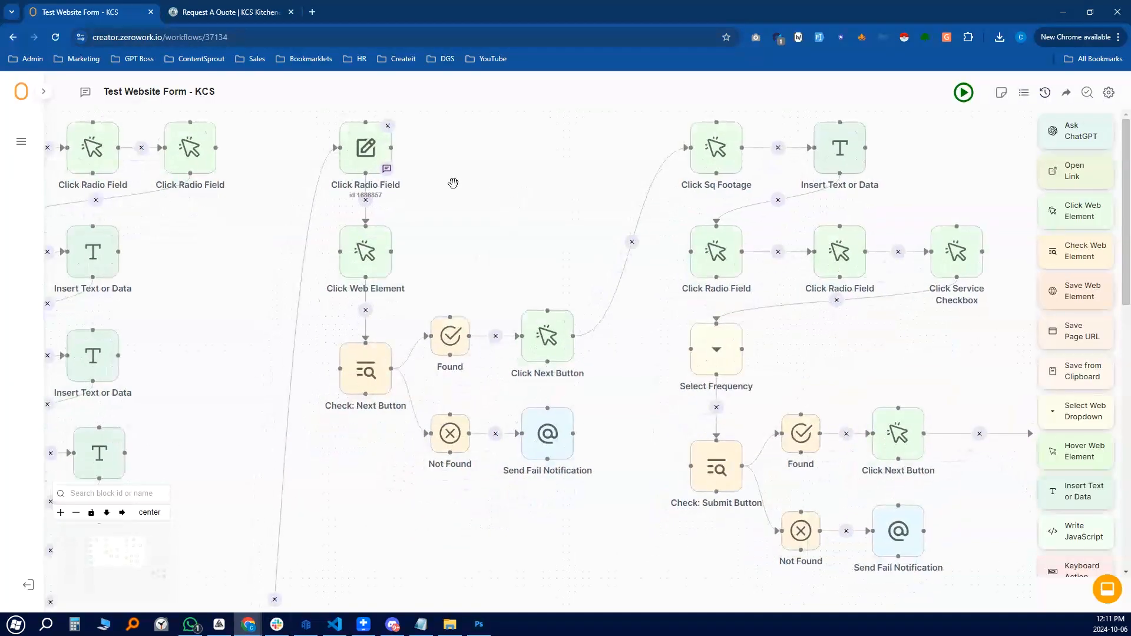
left_click(388, 154)
left_click(679, 274)
key("ctrl+Tab")
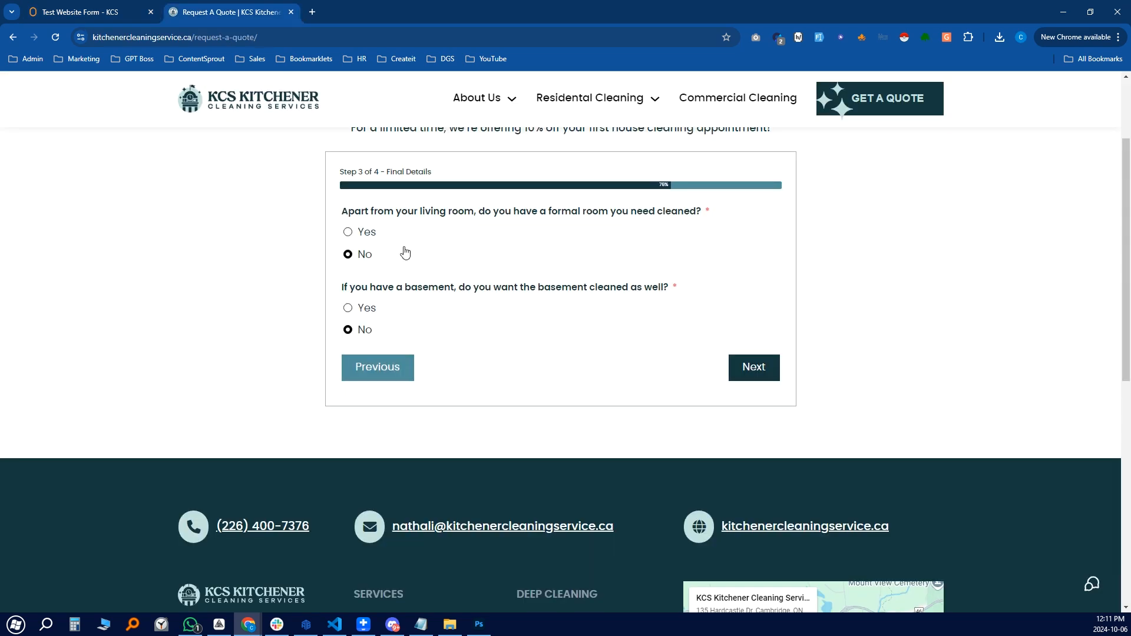
left_click(114, 5)
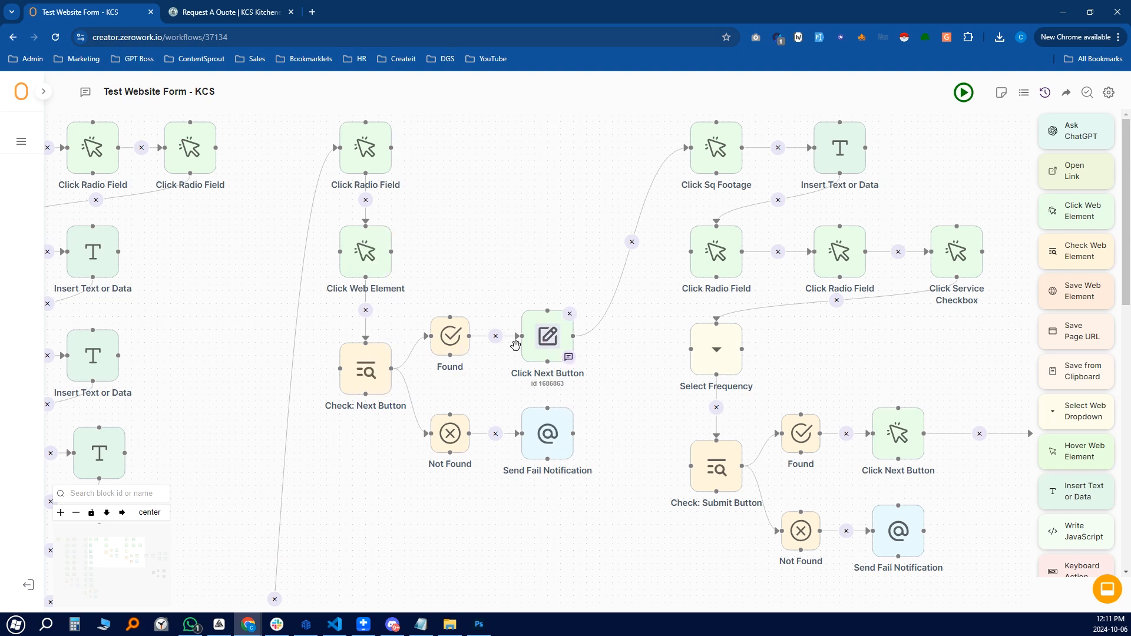
Check the Next-button Send Fail Notification subject, then show Save Page Url and Start Condition
left_click(554, 441)
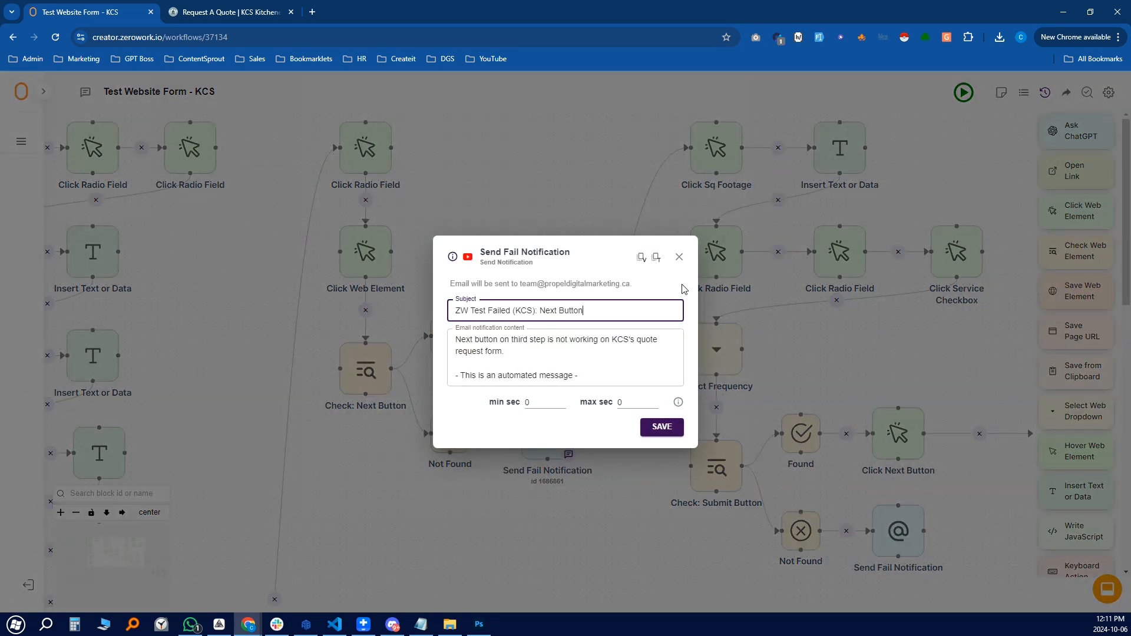
left_click(679, 258)
left_click_drag(590, 379, 551, 399)
left_click_drag(536, 240, 216, 207)
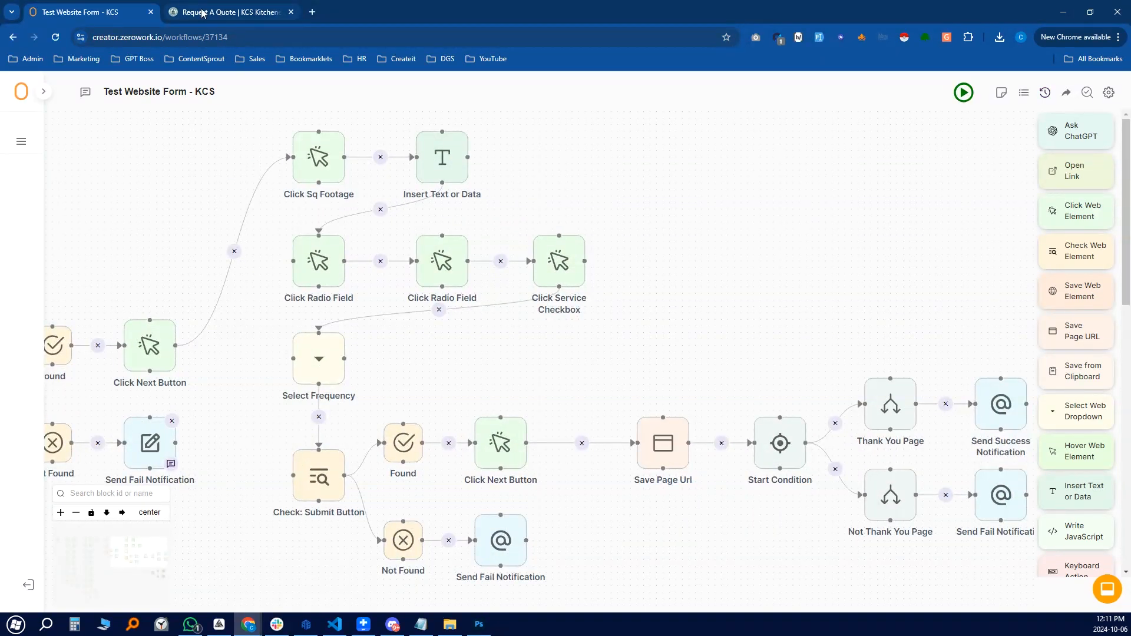
left_click(232, 11)
Fill the final quote step with 1500 square feet, No carpeting, No shedding pets, and General Cleaning
left_click(752, 366)
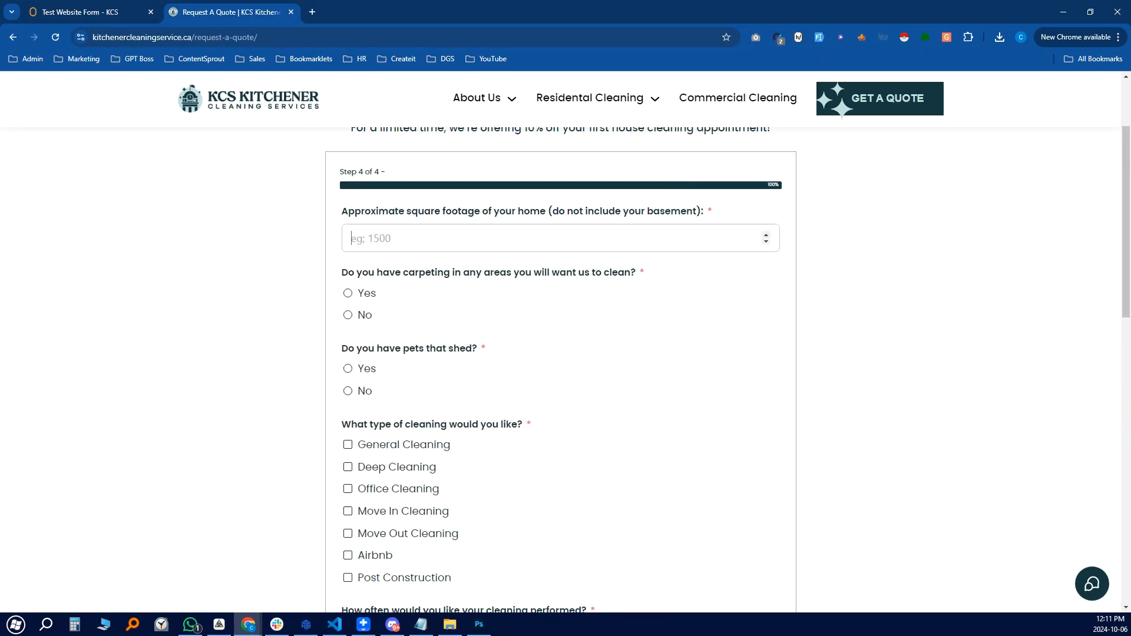
left_click(445, 230)
type("150")
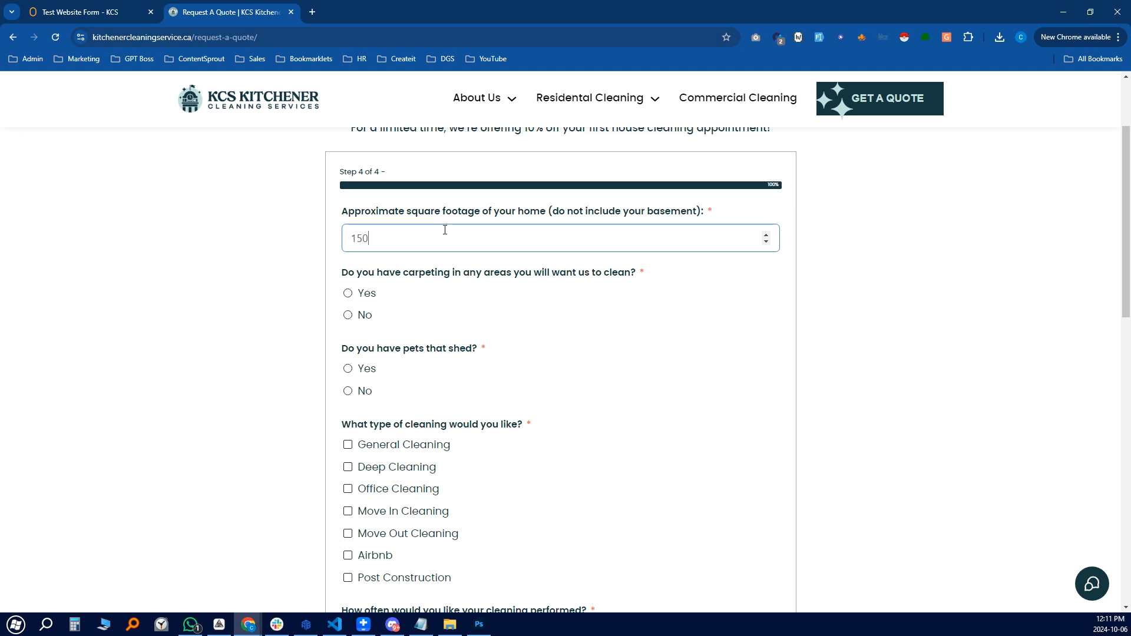
left_click(362, 317)
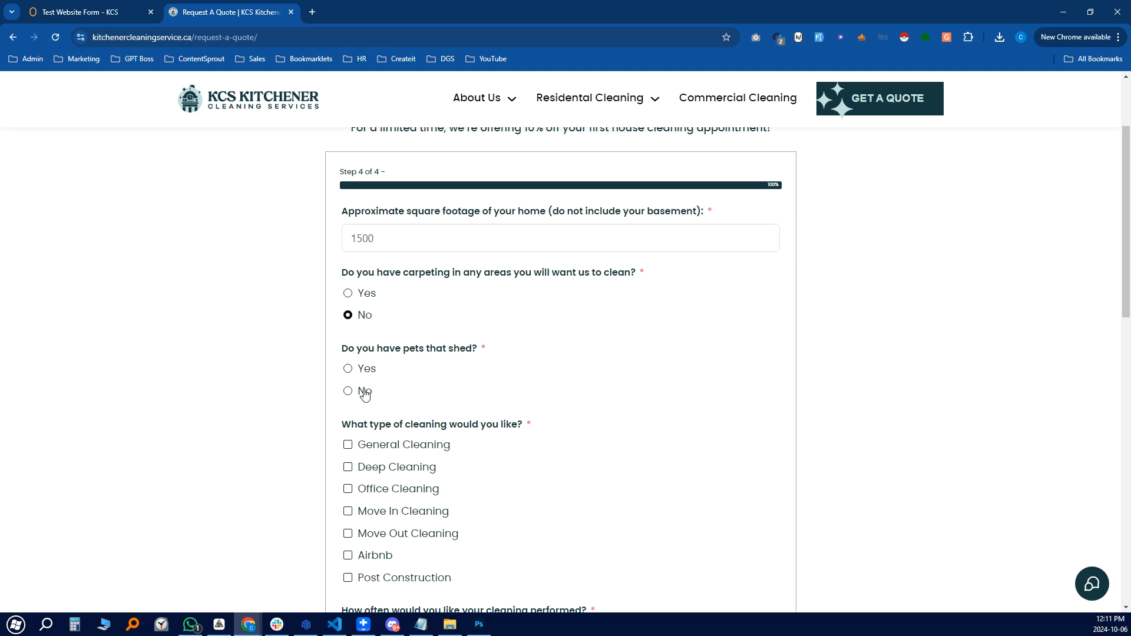
left_click(364, 392)
scroll(424, 391, "down", 1)
left_click(421, 389)
scroll(472, 368, "down", 2)
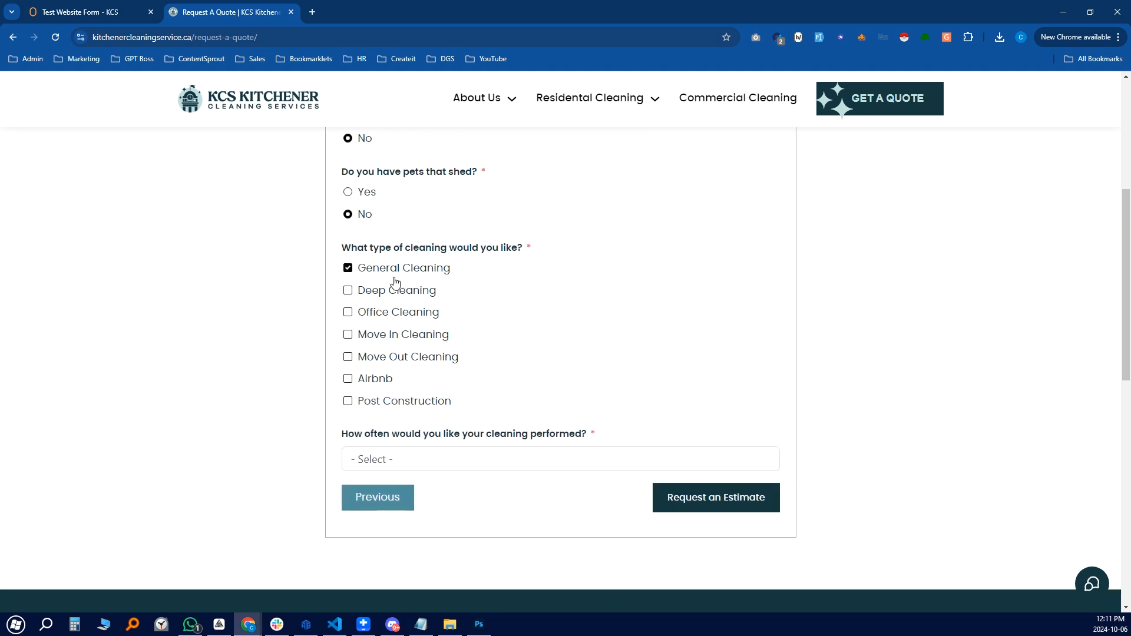
scroll(384, 259, "up", 1)
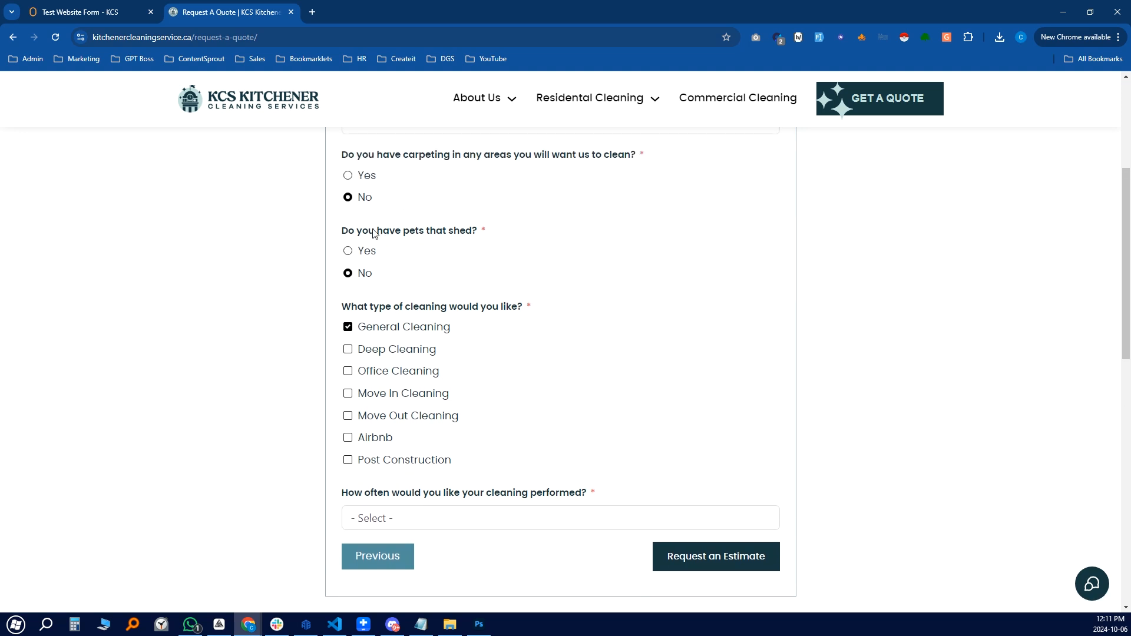
Copy General Cleaning's CSS selector and look over the frequency choices before returning to ZeroWork
right_click(412, 329)
left_click(479, 260)
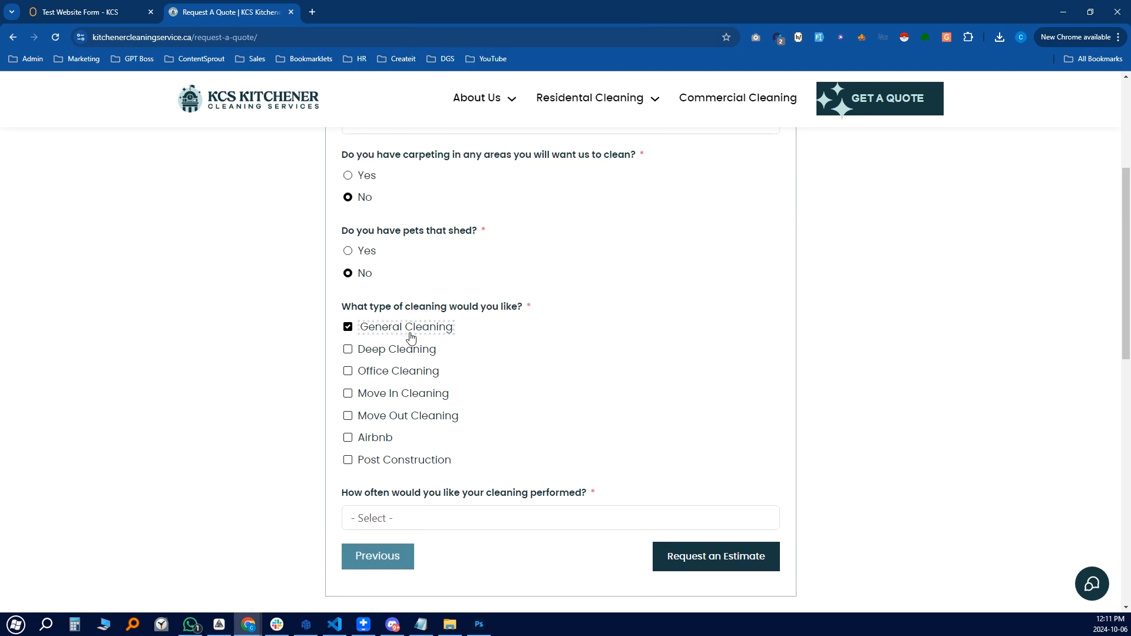
scroll(419, 528, "down", 1)
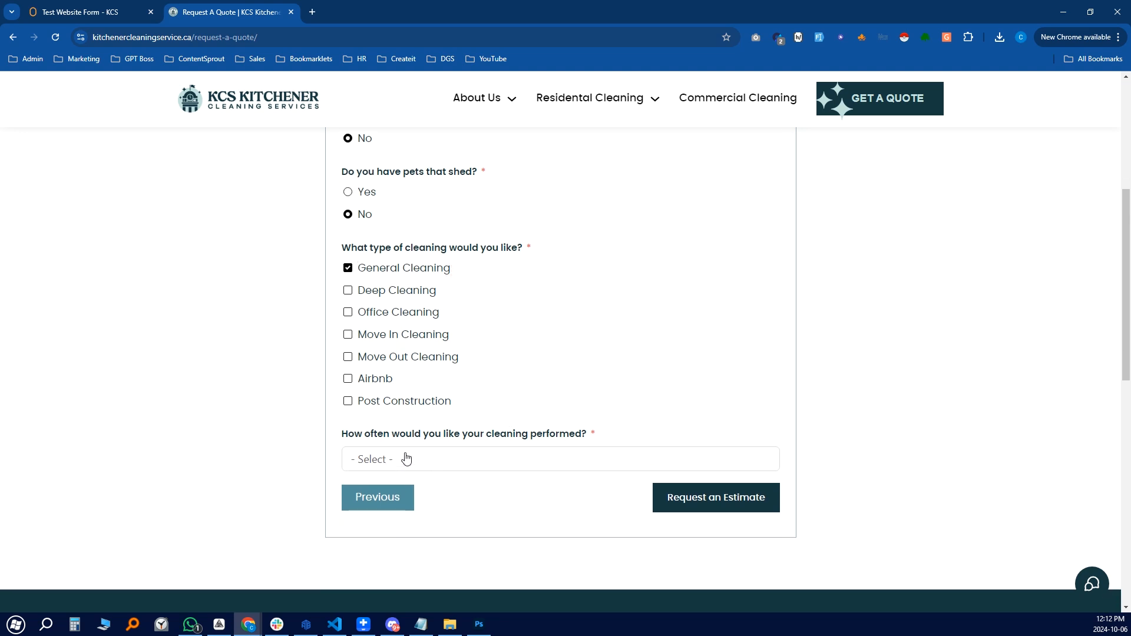
left_click(518, 468)
left_click(524, 467)
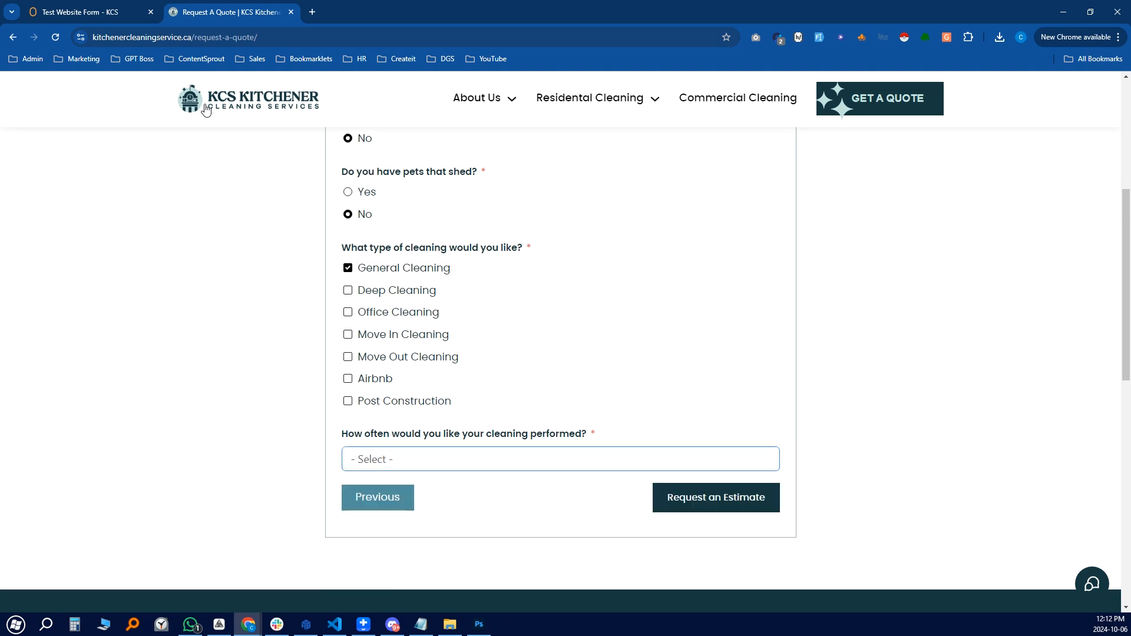
left_click(96, 15)
Pan the workflow to show the Send Success and Fail Notification blocks, glancing at the quote form
left_click_drag(750, 193, 789, 171)
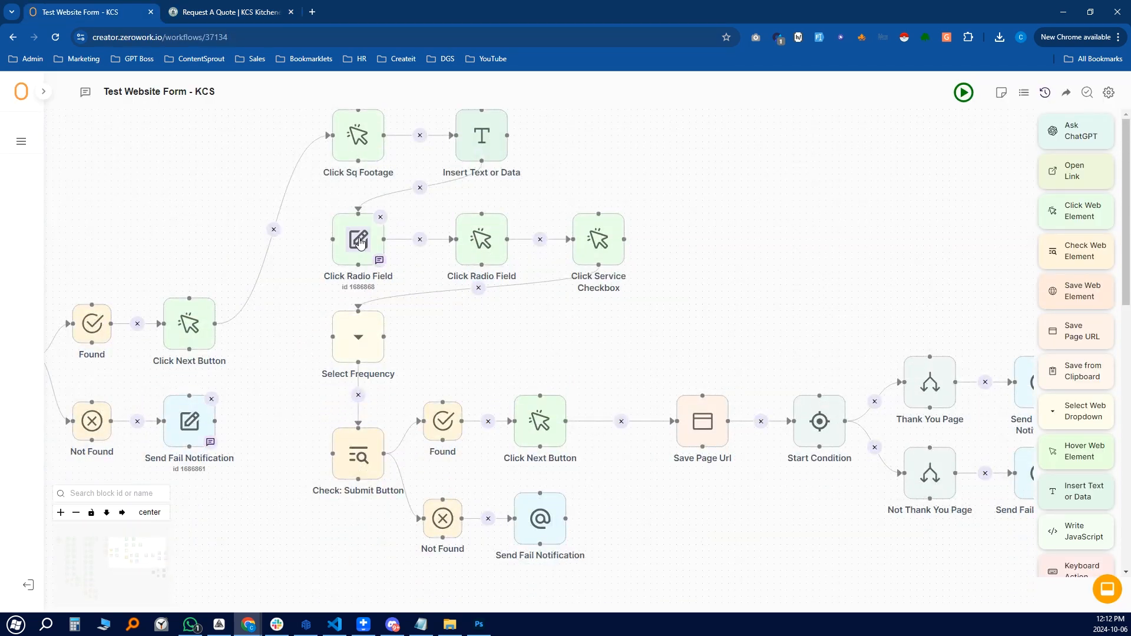
left_click_drag(662, 358, 627, 301)
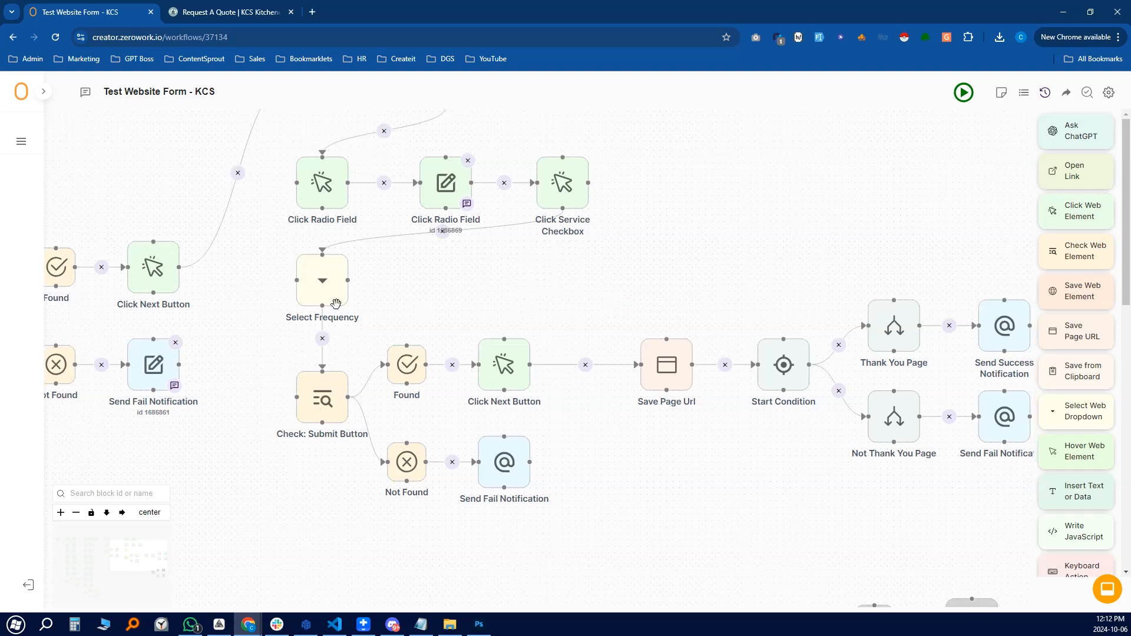
left_click(243, 19)
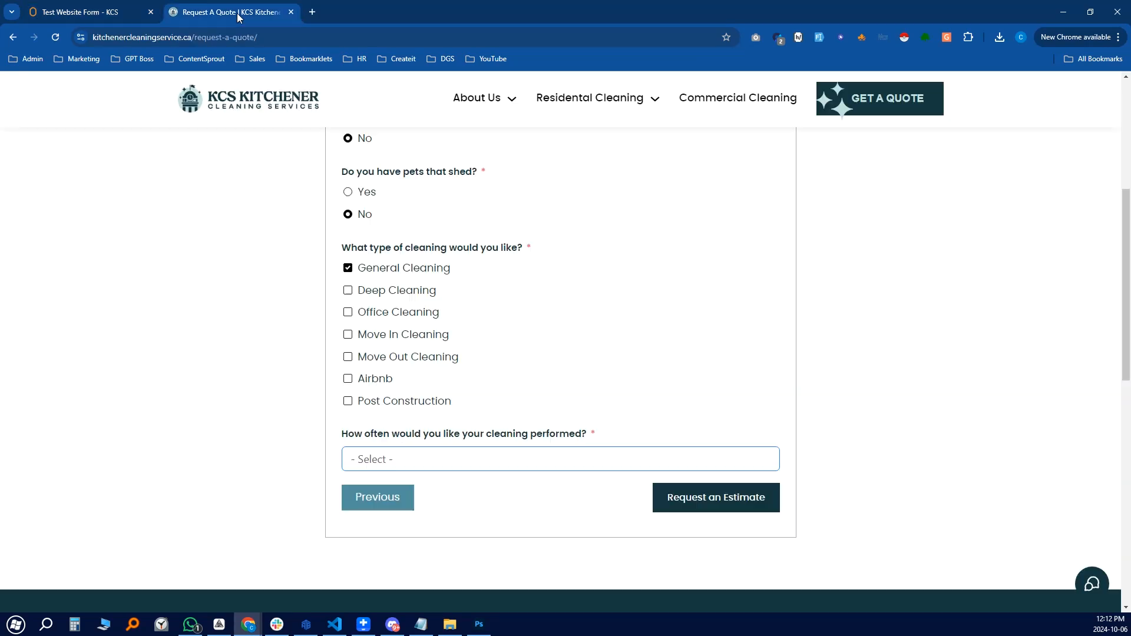
left_click(85, 17)
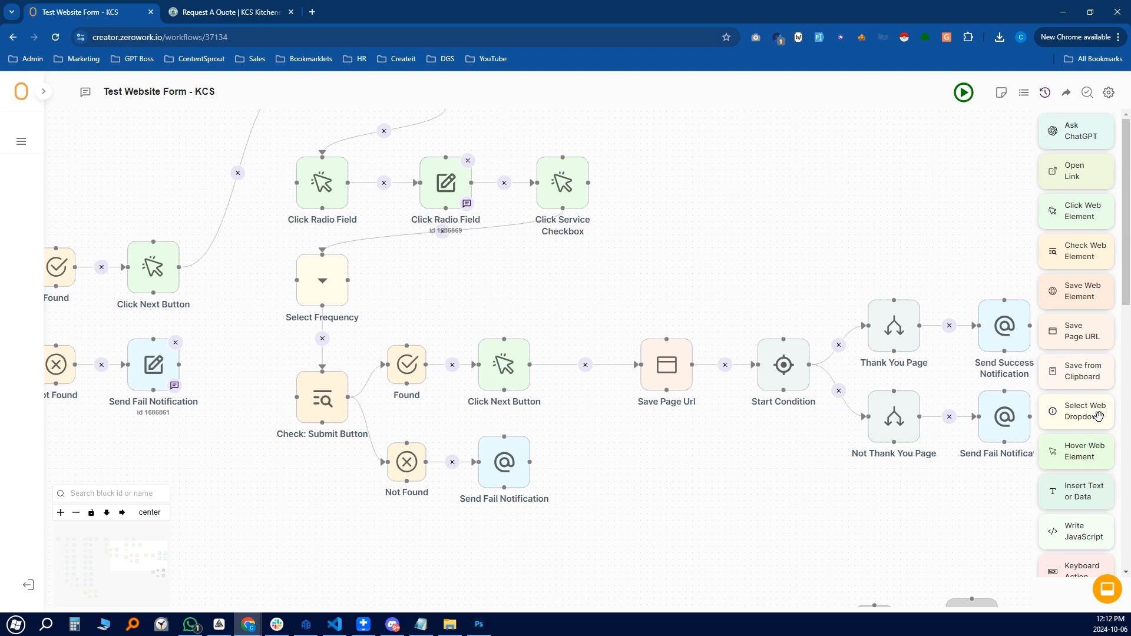
Drop a Select Web Dropdown block onto the canvas, then close and delete it unchanged
left_click_drag(1112, 420, 724, 171)
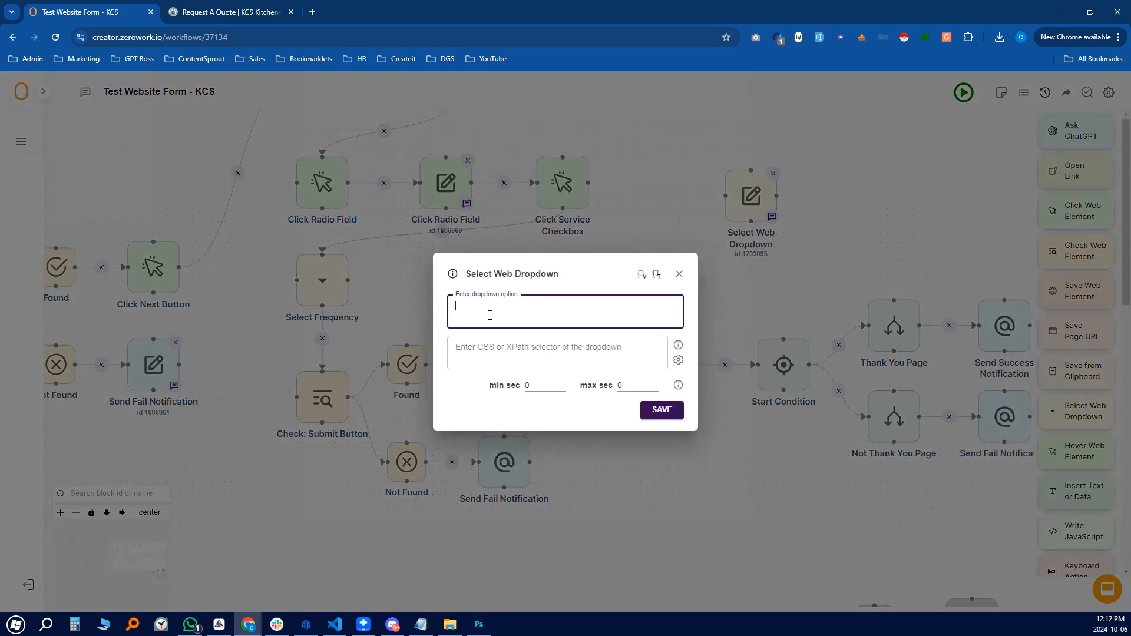
left_click(611, 356)
left_click(449, 311)
left_click(680, 273)
left_click(774, 174)
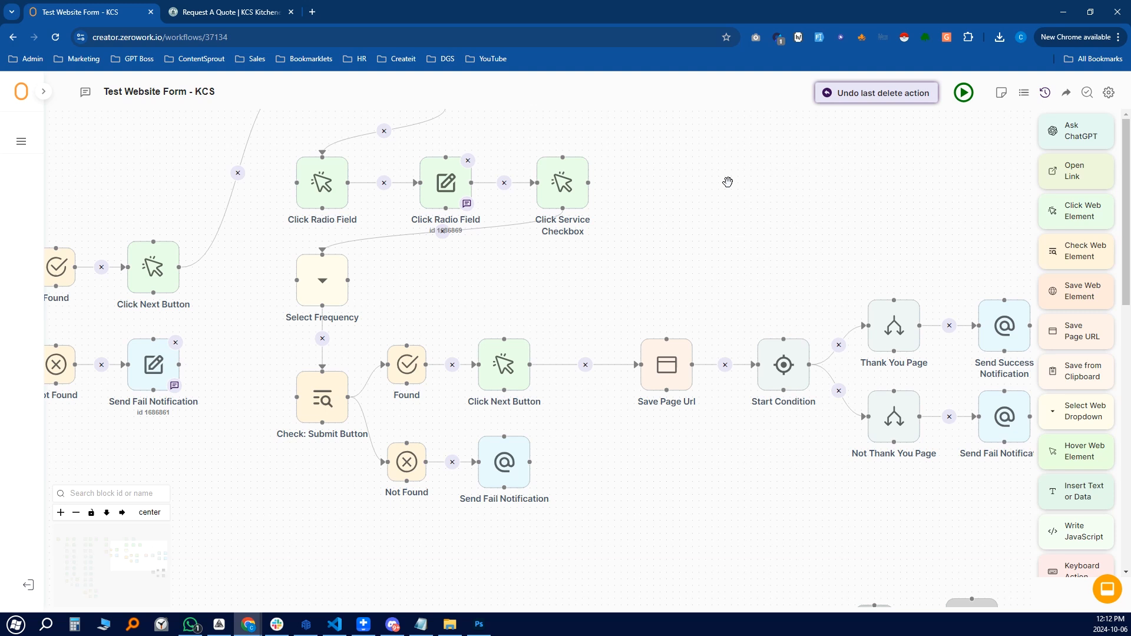
left_click(235, 12)
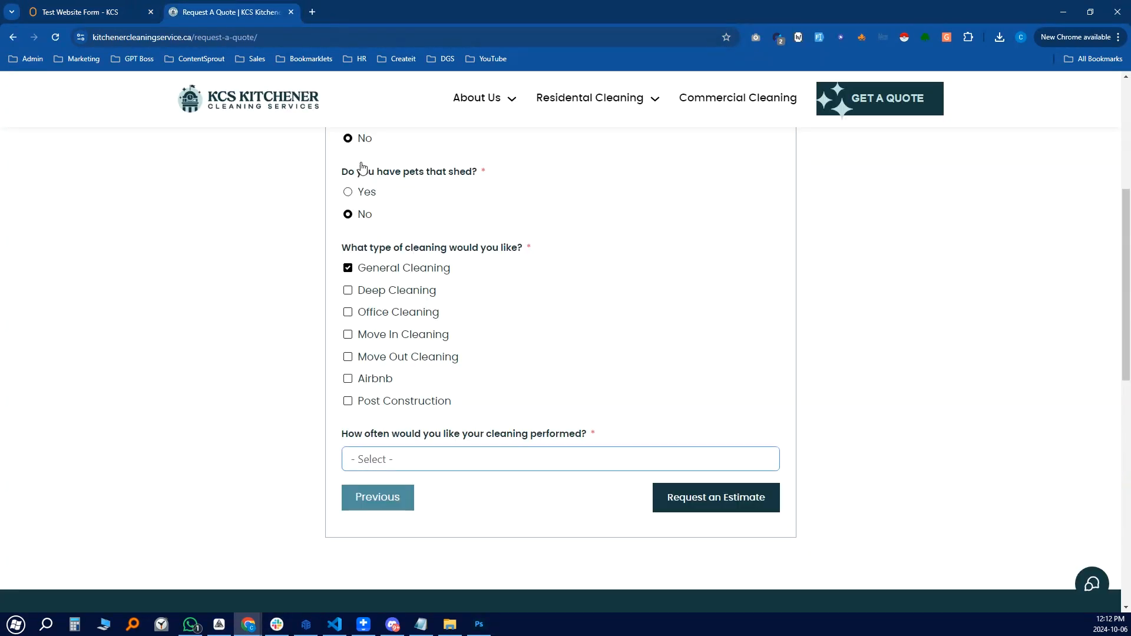
Set cleaning frequency to Weekly and inspect the select's option values in the page code
left_click(467, 463)
left_click(445, 501)
right_click(478, 467)
left_click(533, 454)
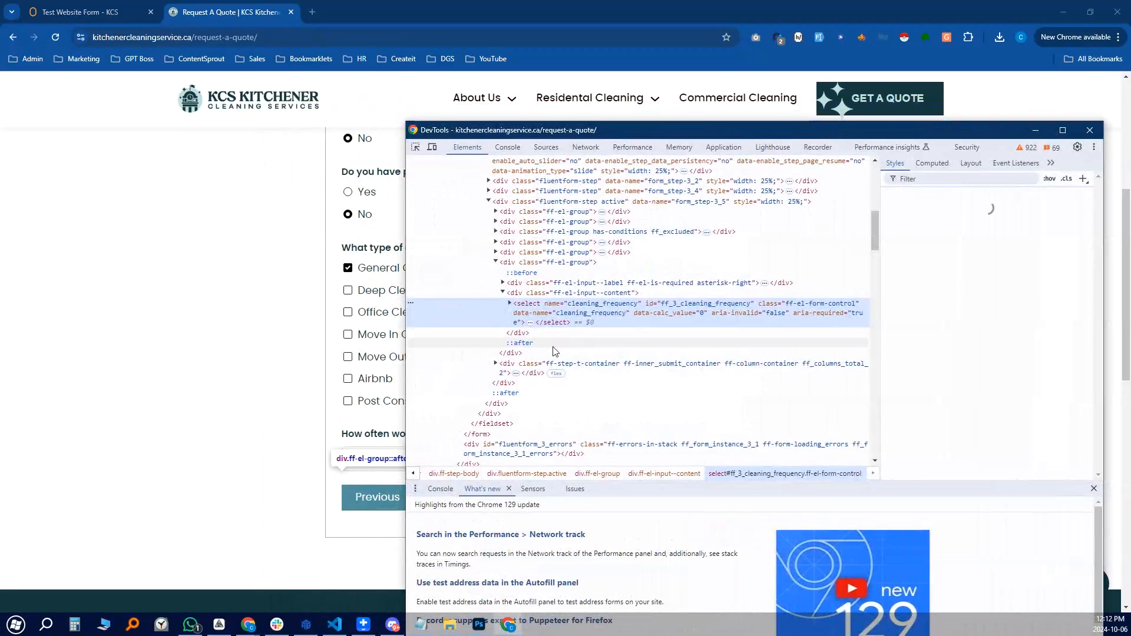
left_click(509, 304)
left_click(593, 345)
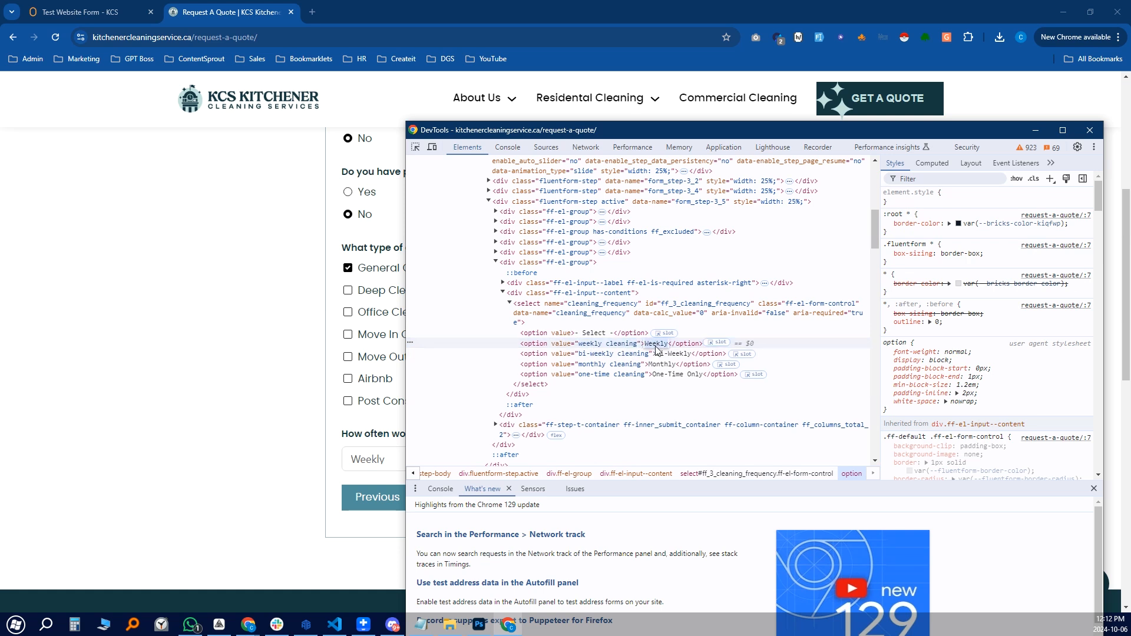
left_click(1091, 130)
left_click(438, 461)
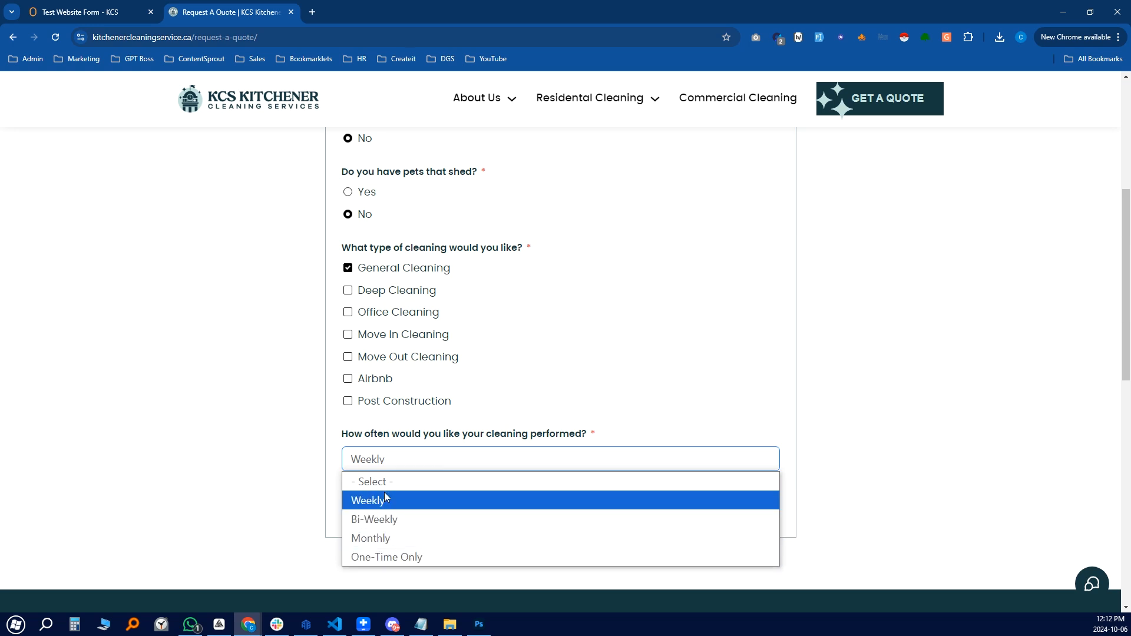
Review the Select Frequency step's dropdown selector and its Monthly option value
left_click(112, 14)
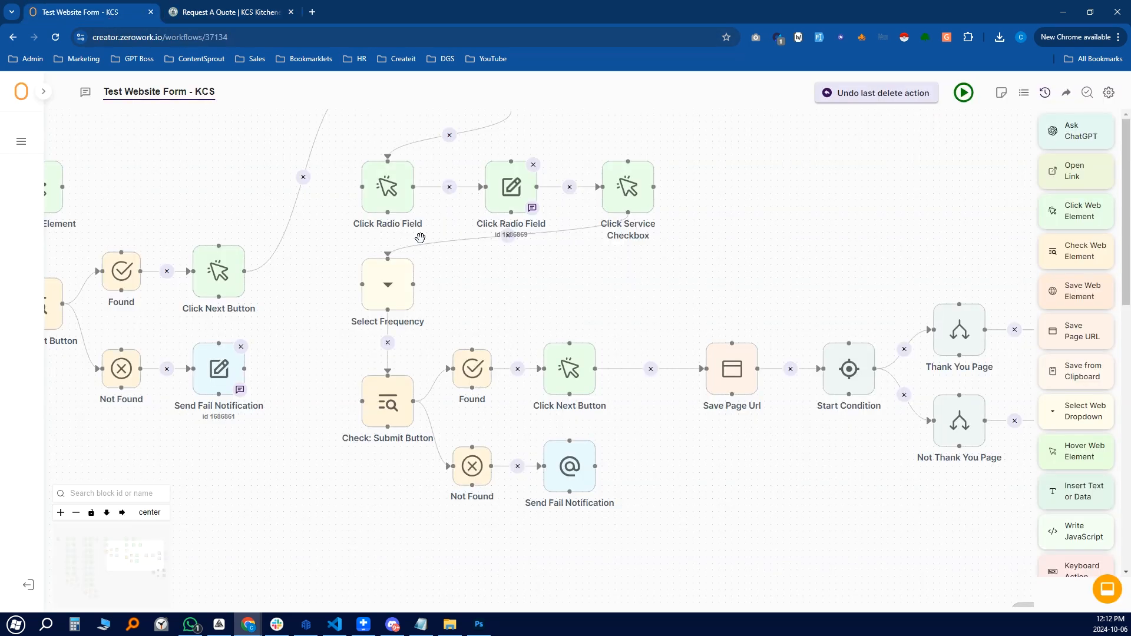
left_click(390, 293)
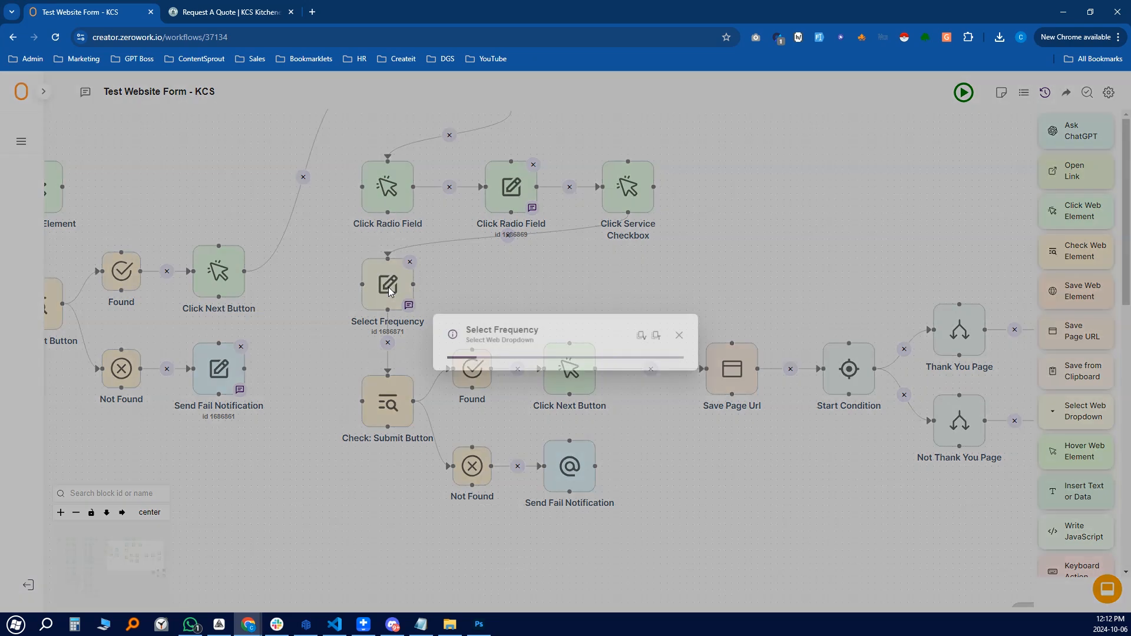
left_click_drag(592, 344, 450, 344)
left_click_drag(564, 308, 448, 306)
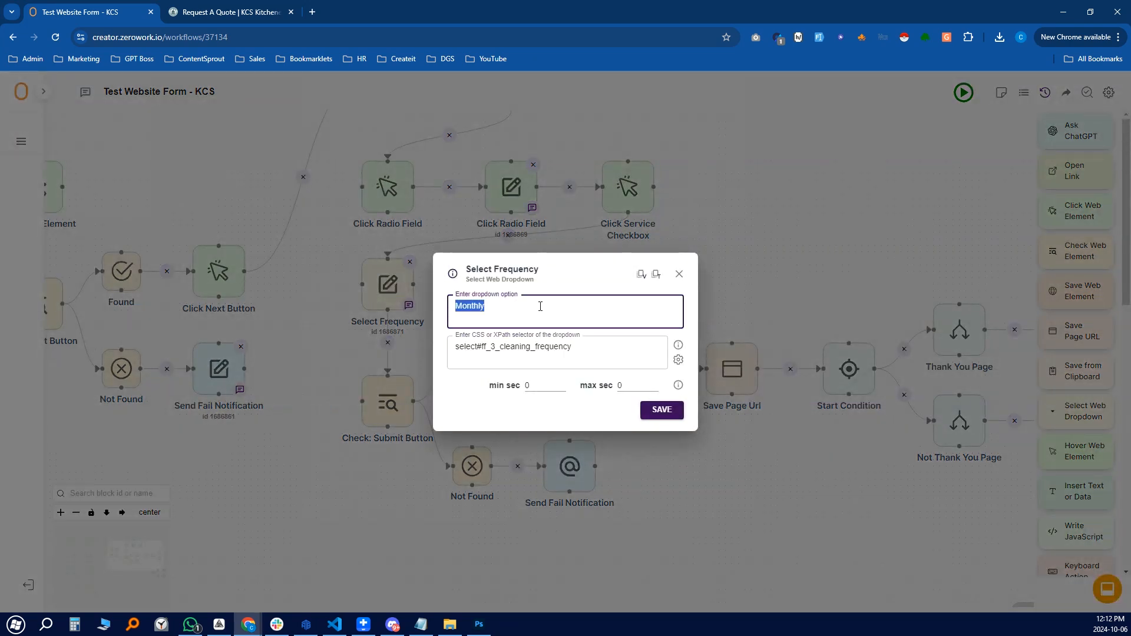
left_click(679, 274)
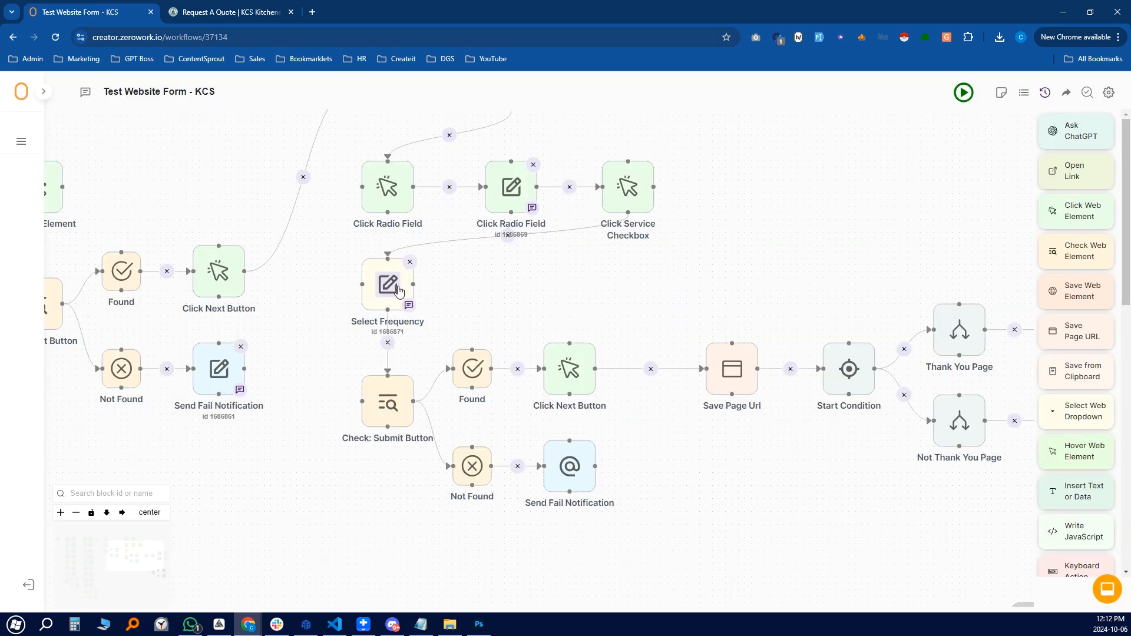
Look over the Check: Submit Button step and its fail notification's email subject and body
left_click(389, 405)
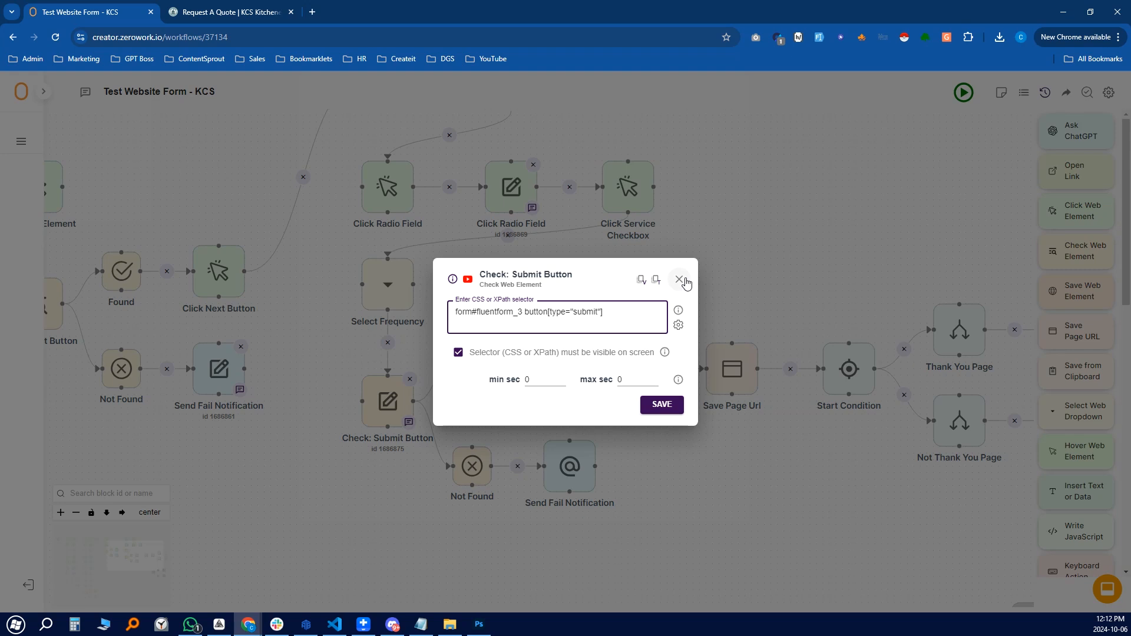
left_click(679, 280)
left_click(389, 403)
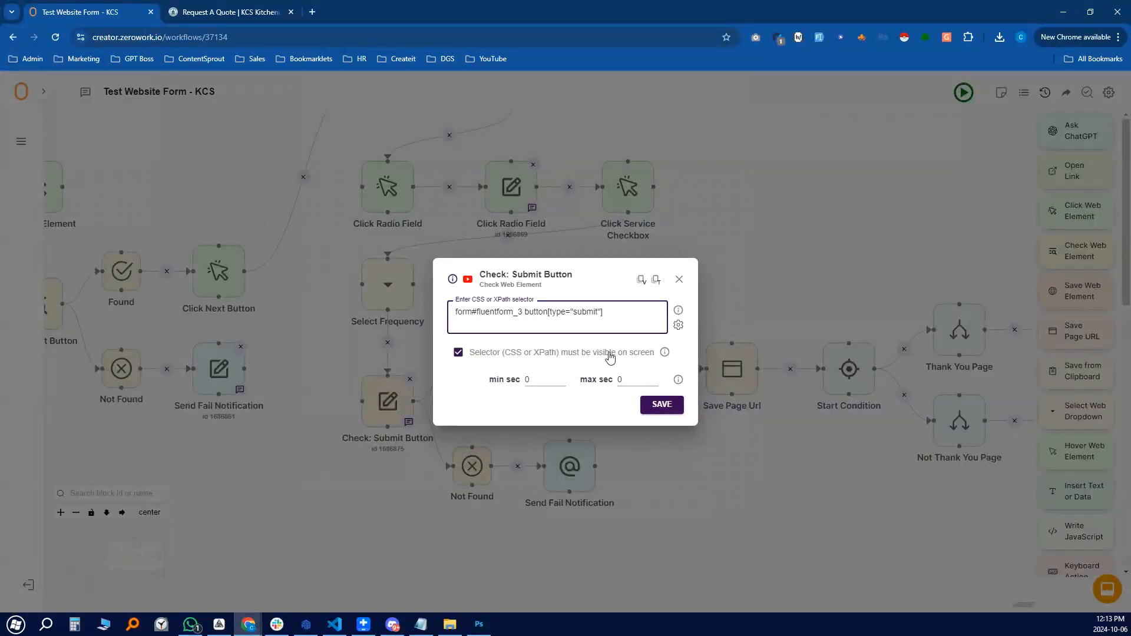
left_click(681, 280)
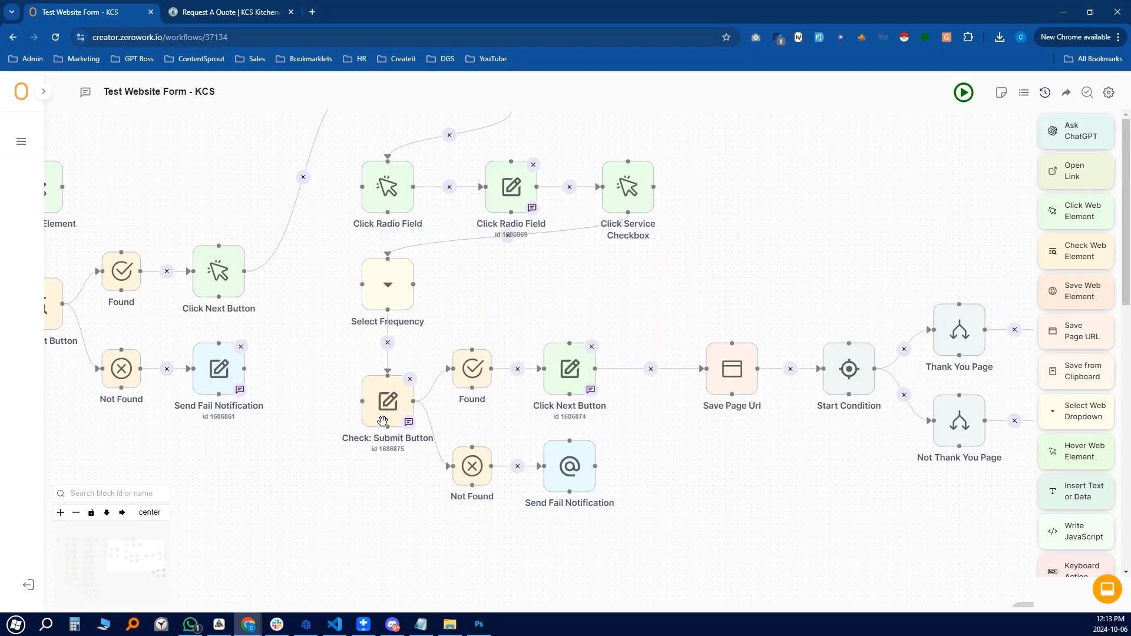
left_click(567, 468)
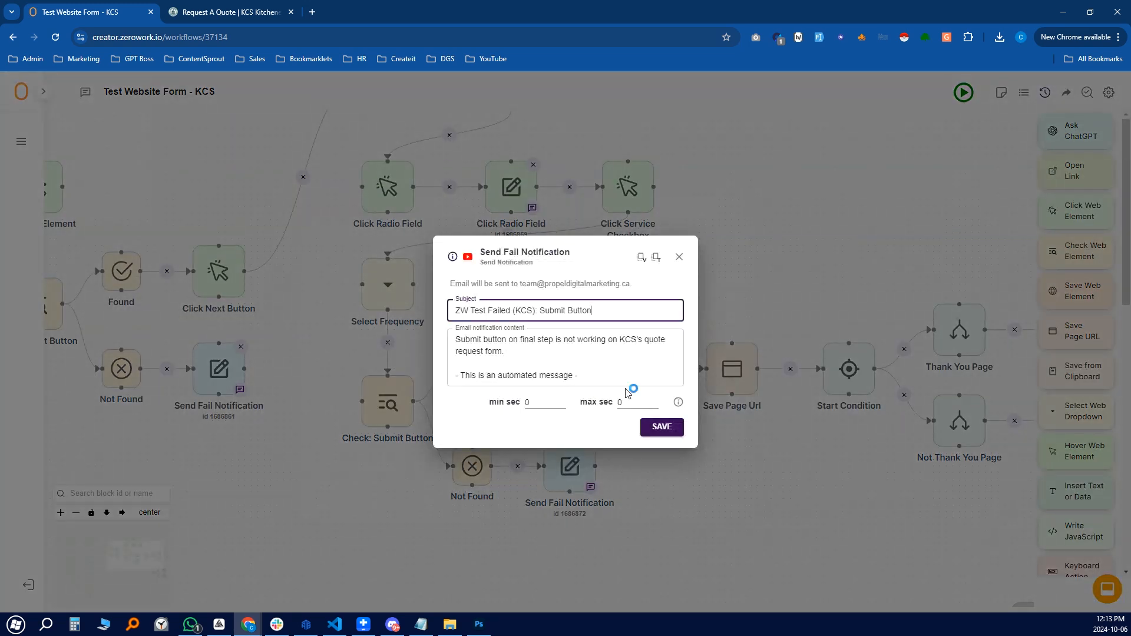
left_click_drag(542, 310, 606, 310)
left_click(588, 375)
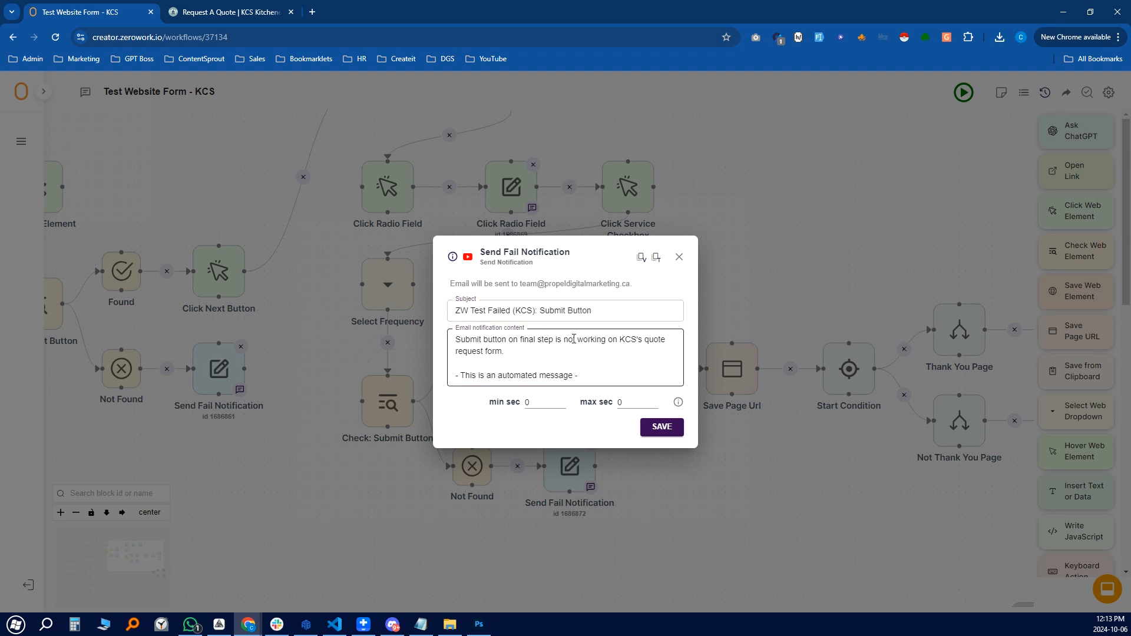
left_click(680, 260)
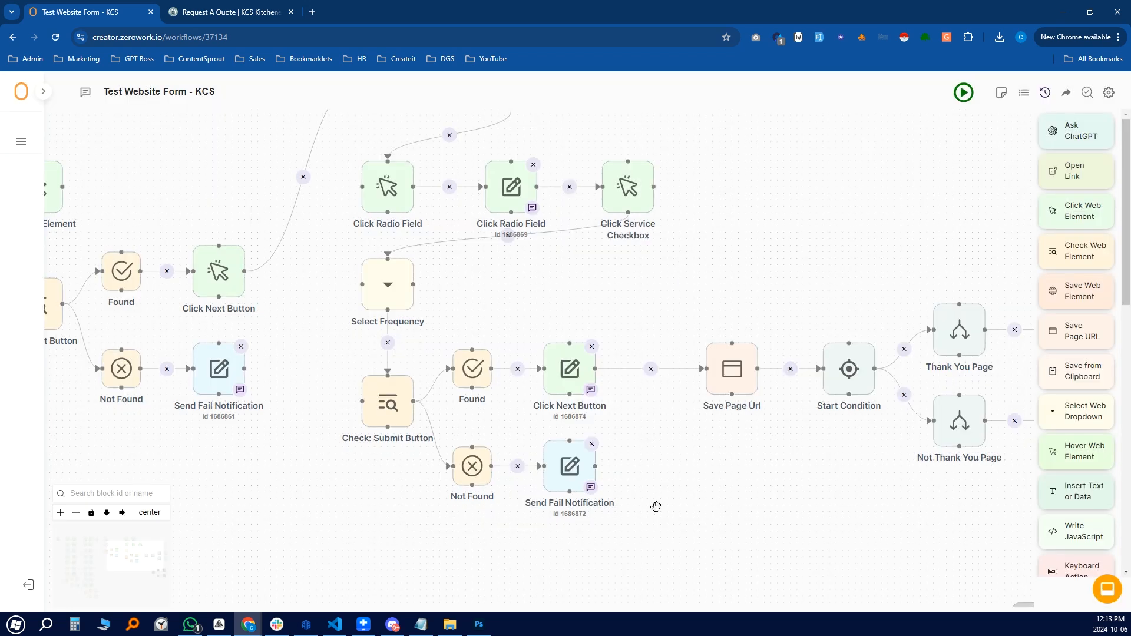
Move the Check: Thank You Message branch up under the main flow, panning to the form steps
left_click_drag(643, 416, 547, 398)
left_click_drag(741, 468, 655, 334)
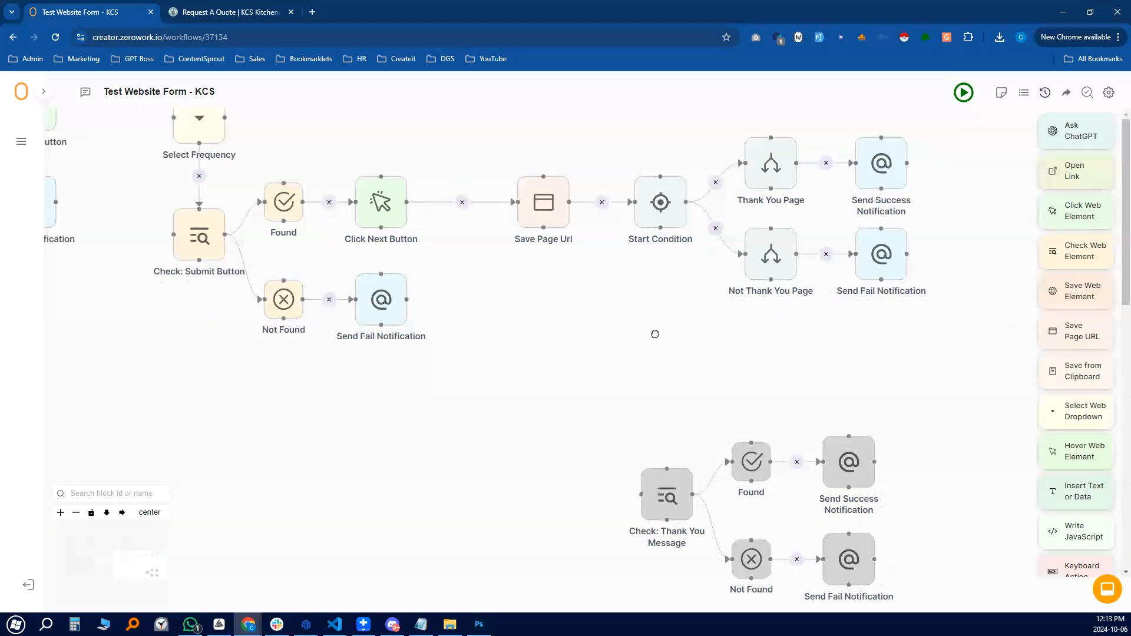
left_click_drag(612, 423, 704, 442)
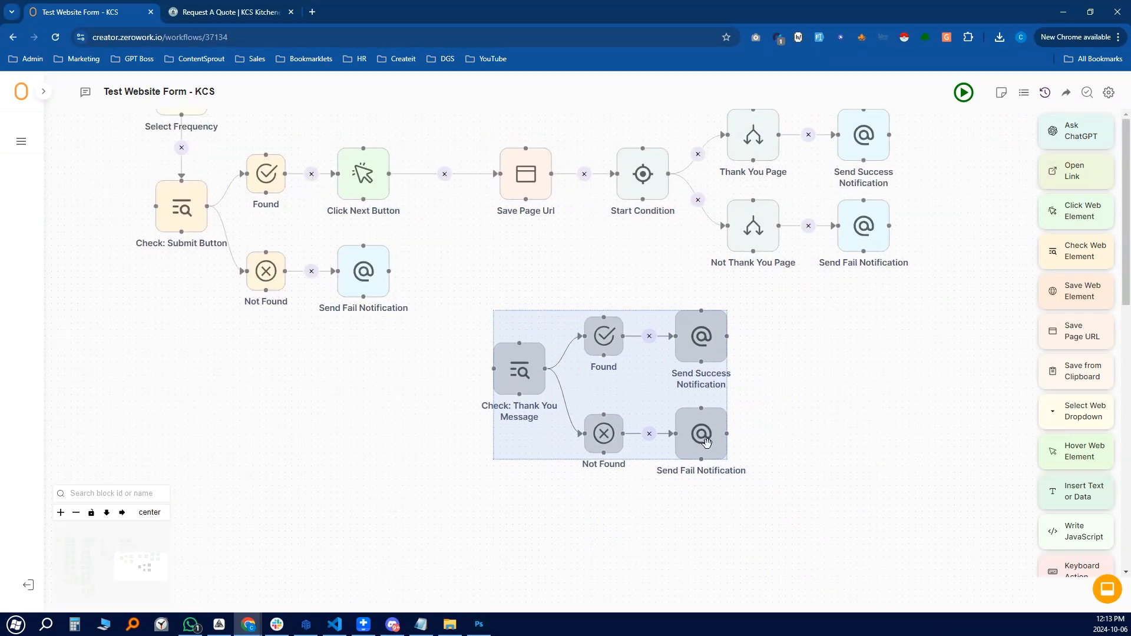
left_click(745, 354)
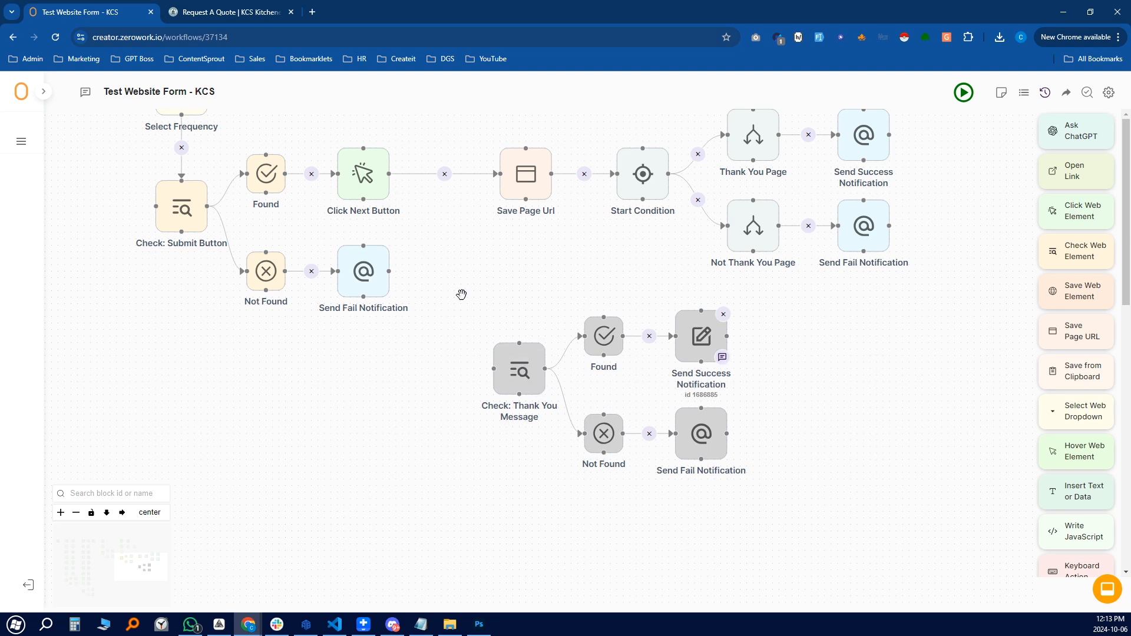
left_click_drag(857, 364, 906, 501)
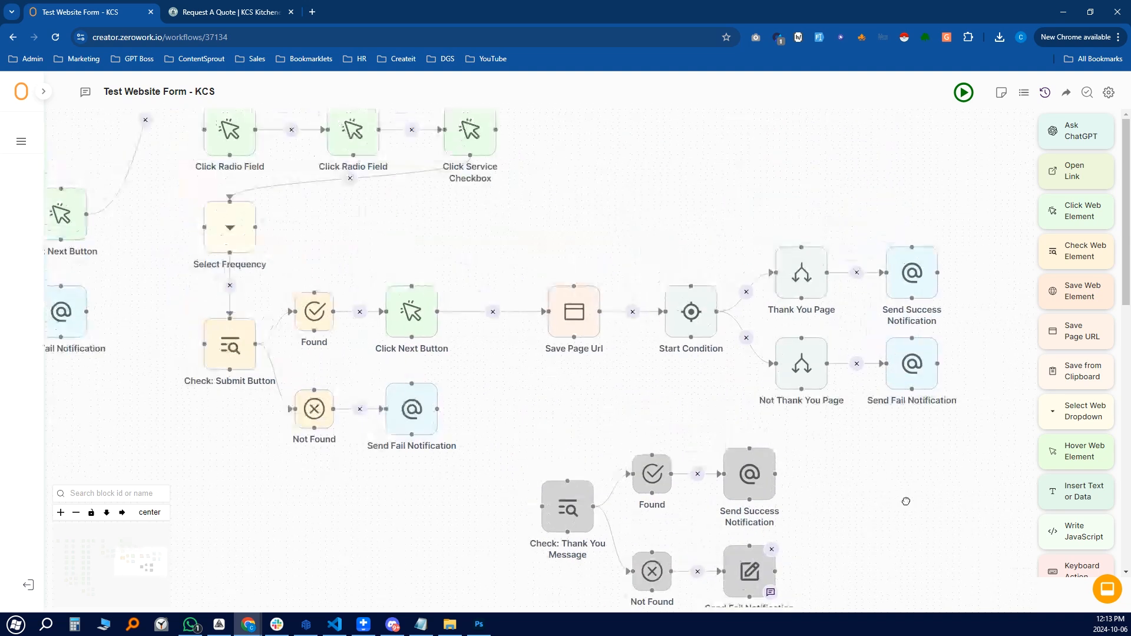
left_click_drag(542, 416, 600, 430)
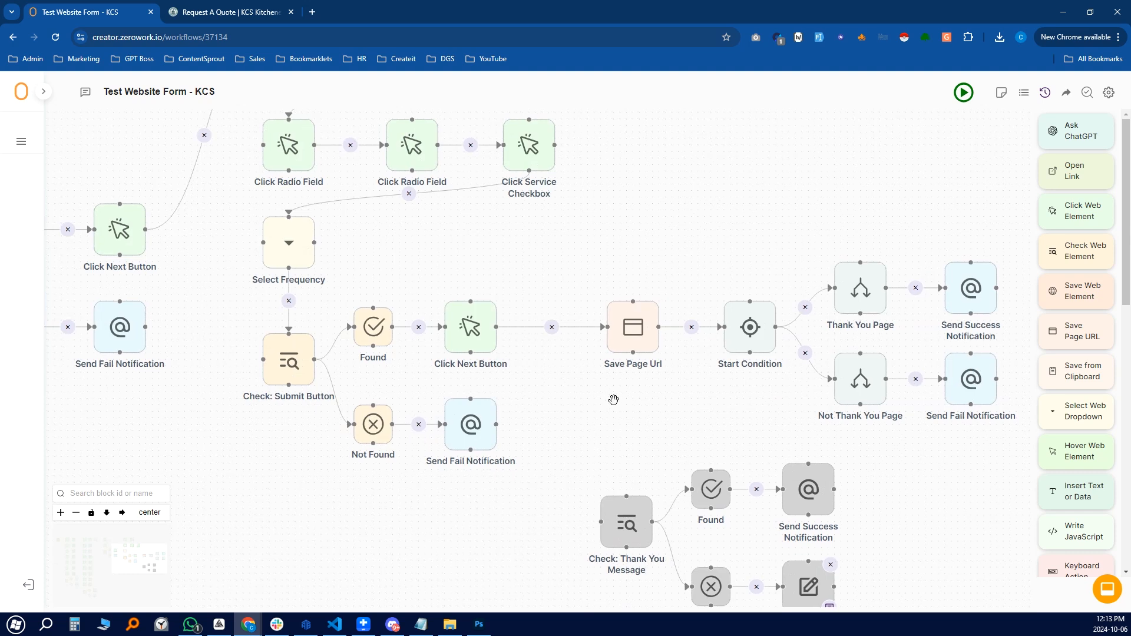
left_click(219, 14)
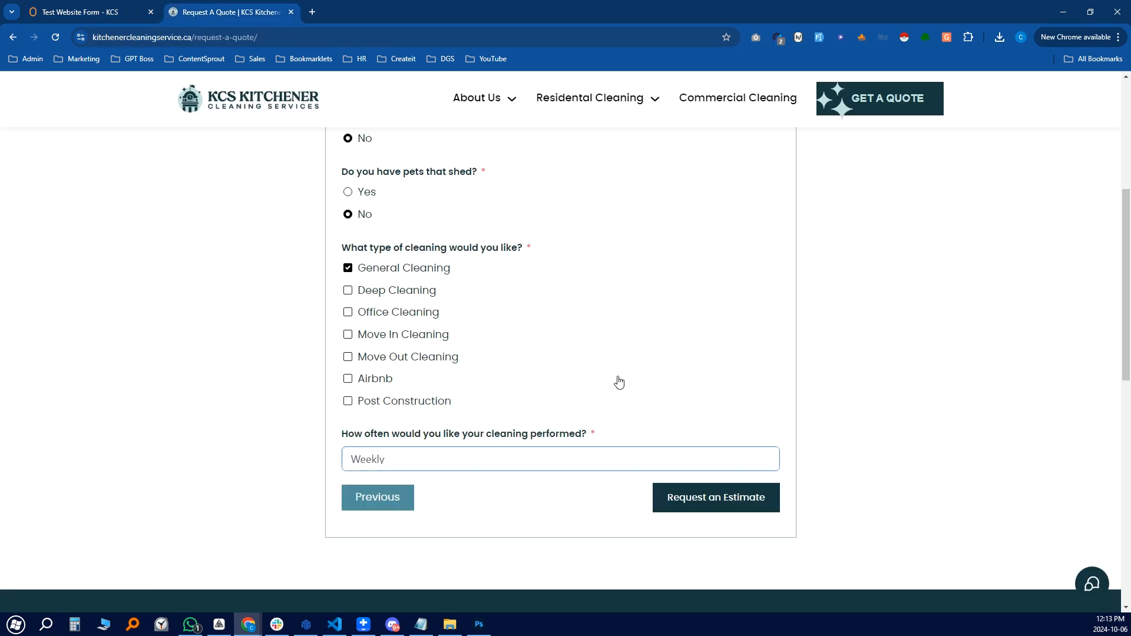
Submit the weekly quote request and examine the Thank You page's /request-a-quote/finish/ address
scroll(503, 378, "up", 4)
scroll(541, 359, "down", 4)
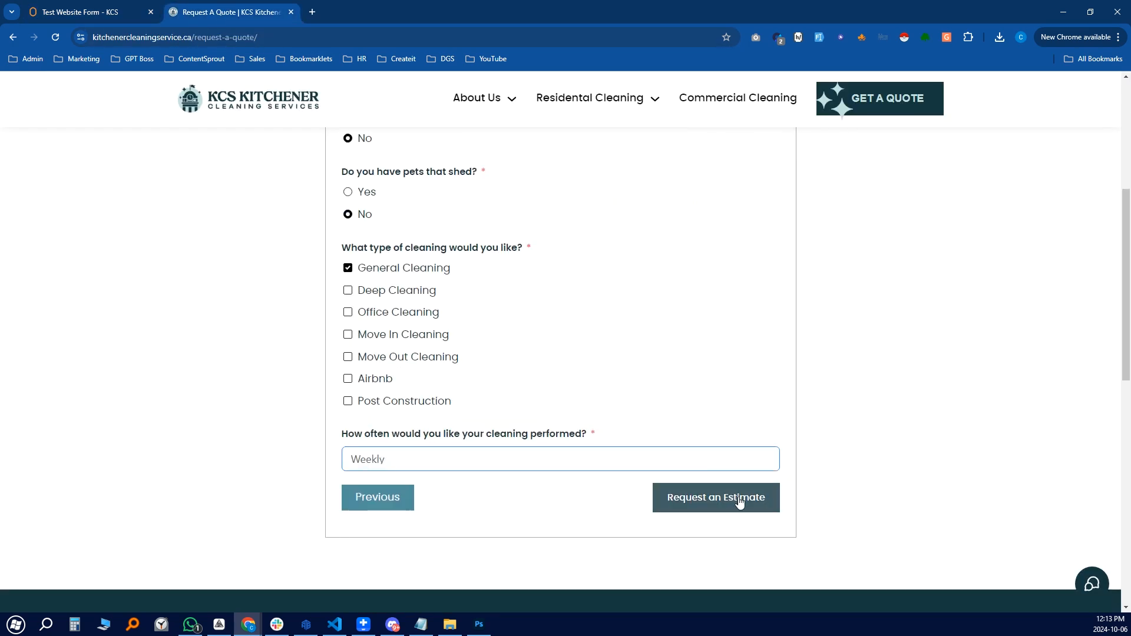
left_click(740, 502)
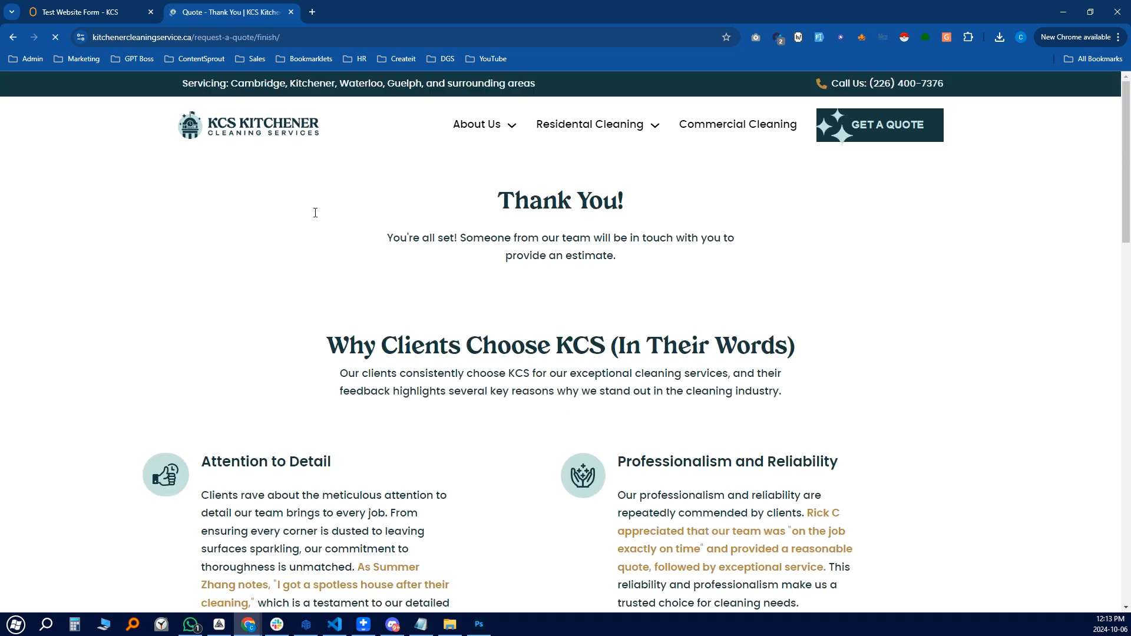
left_click(318, 37)
left_click(313, 38)
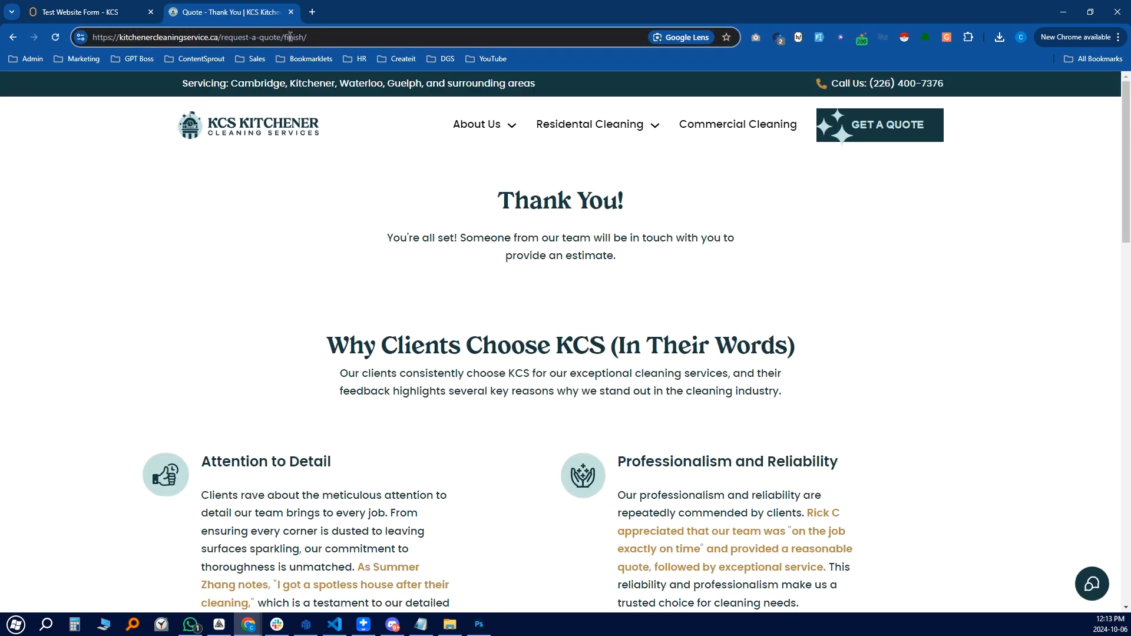
double_click(290, 36)
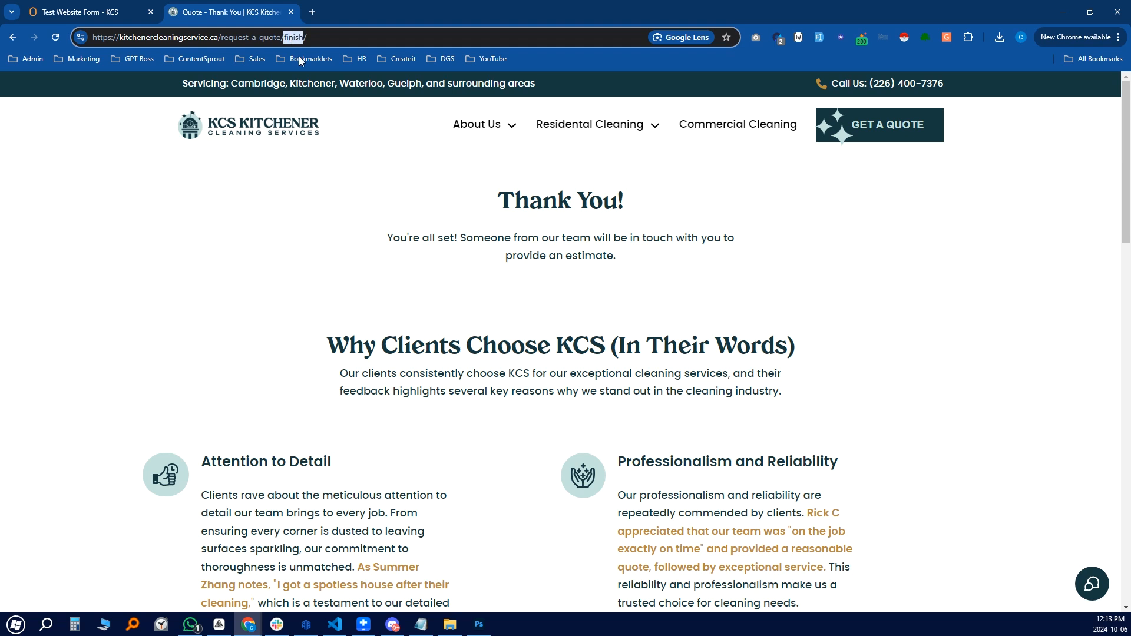
left_click(271, 348)
left_click_drag(511, 202, 963, 451)
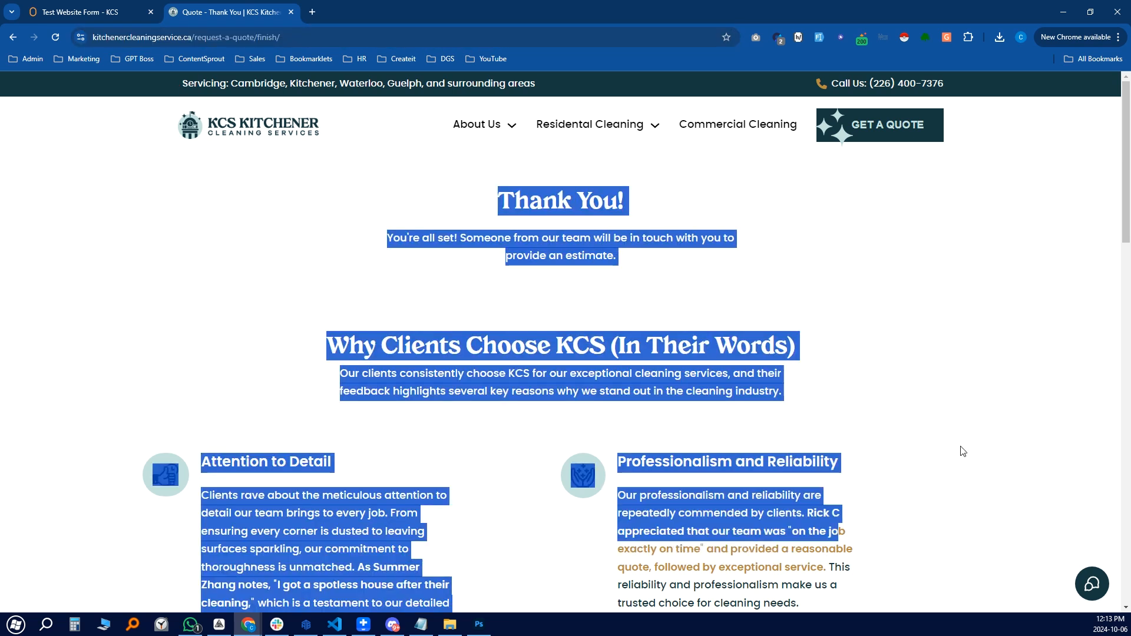
left_click(671, 318)
Compare the workflow's condition branches with the Thank You page address, ending on the workflow
left_click(90, 11)
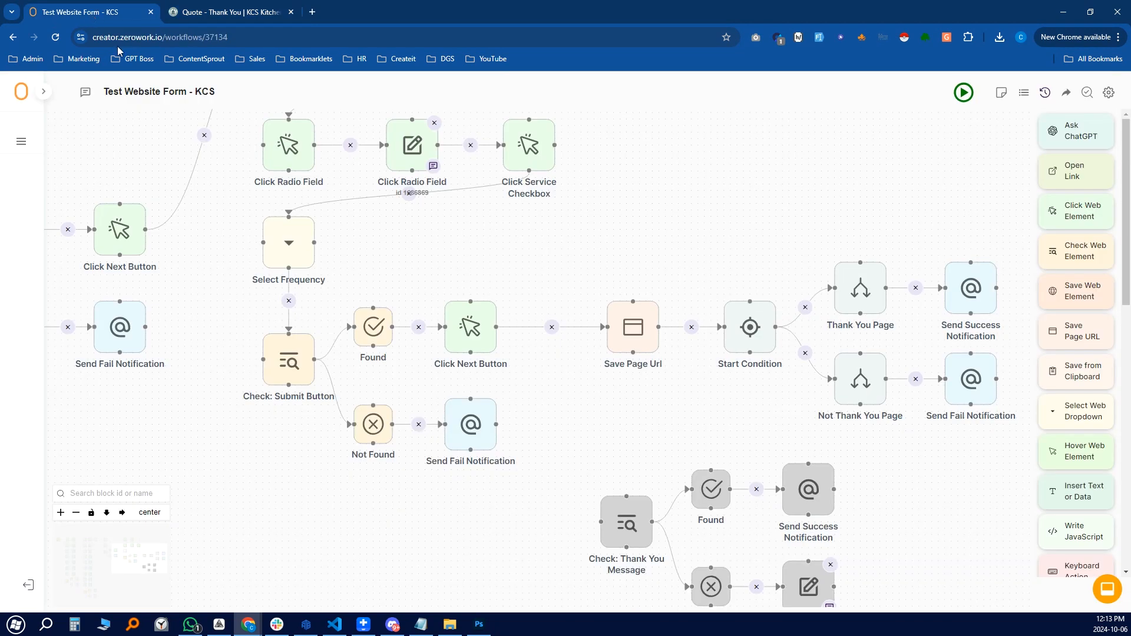
left_click_drag(799, 199, 642, 192)
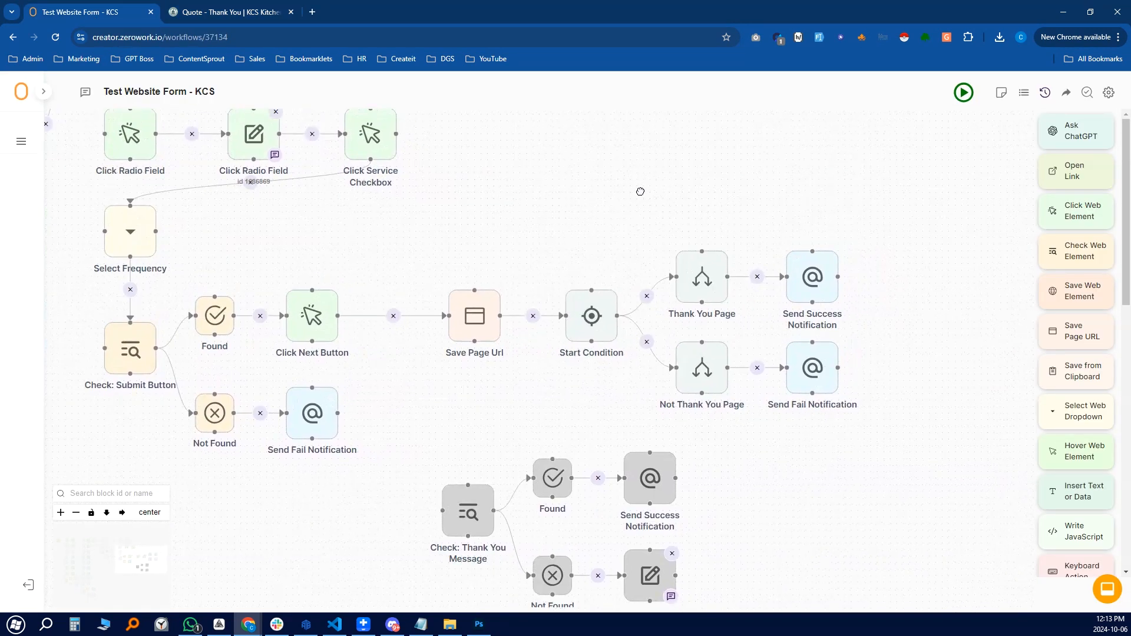
left_click(244, 13)
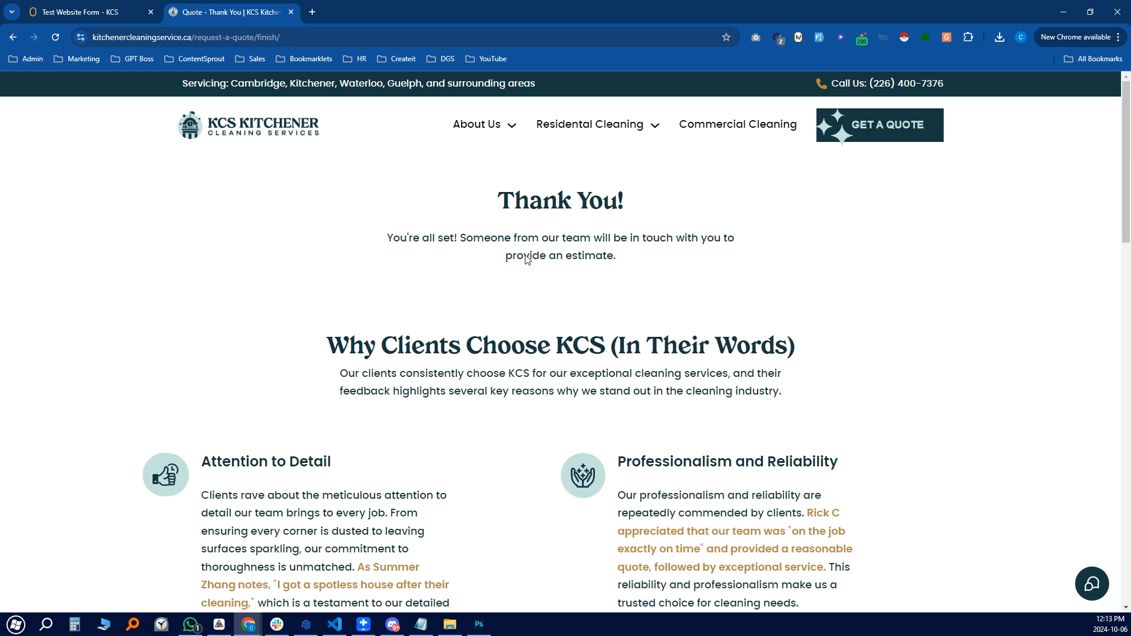
left_click(345, 37)
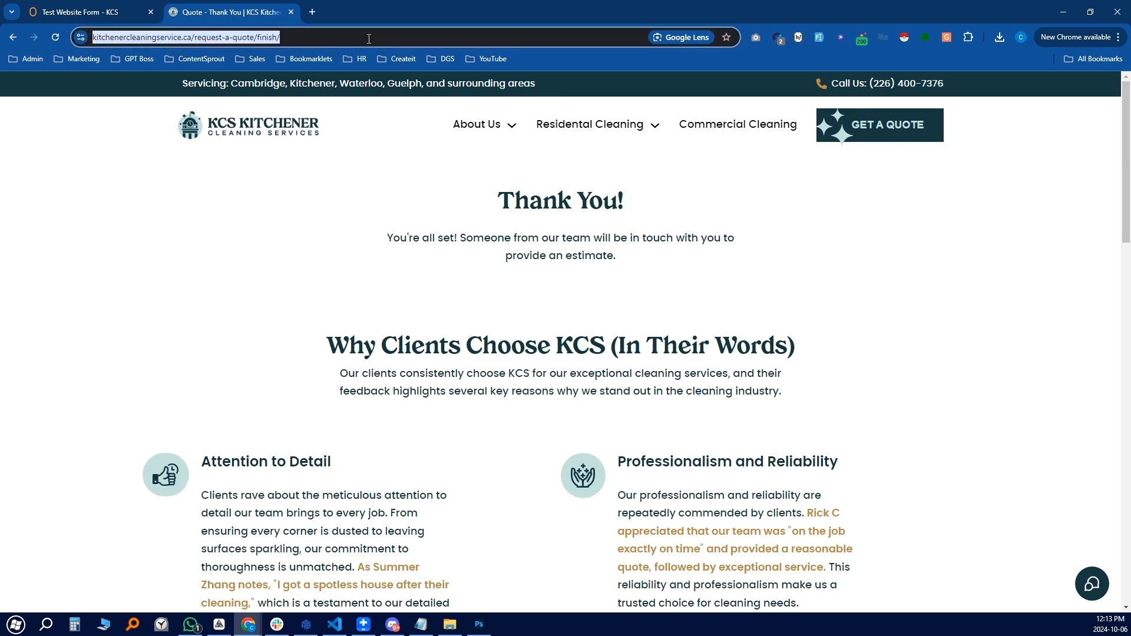
left_click(88, 18)
left_click(234, 17)
left_click(670, 342)
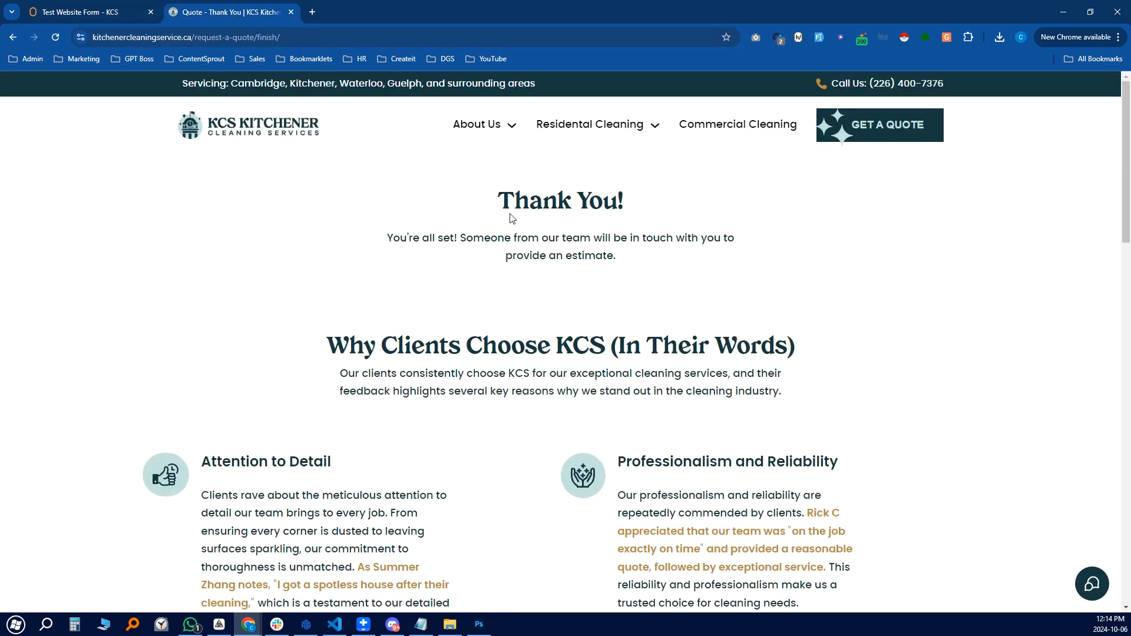
left_click(88, 12)
scroll(421, 420, "down", 3)
left_click(422, 420)
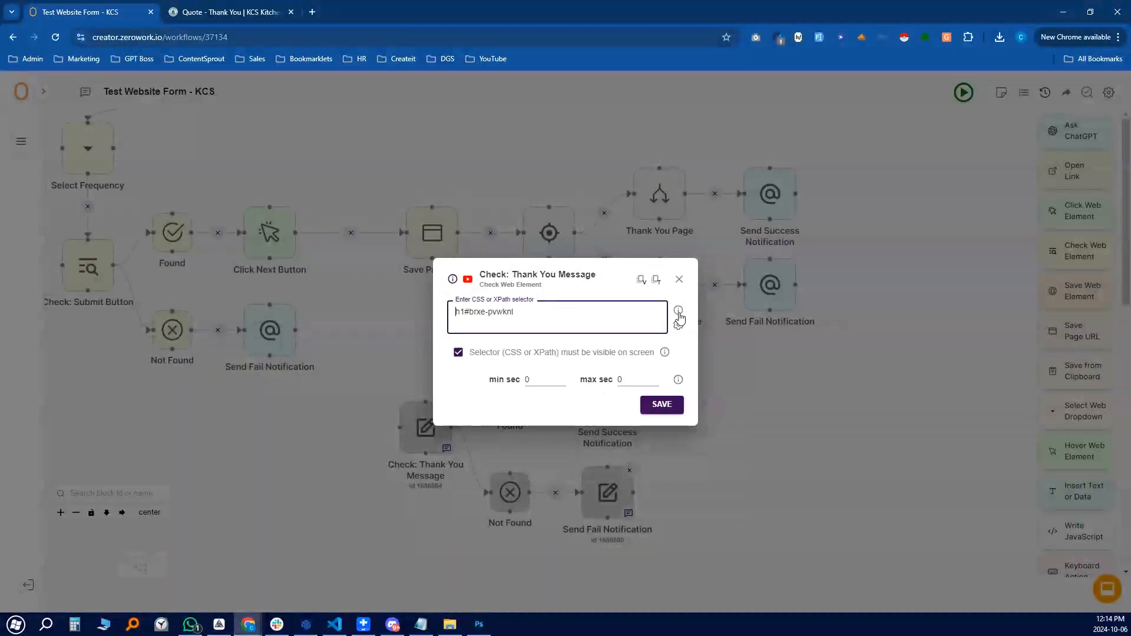
left_click(407, 467)
mouse_move(429, 468)
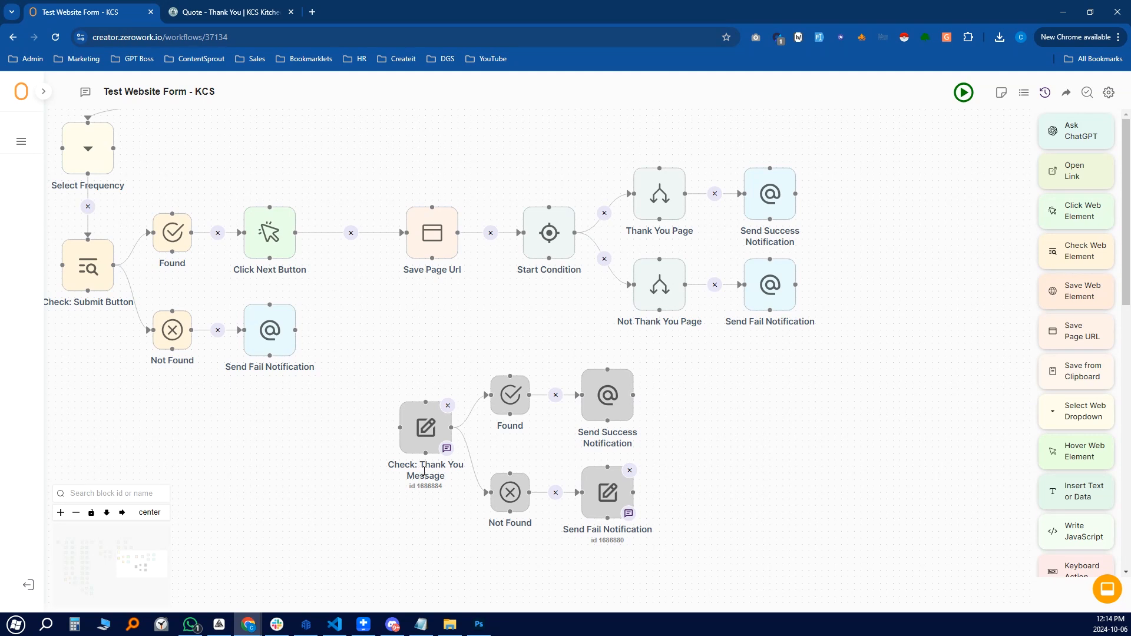
left_click_drag(728, 377, 843, 488)
left_click_drag(565, 441, 588, 429)
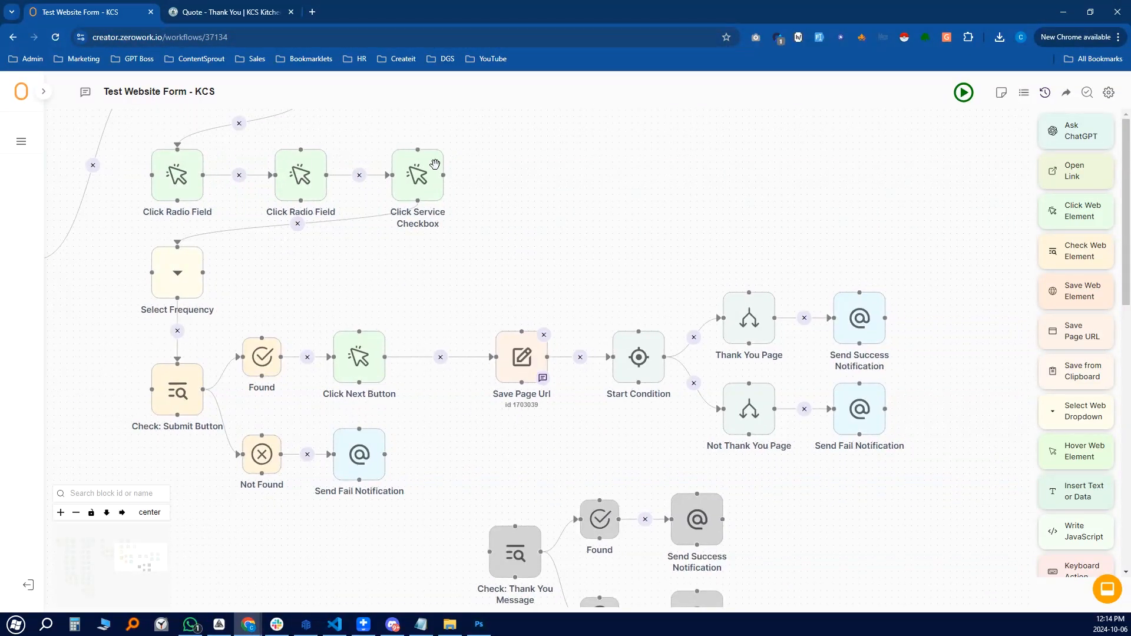
left_click(255, 12)
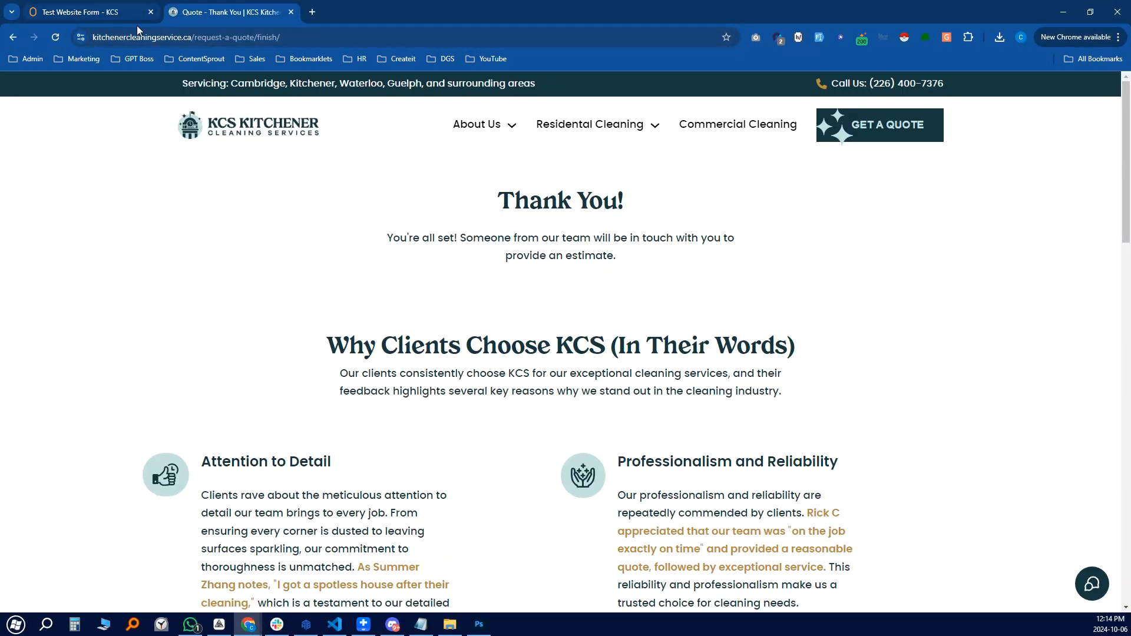
left_click(100, 10)
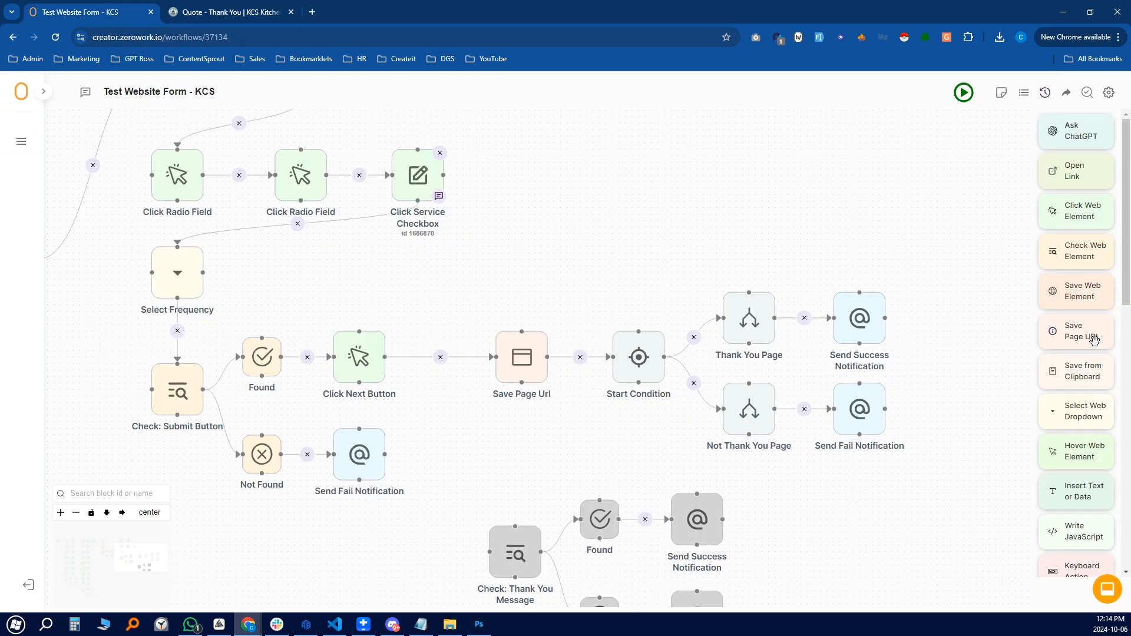
Add a Save Page Url step above the branches and set it to store into a variable
left_click_drag(1089, 329, 657, 171)
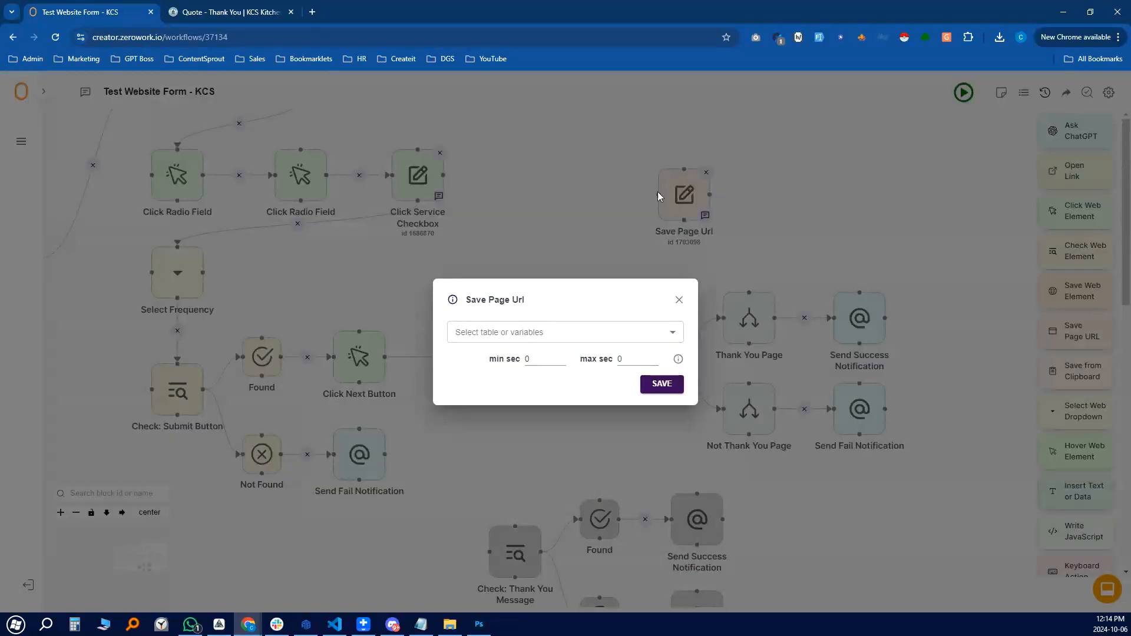
left_click(520, 335)
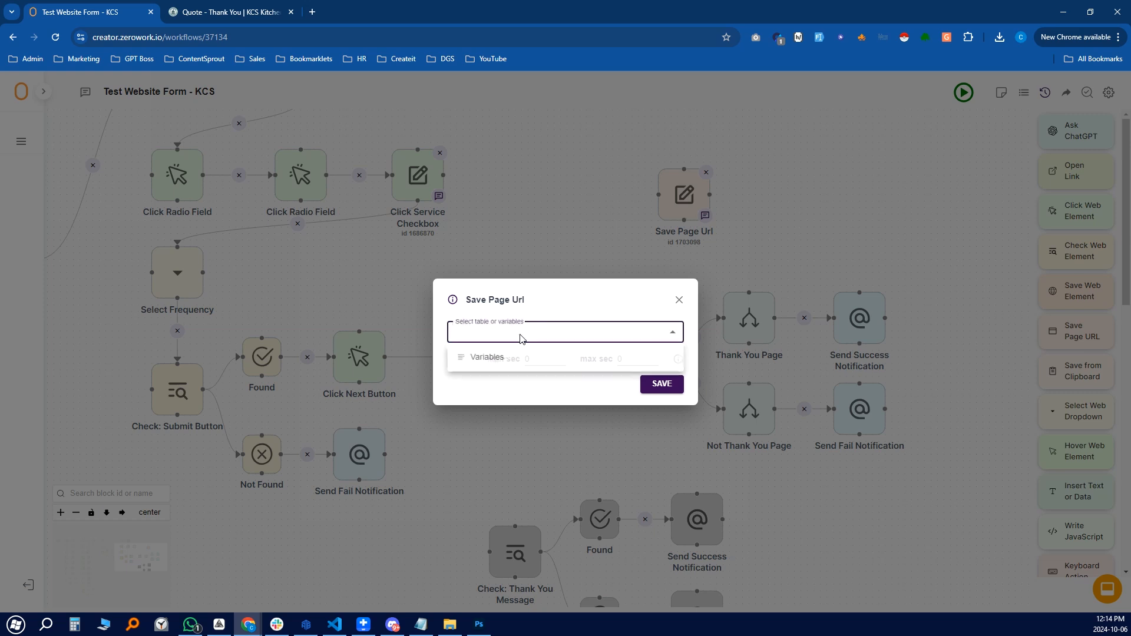
left_click(574, 314)
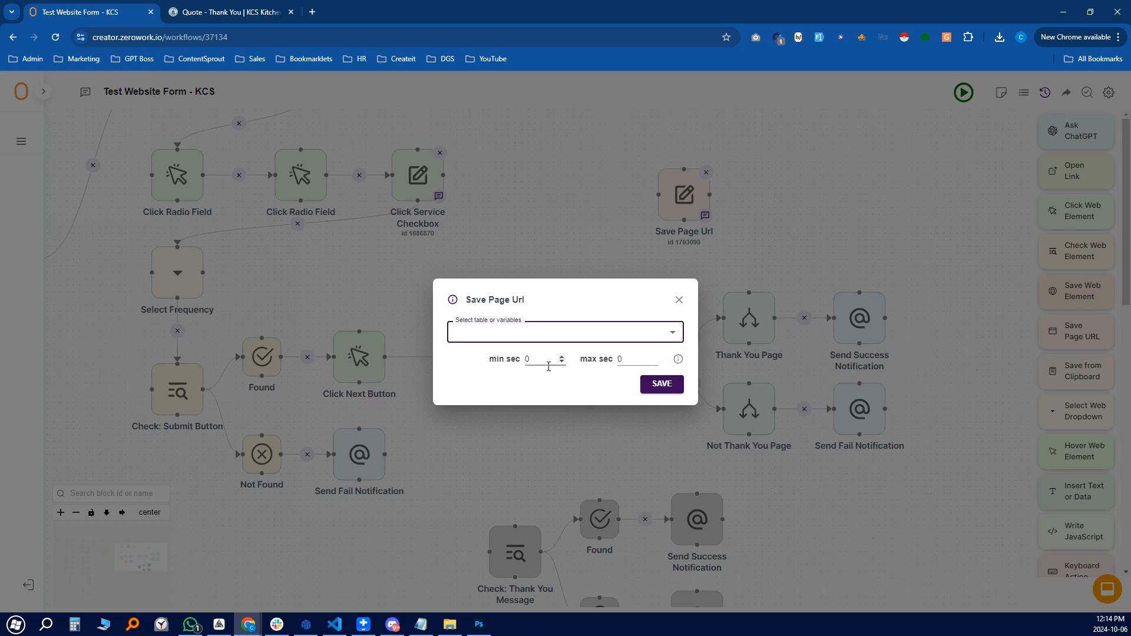
left_click(554, 339)
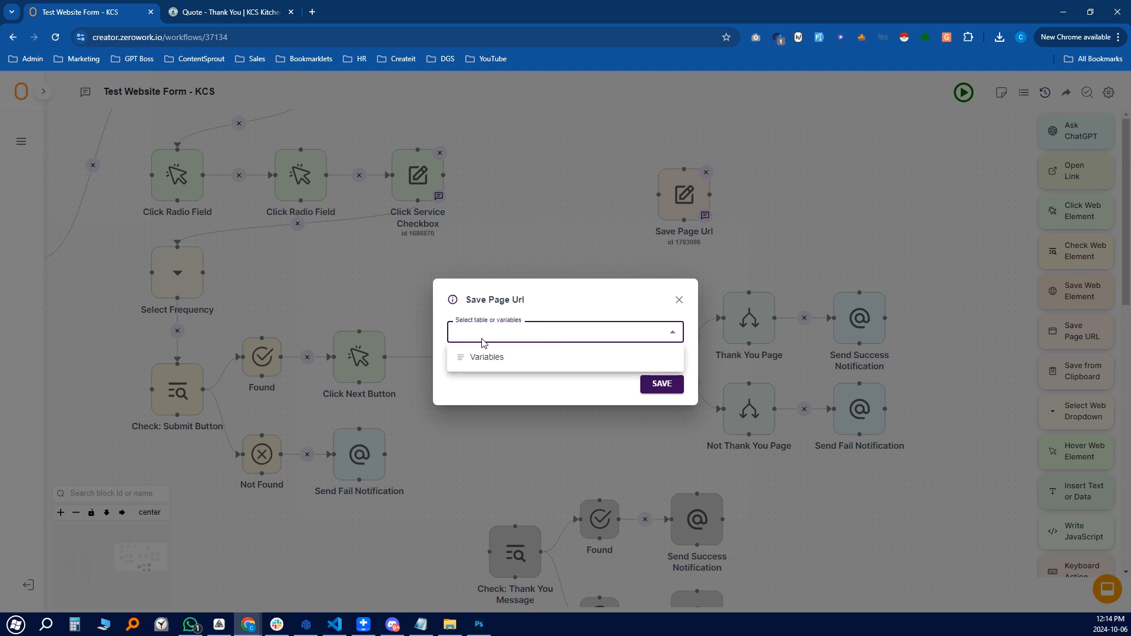
left_click(501, 358)
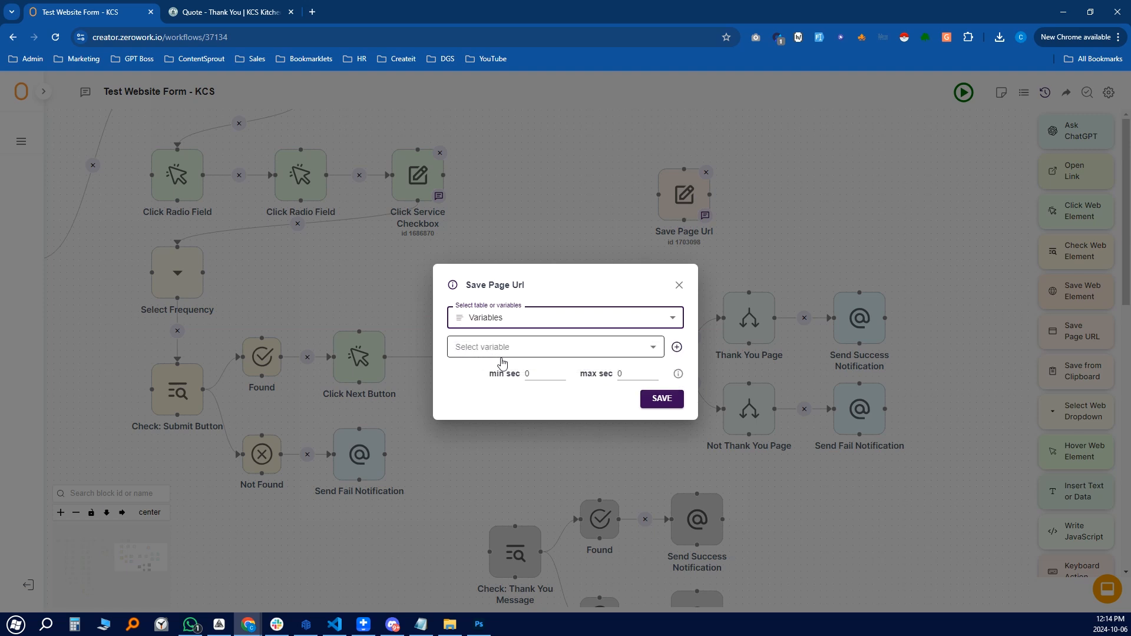
left_click(596, 352)
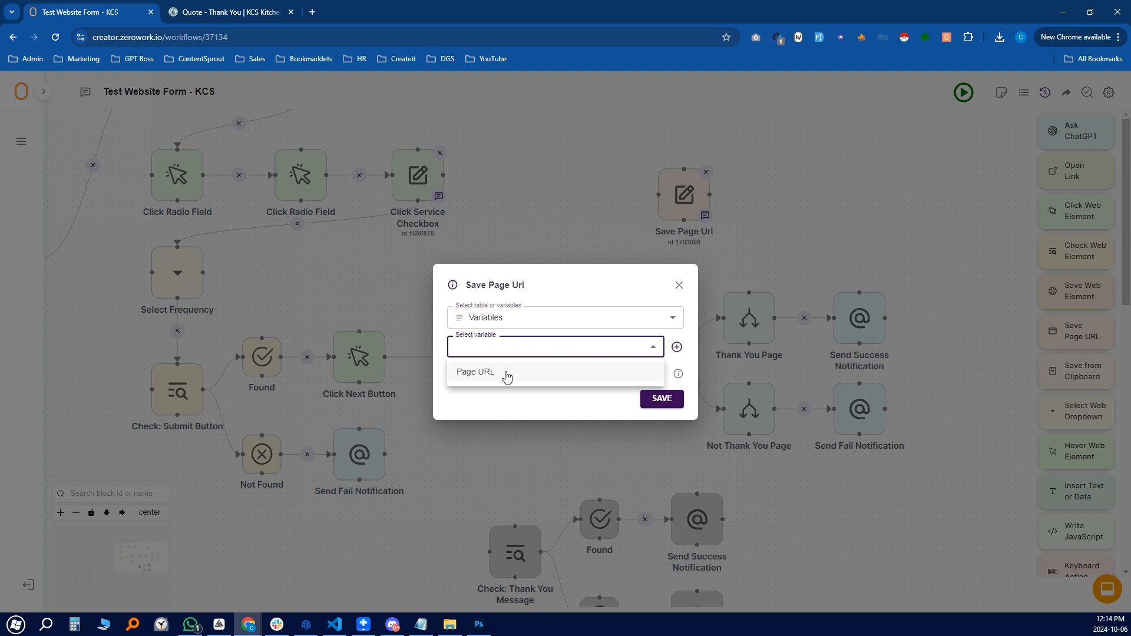
left_click(512, 412)
left_click(524, 353)
left_click(534, 409)
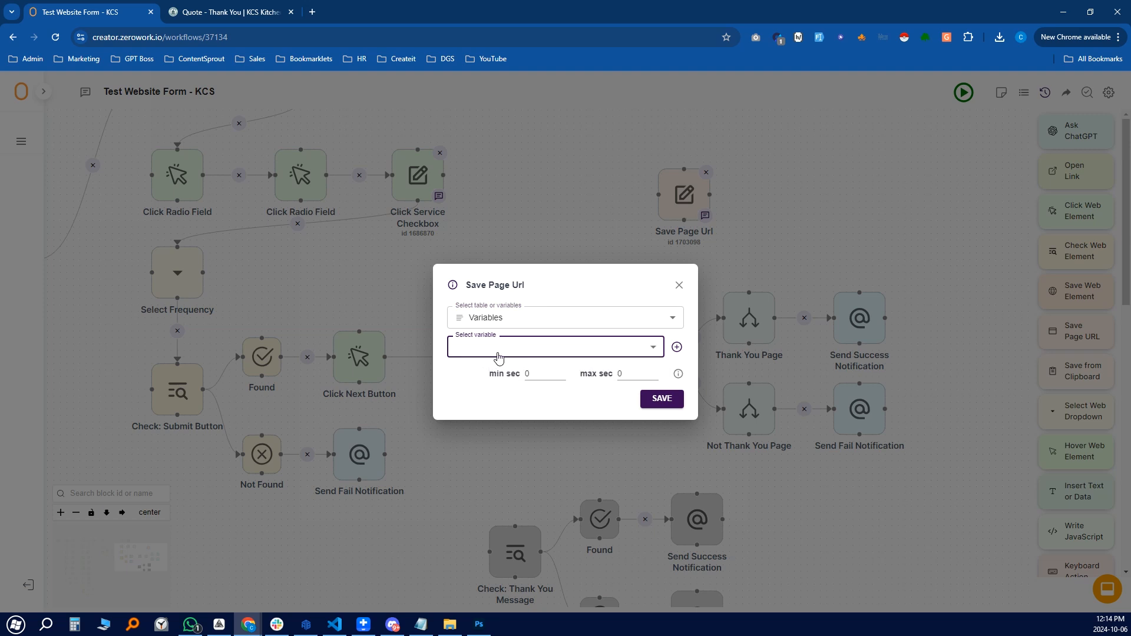
Create a Page URL variable and assign it as the Save Page Url destination
left_click(677, 349)
left_click(704, 377)
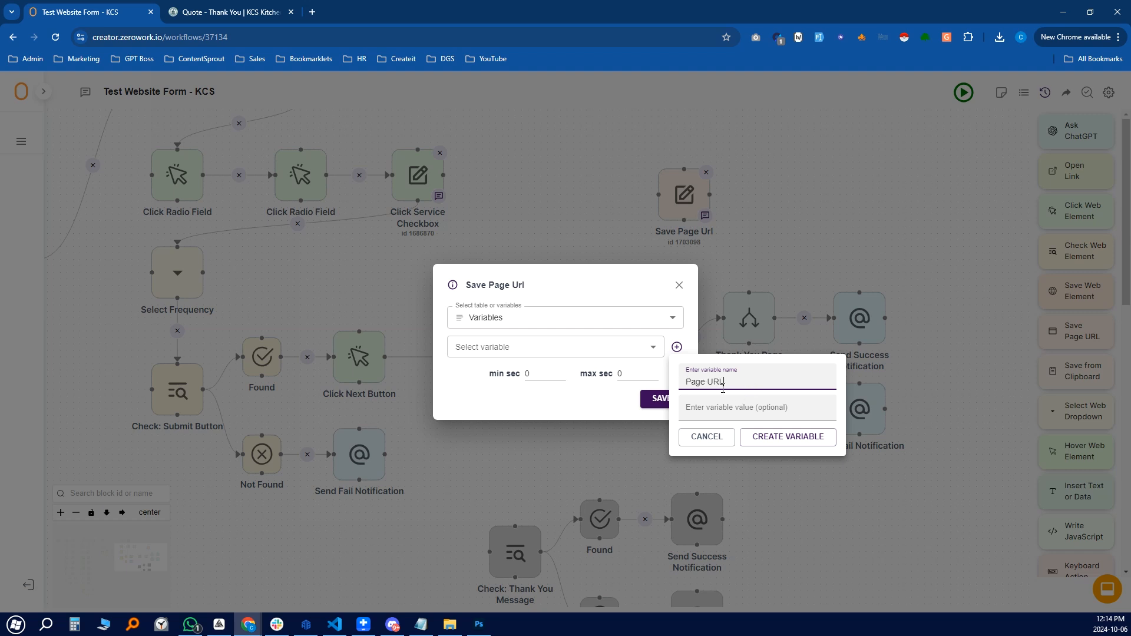
left_click_drag(746, 382, 674, 384)
left_click(790, 437)
left_click(573, 353)
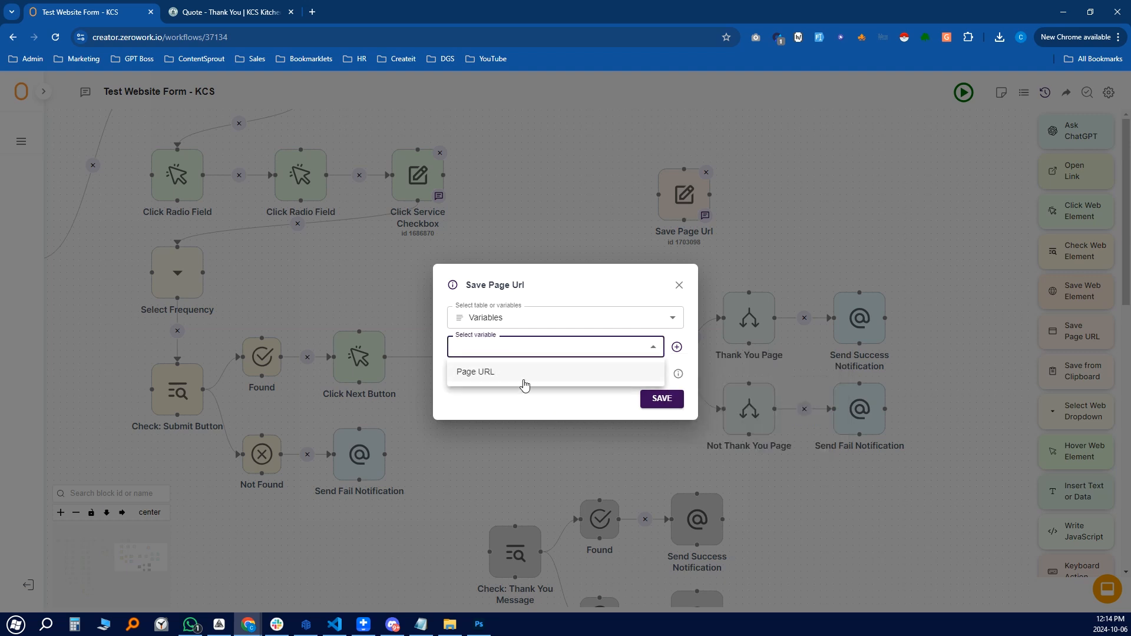
left_click(521, 377)
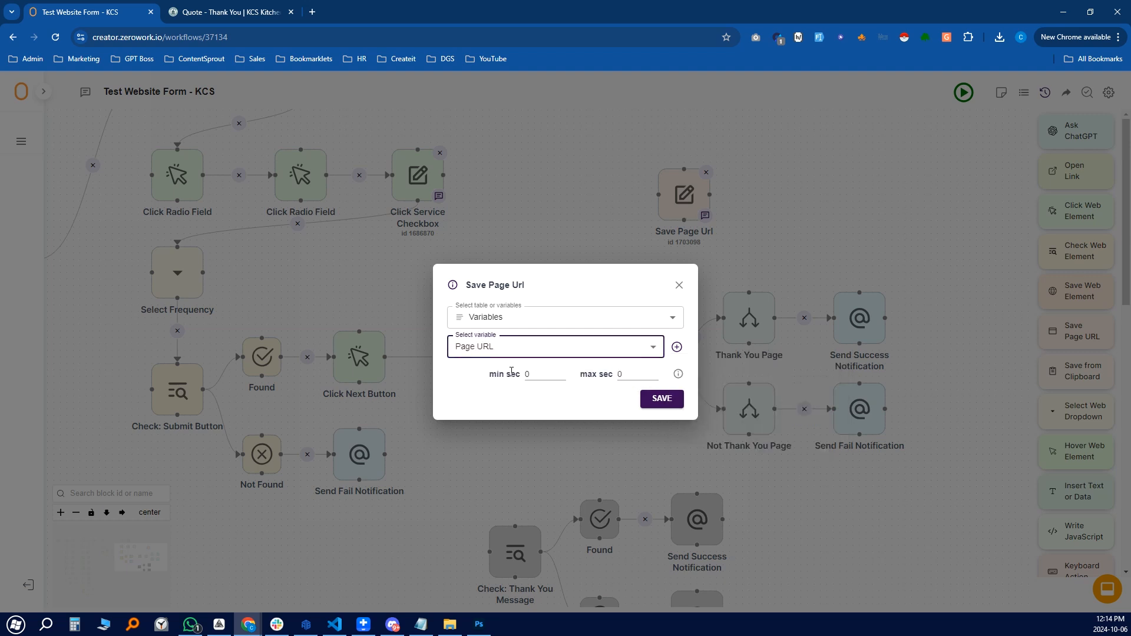
left_click(678, 287)
double_click(521, 363)
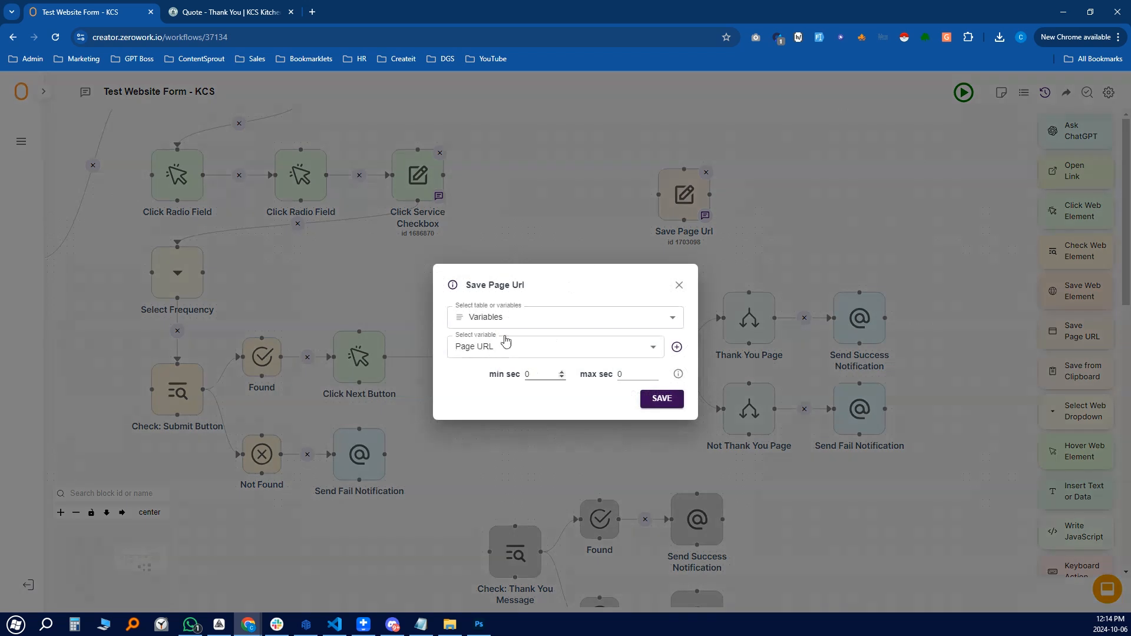
left_click(679, 286)
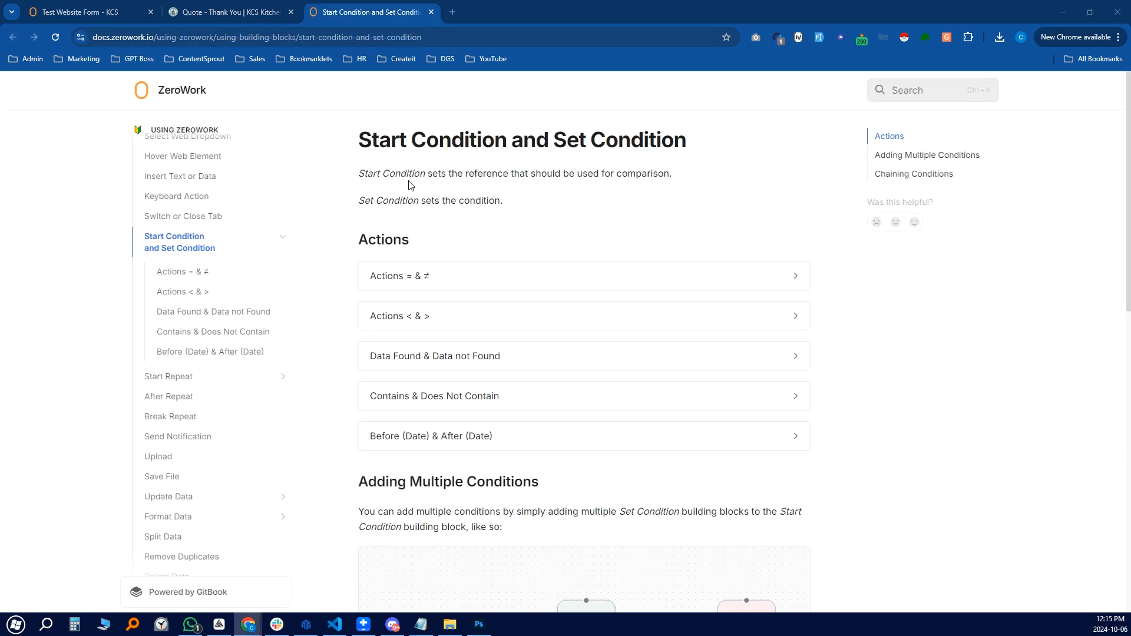
Scroll the Start Condition docs to the Adding Multiple Conditions diagram, then return to the workflow
scroll(589, 230, "down", 5)
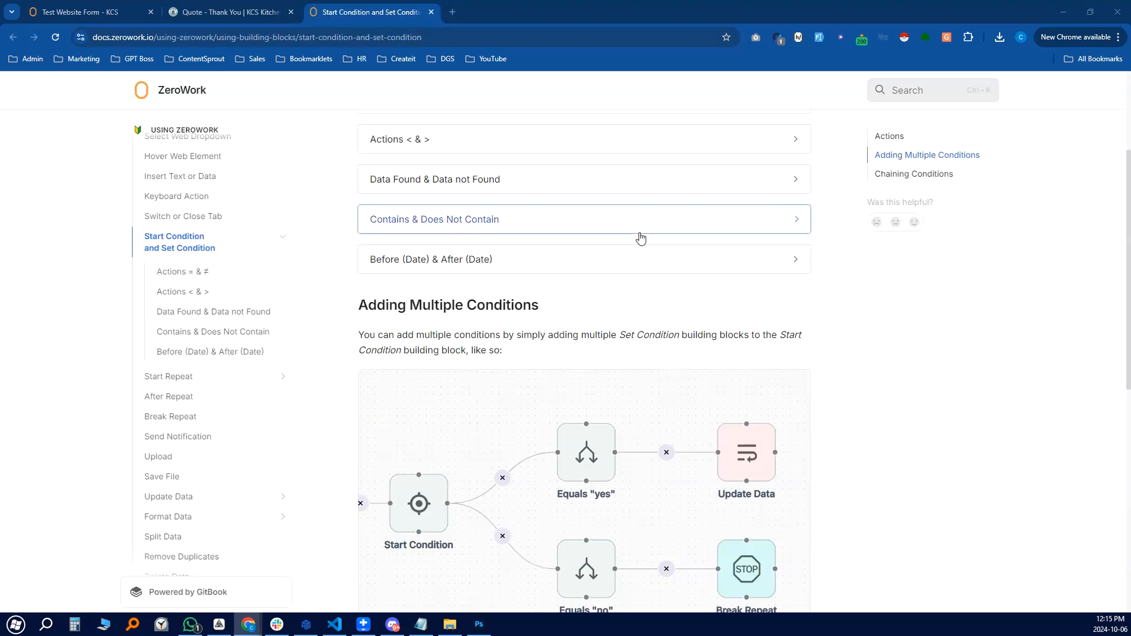
scroll(823, 324, "down", 1)
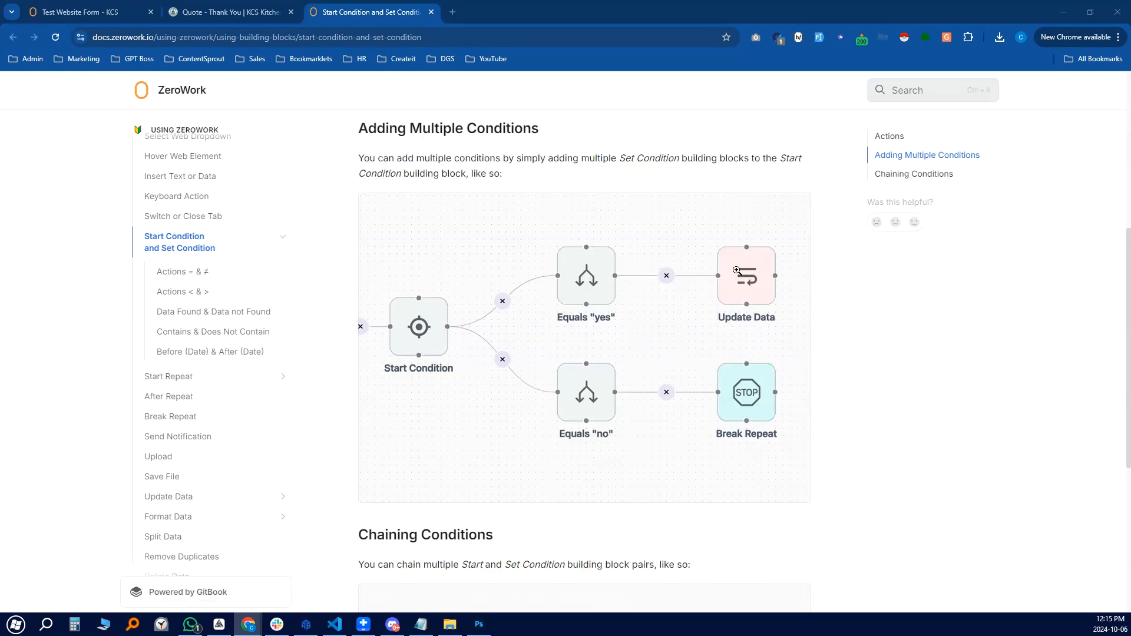
left_click(488, 36)
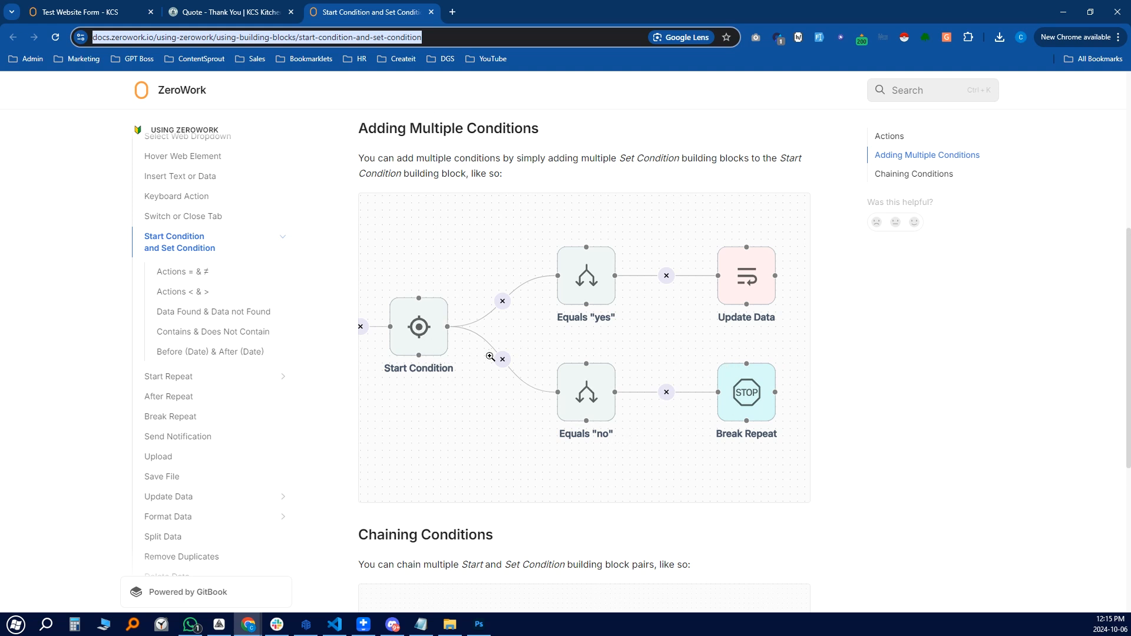
scroll(491, 357, "down", 1)
scroll(595, 265, "up", 1)
scroll(607, 318, "up", 1)
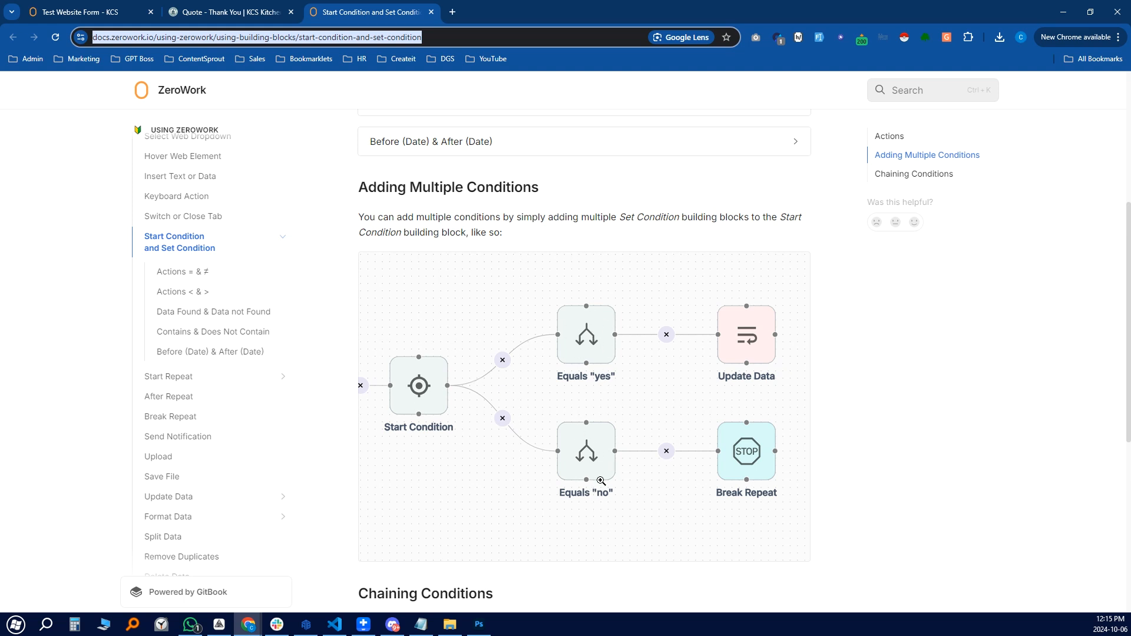
key("ctrl+shift+Tab")
key("ctrl+shift+Tab")
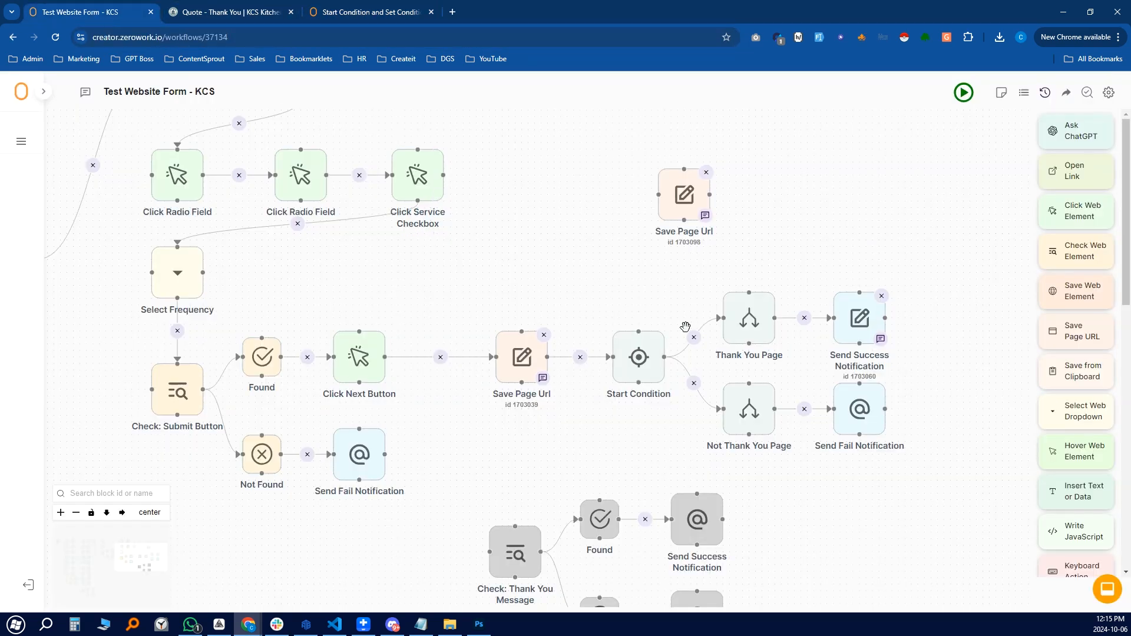
left_click_drag(900, 528, 812, 491)
left_click(555, 329)
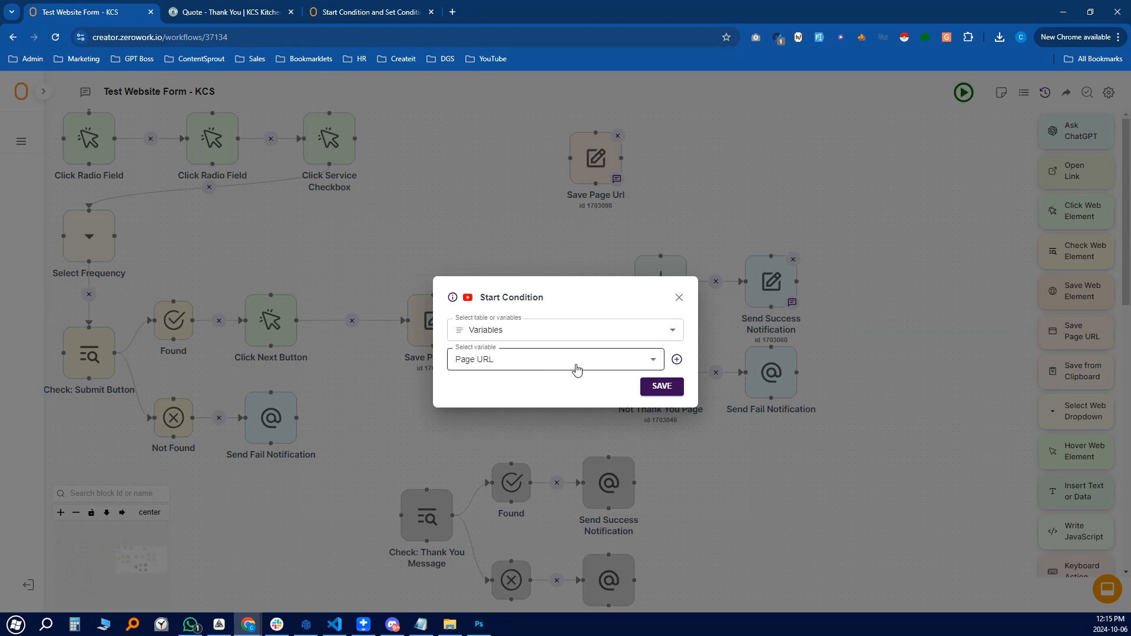
left_click(511, 364)
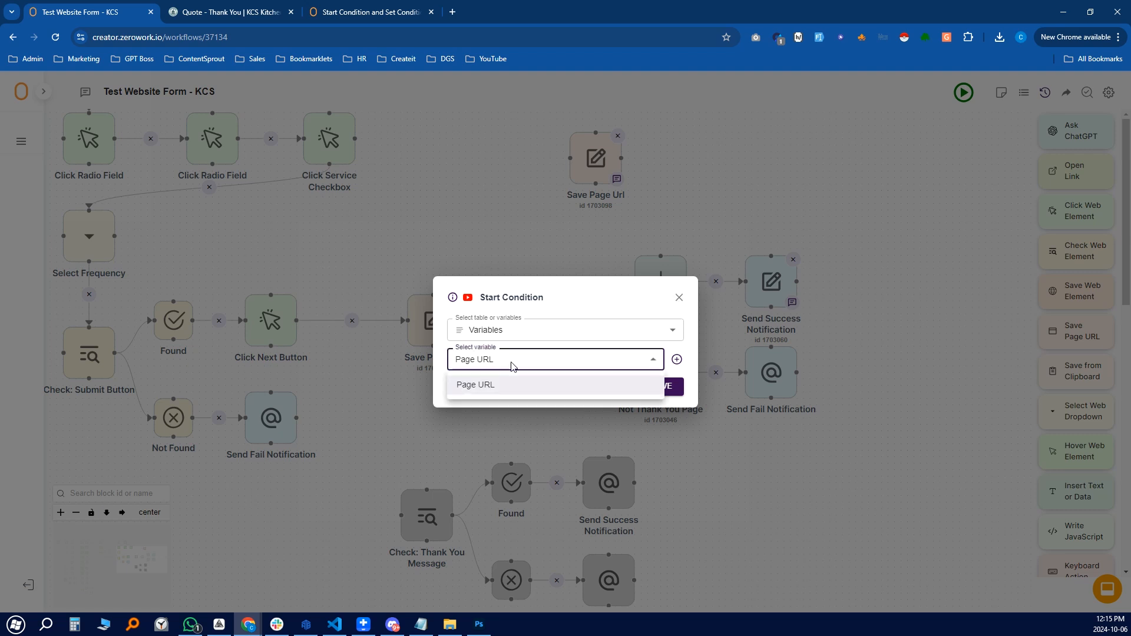
left_click(512, 386)
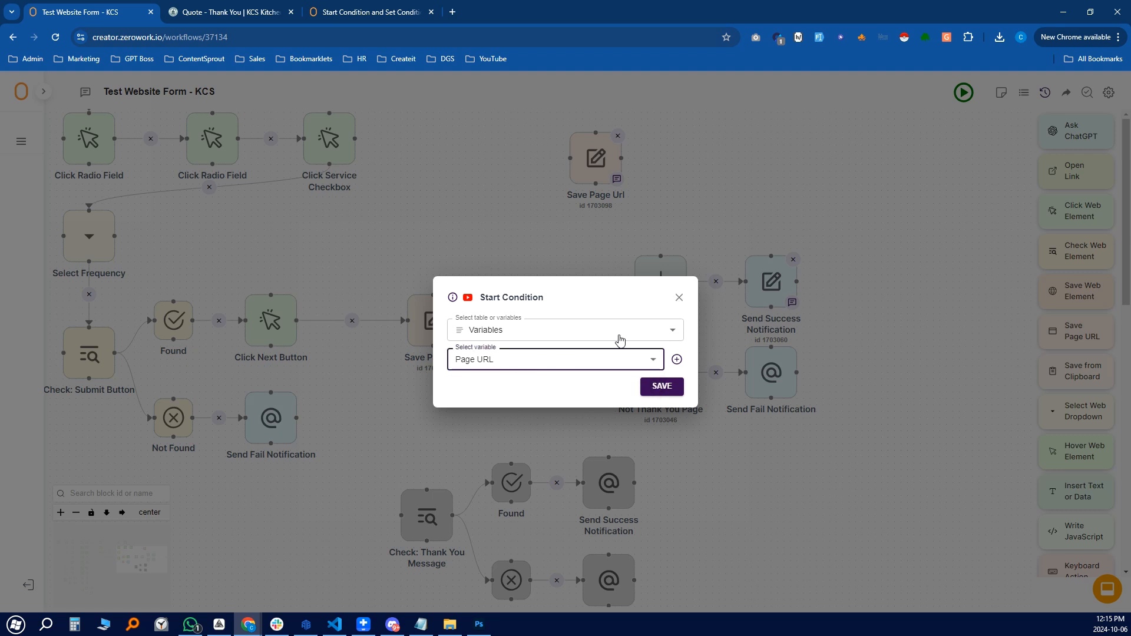
left_click(680, 298)
left_click_drag(849, 389, 812, 388)
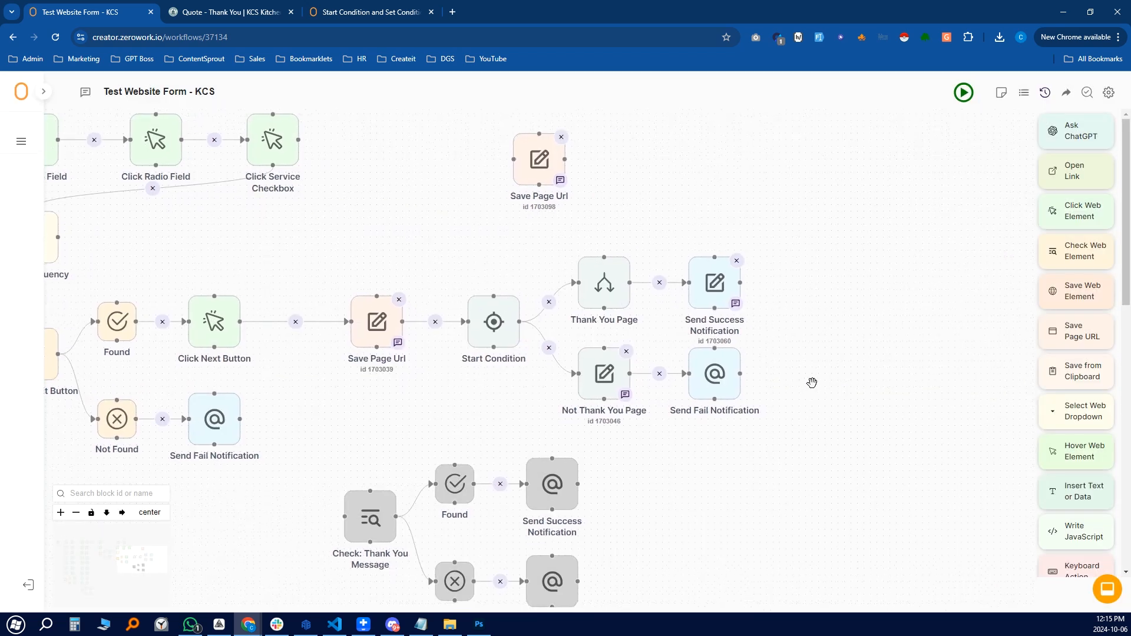
Add a Set Condition block with an equals comparison and value '0-', then review Start Condition
scroll(1093, 380, "down", 4)
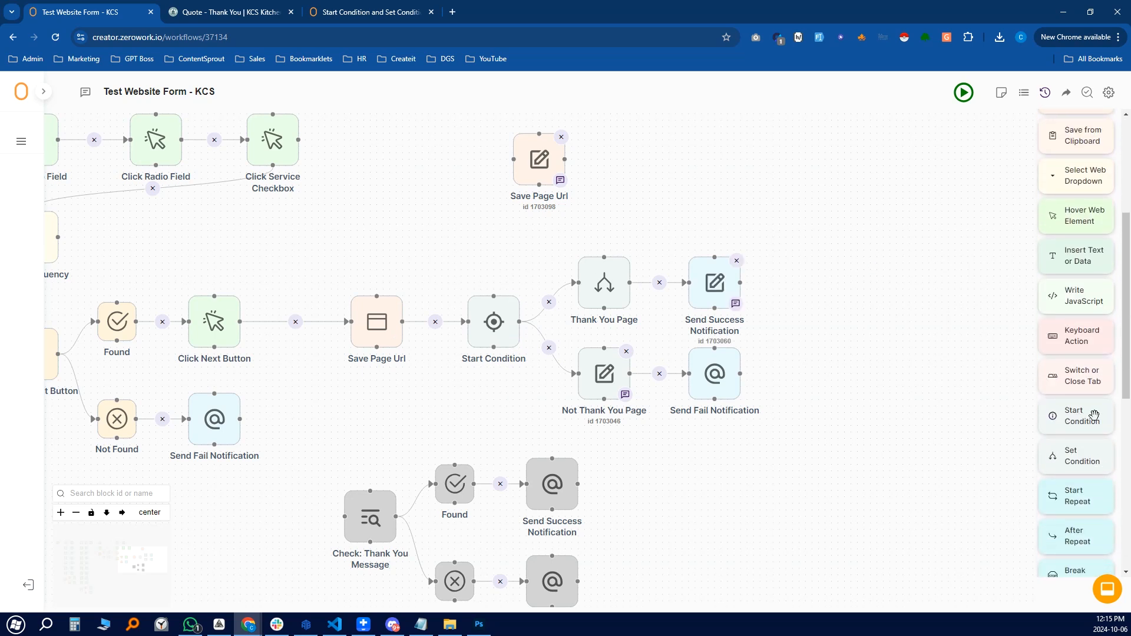
left_click_drag(1094, 461, 744, 217)
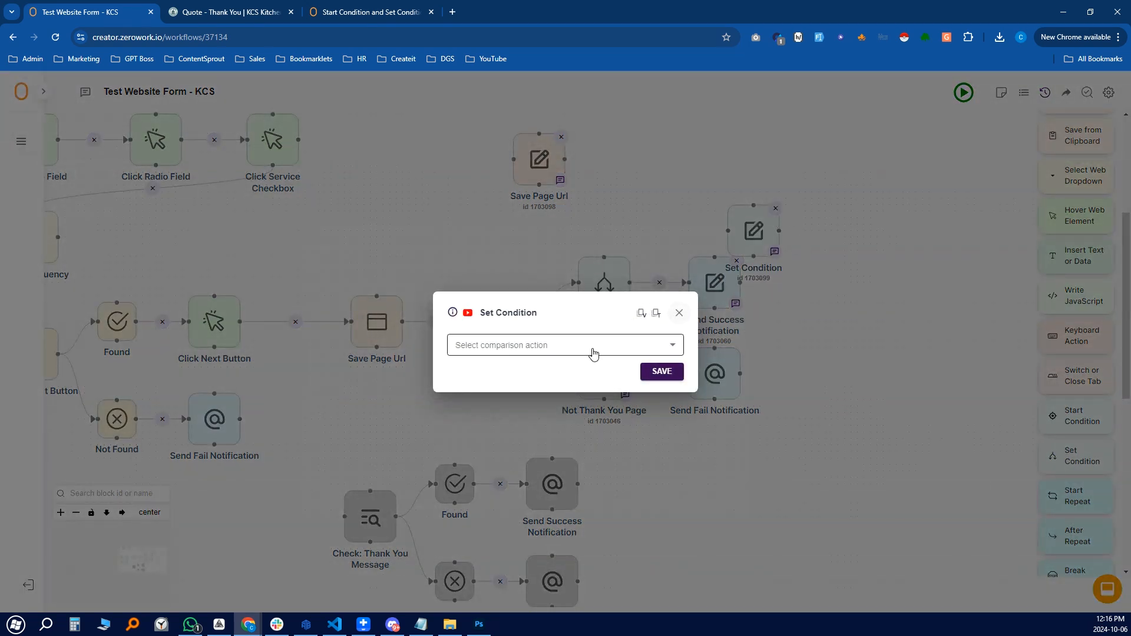
left_click(530, 345)
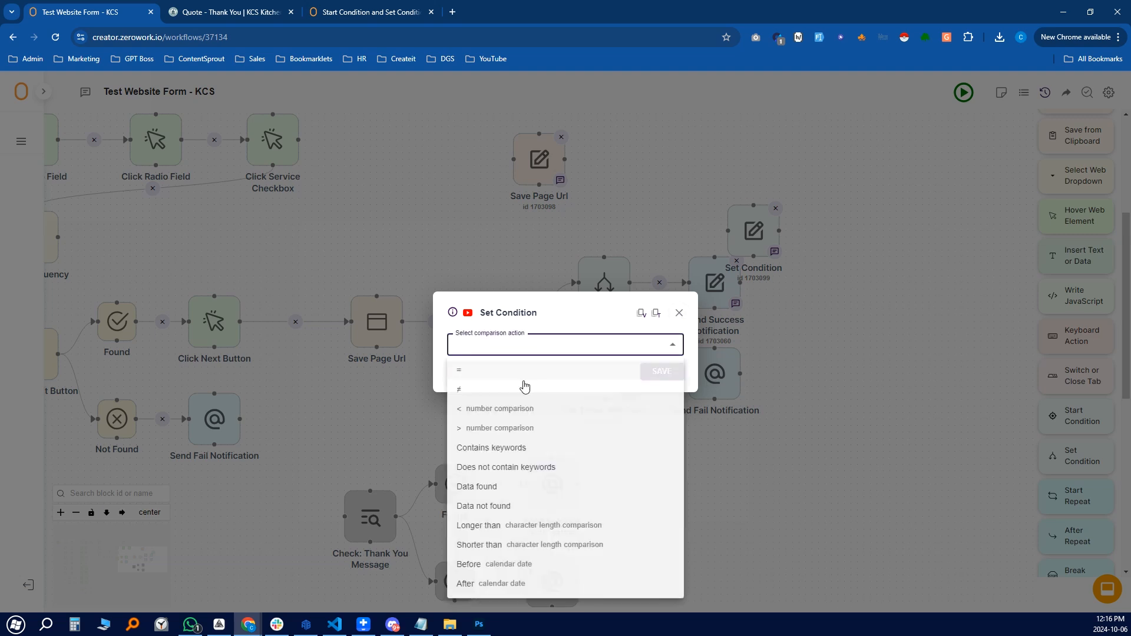
left_click(616, 375)
left_click(553, 361)
type("0-")
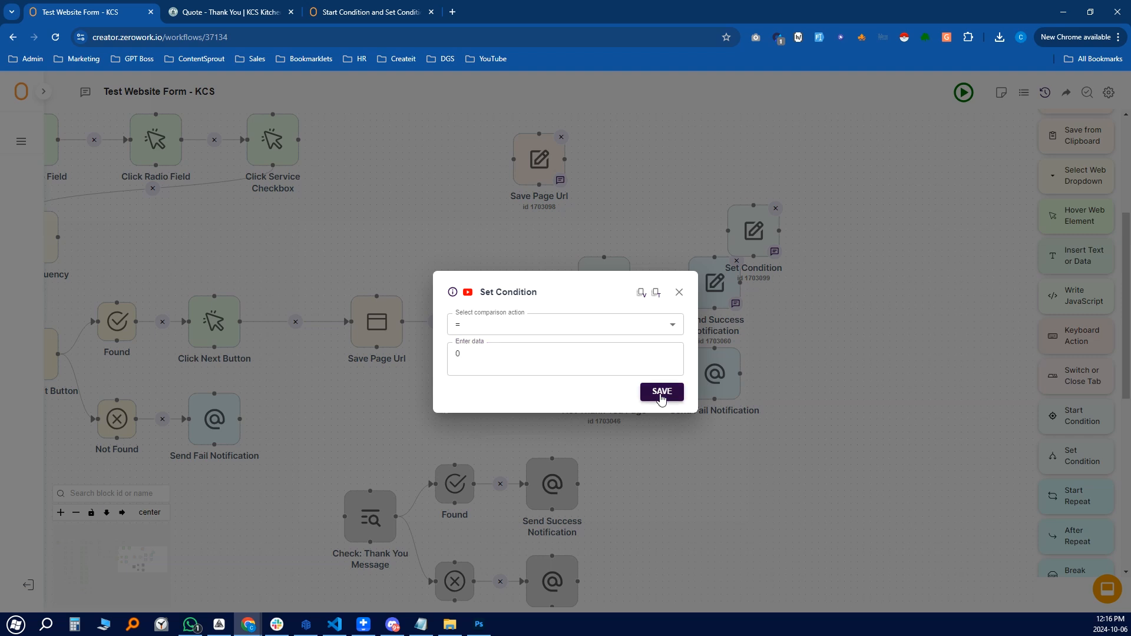
left_click(662, 393)
left_click(494, 322)
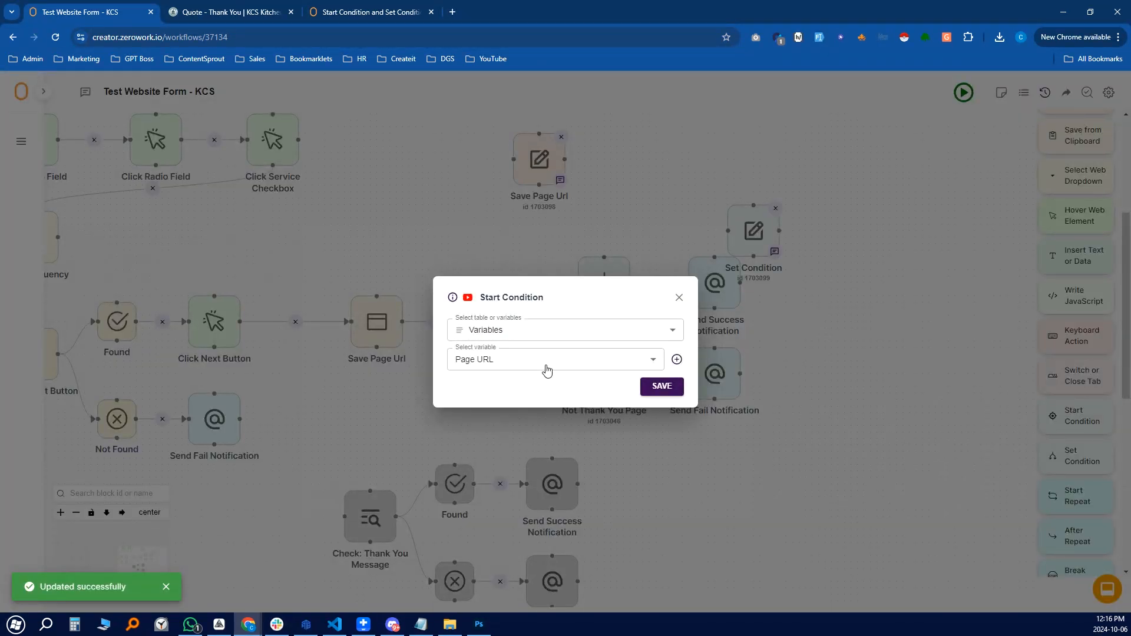
left_click(679, 298)
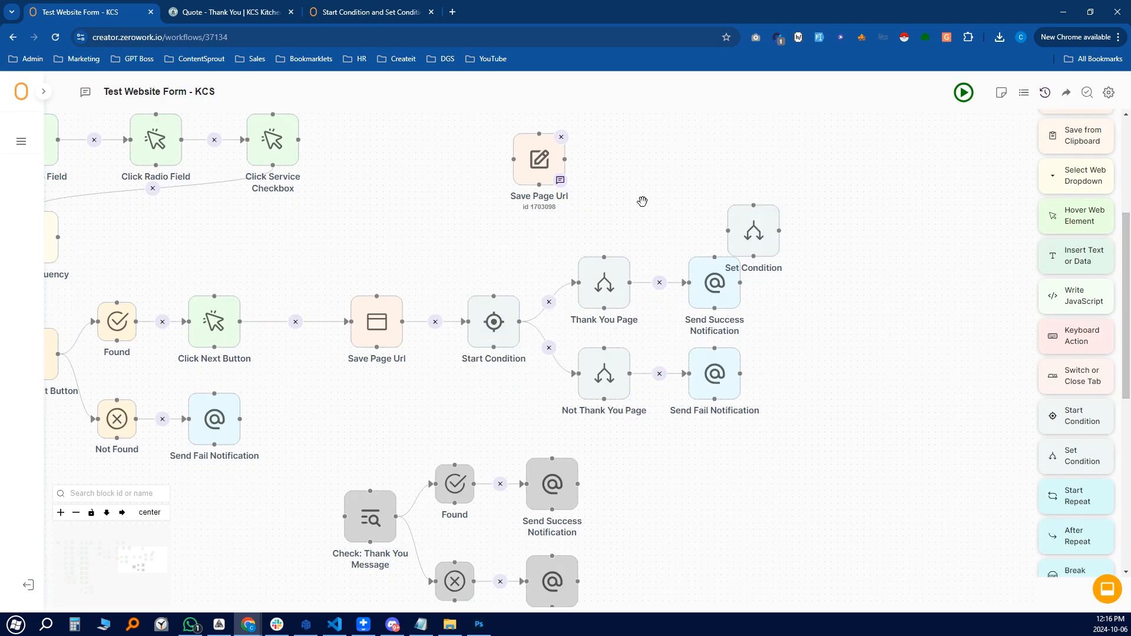
Delete the stray Save Page Url block and move the new Set Condition above Thank You Page
left_click(562, 140)
left_click_drag(756, 207, 607, 155)
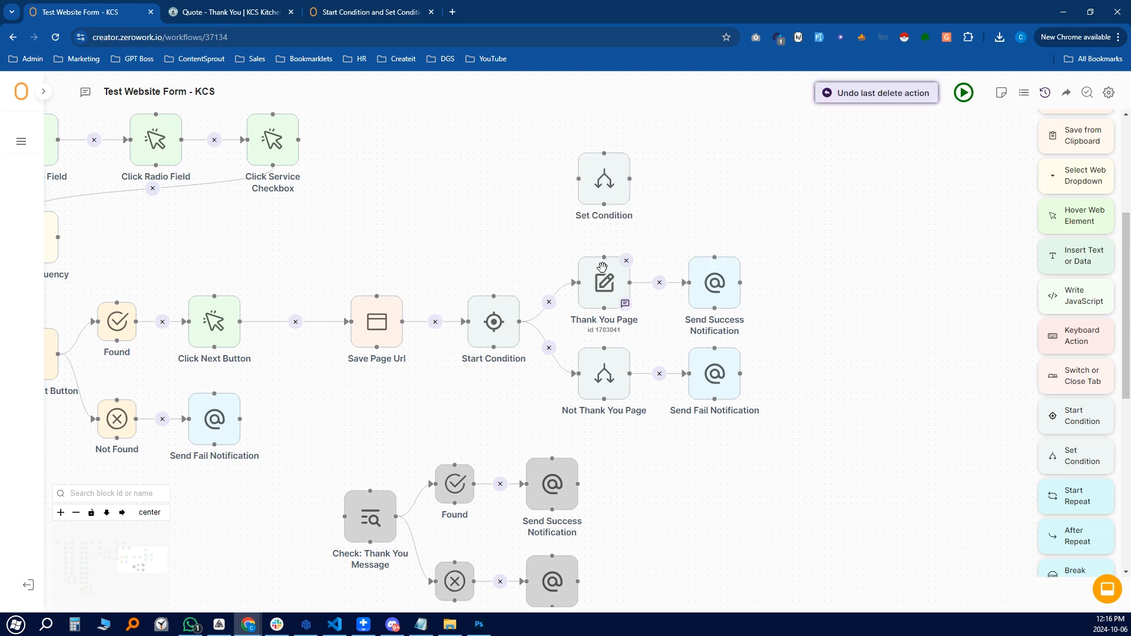
left_click(604, 179)
left_click(523, 327)
left_click(623, 278)
left_click(679, 292)
Connect Start Condition to the new Set Condition, set it to equals, then delete that extra block
left_click_drag(519, 322, 580, 178)
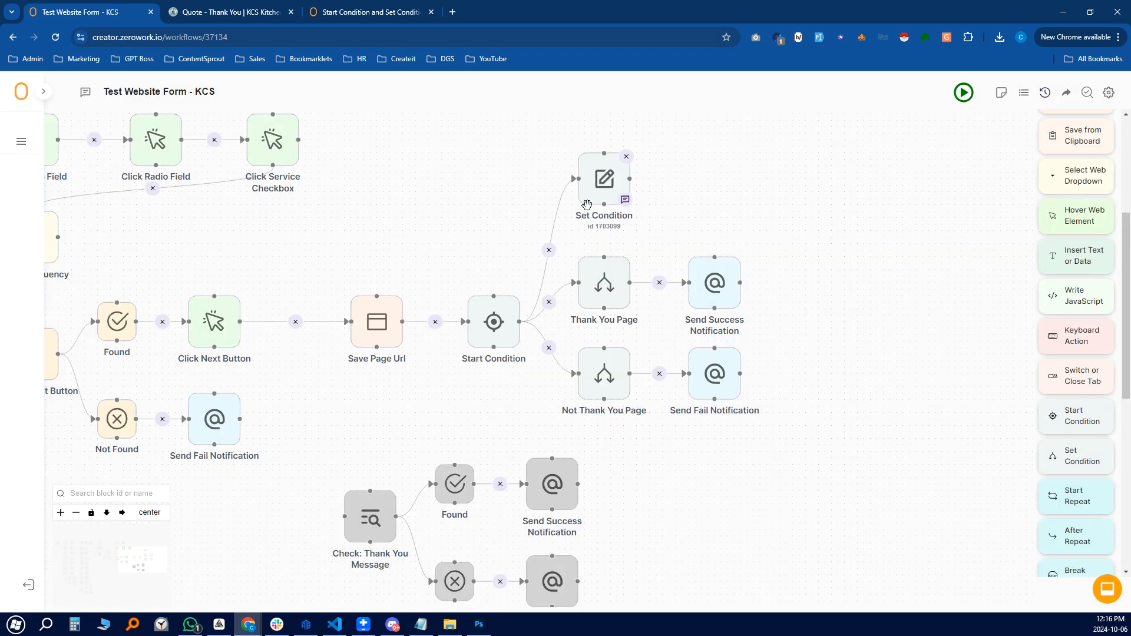
left_click(604, 179)
left_click(493, 326)
left_click(510, 357)
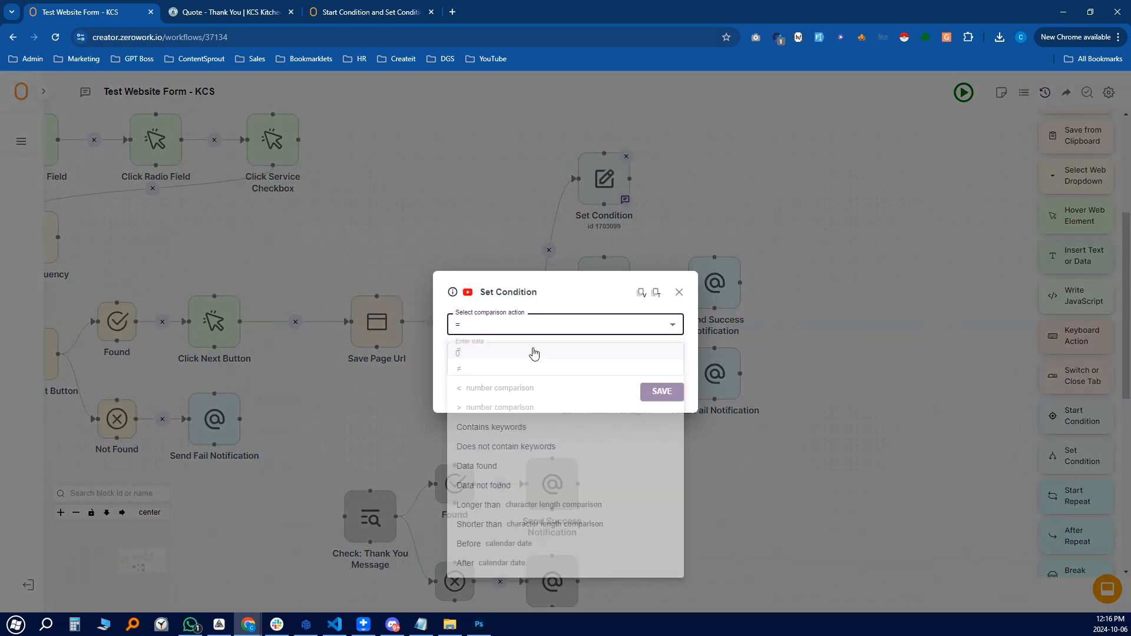
left_click_drag(548, 354, 453, 354)
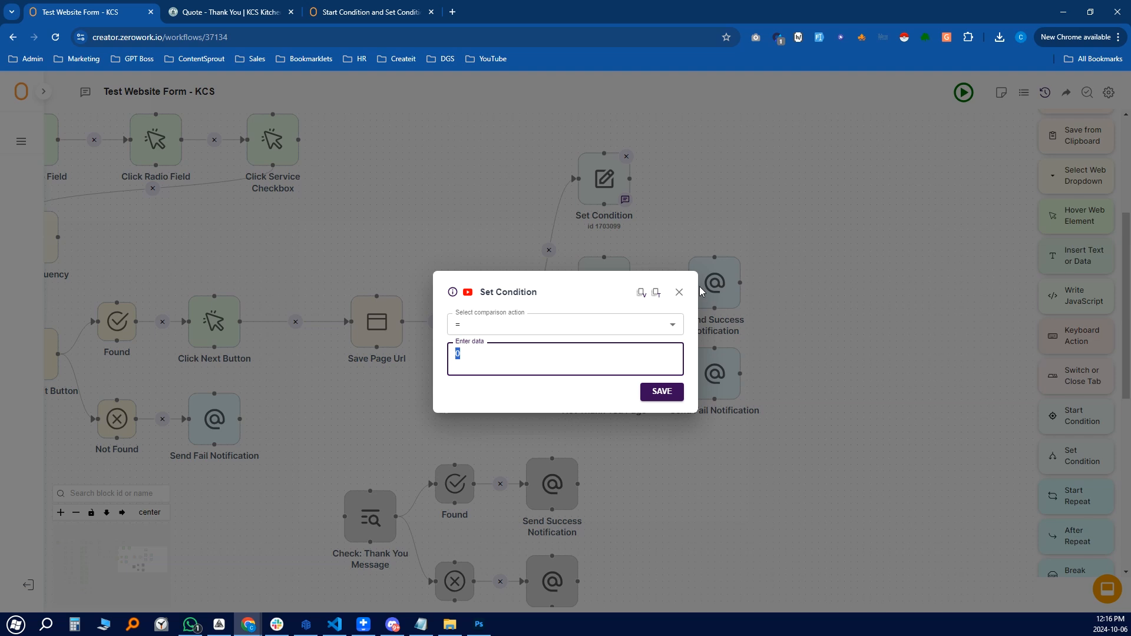
left_click(679, 292)
left_click(627, 156)
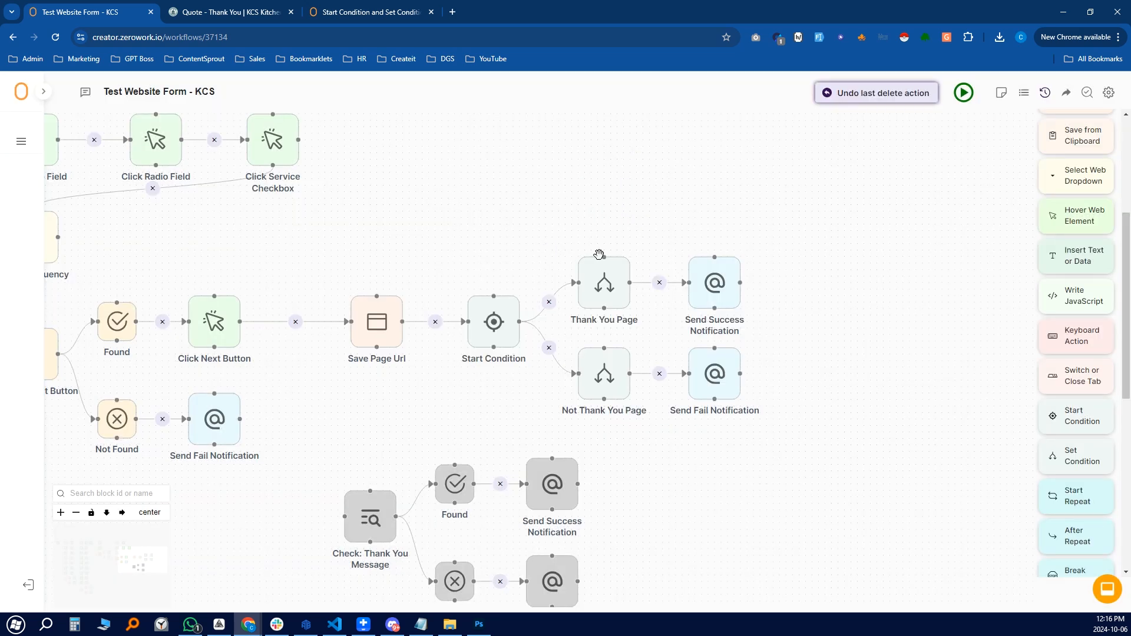
Confirm the Thank You Page condition compares the finish URL with equals
left_click(608, 285)
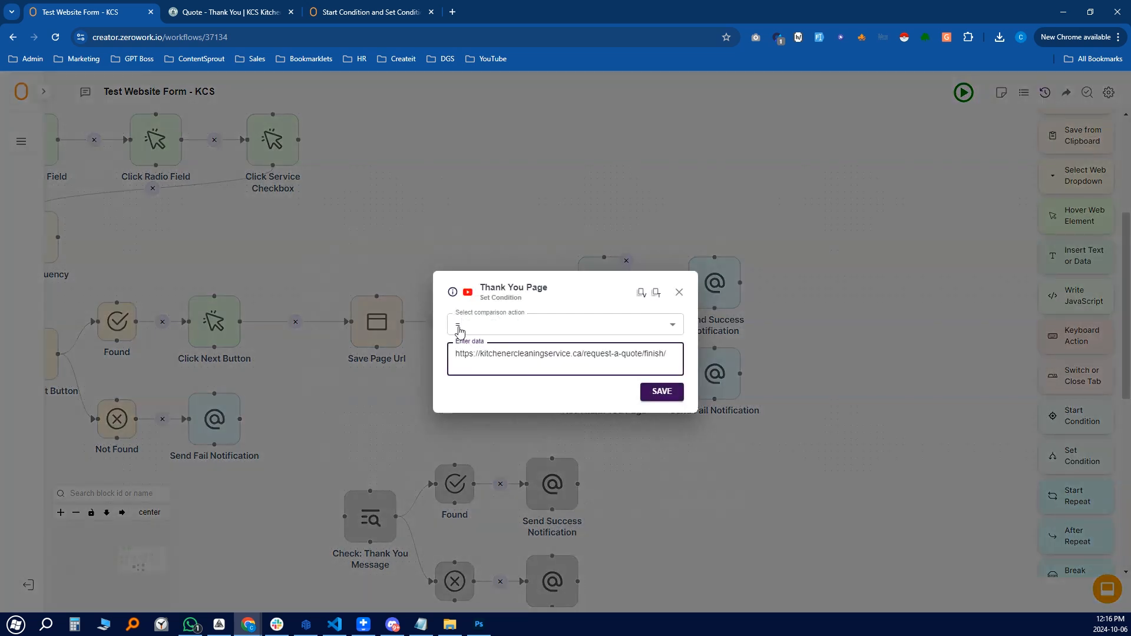
left_click_drag(670, 354, 548, 358)
left_click(656, 359)
left_click(680, 293)
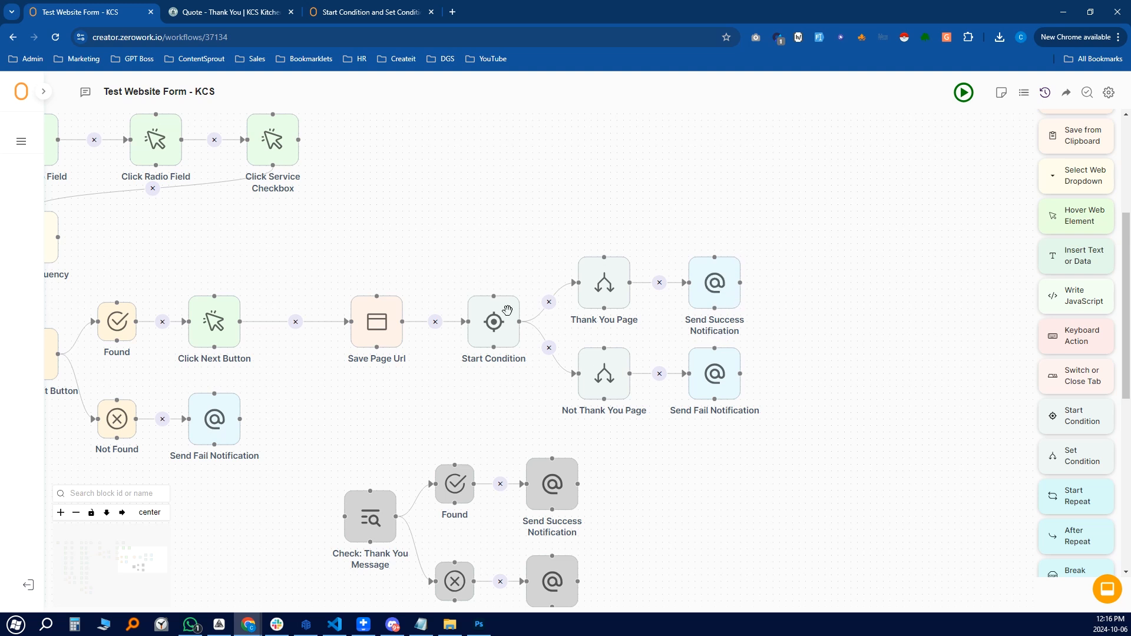
left_click(622, 398)
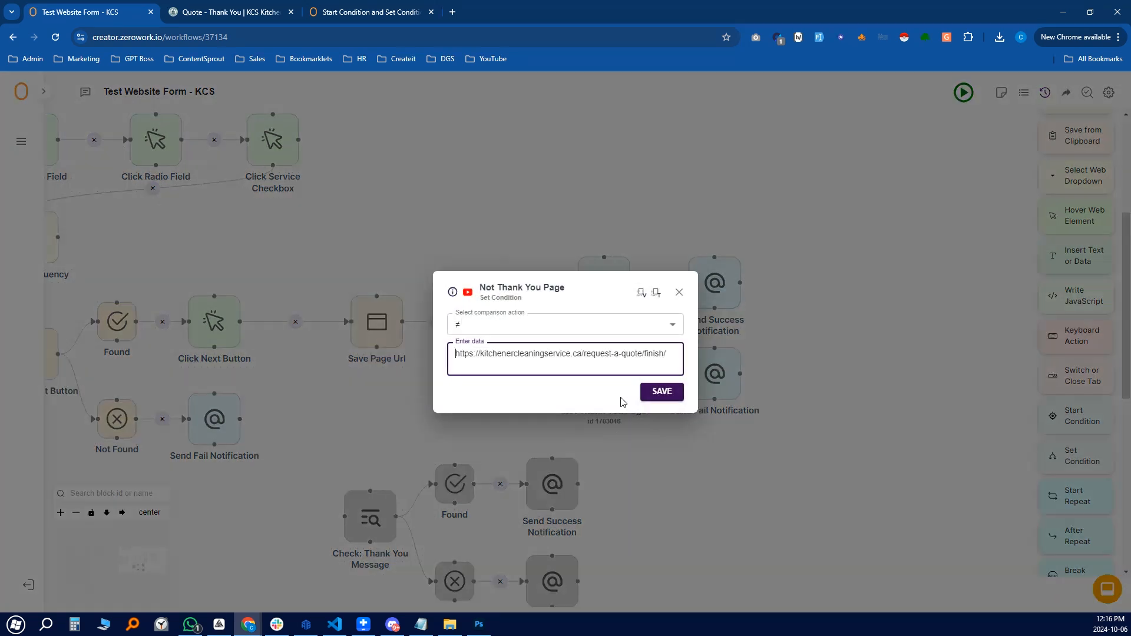
left_click(481, 326)
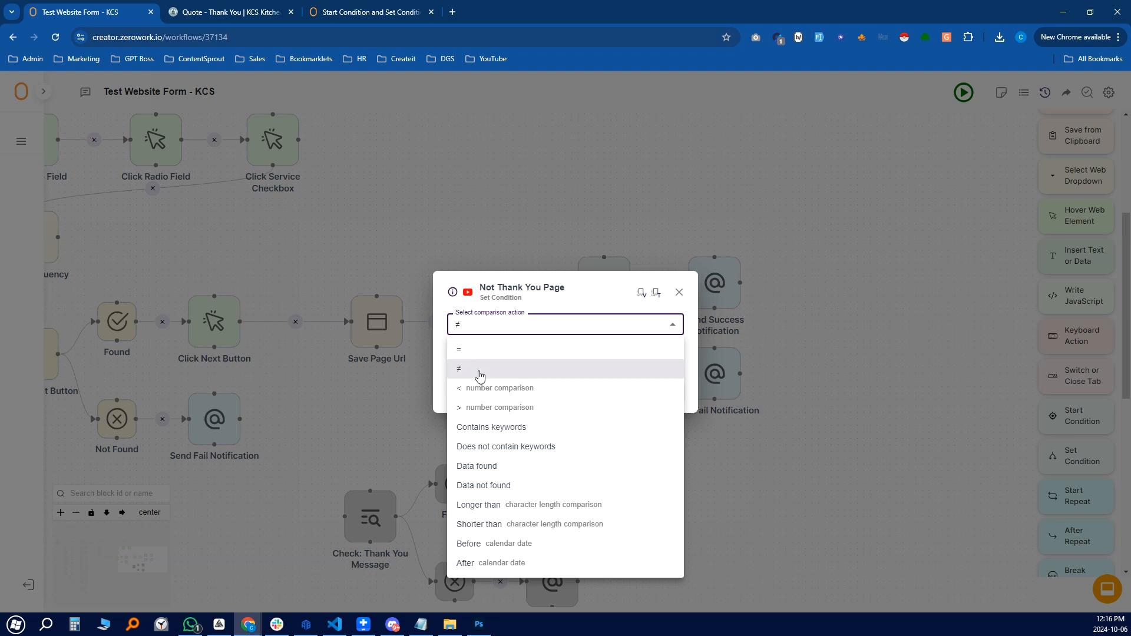
left_click(480, 371)
left_click(577, 354)
left_click(680, 292)
left_click(715, 373)
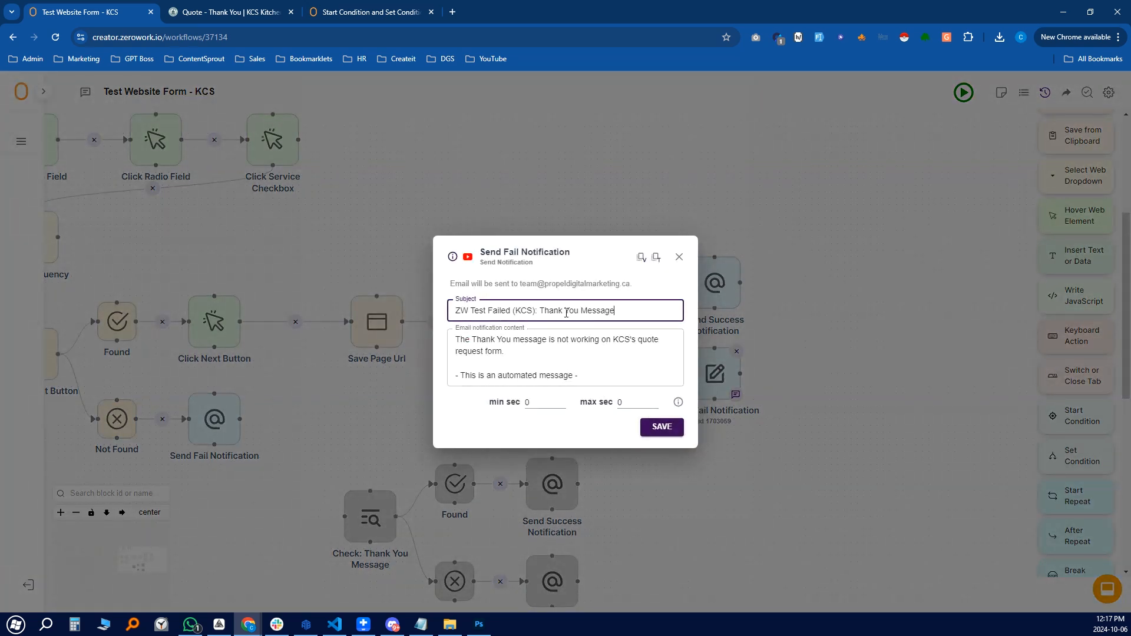
Reword the fail email's subject and body from Thank You message to Thank You page, and save
left_click_drag(604, 309, 656, 307)
type("P")
double_click(527, 341)
type("page")
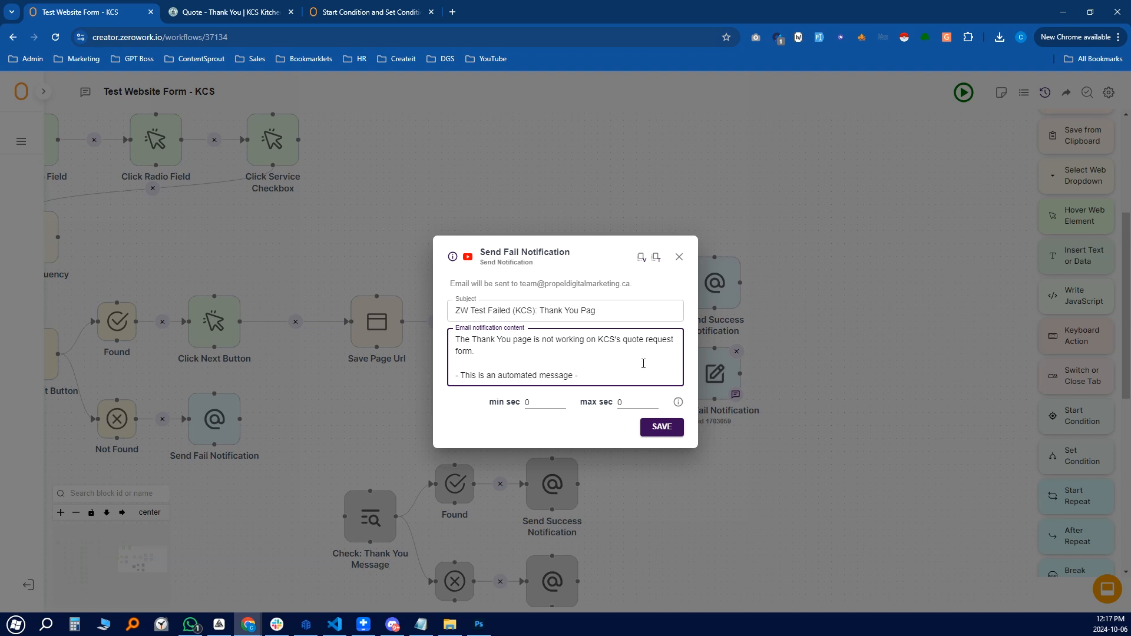
left_click(662, 426)
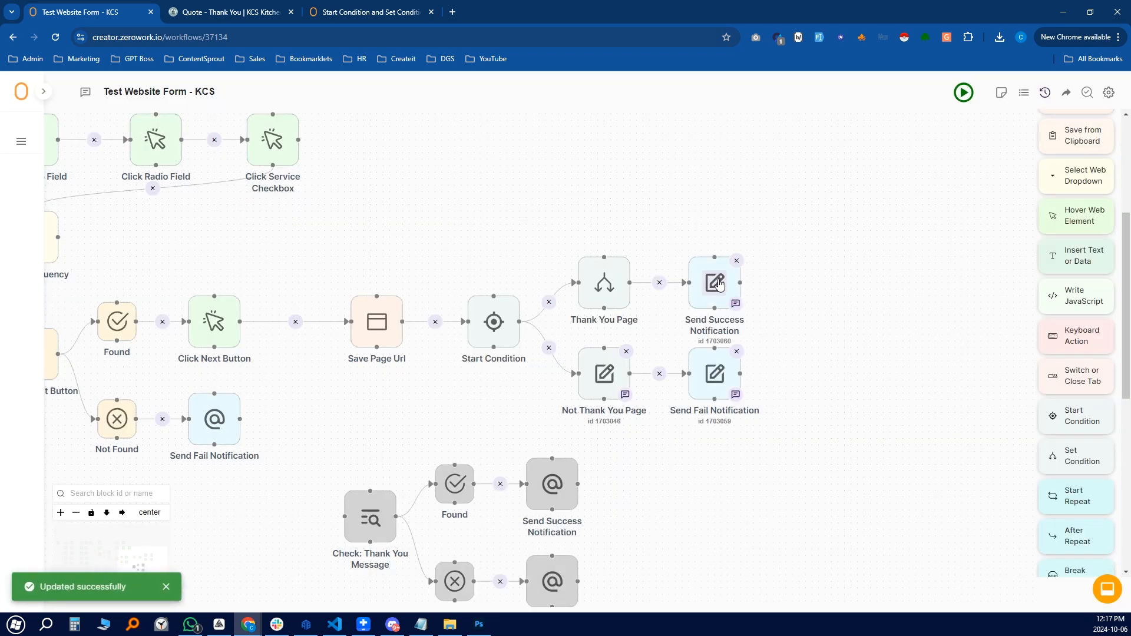
Review the Send Success Notification email body and close it unchanged
left_click(712, 284)
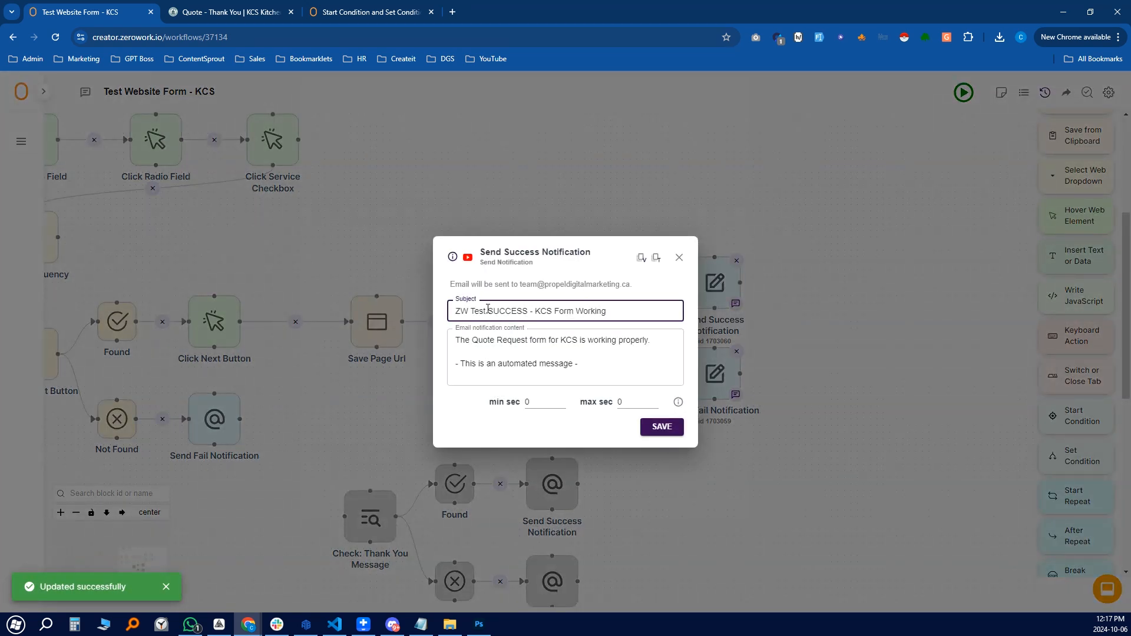
left_click(537, 340)
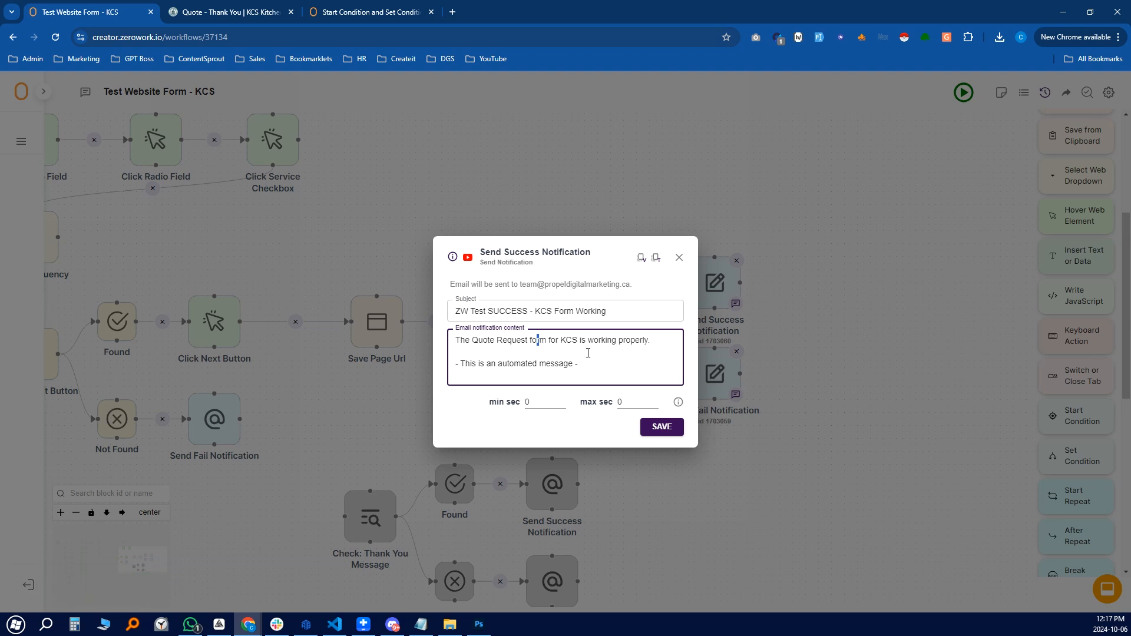
left_click(679, 257)
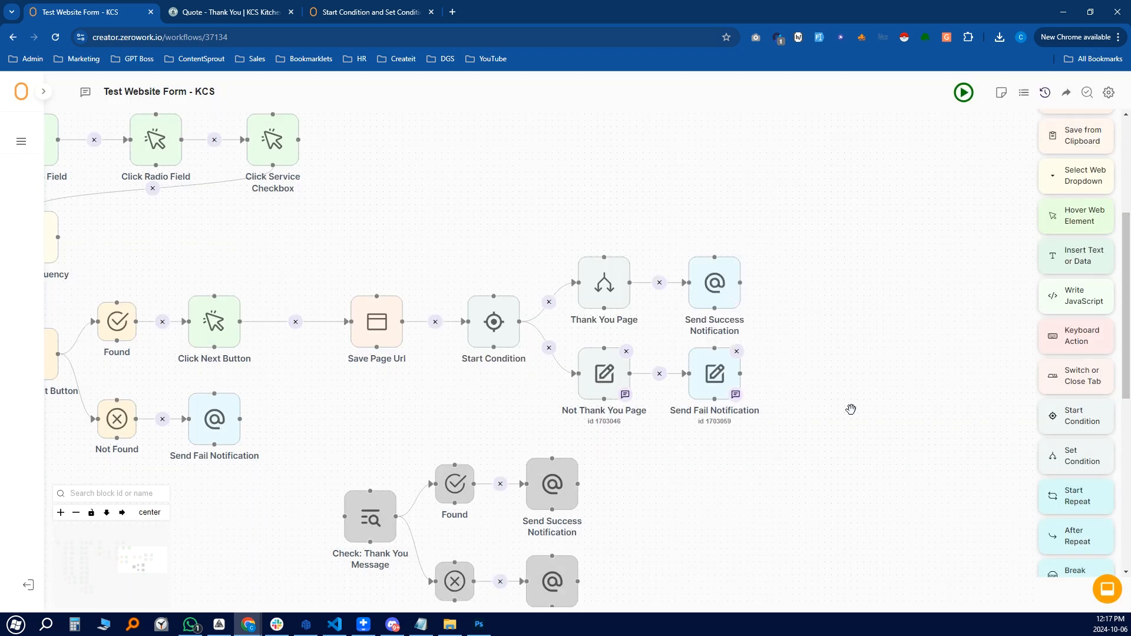
scroll(826, 369, "down", 1)
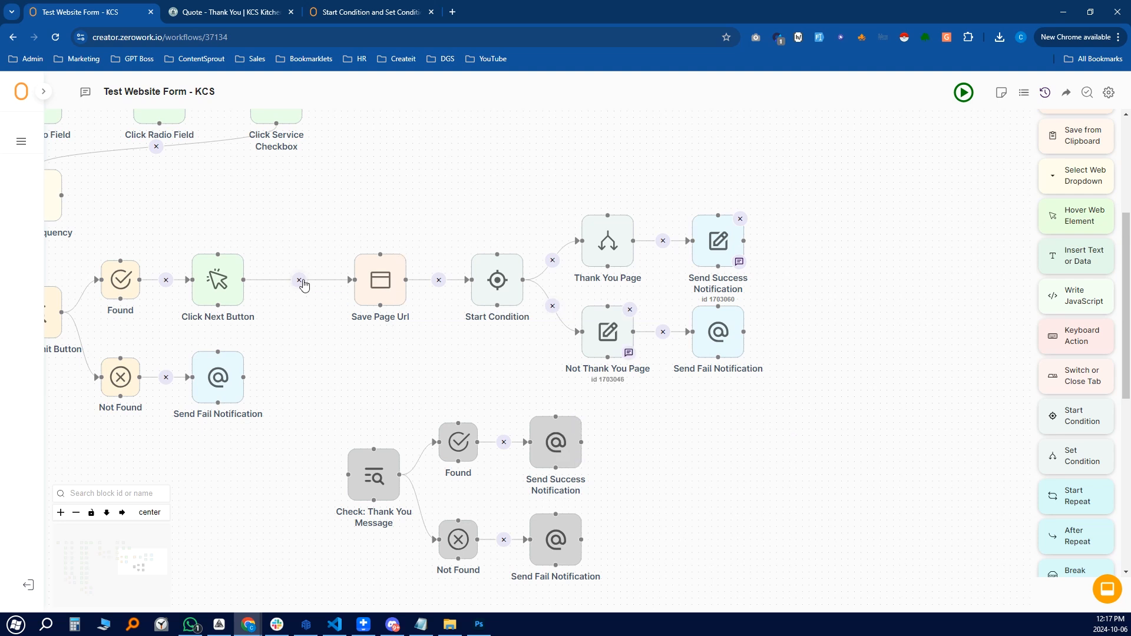
Bring the condition branches into view and run the Test Website Form - KCS TaskBot
left_click_drag(813, 246, 813, 282)
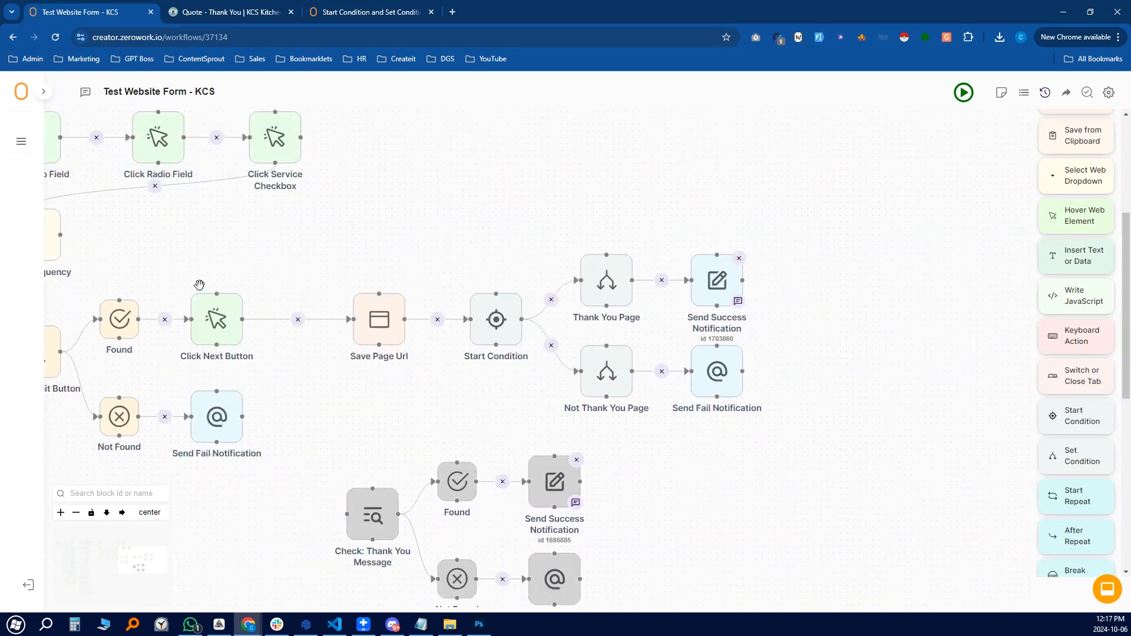
left_click(964, 93)
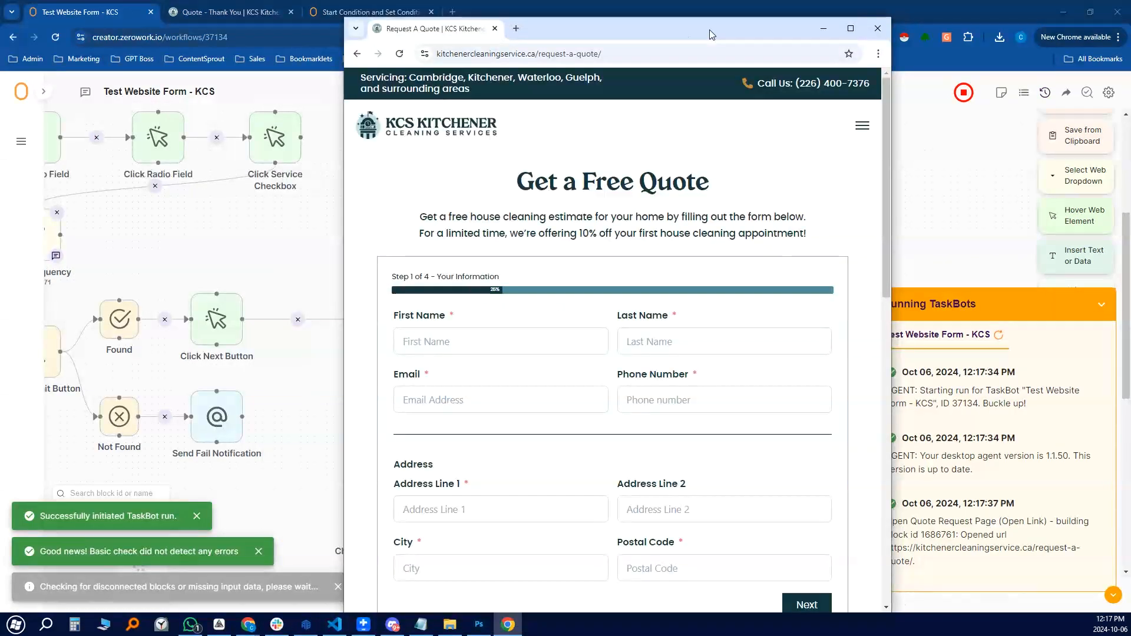
Maximize the quote form and enter the contact's first name, last name, e-mail and phone number
double_click(710, 29)
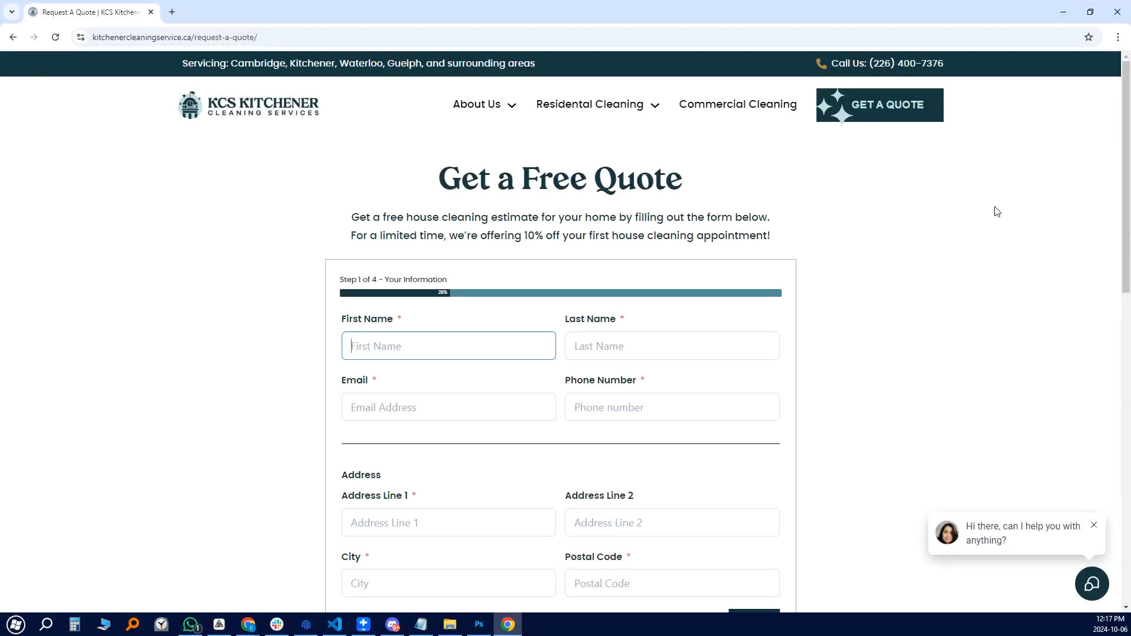
type("Propel")
key("Tab")
type("Team")
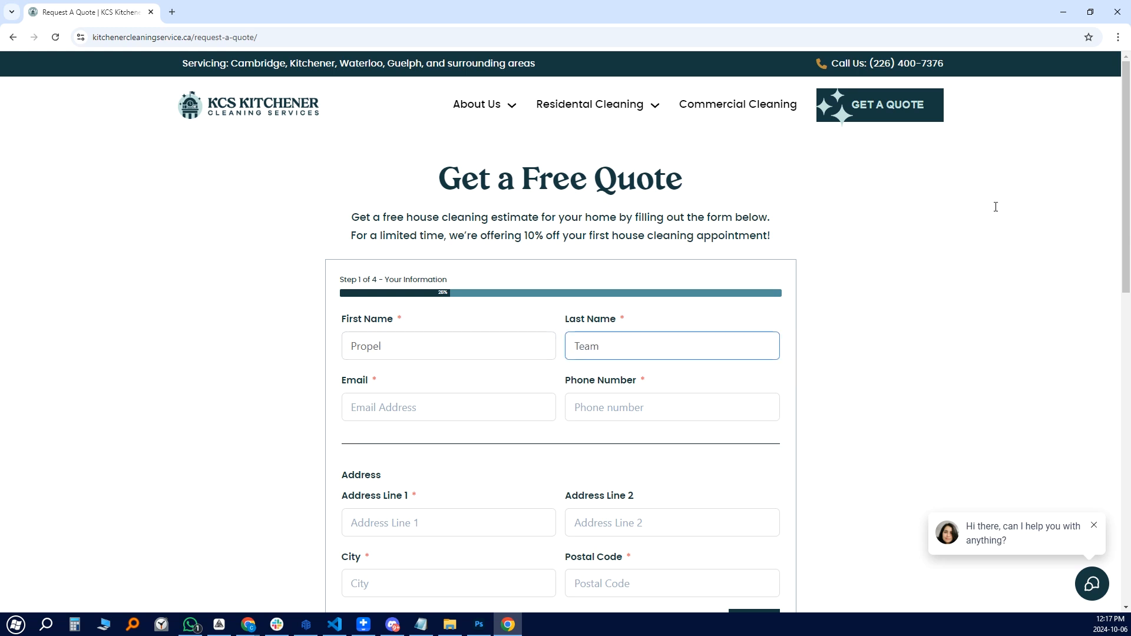
key("Tab")
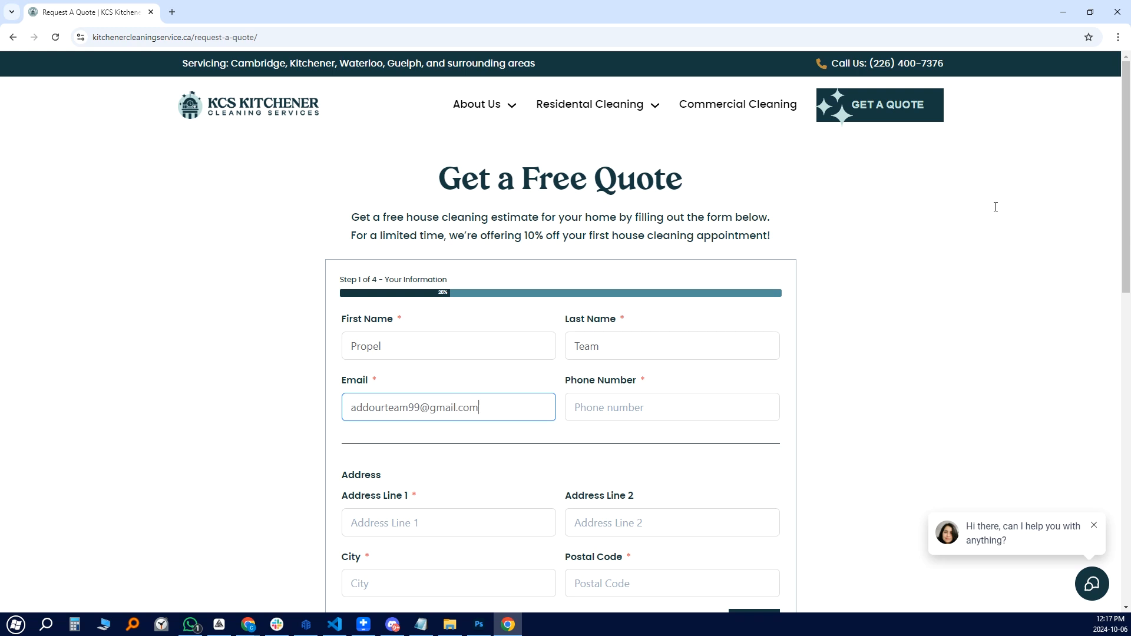
key("Tab")
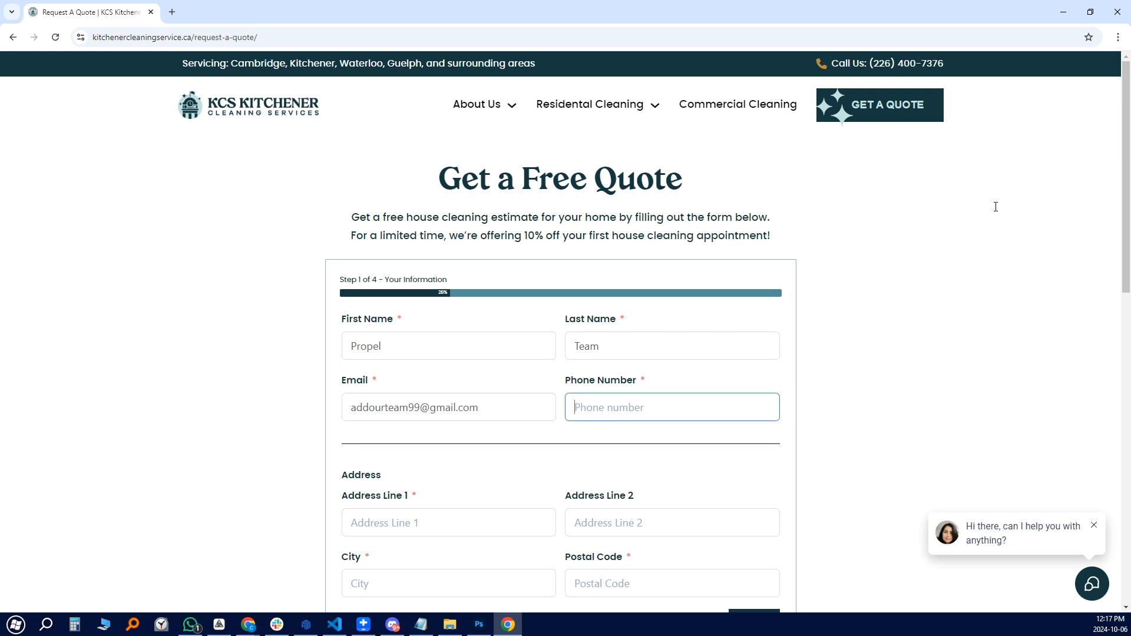
type("(555) 555-5555")
key("Tab")
Enter the street address, city and postal code, then advance the form to step 2
type("123 Fake Street")
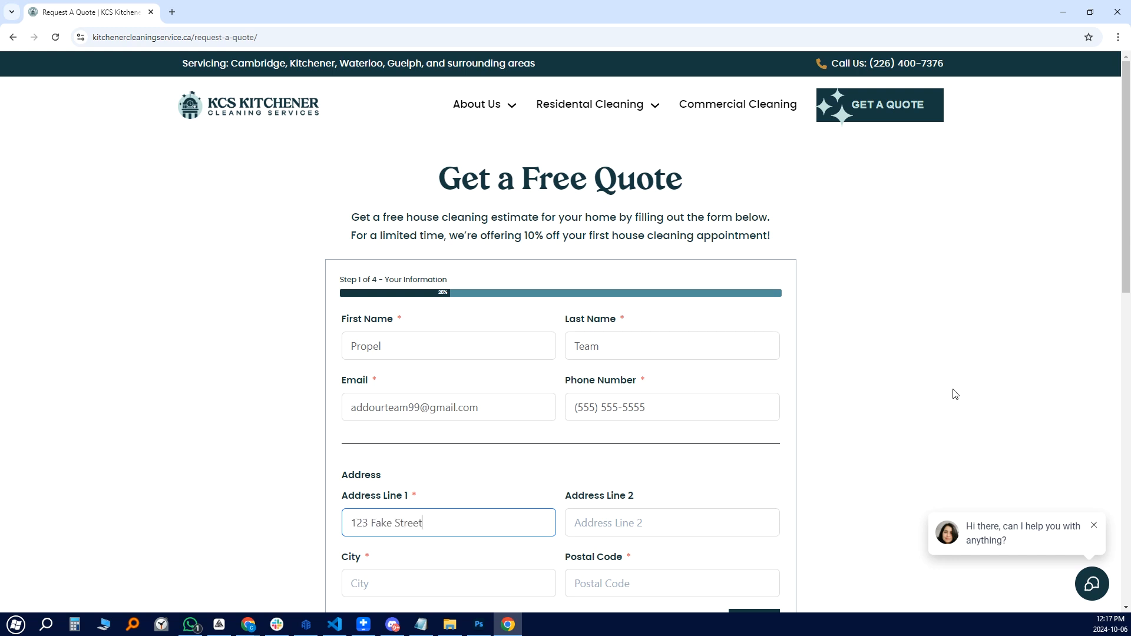
key("Tab")
key("Tab")
type("Cambridge")
key("Tab")
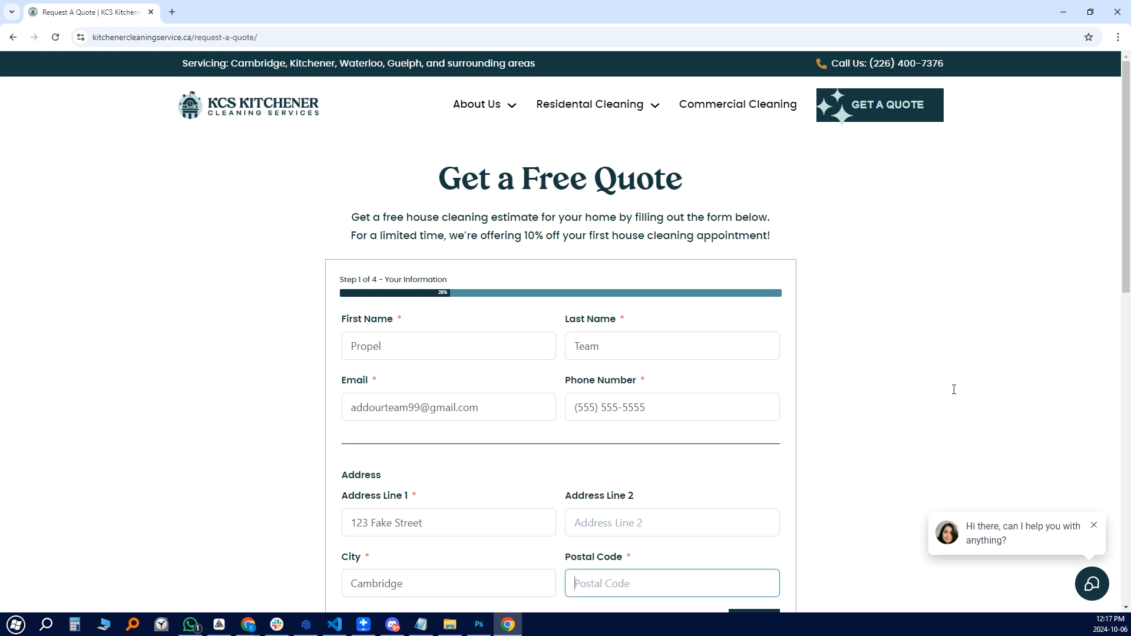
type("N1S0B6")
scroll(954, 390, "down", 3)
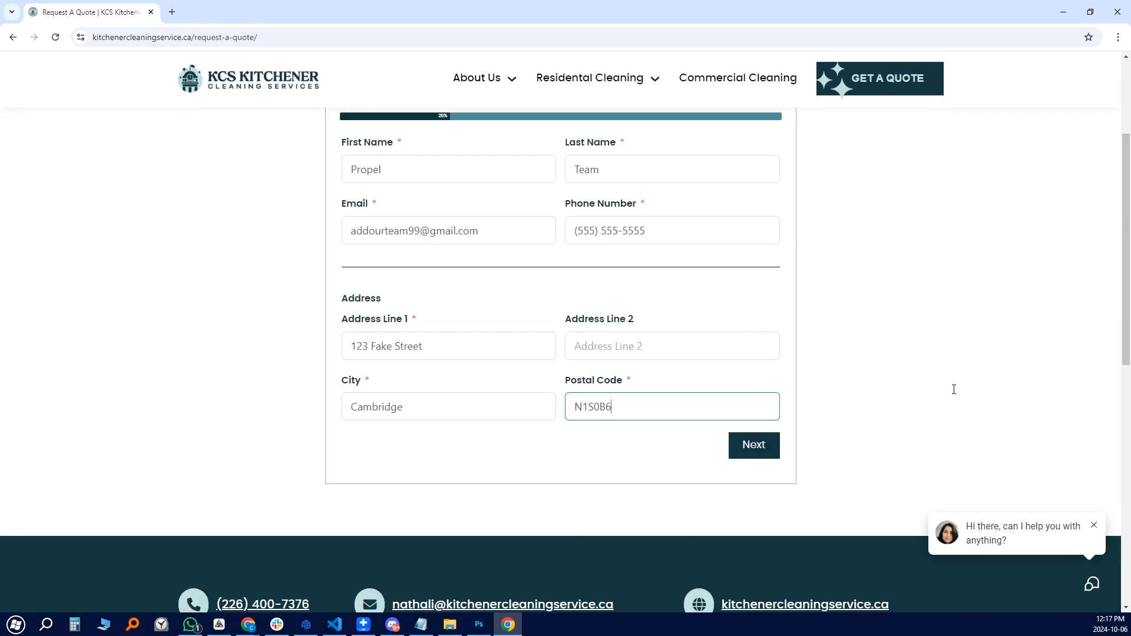
key("Tab")
key("Return")
Choose Whole house as the scope and Complete and thorough cleaning as the priority
key("Tab")
key("space")
scroll(921, 357, "down", 1)
key("Tab")
key("space")
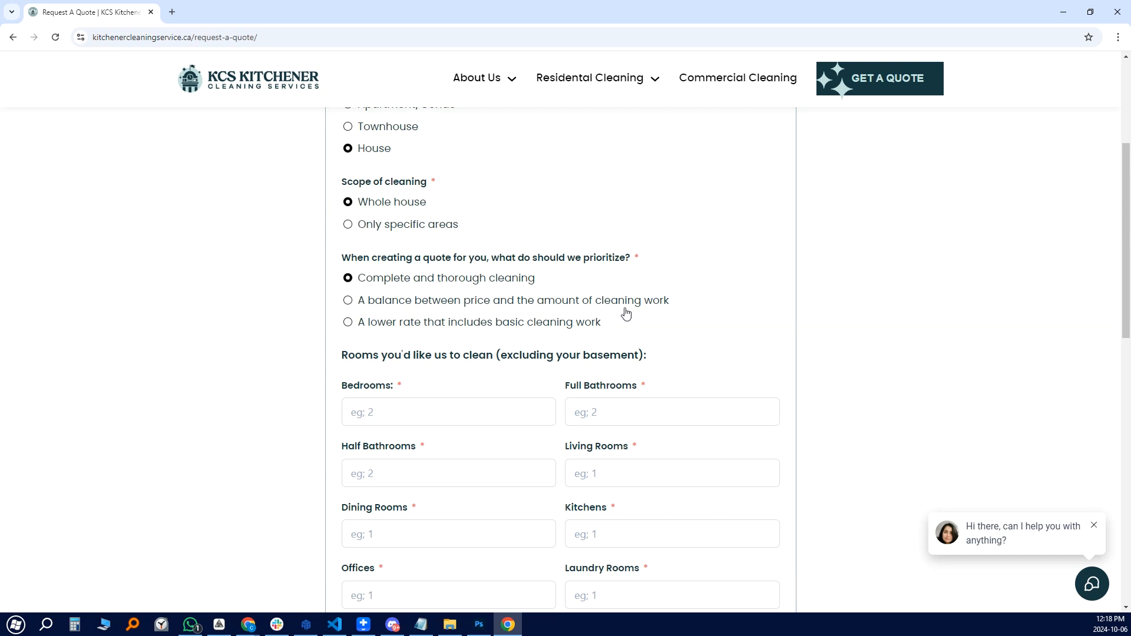
scroll(945, 313, "down", 2)
Set every room count to 1 except Kitchens at 0, then continue to step 3
key("Tab")
type("1")
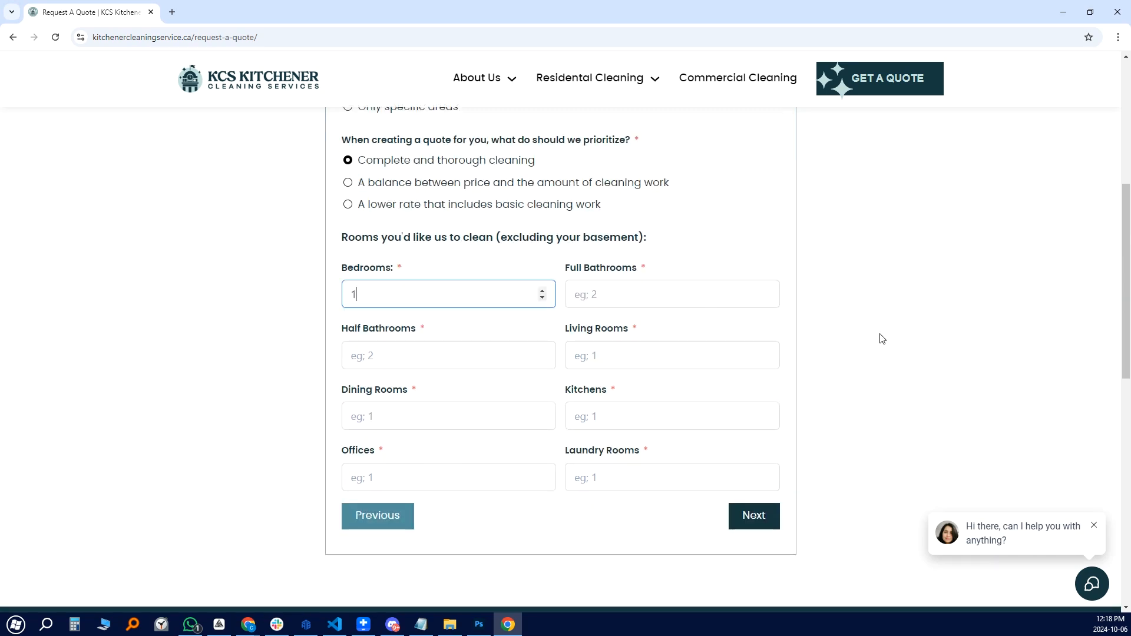
key("Tab")
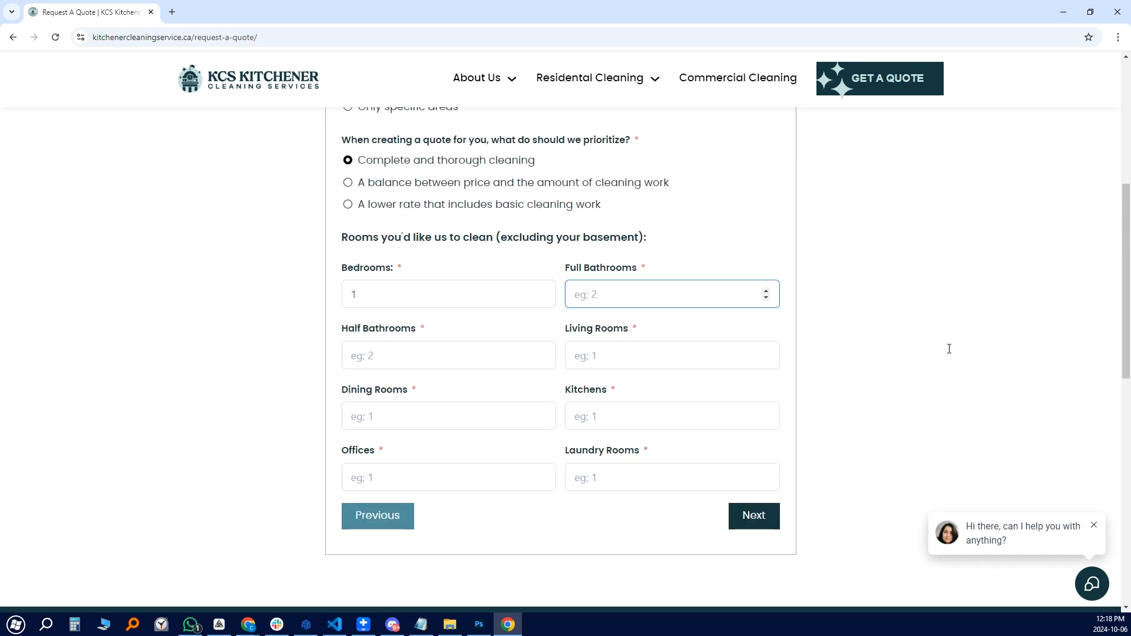
key("Tab")
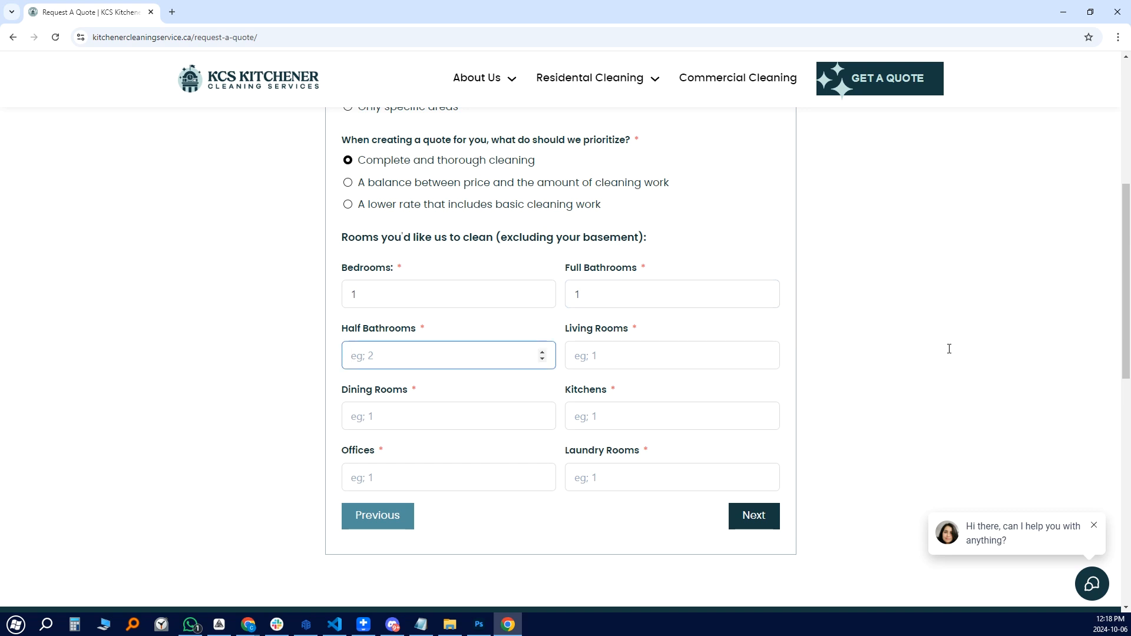
key("Tab")
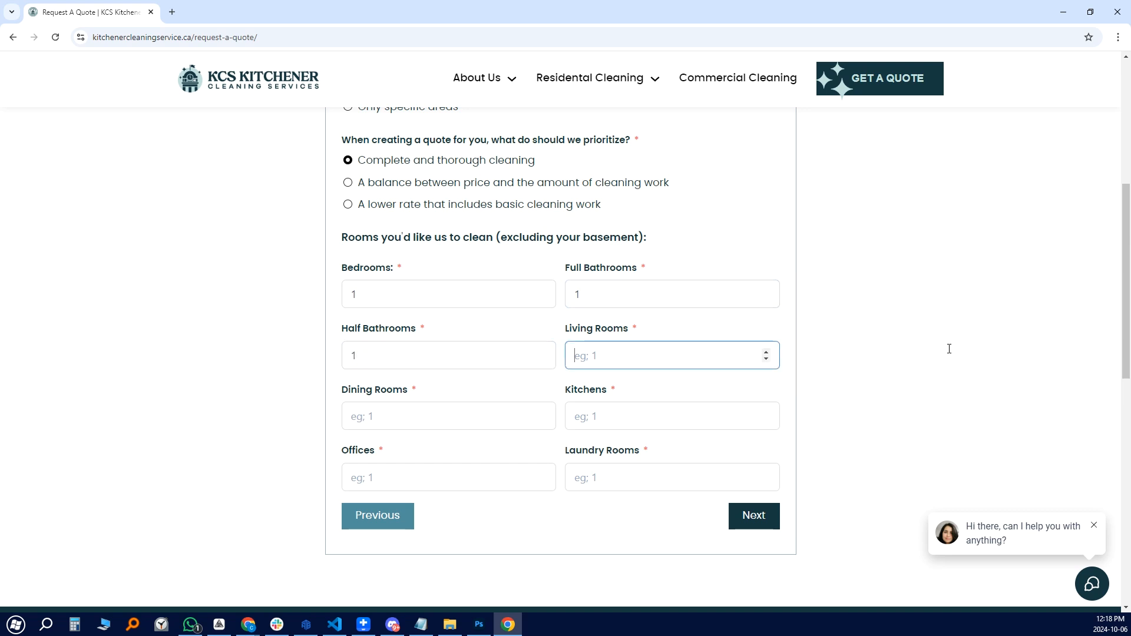
key("Tab")
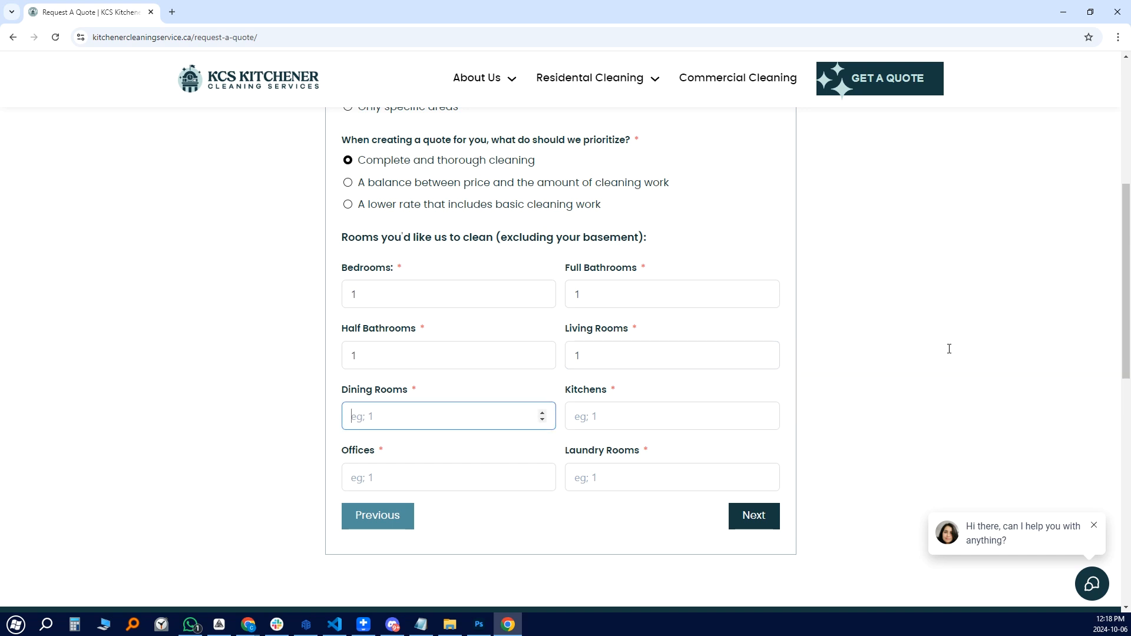
key("Tab")
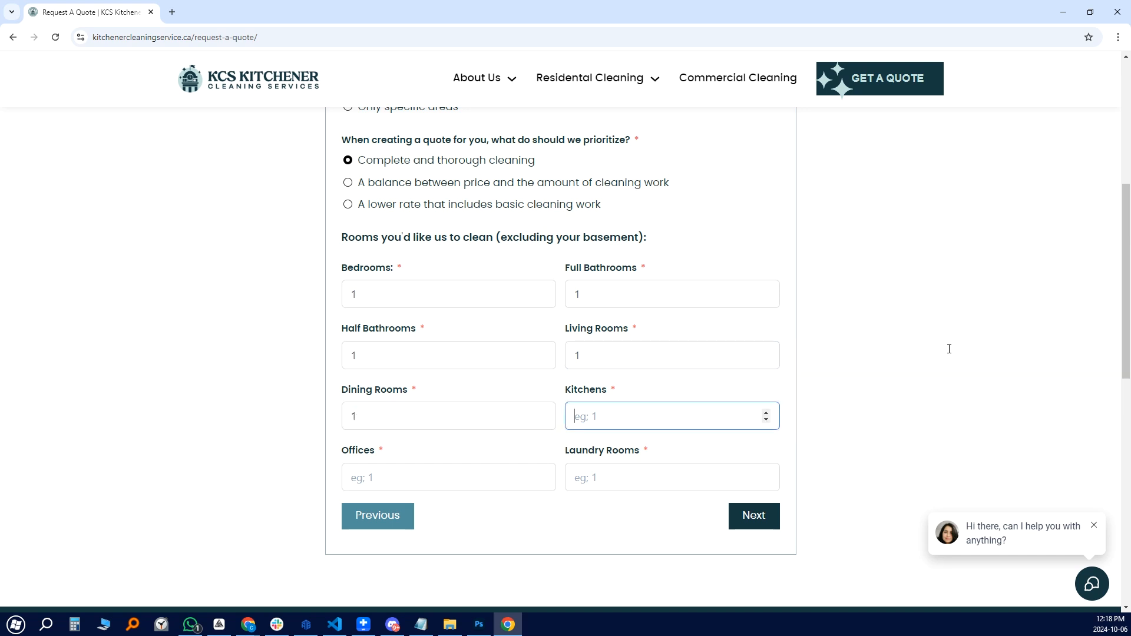
key("Tab")
key("Tab")
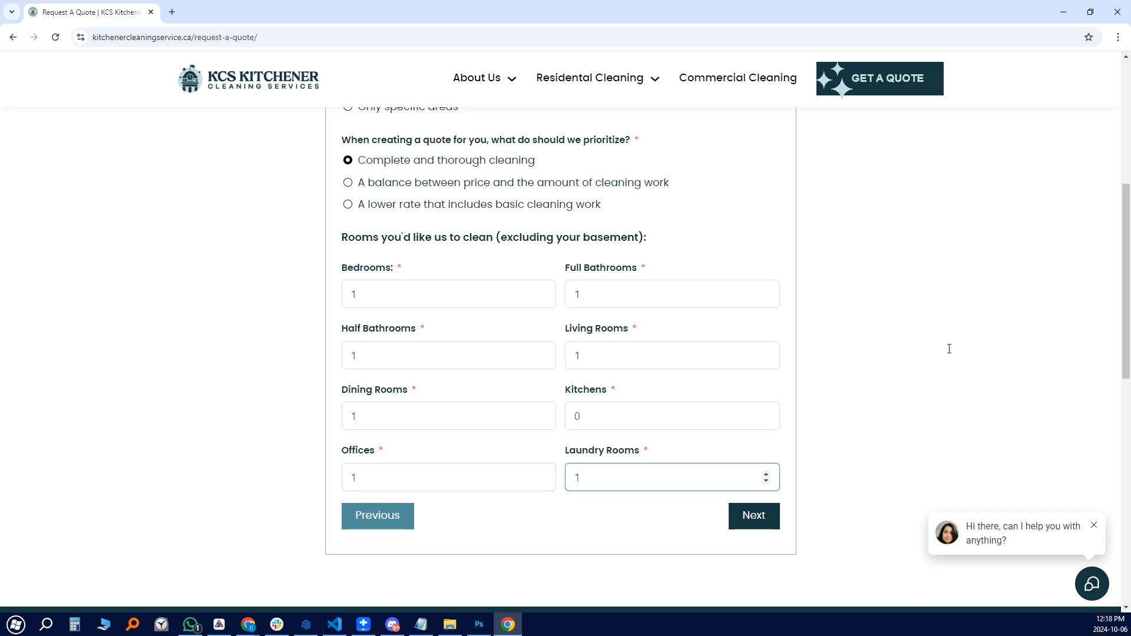
type("1")
key("Return")
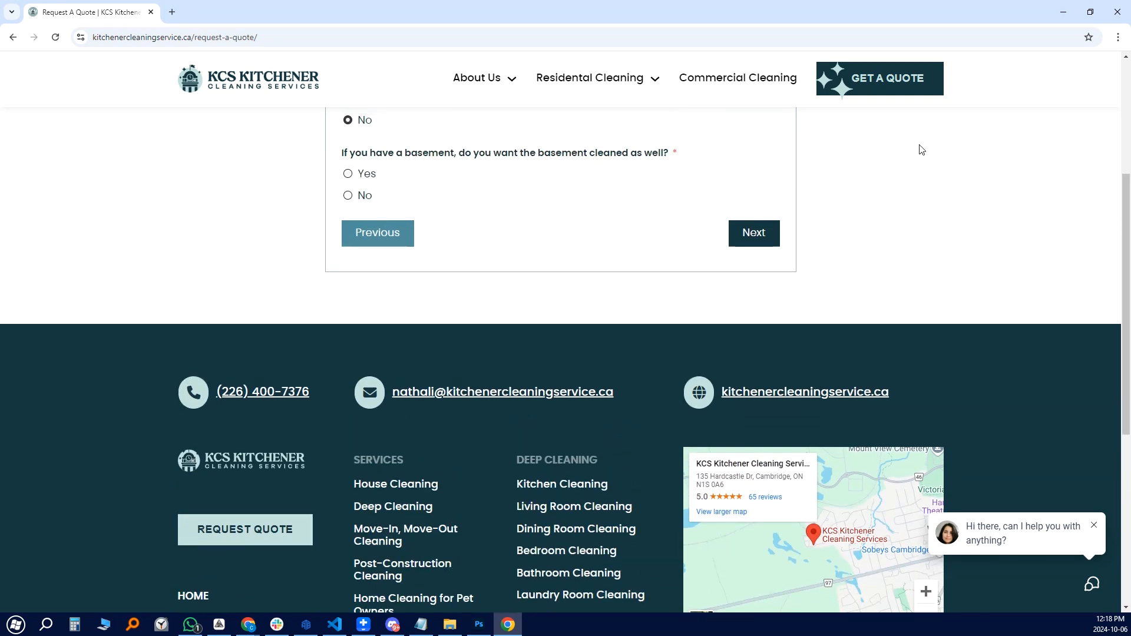
Answer No to basement, enter 1500 sq ft, and answer No to carpeting and shedding pets
left_click(390, 313)
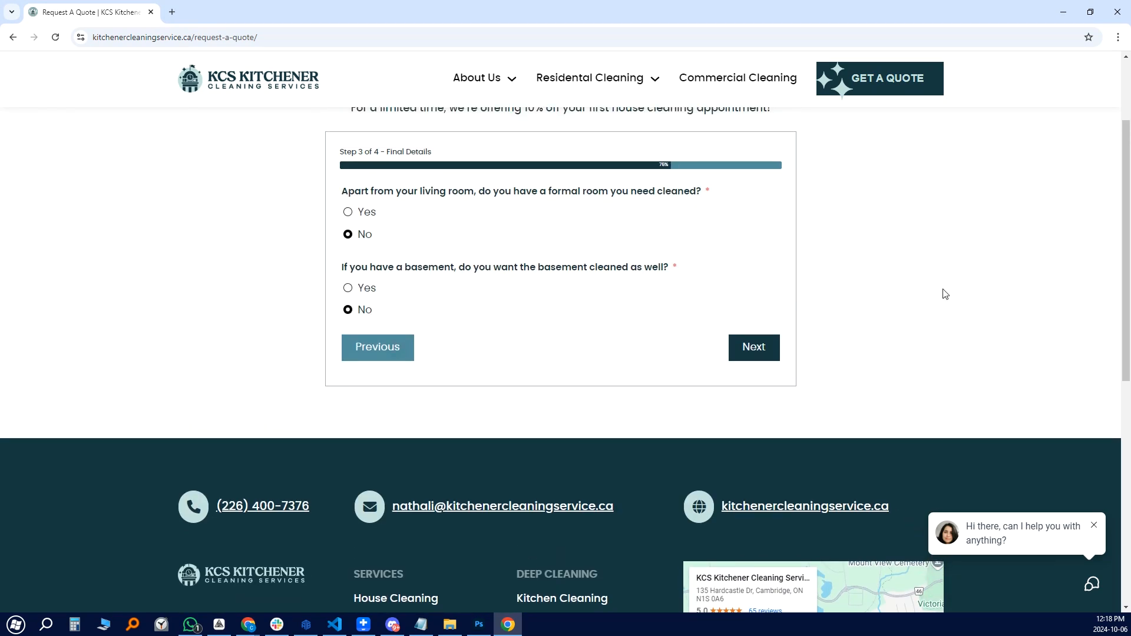
key("Return")
type("1500")
scroll(944, 289, "down", 1)
key("Tab")
key("Down")
scroll(944, 289, "down", 1)
key("Tab")
key("Down")
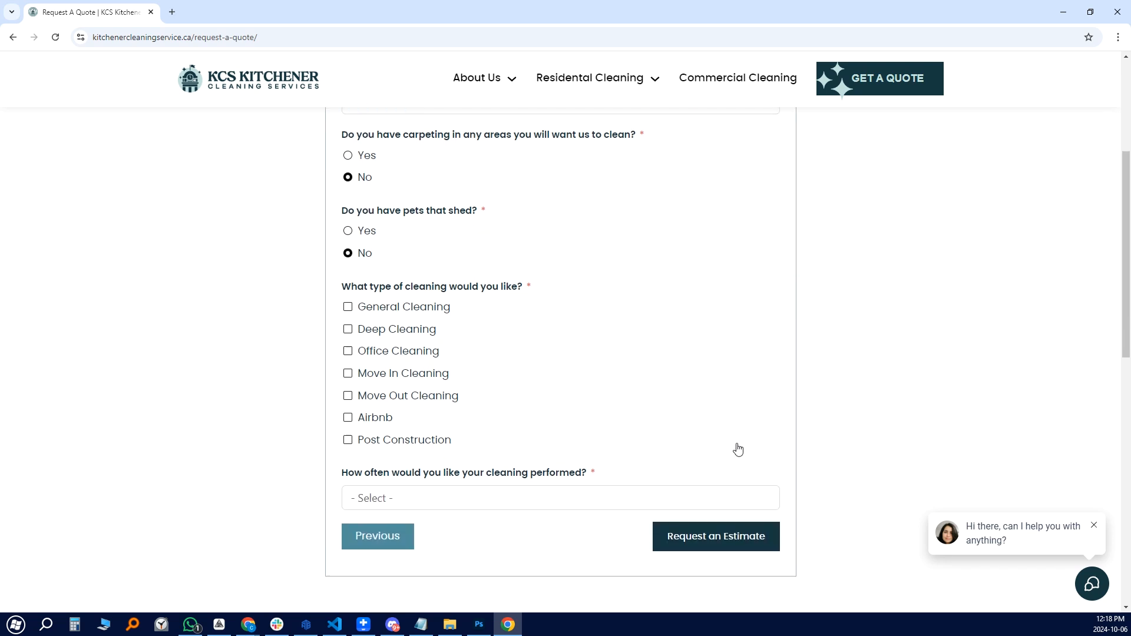
Request a Monthly General Cleaning estimate and restore the browser from full screen
key("Tab")
key("space")
key("Tab")
key("Tab")
key("Tab")
key("Tab")
key("Tab")
key("Tab")
key("Tab")
key("m")
key("Return")
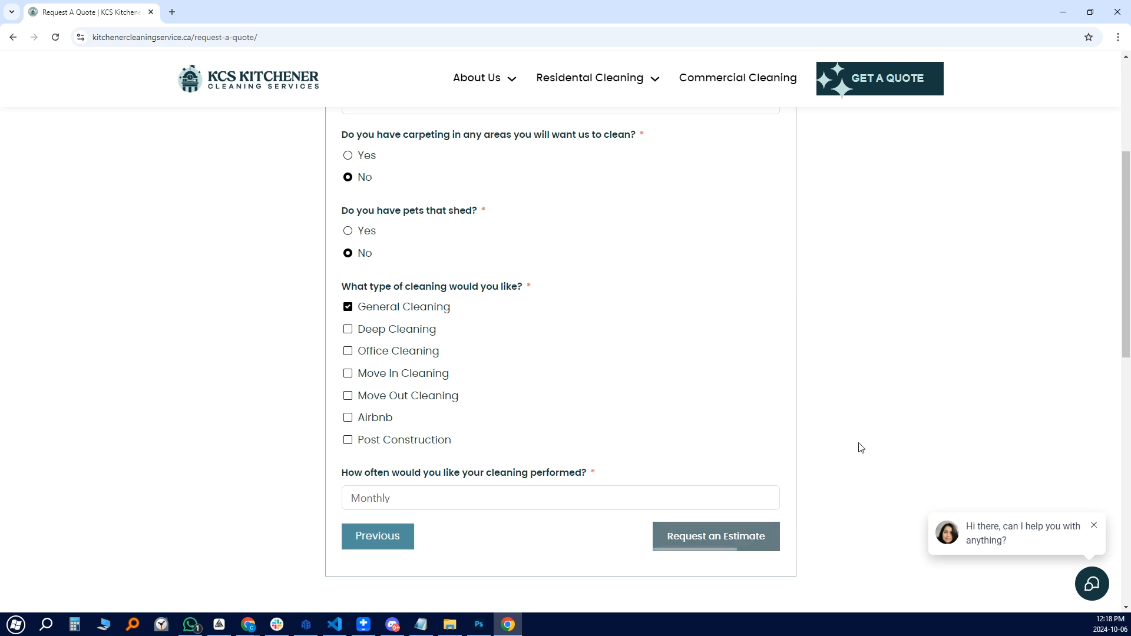
left_click(1092, 13)
Move the Thank You browser window aside and bring the ZeroWork workflow editor forward
left_click_drag(740, 35, 627, 29)
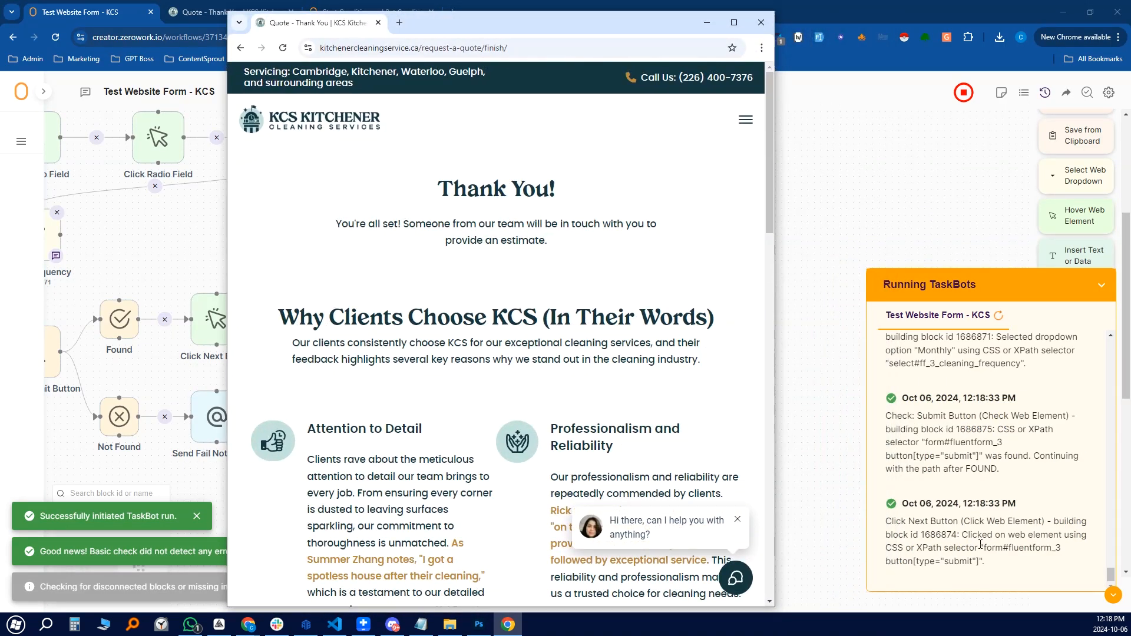
left_click(1020, 538)
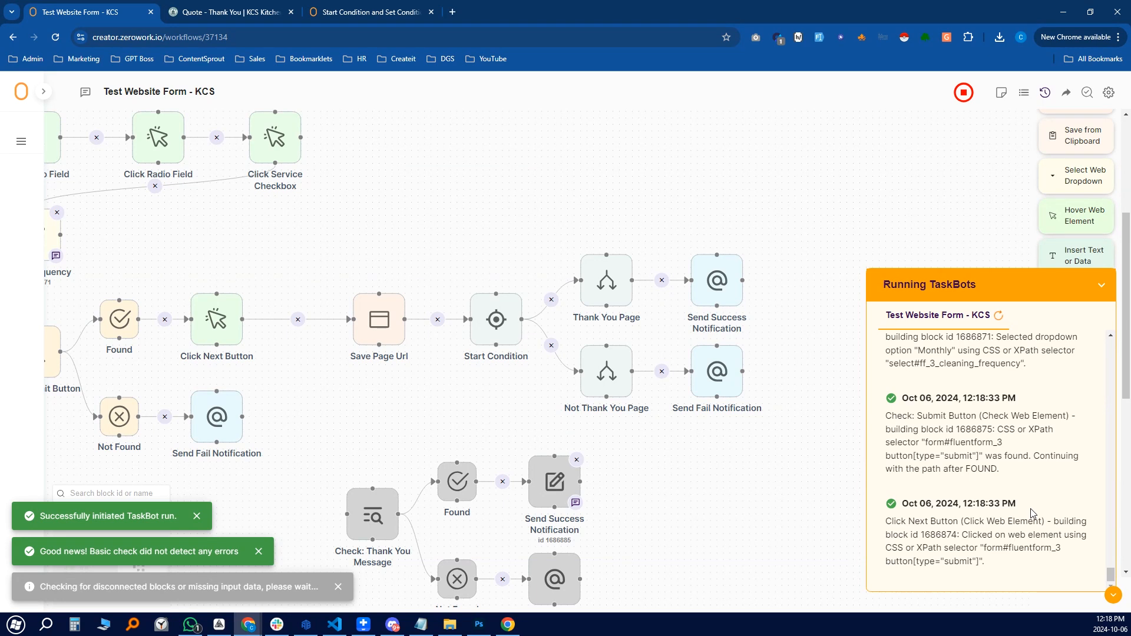
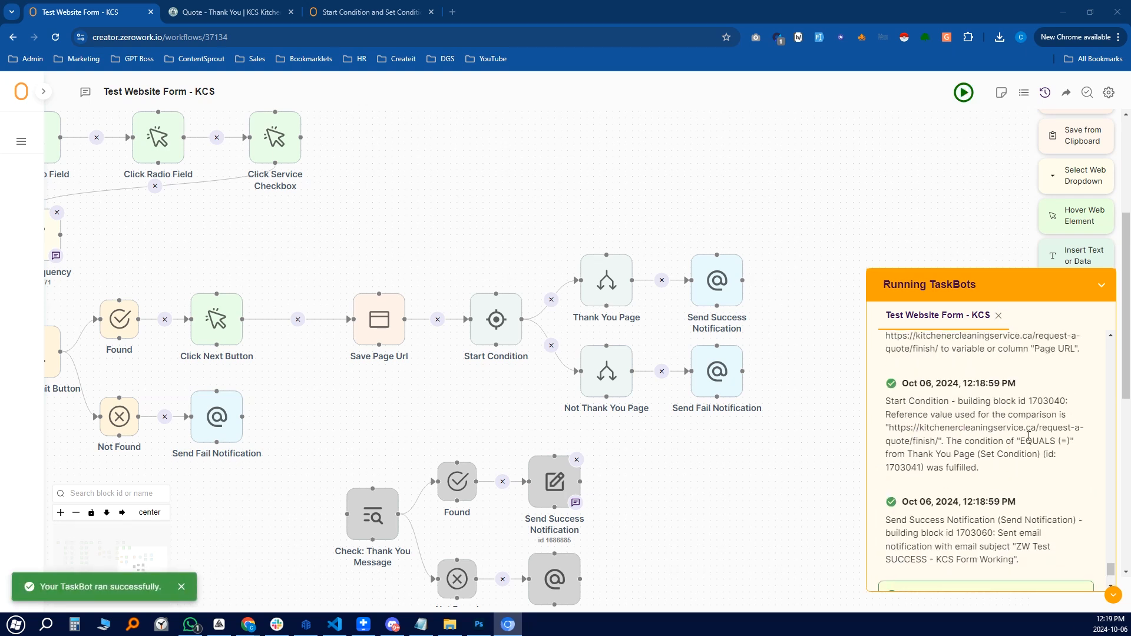
Check the run log for the matching saved Thank You page URL and the success notification entry
scroll(972, 426, "up", 1)
left_click_drag(890, 396, 1025, 408)
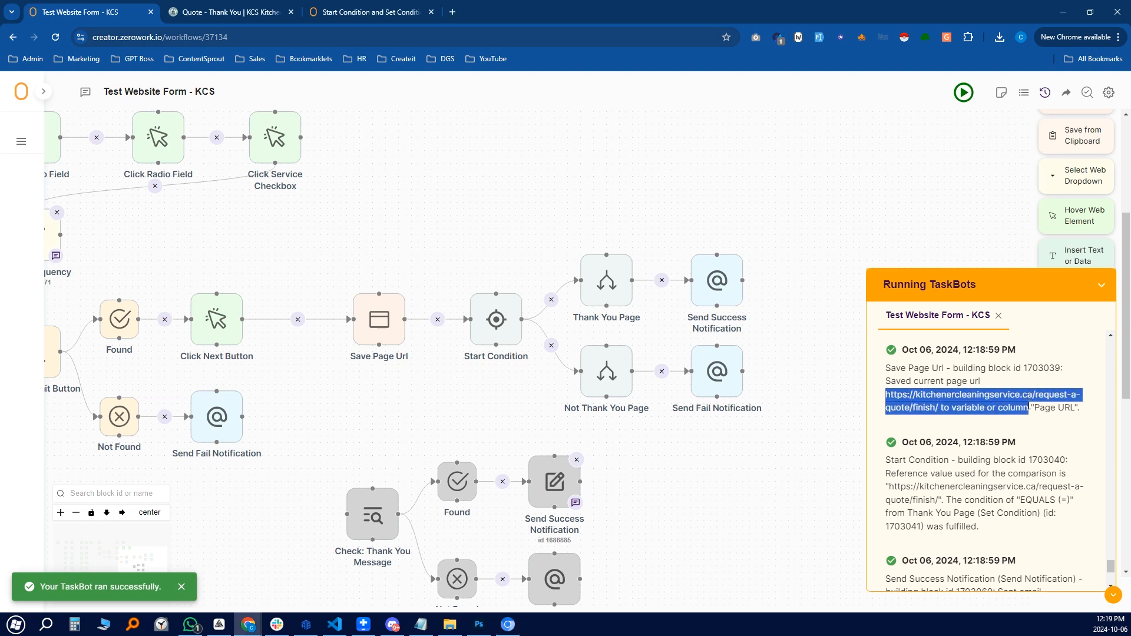
left_click(1050, 427)
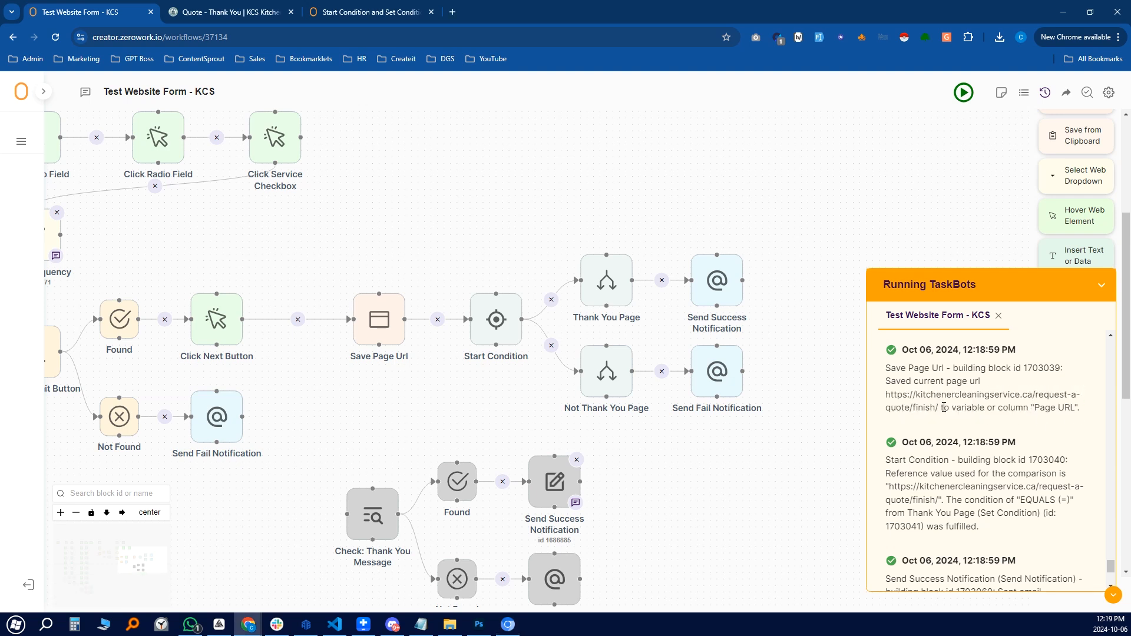
left_click_drag(941, 407, 943, 441)
scroll(959, 475, "down", 1)
scroll(954, 424, "down", 2)
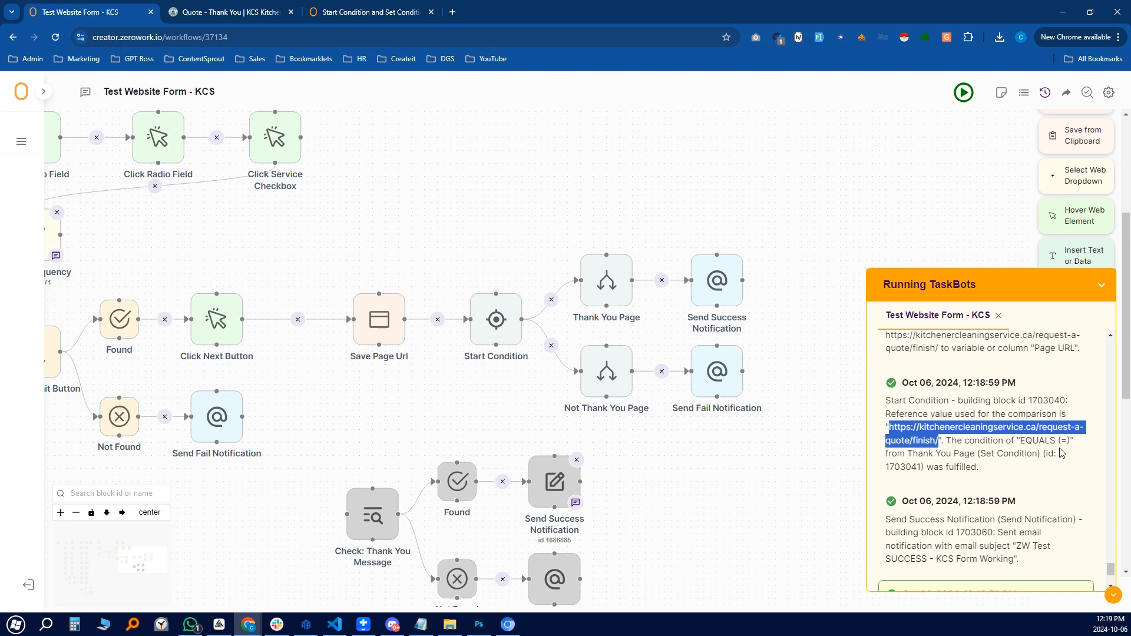
left_click_drag(1030, 446, 896, 389)
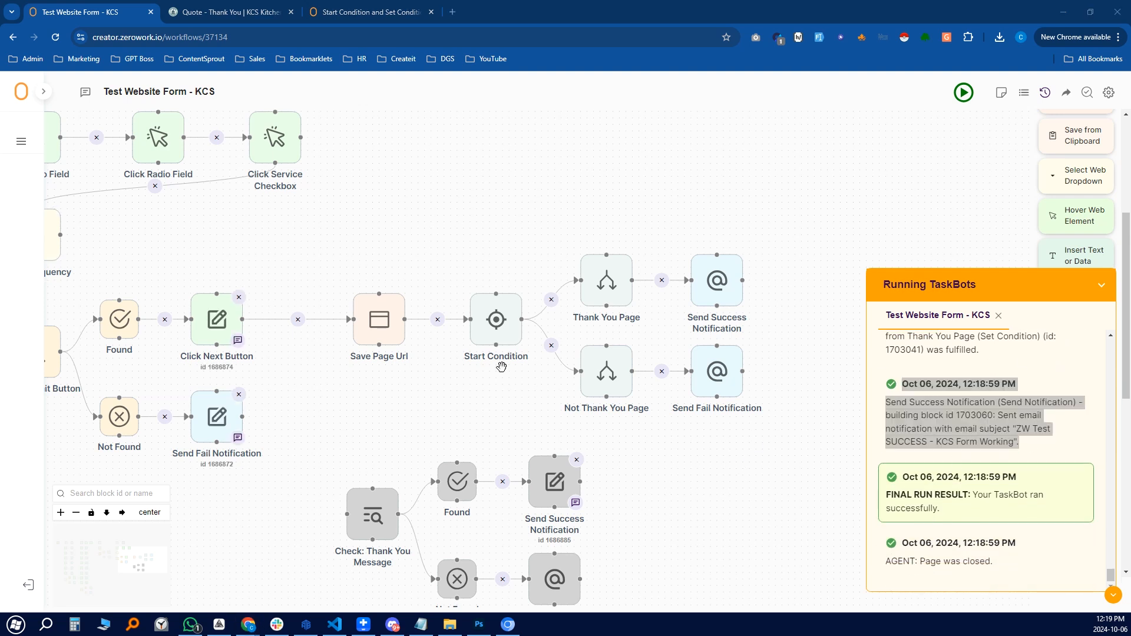
Bring the form steps into view and open the Click Next Button block's settings
left_click_drag(497, 400, 653, 387)
left_click_drag(519, 409, 568, 461)
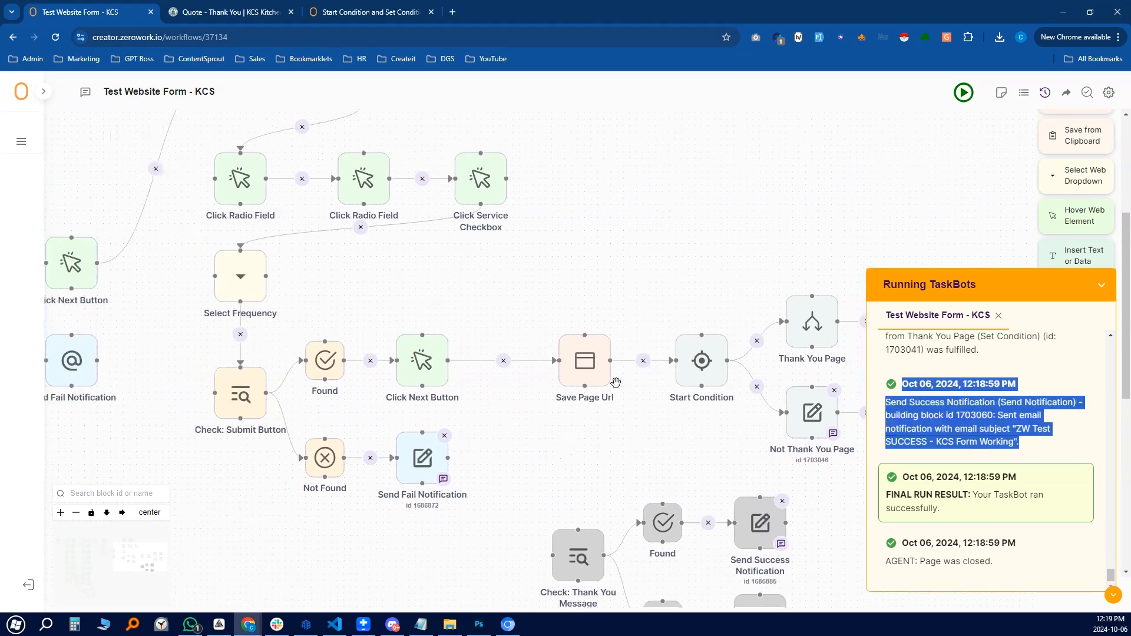
left_click(425, 362)
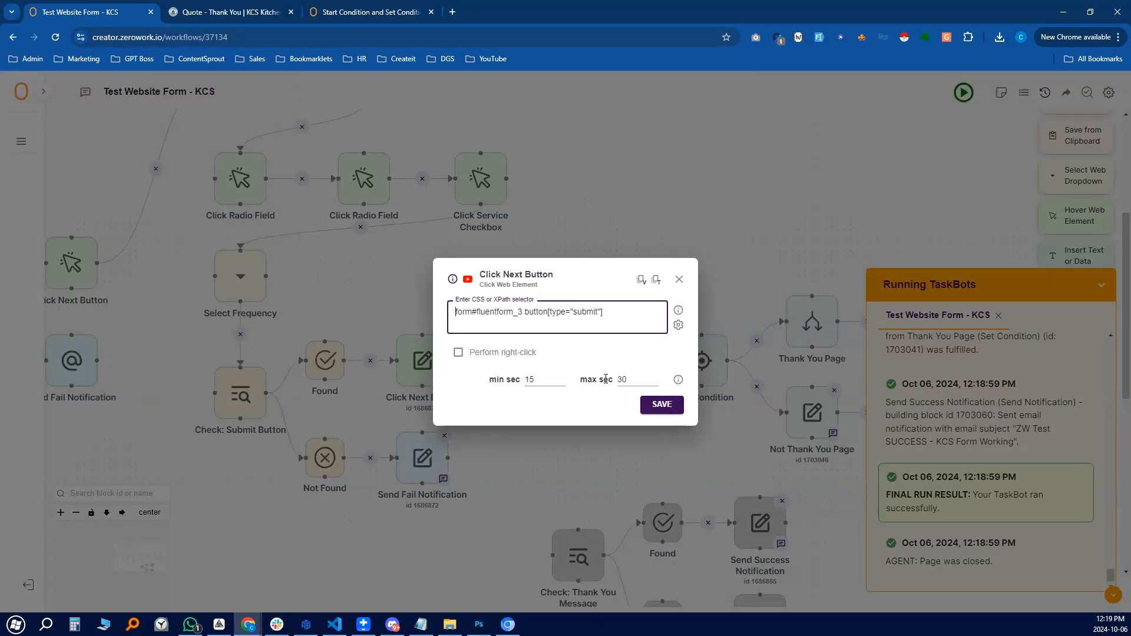
Review the Click Next Button block's 15 to 30 second delay, then close its settings
mouse_move(679, 383)
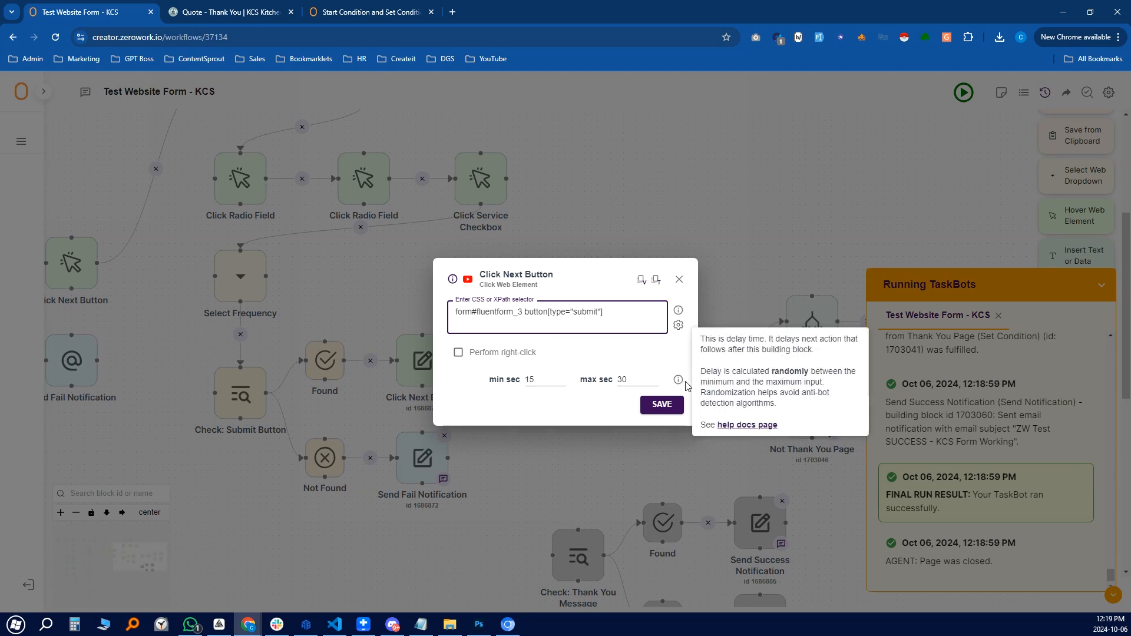
left_click(680, 279)
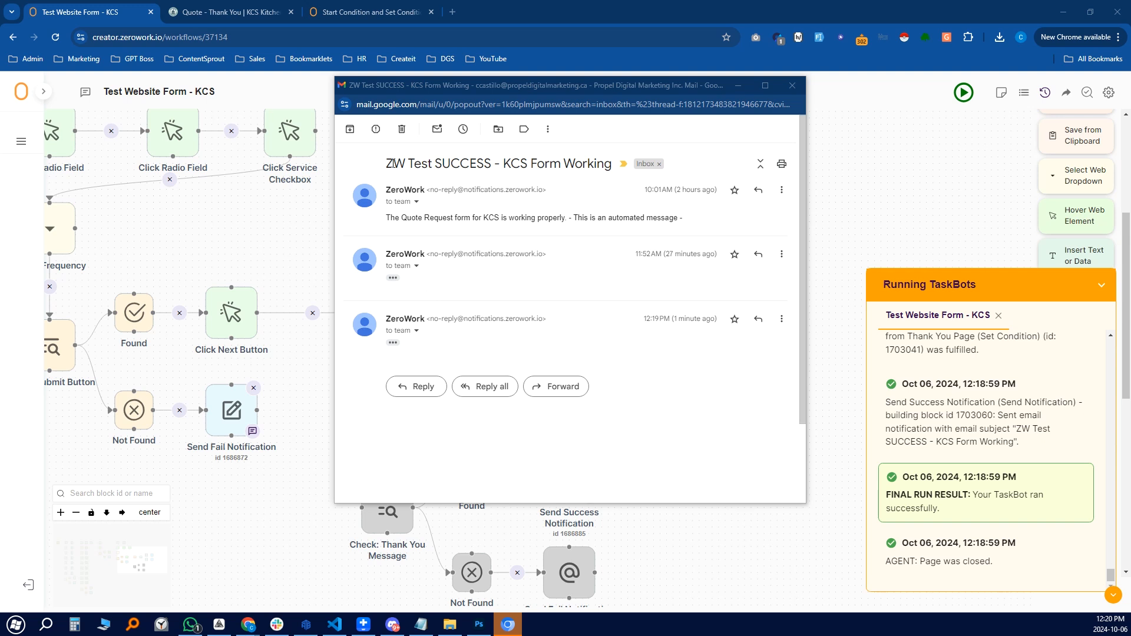
Expand the 12:19 PM ZeroWork message reading 'The Quote Request form for KCS is working properly.'
left_click_drag(394, 163, 466, 162)
left_click(465, 163)
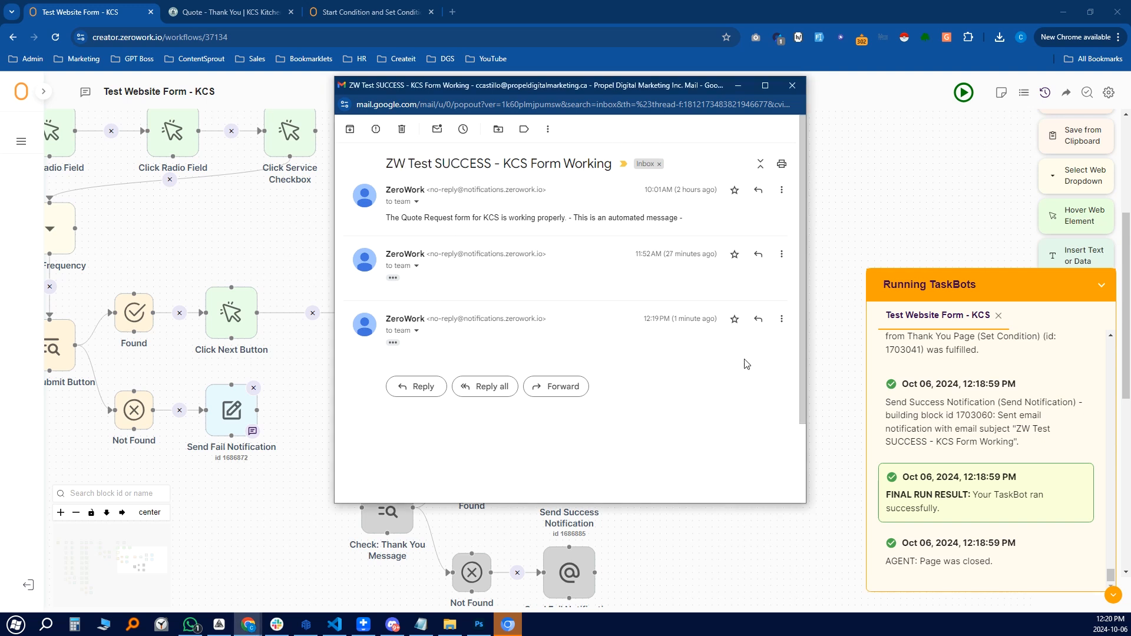
left_click(394, 346)
scroll(405, 318, "down", 1)
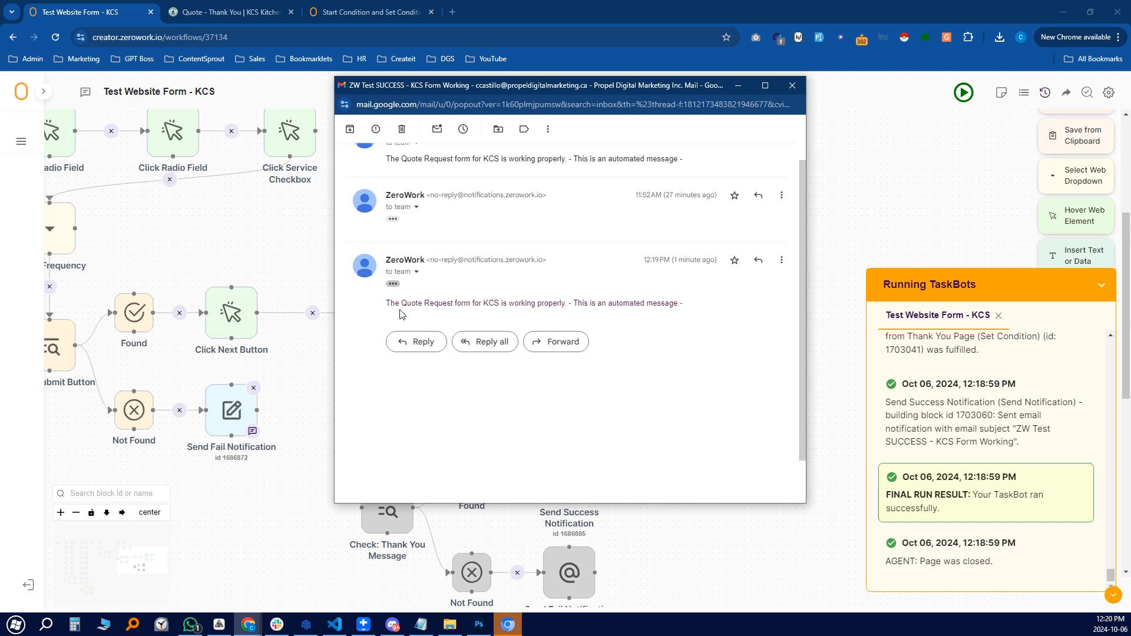
scroll(531, 324, "up", 1)
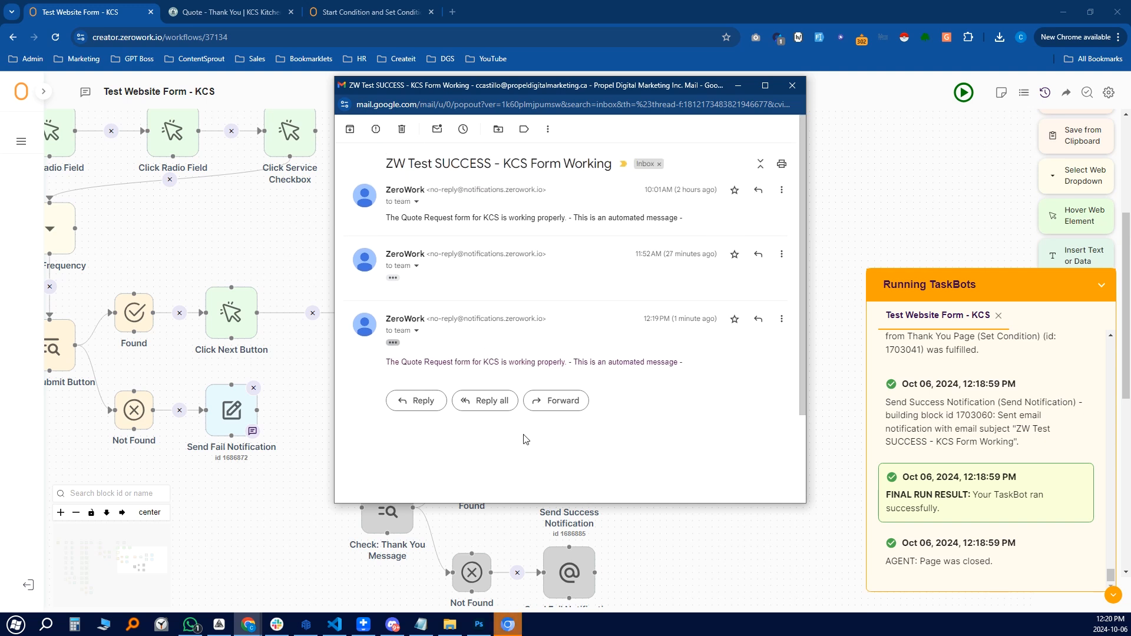
left_click(793, 85)
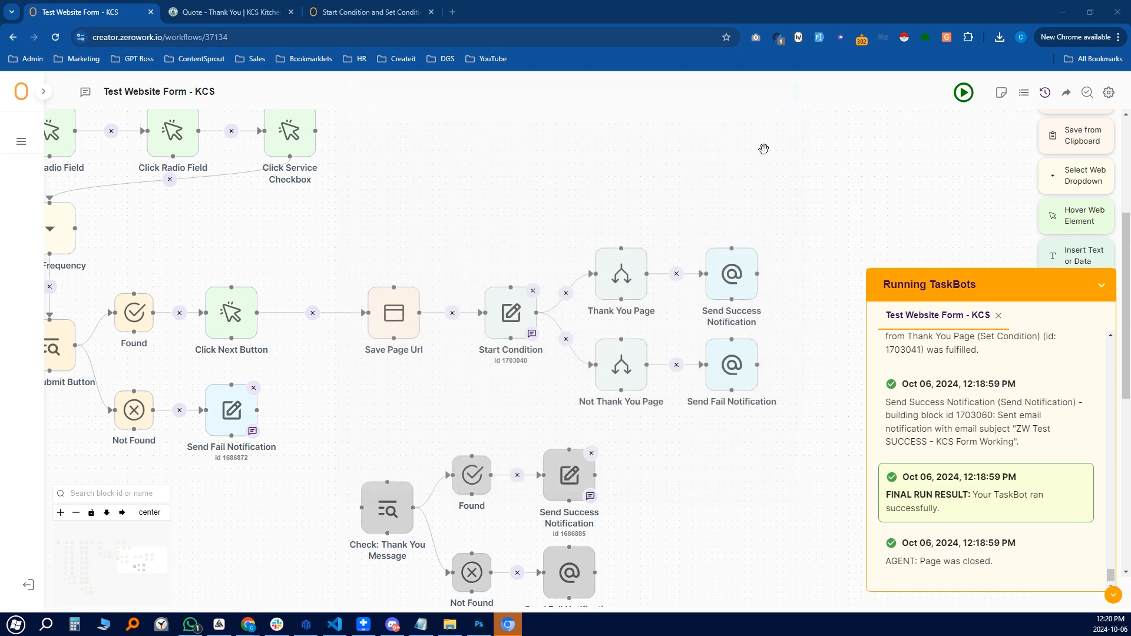
left_click_drag(789, 526, 836, 478)
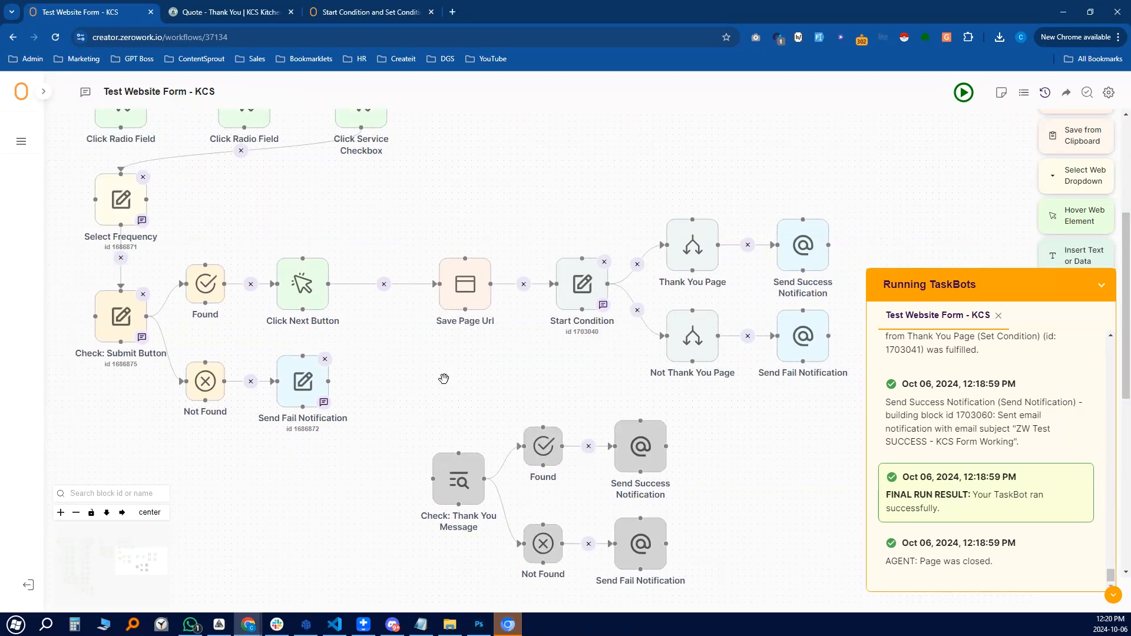
left_click(236, 21)
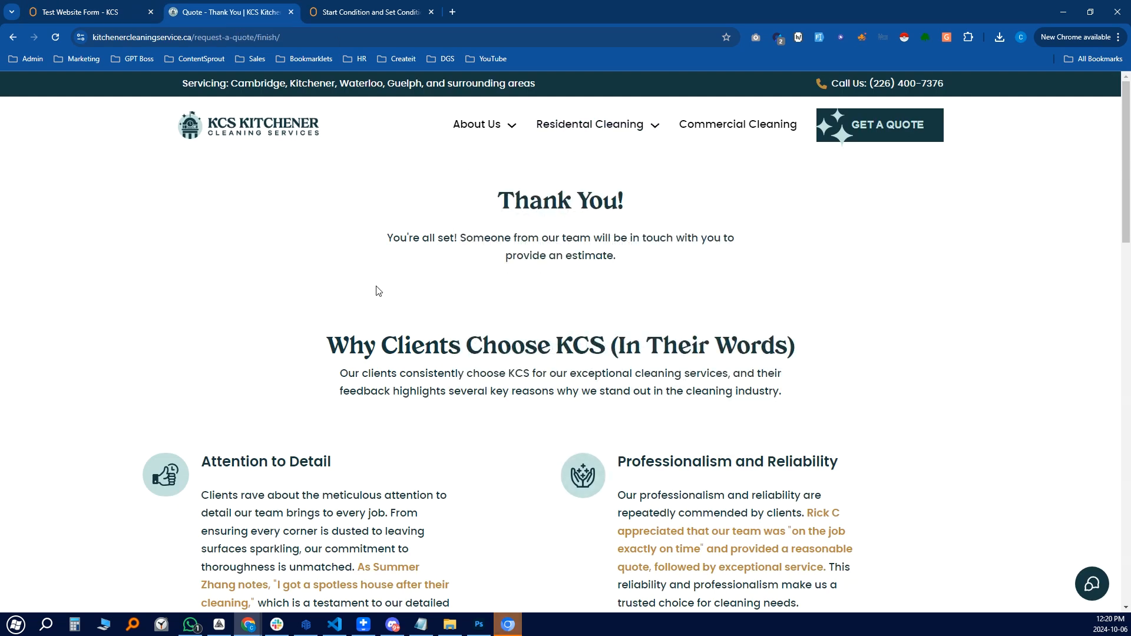
left_click_drag(494, 203, 696, 271)
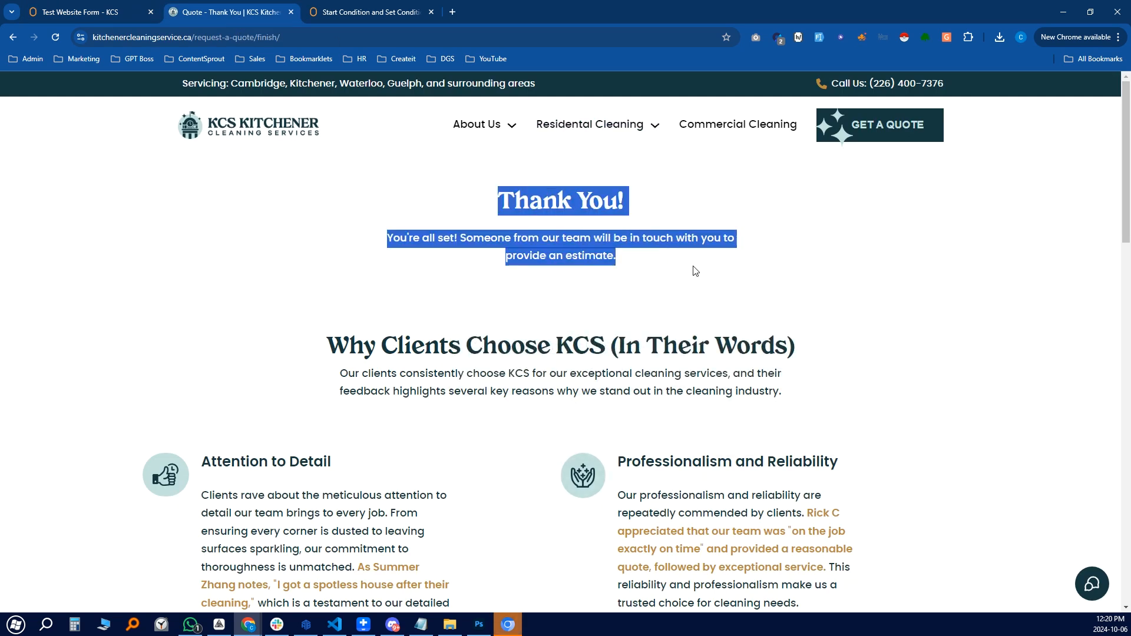
left_click(707, 277)
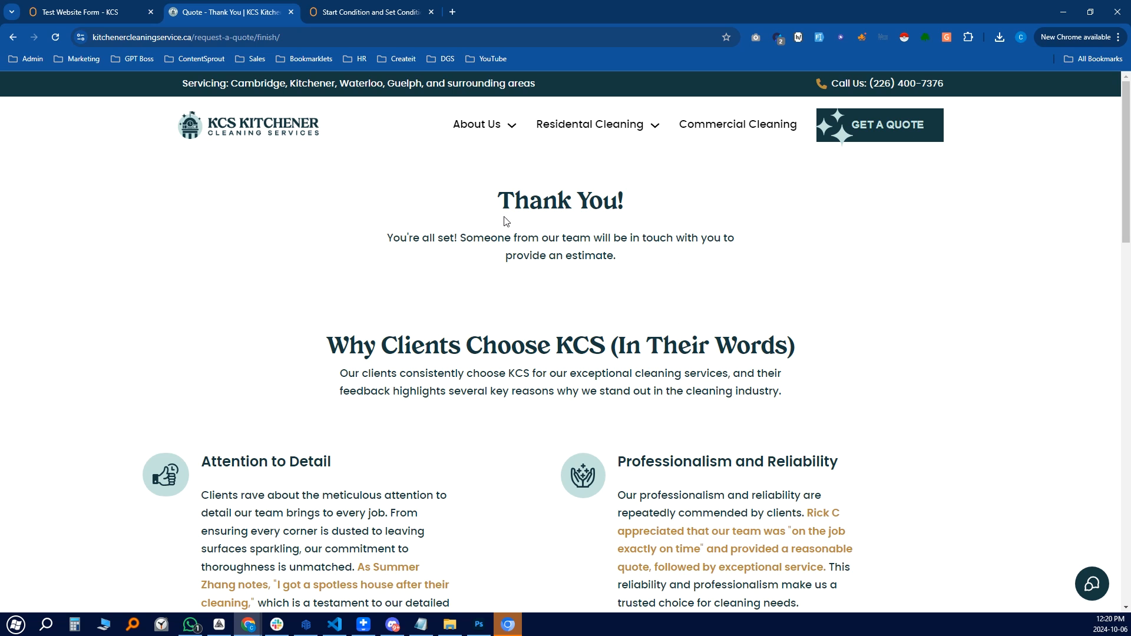
left_click(92, 17)
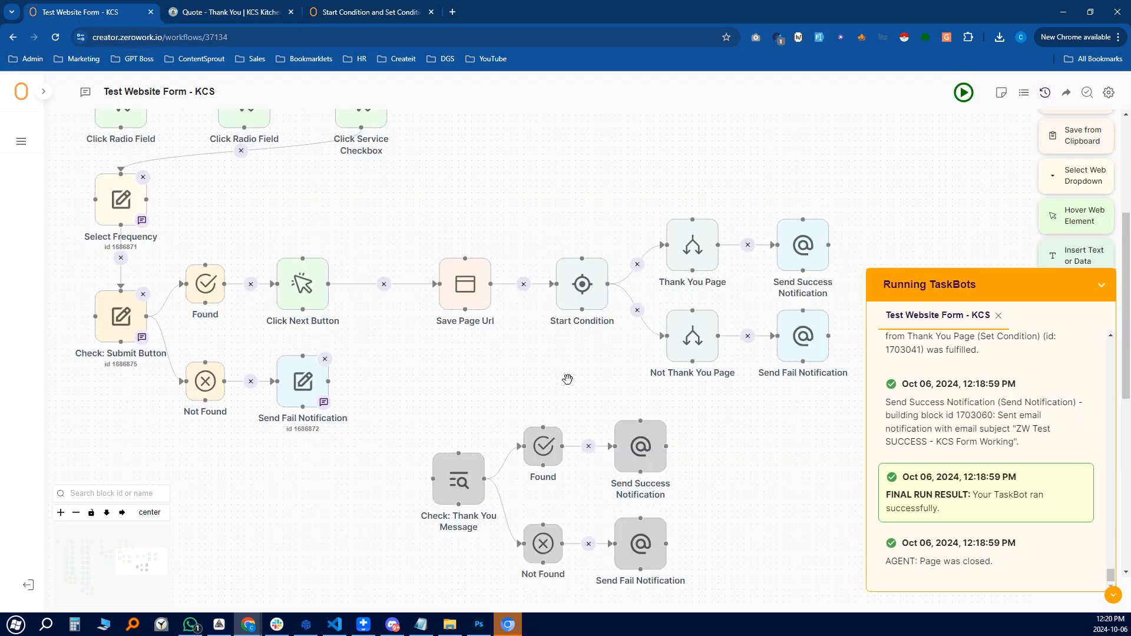
left_click_drag(533, 372, 430, 358)
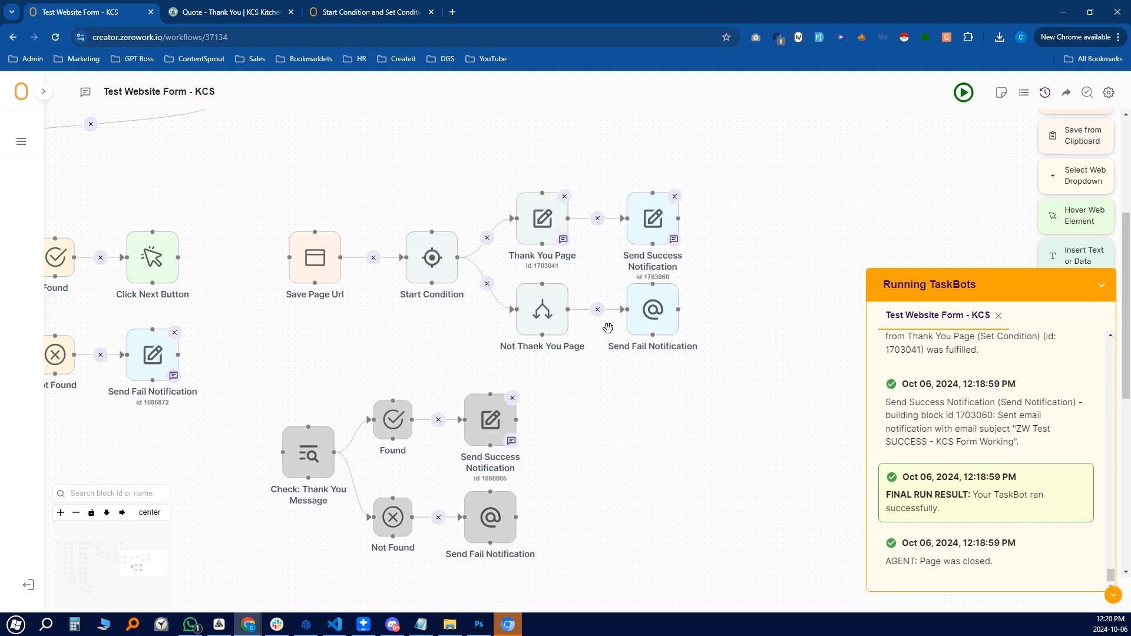
Deactivate the Start Condition group of blocks
left_click_drag(249, 154, 741, 372)
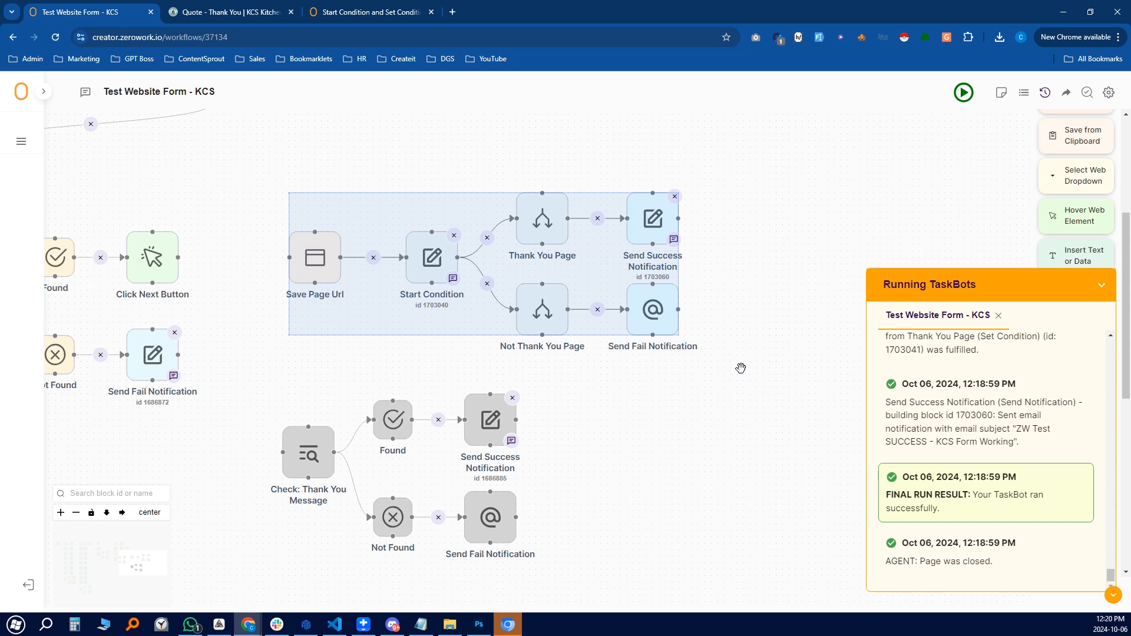
right_click(526, 232)
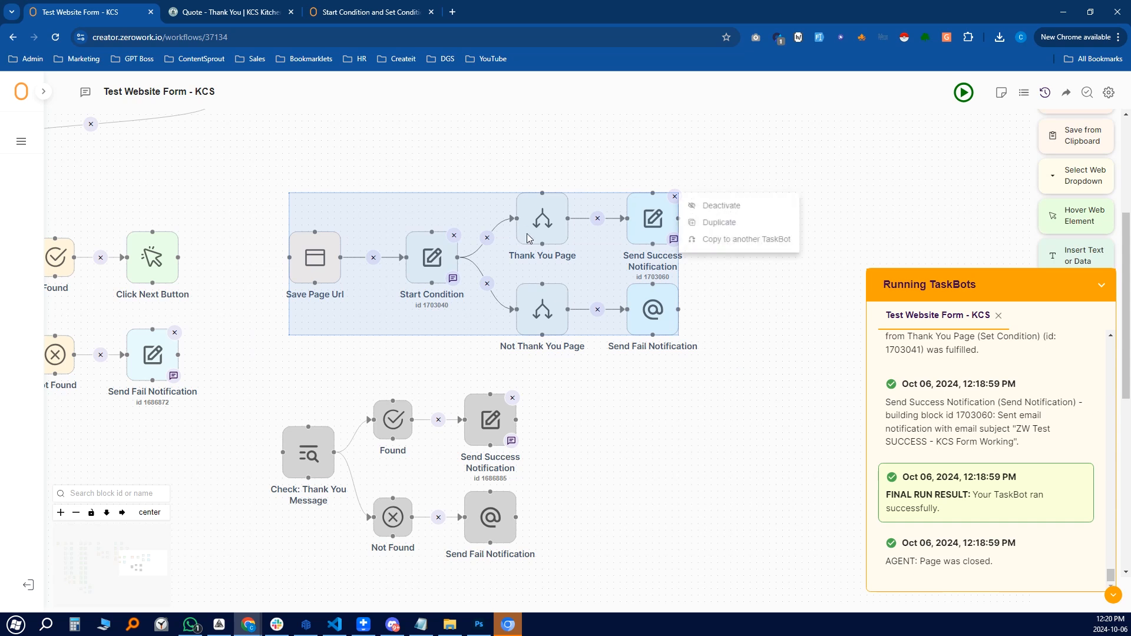
left_click(743, 211)
left_click(704, 456)
Activate the Check: Thank You Message group and connect Click Next Button to it
left_click_drag(240, 372, 610, 604)
right_click(486, 445)
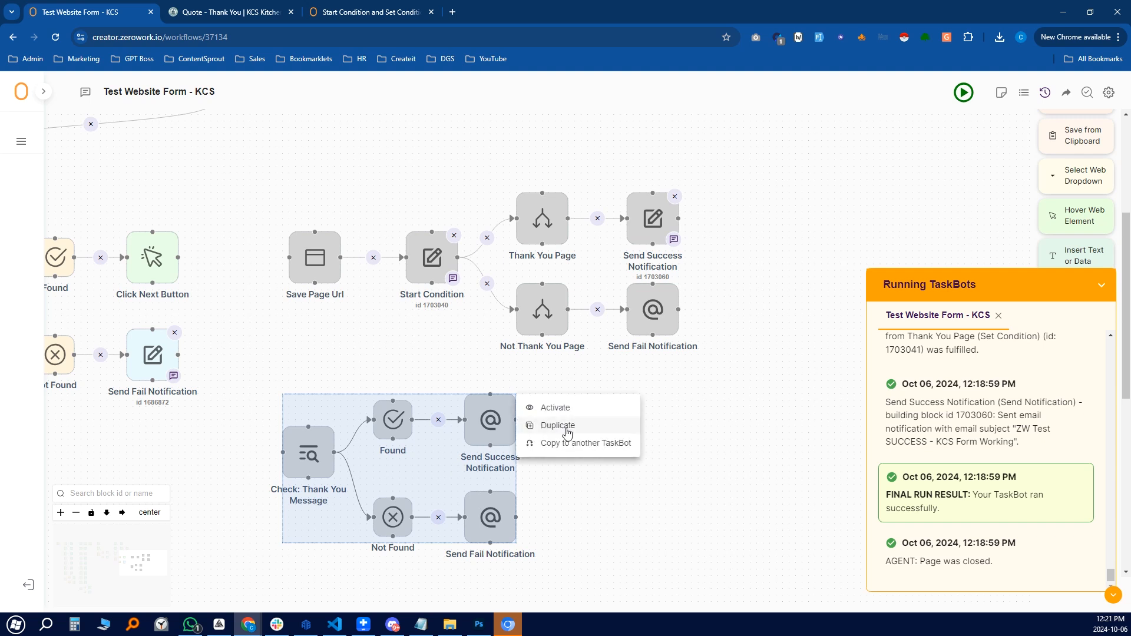
left_click(564, 406)
left_click_drag(179, 256, 280, 452)
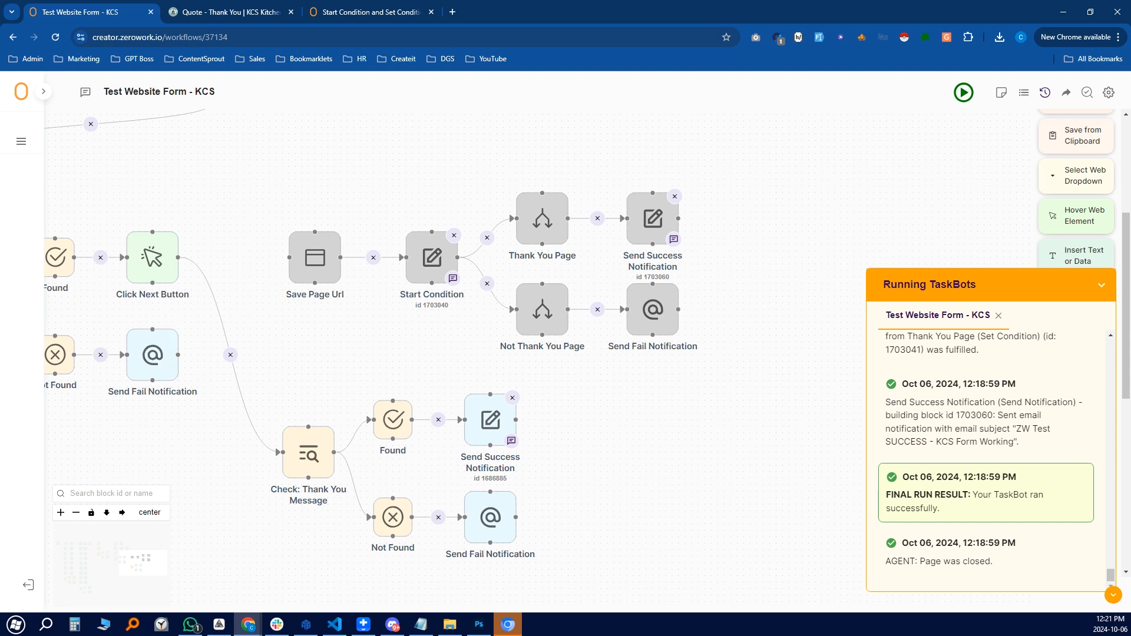
Inspect the Check: Thank You Message block's h1#brxe-pvwknl selector after reviewing Click Next Button
left_click(157, 263)
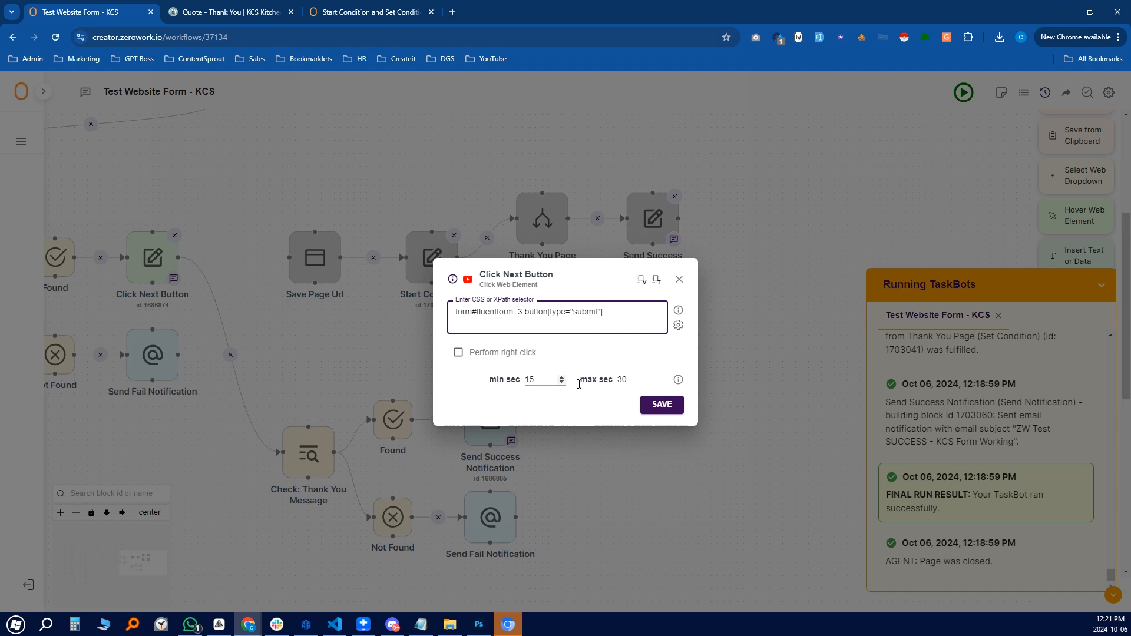
left_click(681, 278)
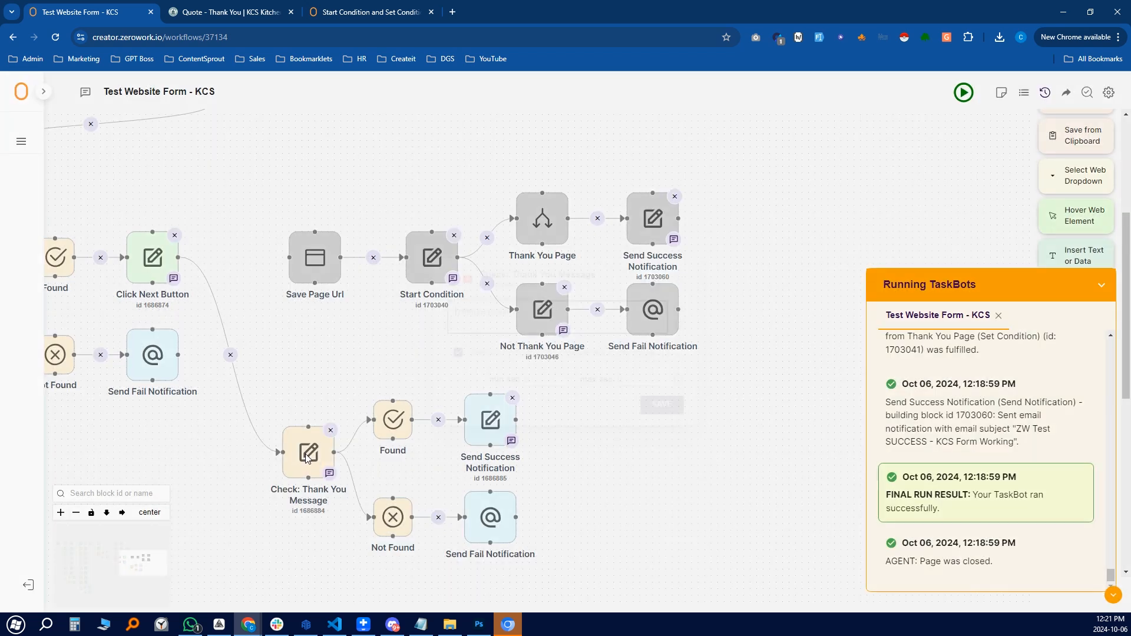
left_click(306, 455)
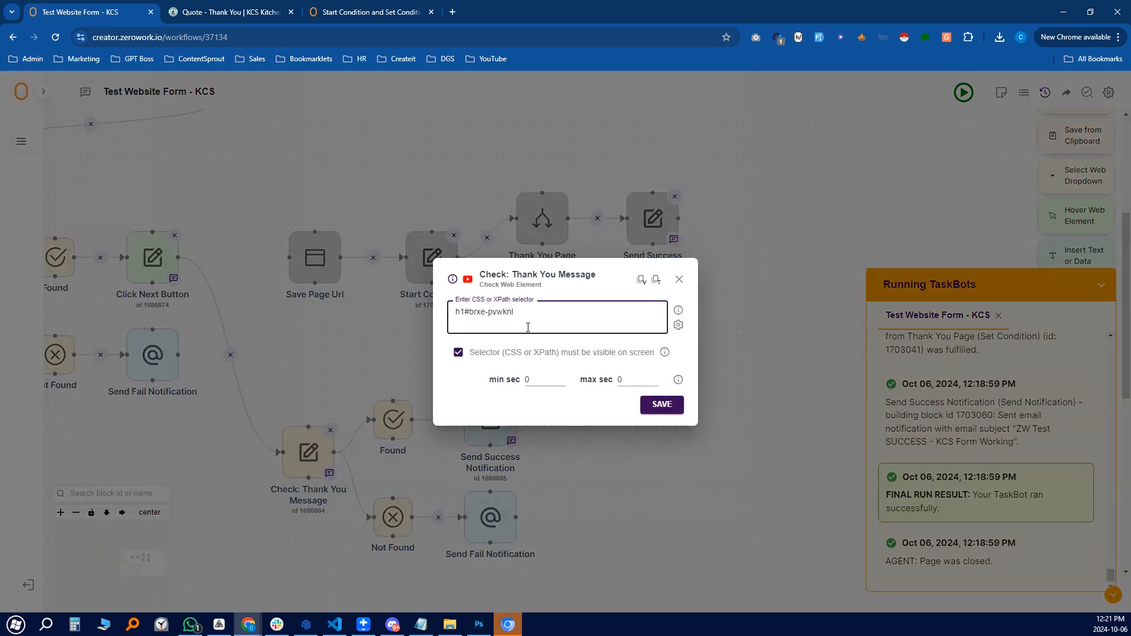
left_click_drag(527, 312, 455, 311)
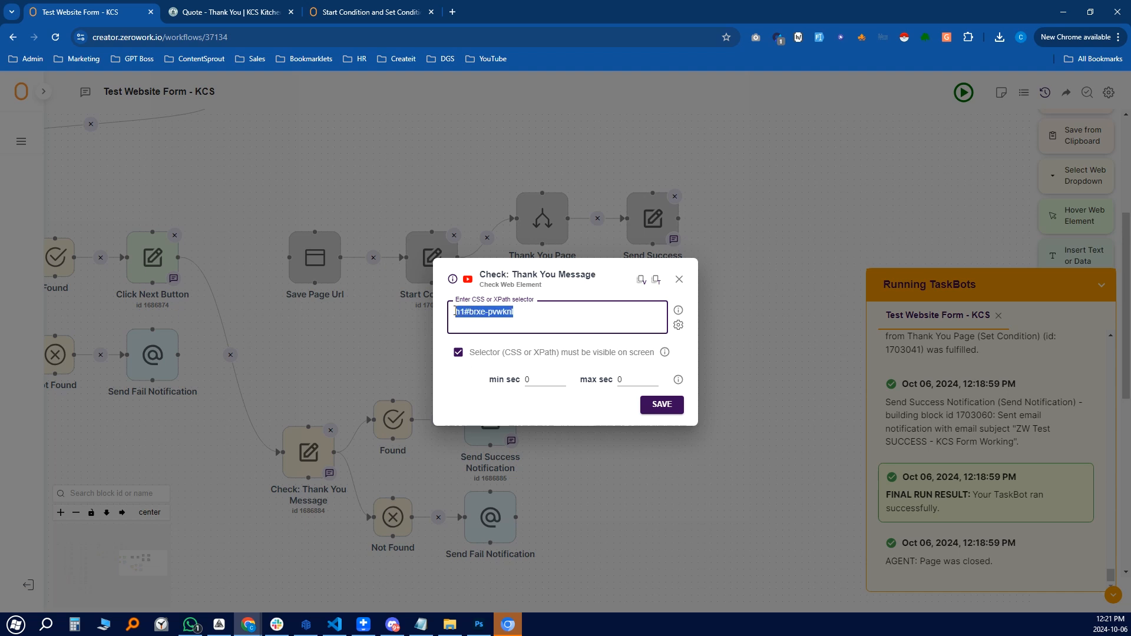
left_click(539, 317)
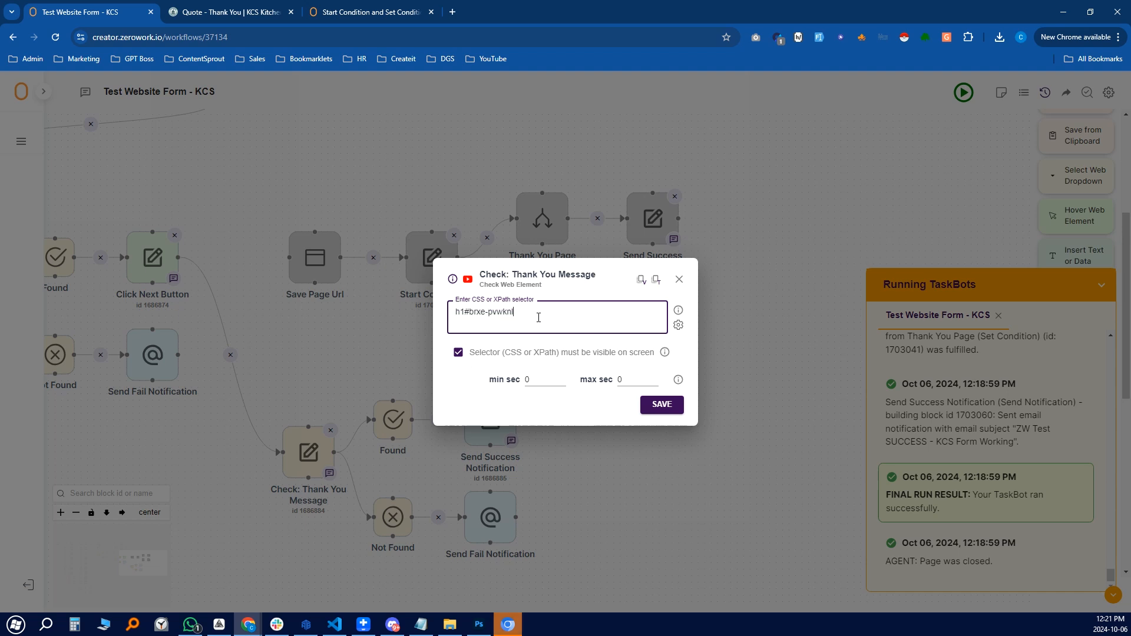
Copy the CSS selector of the KCS page's 'Thank You!' heading
left_click(681, 280)
left_click(254, 12)
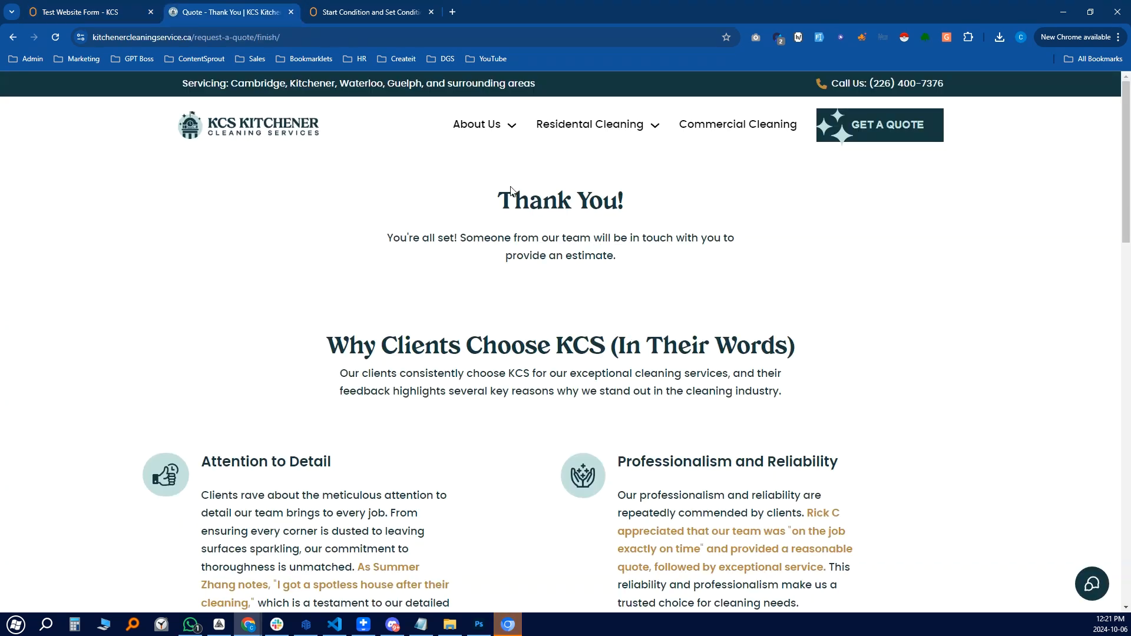
left_click_drag(657, 239, 469, 202)
left_click(505, 200)
right_click(542, 202)
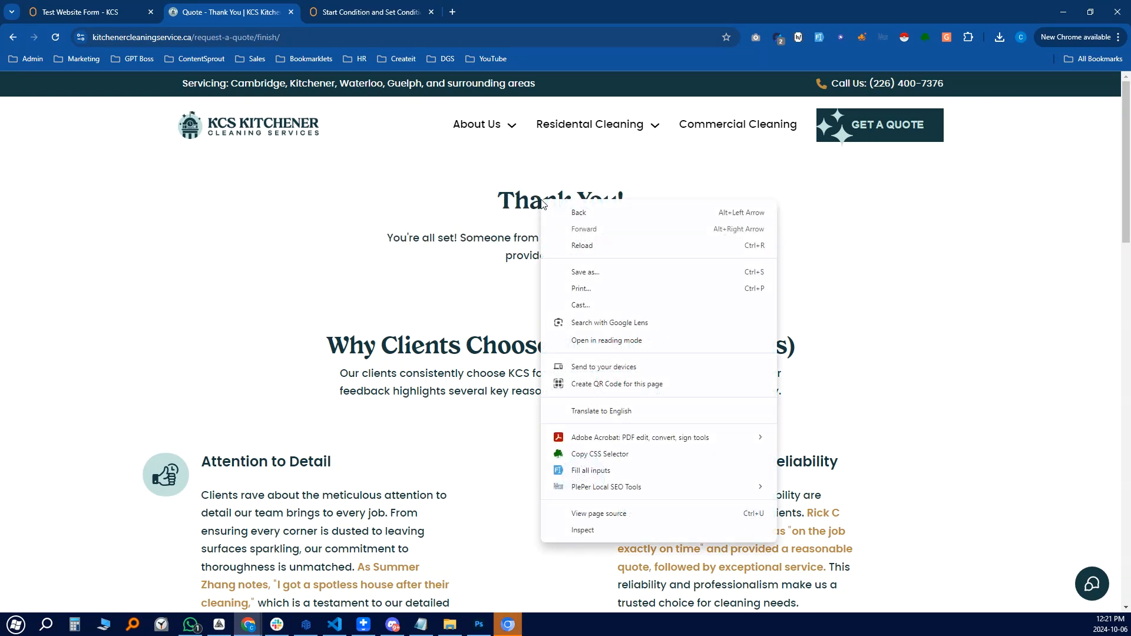
left_click(613, 454)
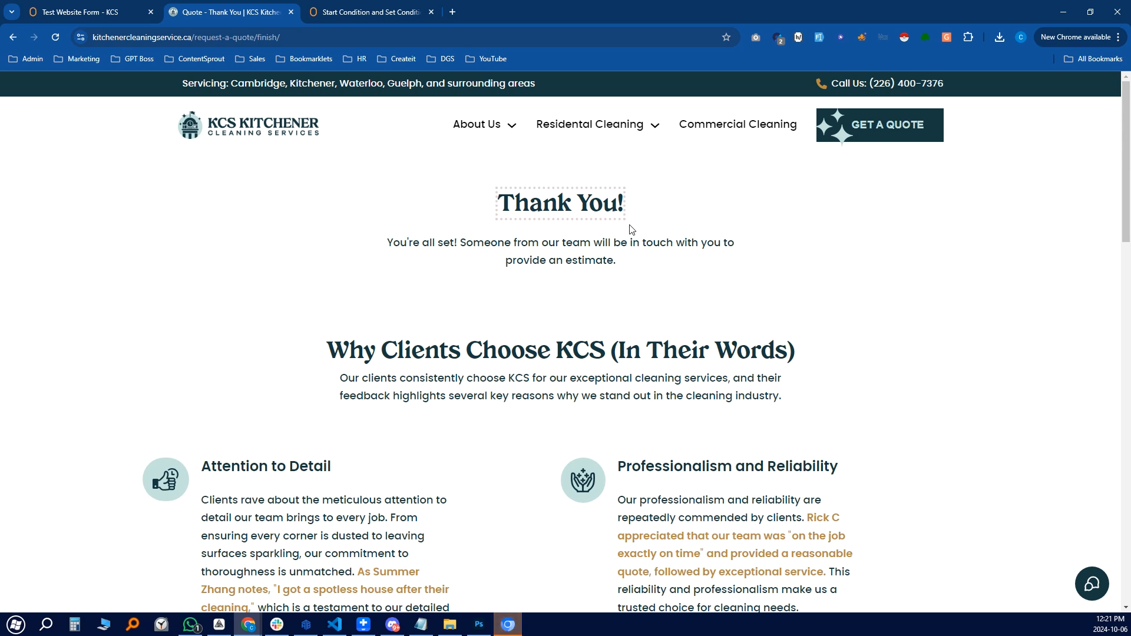
left_click(124, 14)
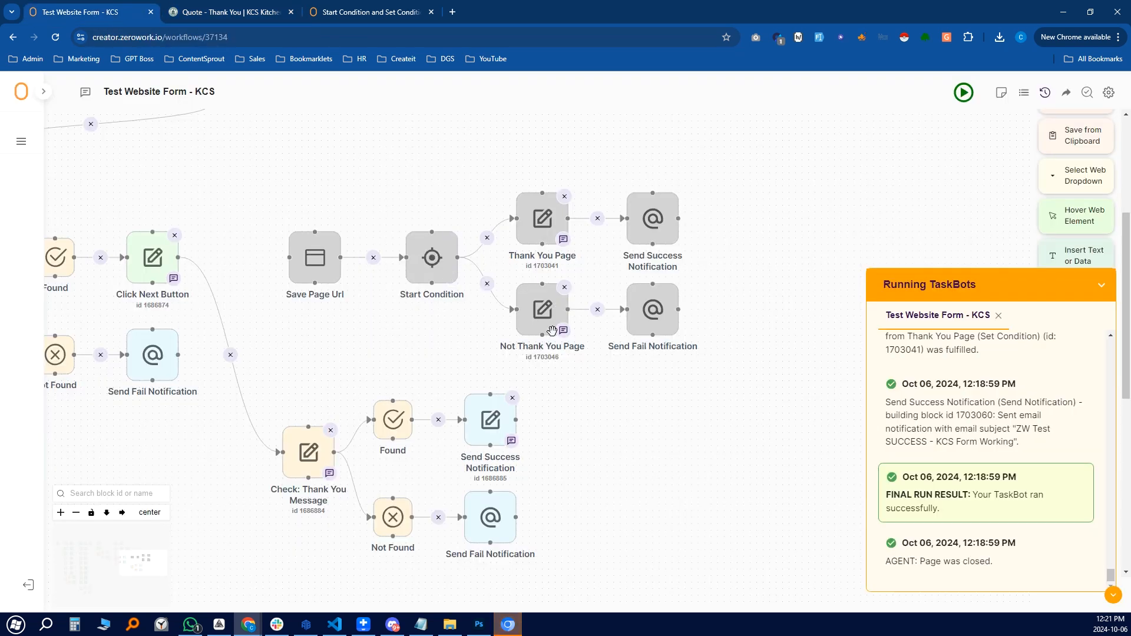
Remove 'finish/' from the KCS page address to load the Request A Quote form
left_click(272, 12)
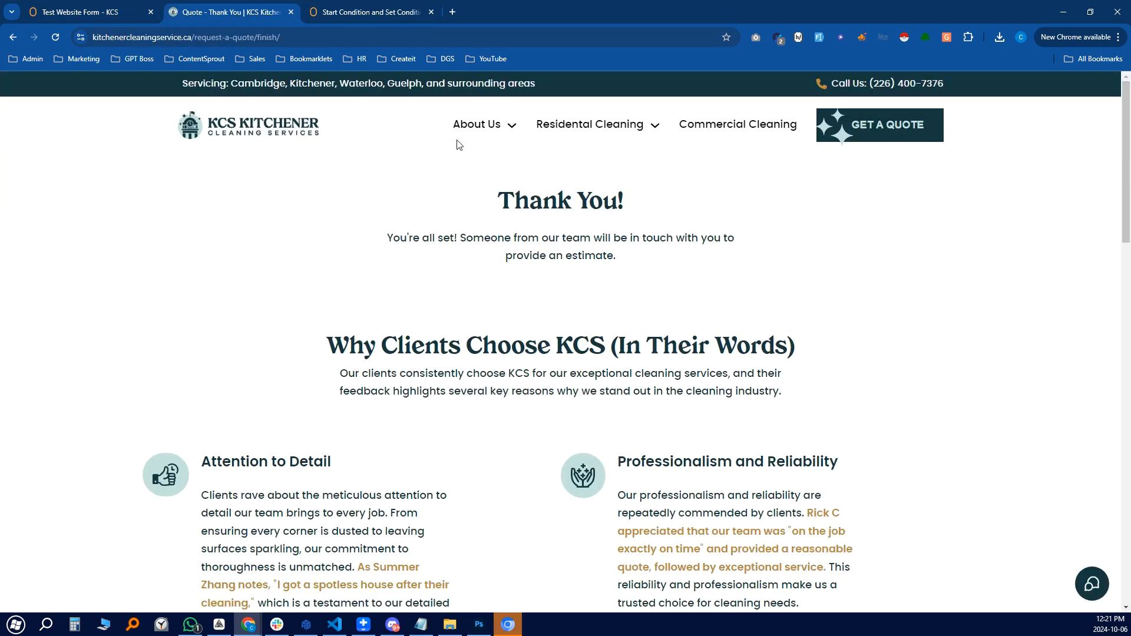
double_click(261, 38)
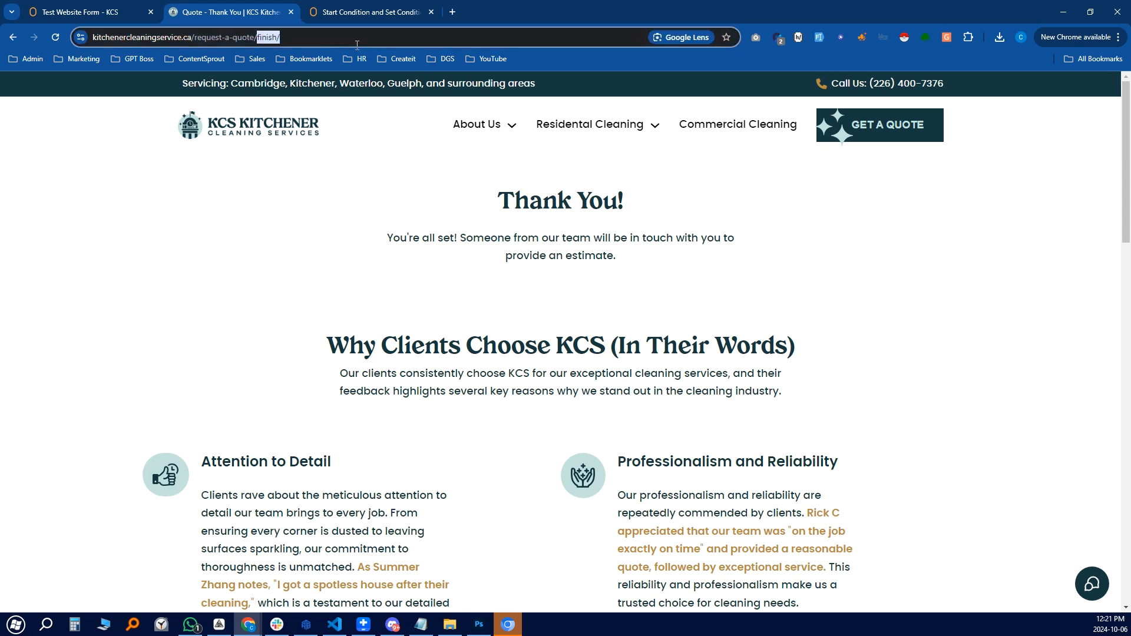
key("BackSpace")
key("Return")
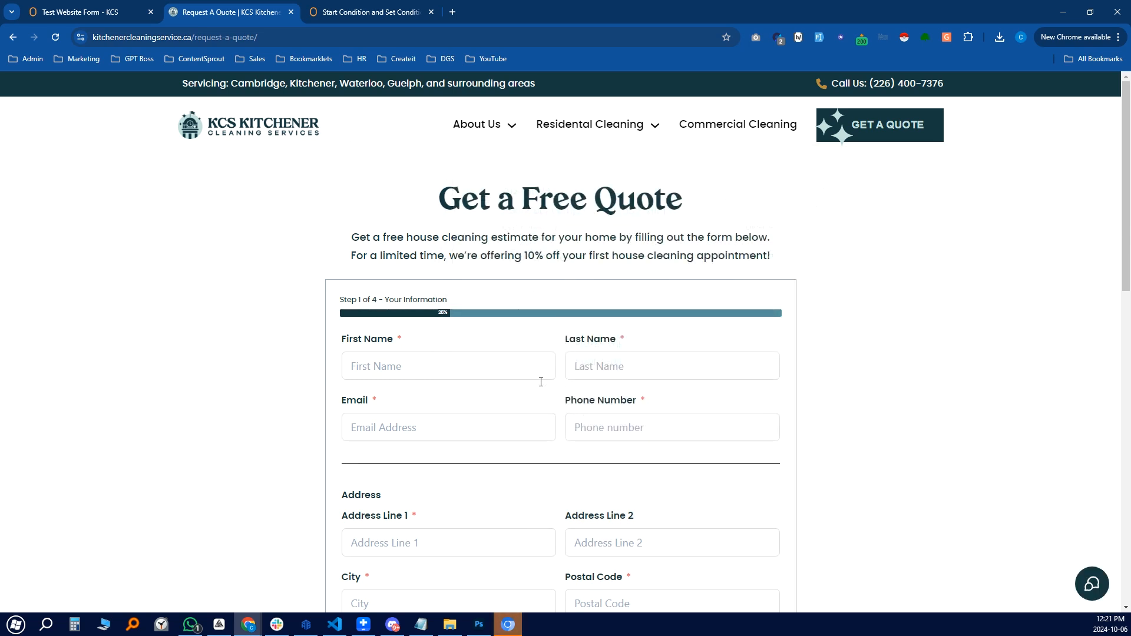
Copy the Last Name label's CSS selector and select the Check: Thank You Message selector text
right_click(581, 346)
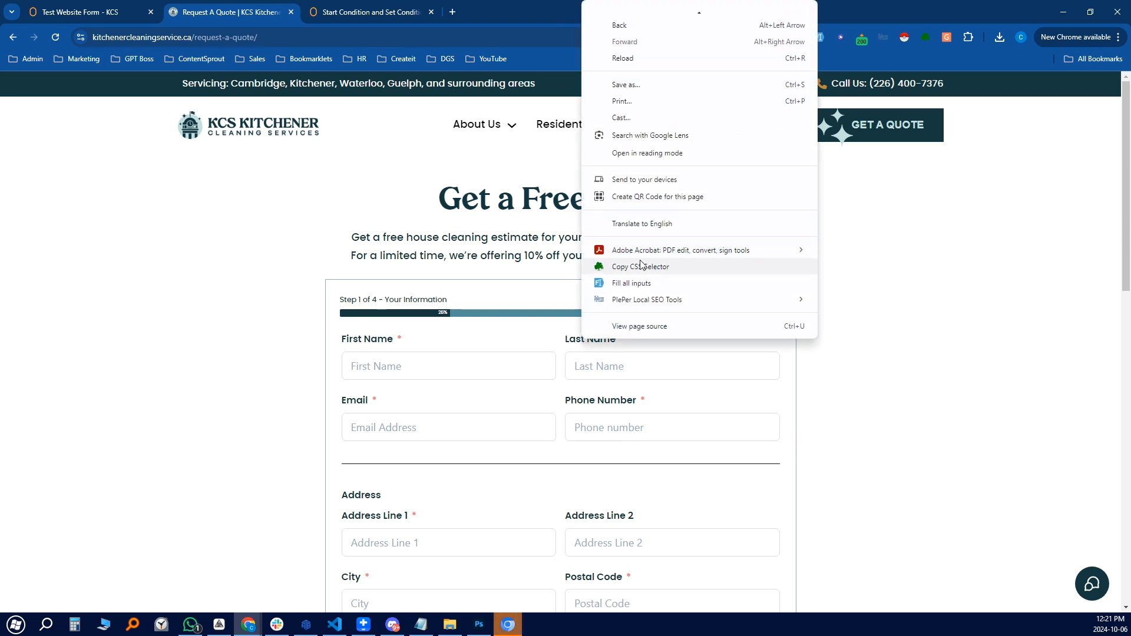
left_click(650, 268)
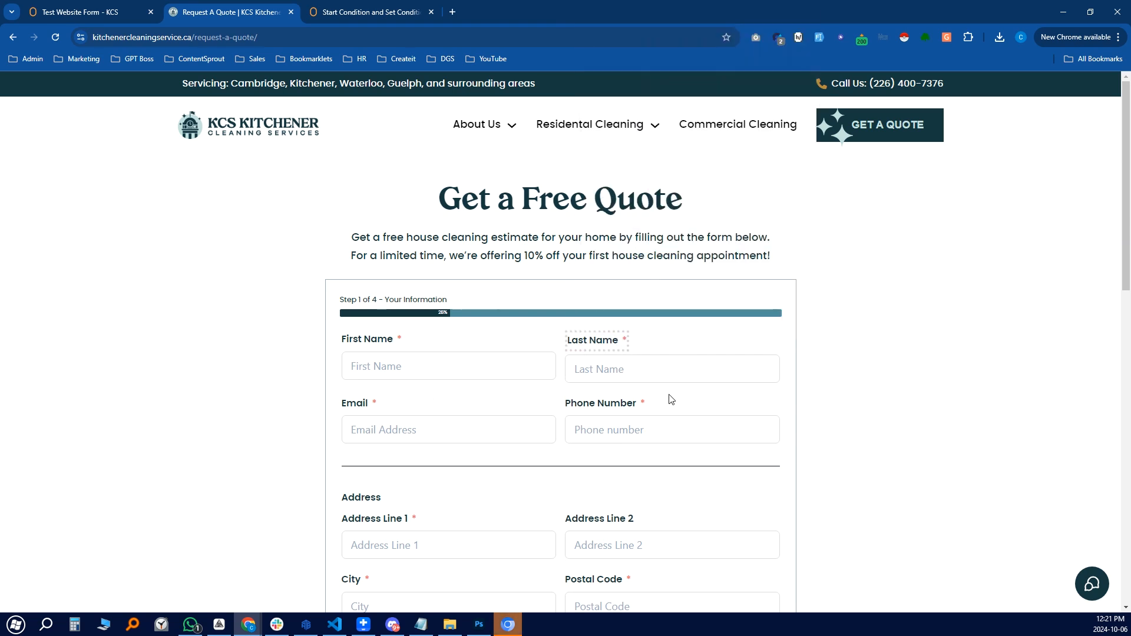
left_click(113, 18)
left_click(308, 459)
triple_click(535, 318)
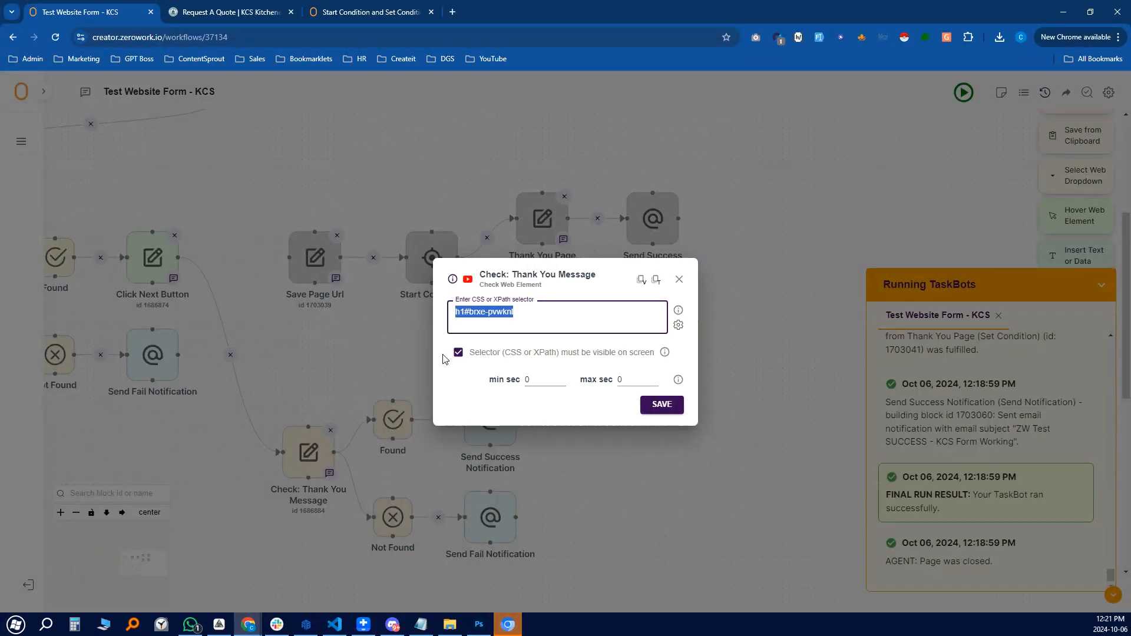
Review the Send Success Notification and Send Fail Notification block settings
left_click(678, 279)
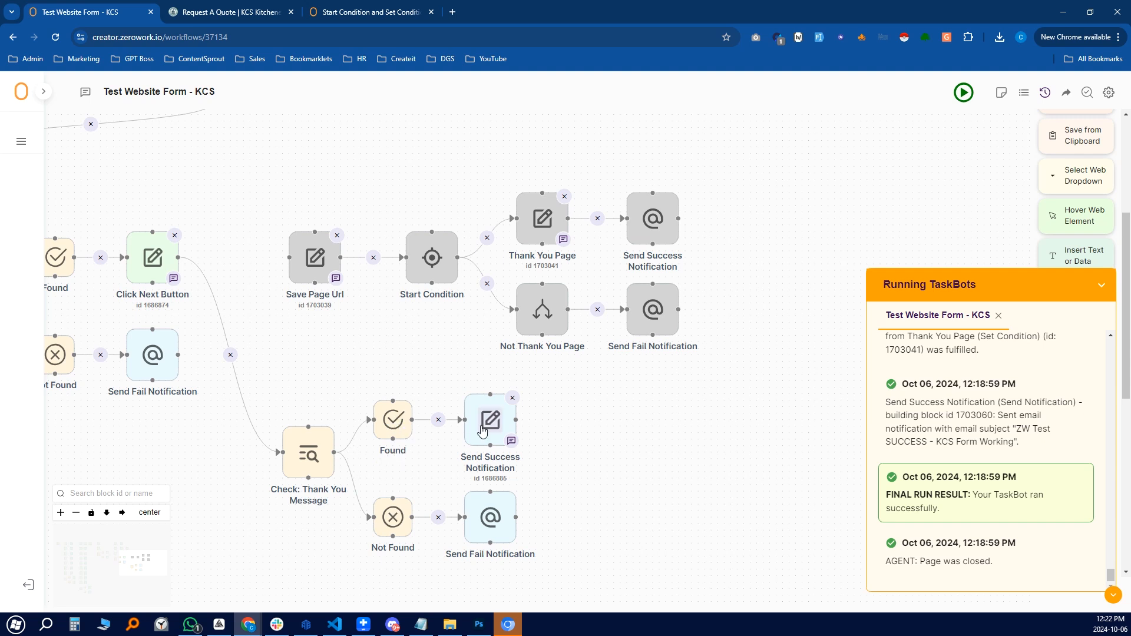
left_click(493, 425)
left_click(679, 260)
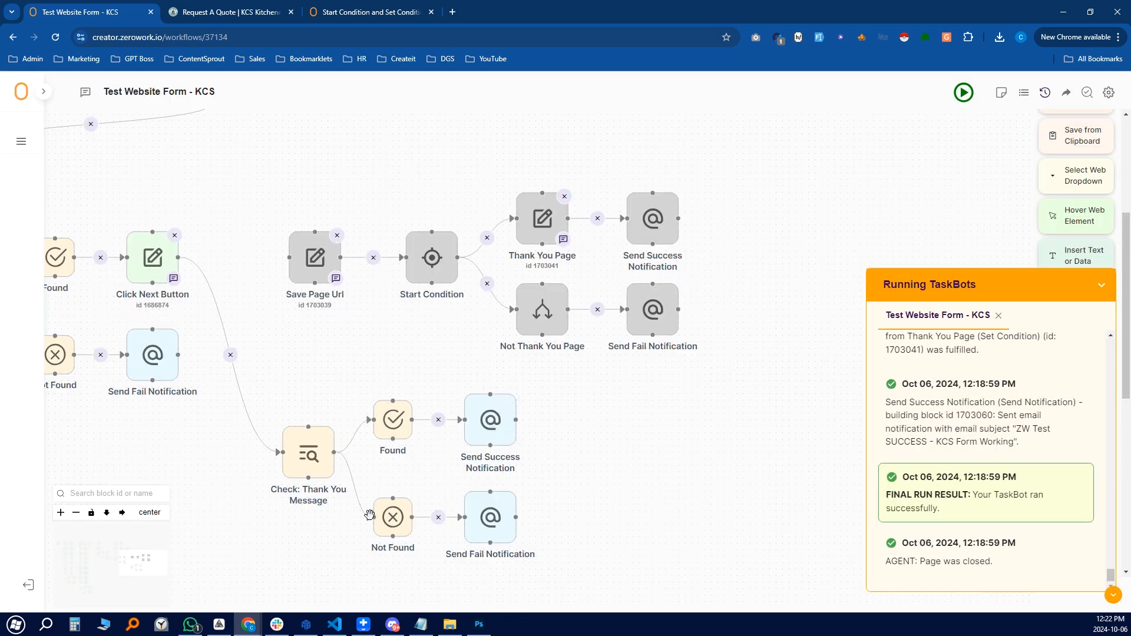
left_click(502, 508)
left_click(682, 258)
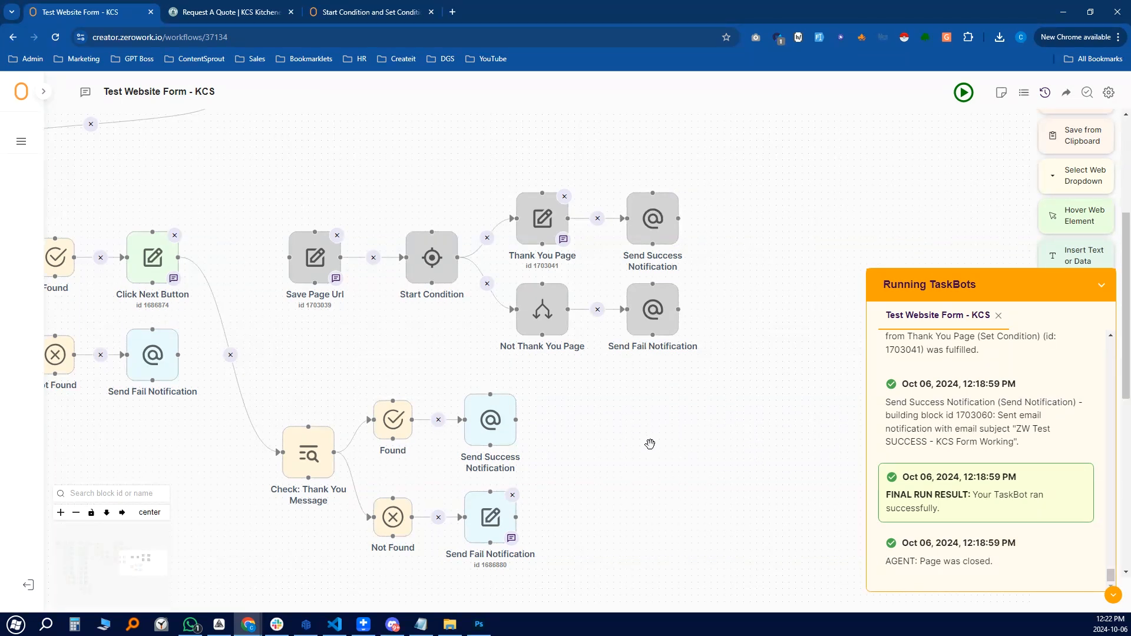
Link Click Next Button to Save Page Url and select that branch's blocks
left_click_drag(621, 444, 730, 393)
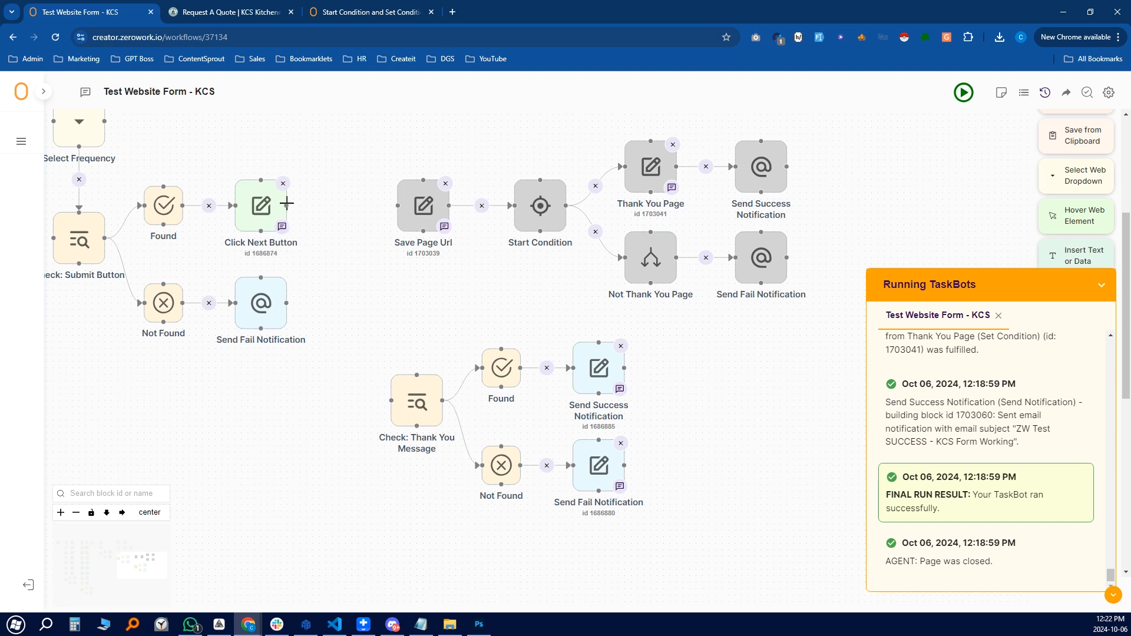
left_click_drag(463, 315, 333, 339)
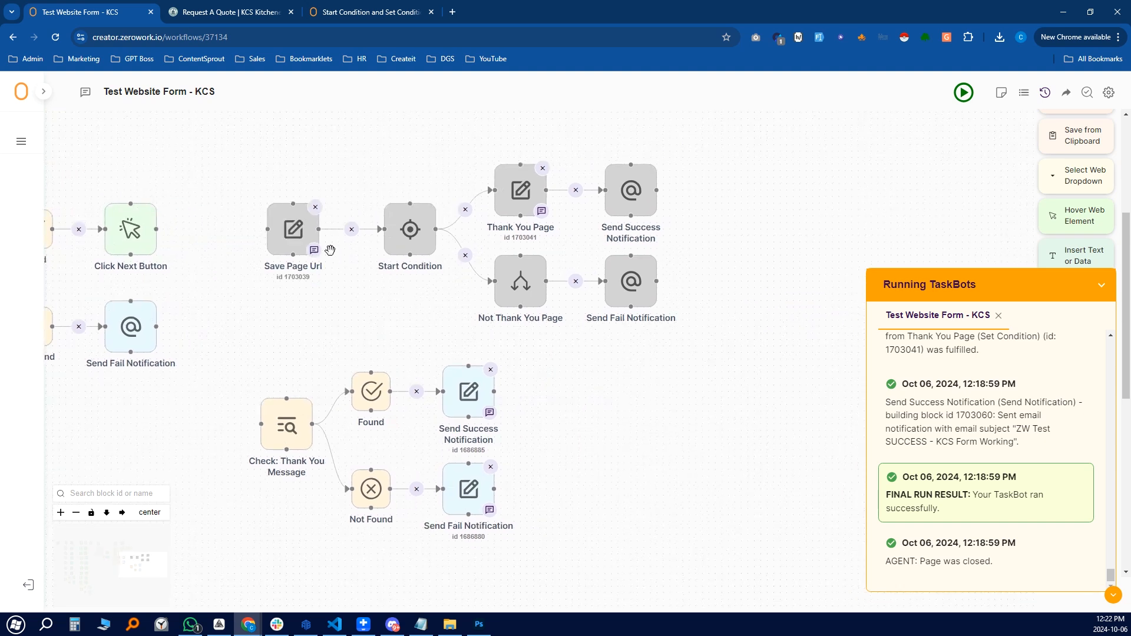
left_click_drag(260, 149, 739, 364)
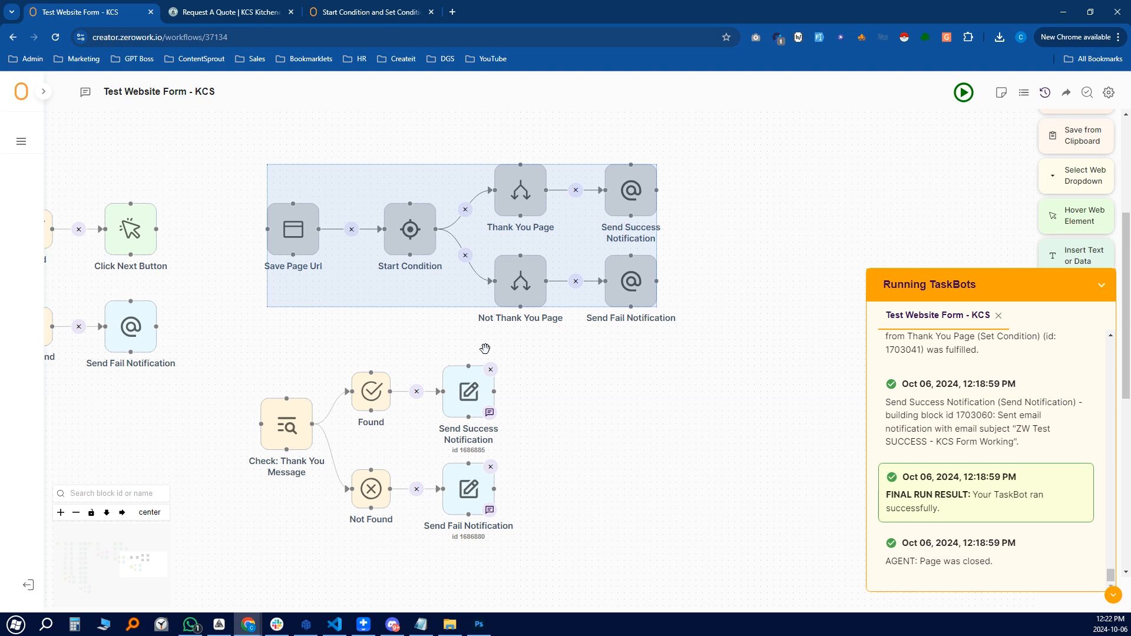
left_click_drag(591, 378, 675, 422)
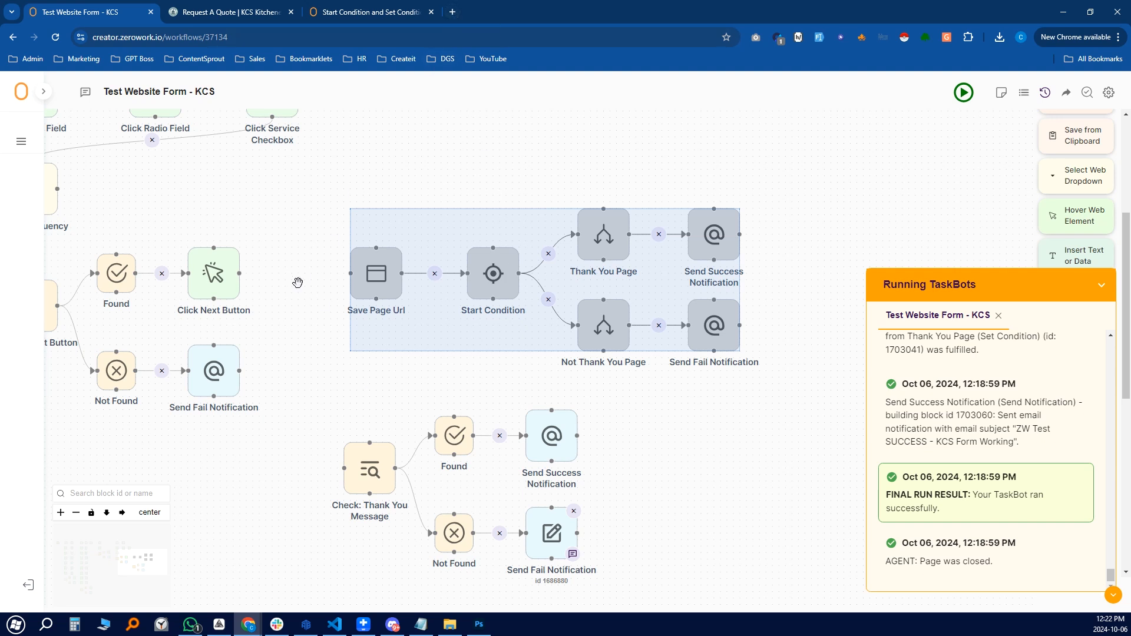
left_click_drag(239, 273, 350, 273)
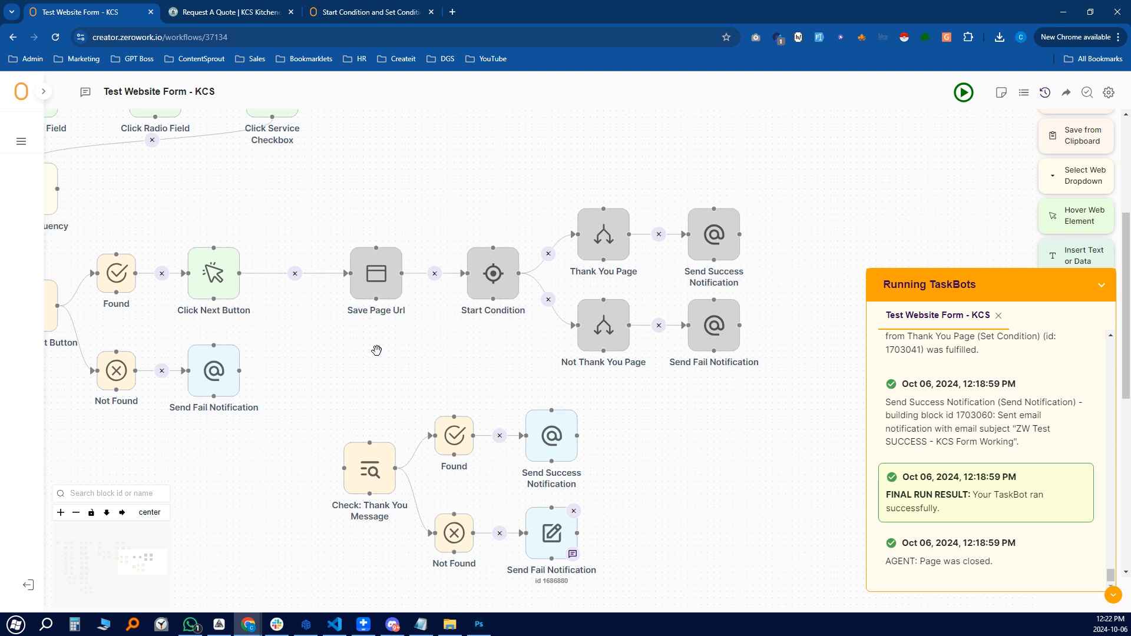
left_click_drag(342, 163, 804, 396)
Activate the six Save Page Url blocks and deactivate the Check: Thank You Message branch
right_click(591, 237)
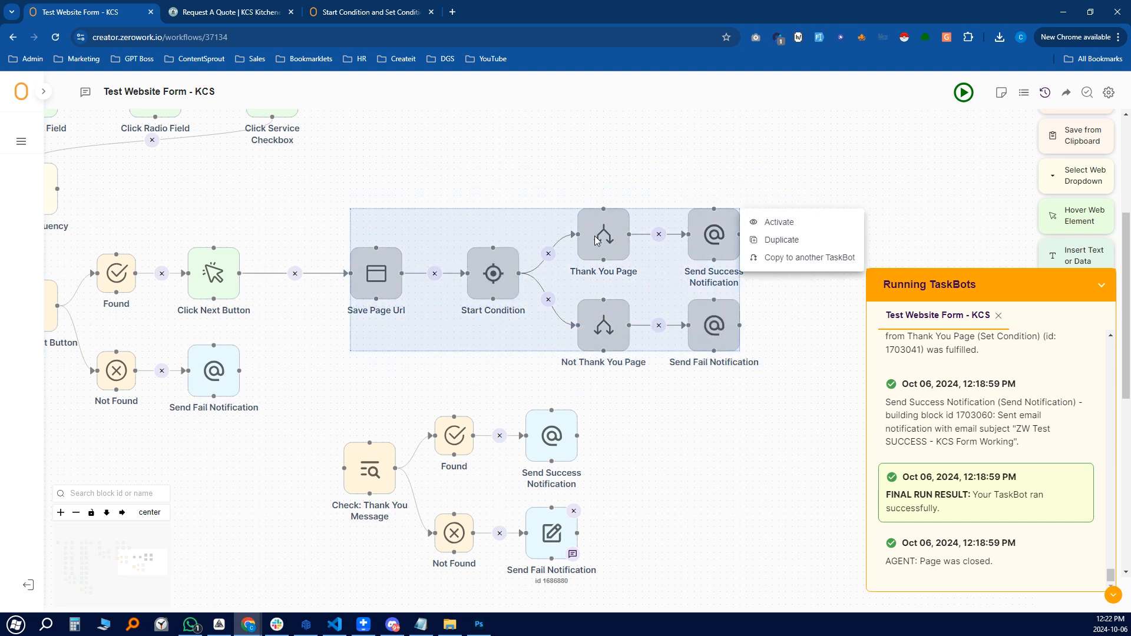
left_click(778, 223)
left_click_drag(309, 394, 690, 598)
right_click(560, 458)
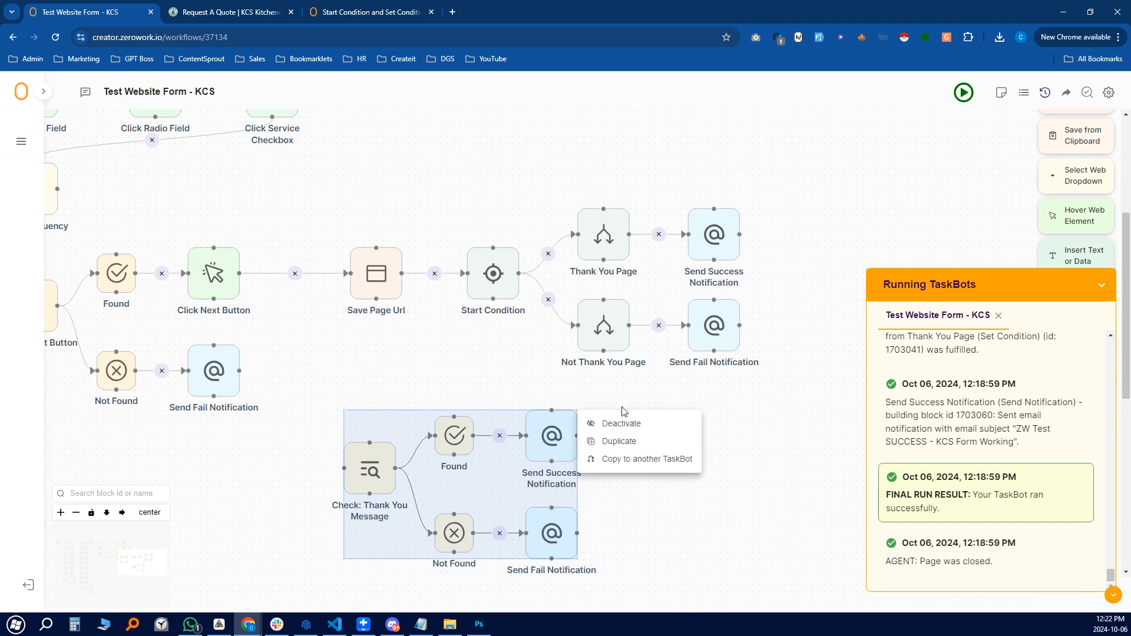
left_click(644, 425)
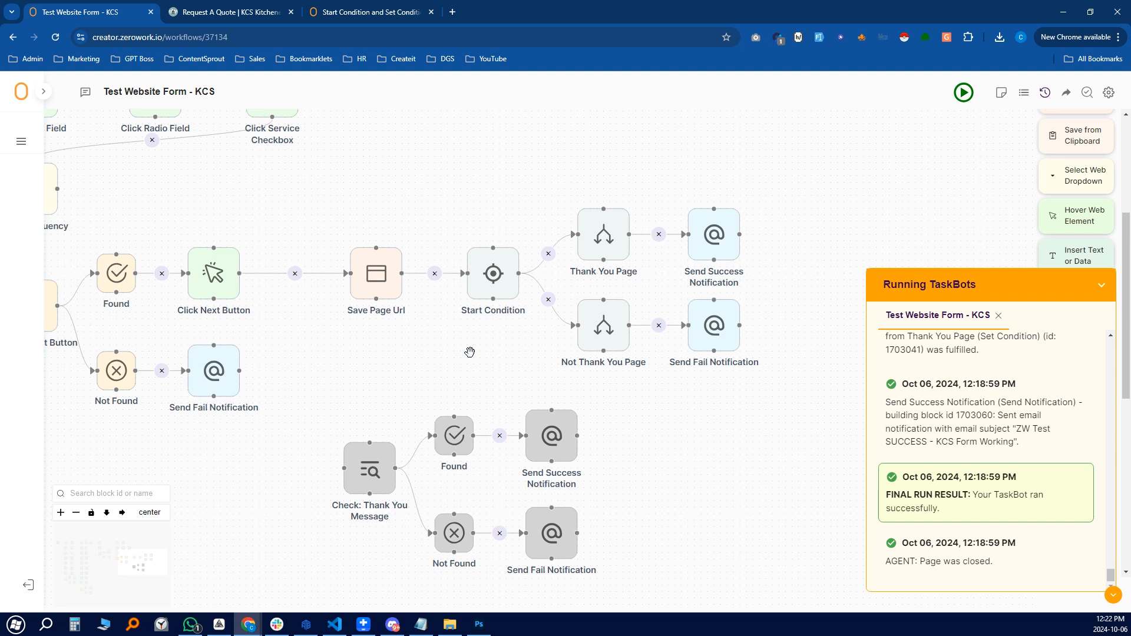
Collapse the Running TaskBots panel and pan across the workflow to review the form-filling blocks
left_click(1102, 286)
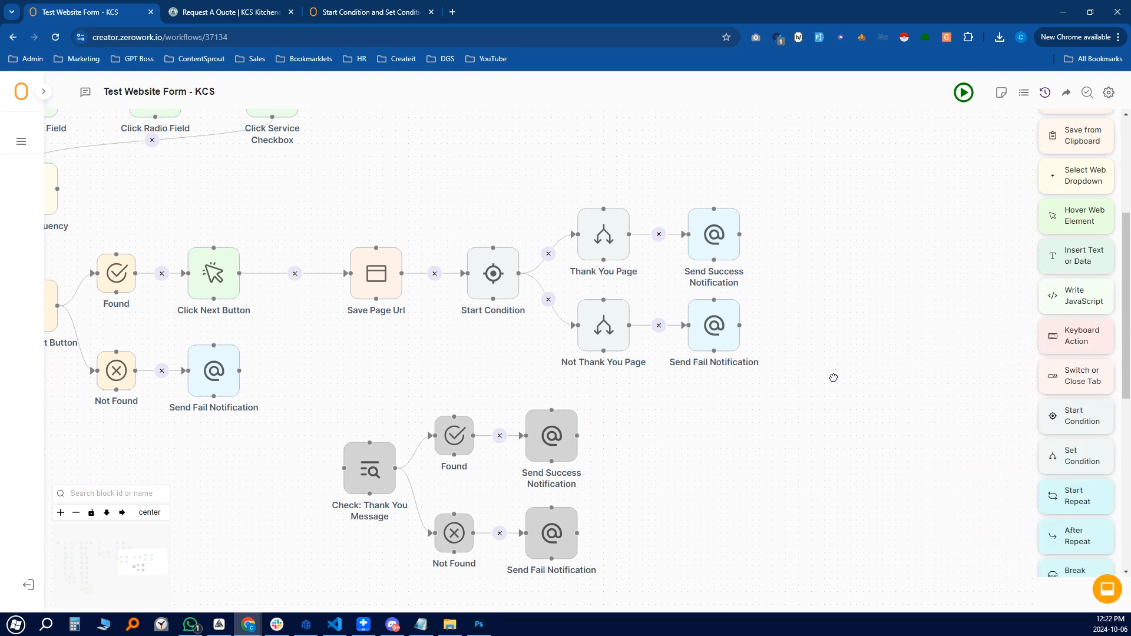
left_click_drag(836, 373, 802, 381)
left_click_drag(434, 374, 519, 407)
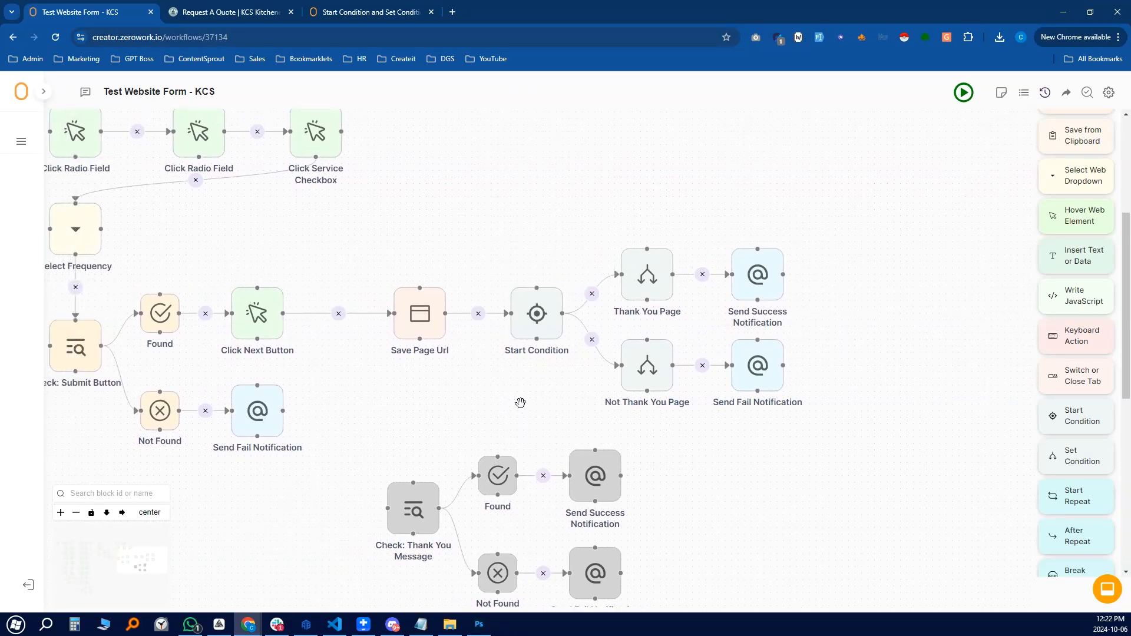
left_click_drag(447, 403, 492, 414)
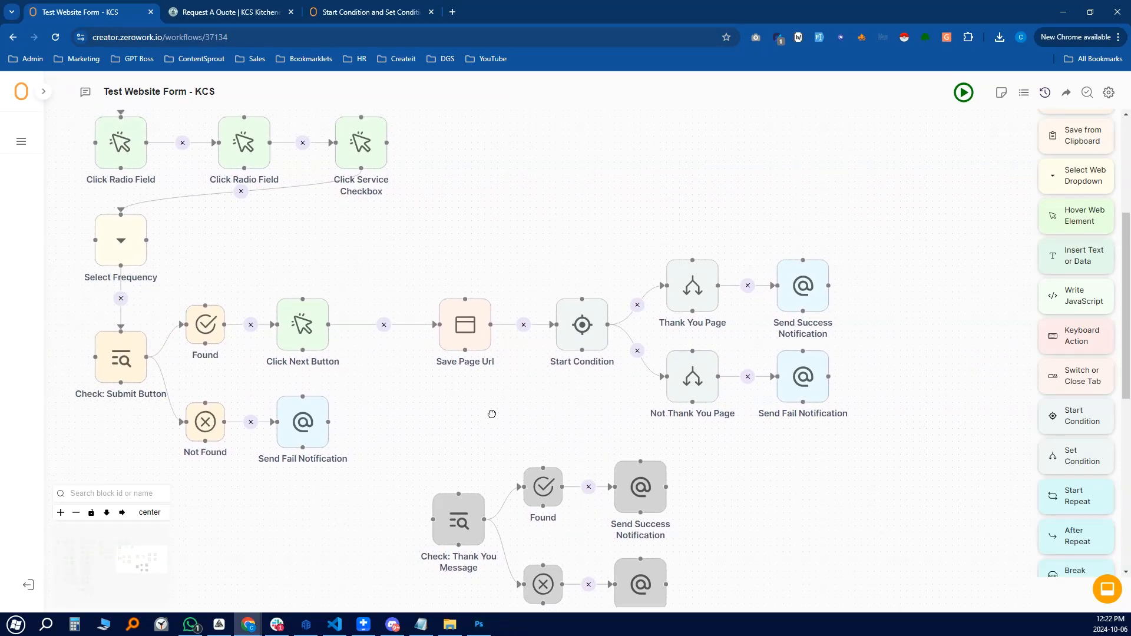
left_click_drag(416, 235, 499, 263)
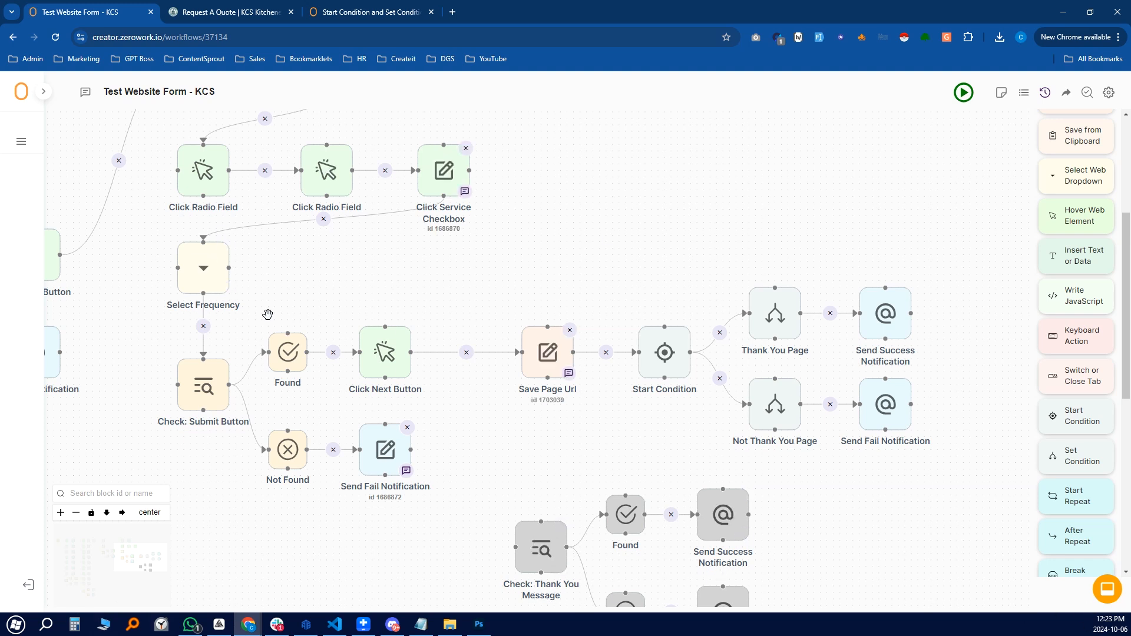
Verify in the TaskBots list that Test Website Form - KCS runs daily at 01:00 PM America/Toronto
left_click(22, 141)
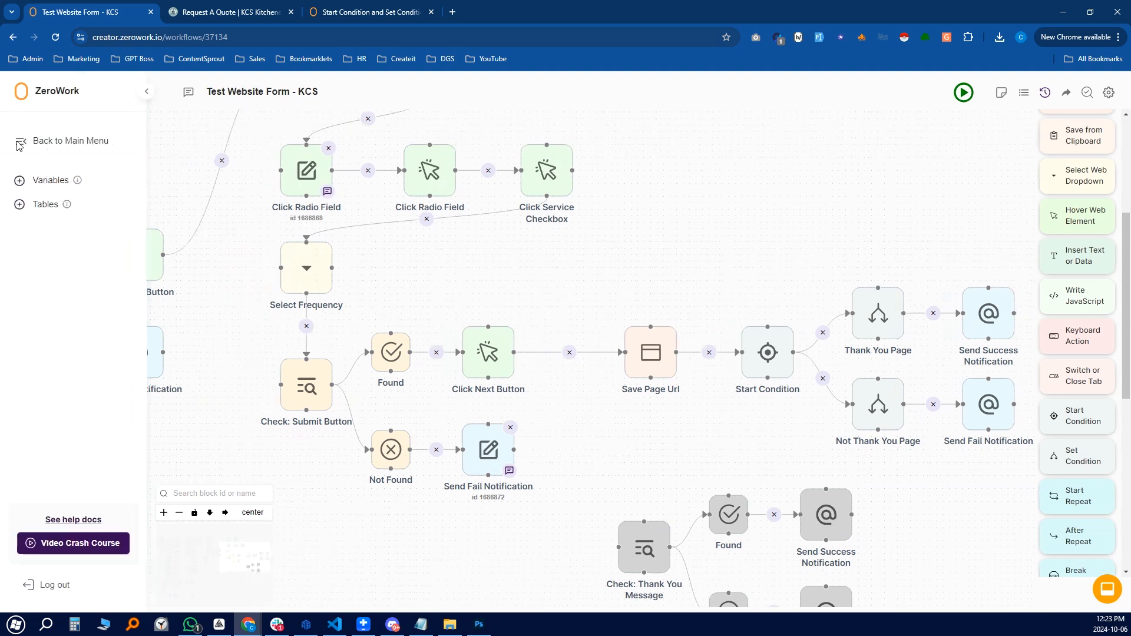
left_click(25, 91)
left_click(51, 200)
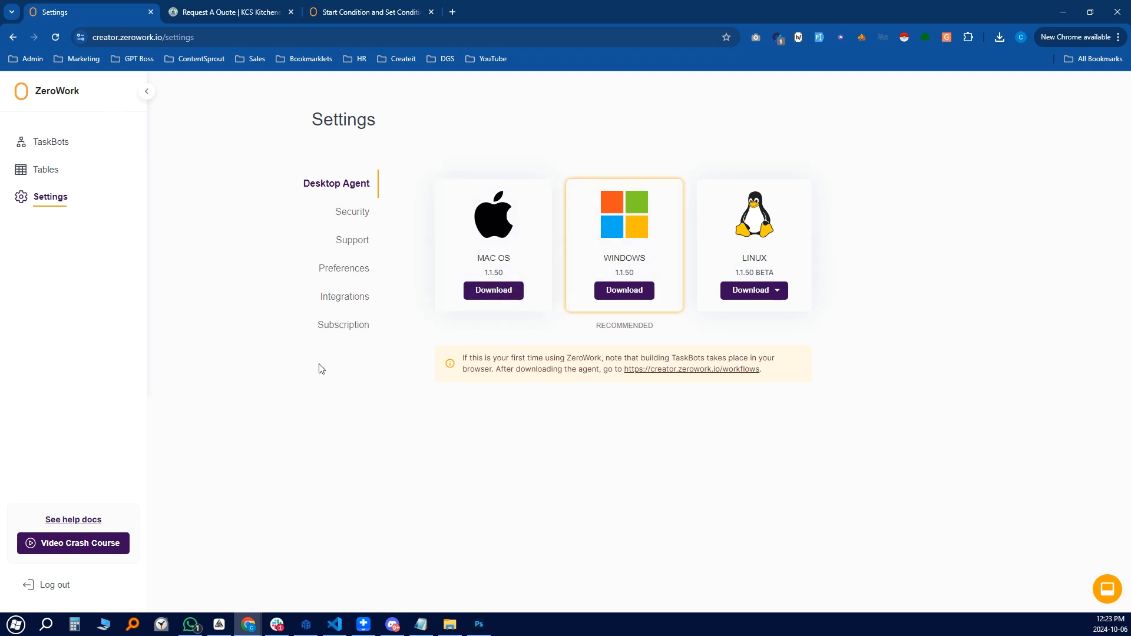
left_click(56, 144)
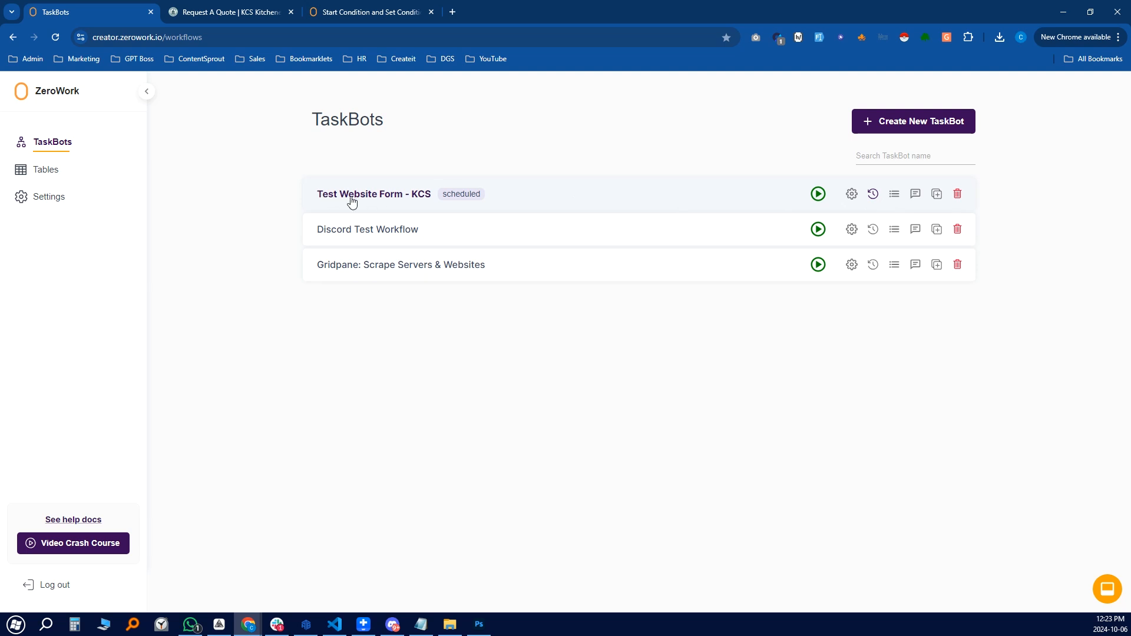
left_click(873, 196)
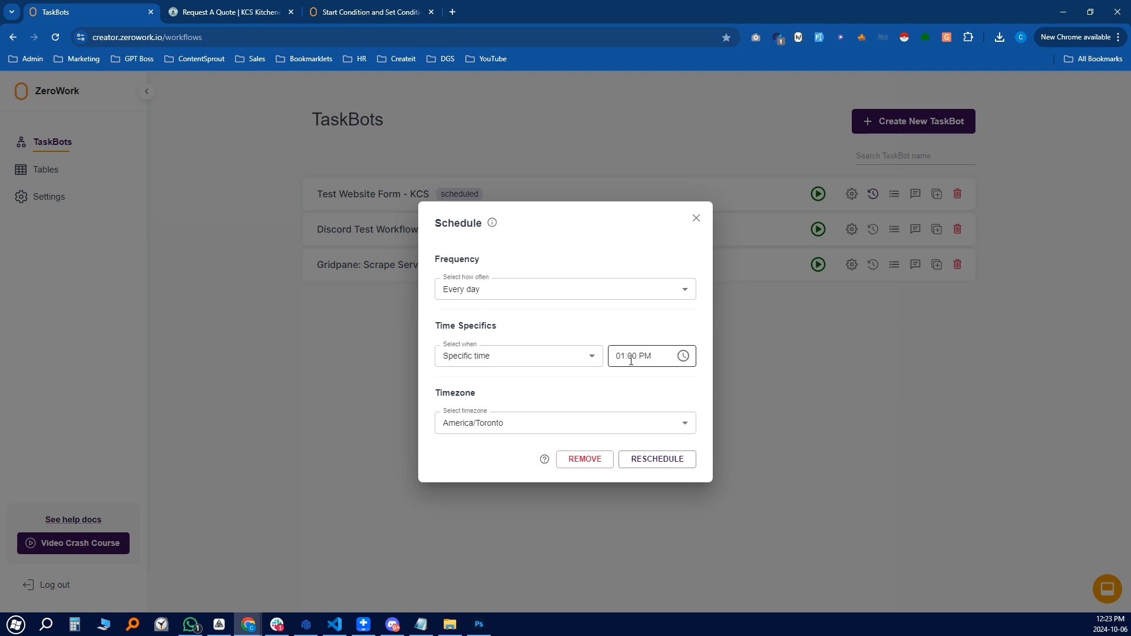
left_click(696, 219)
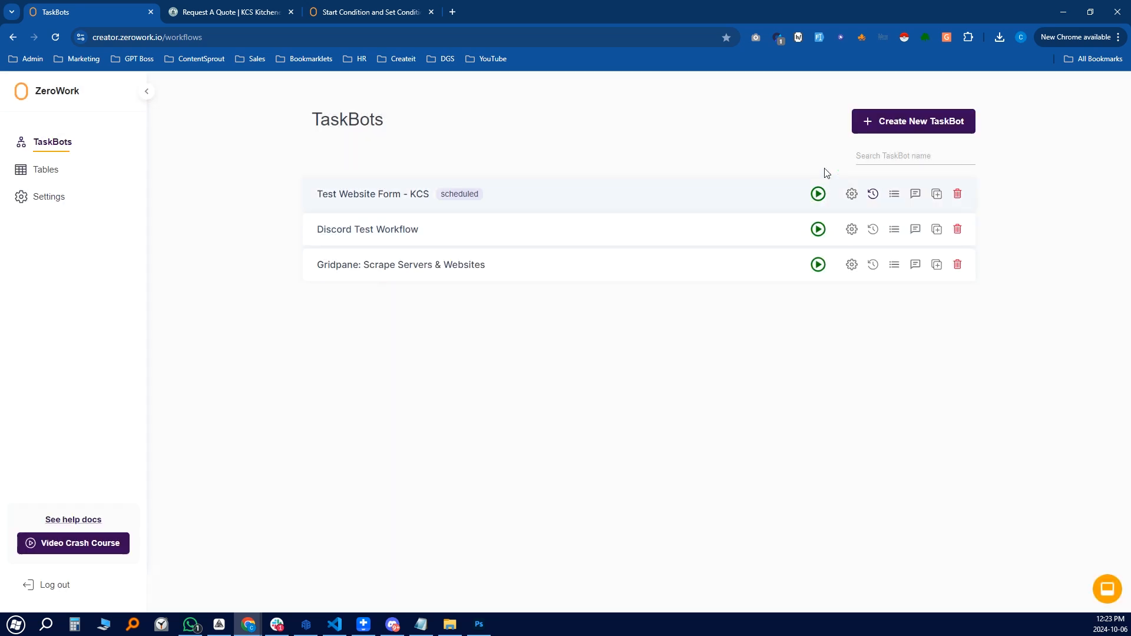